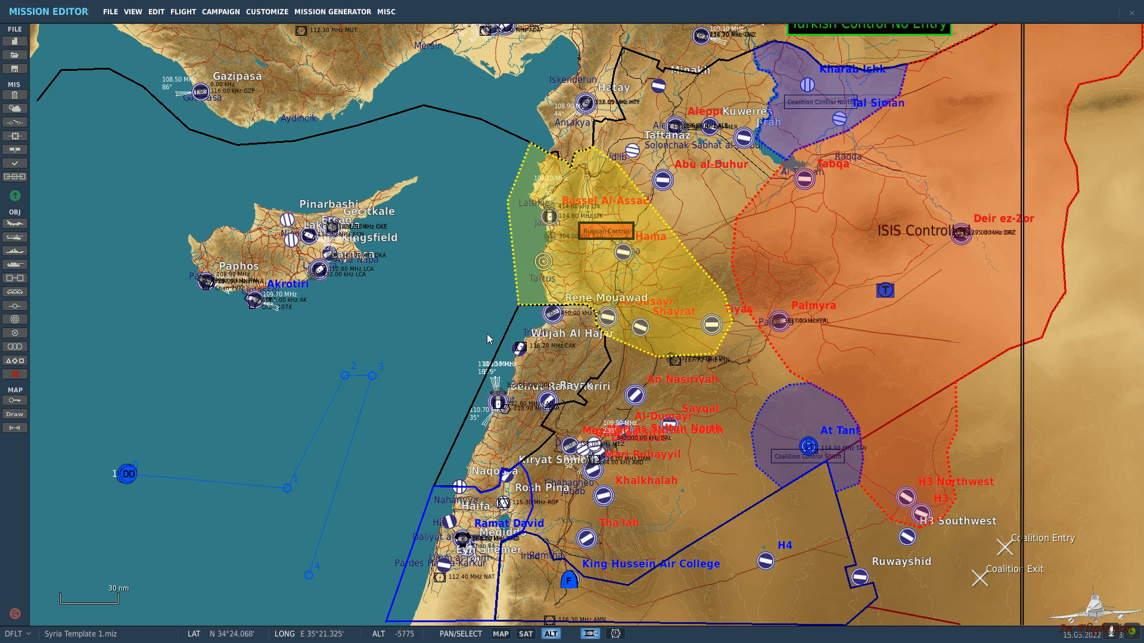
Start a new USA airplane group and set its aircraft type to E-2D.
click(23, 225)
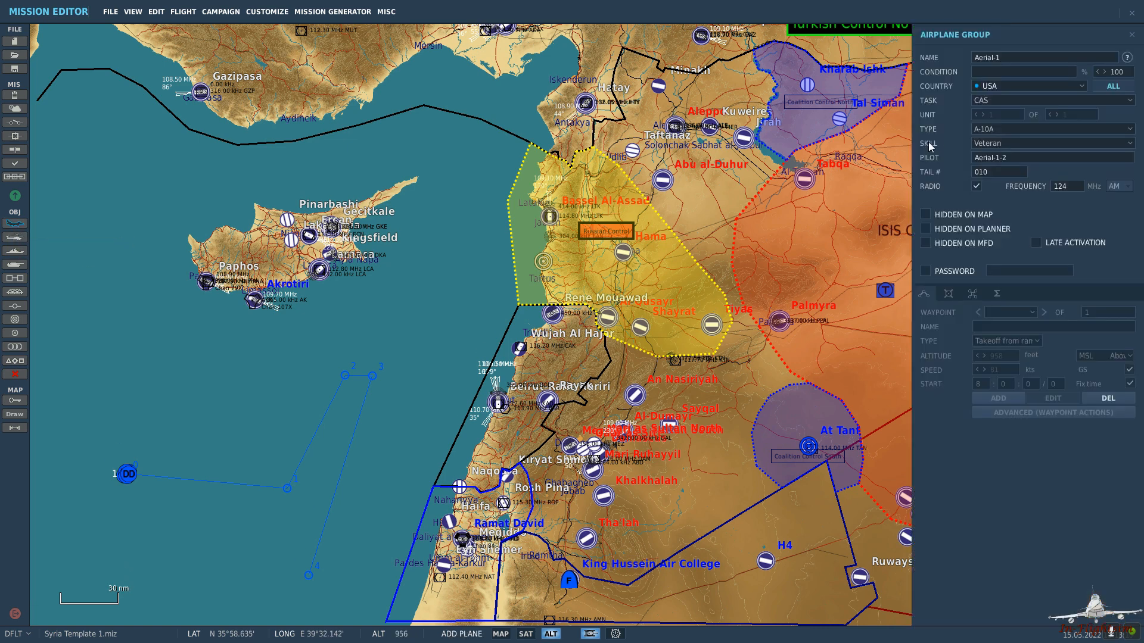
click(1009, 131)
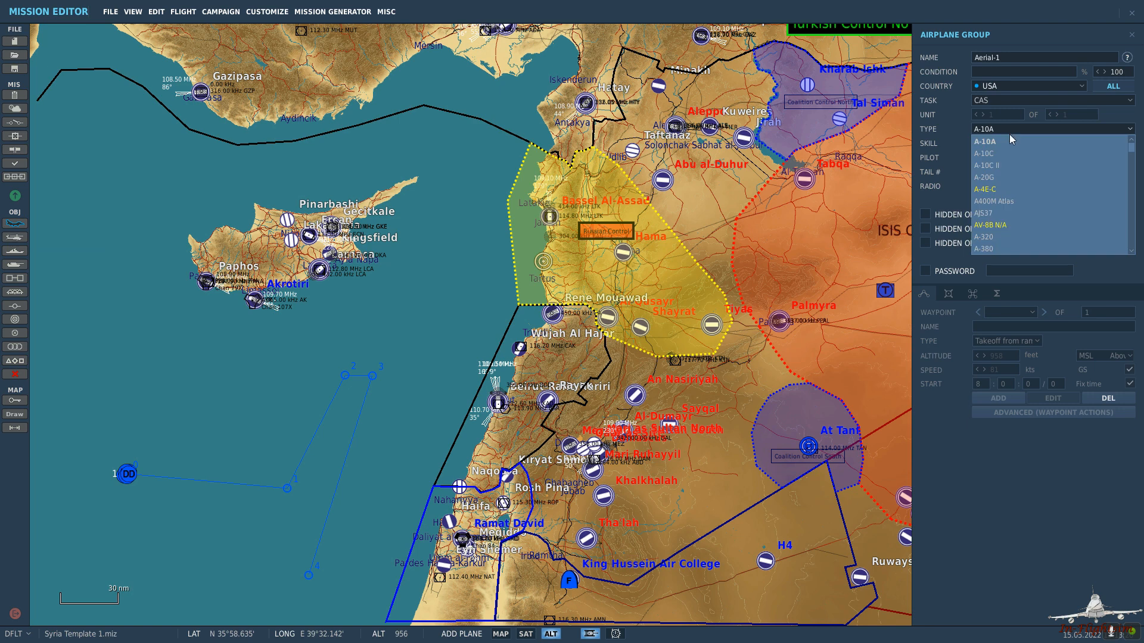
scroll(1012, 191, down, 4)
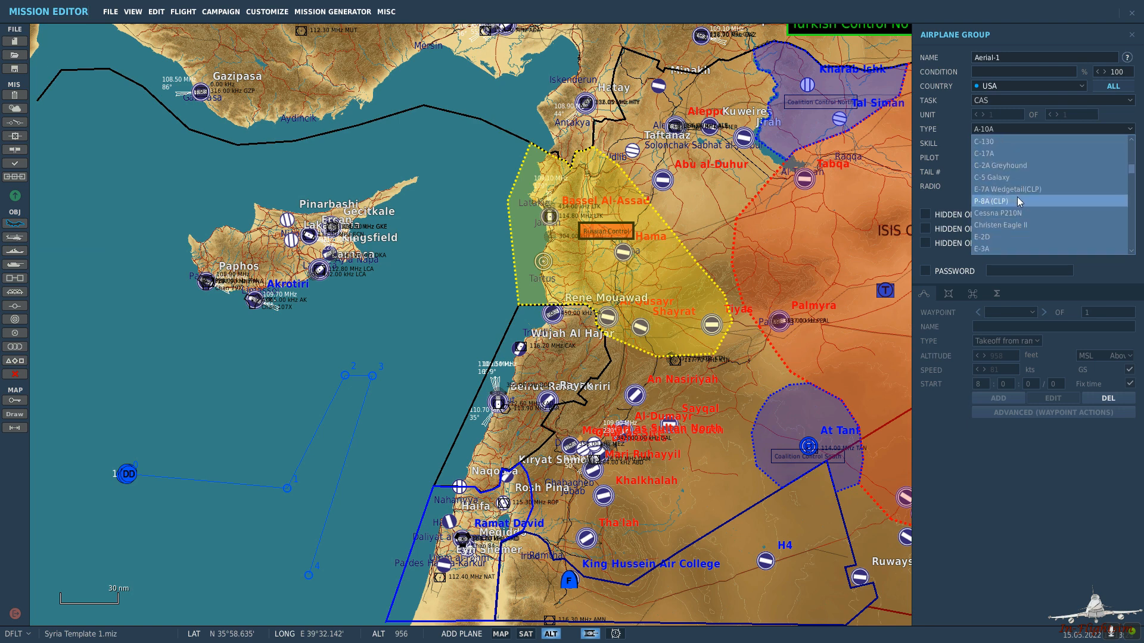
click(1013, 236)
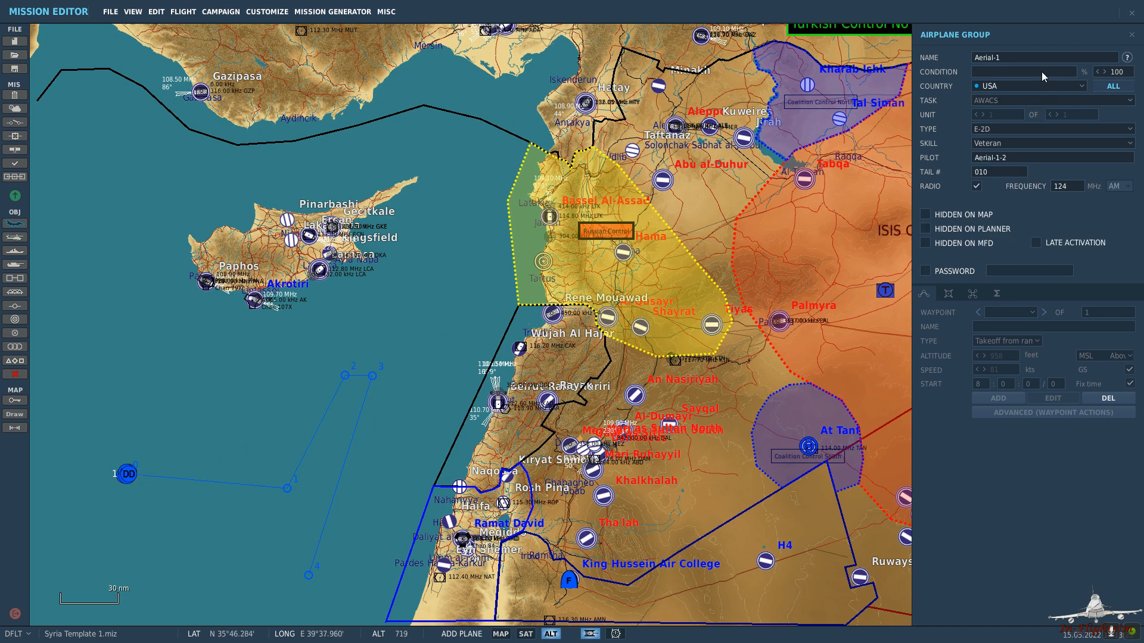
Name both the airplane group and its pilot "Med AWACS Flight 1".
double_click(991, 58)
text(Med AWACS Flight 1)
key(Return)
key(ctrl+c)
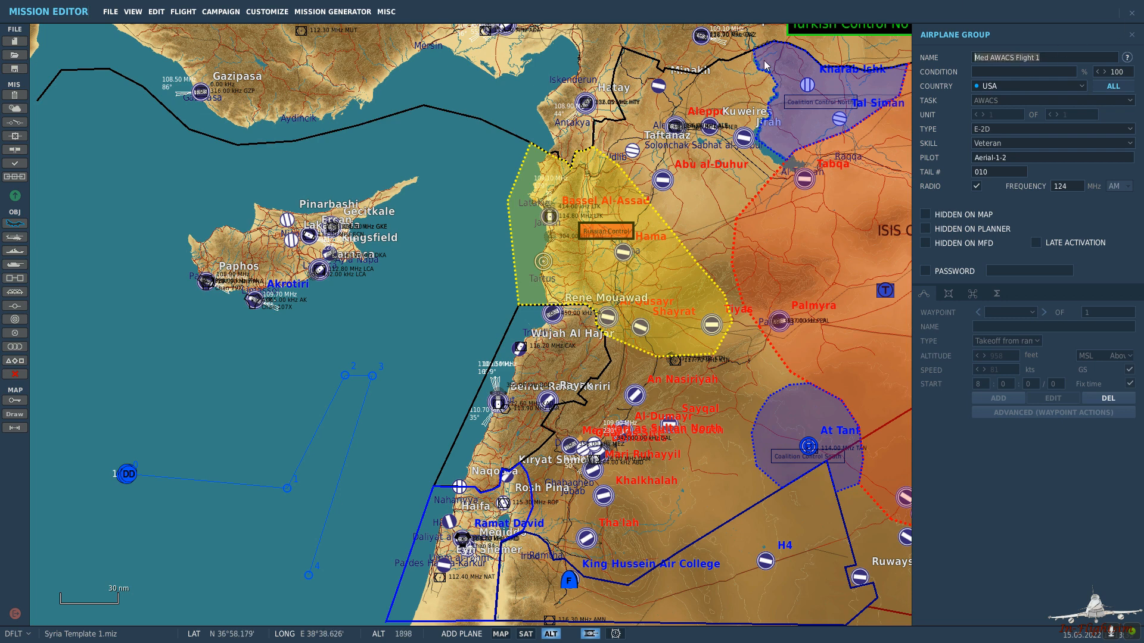
click(1014, 156)
key(ctrl+v)
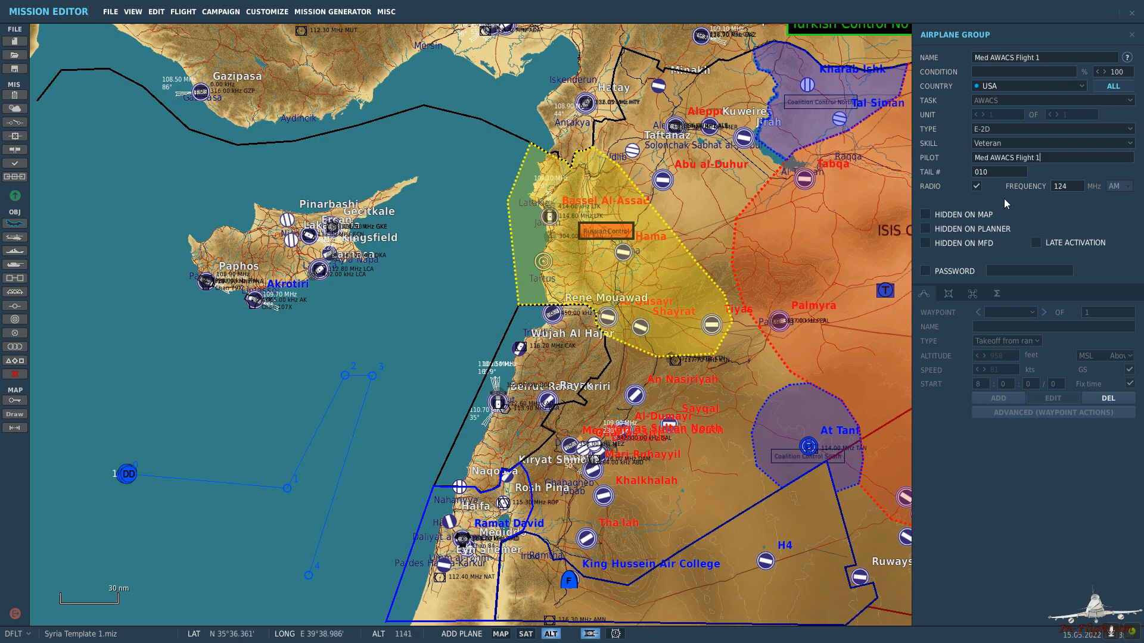
Place the AWACS flight on the ship group southwest of Cyprus and set its first waypoint to takeoff from runway.
click(127, 476)
click(1017, 342)
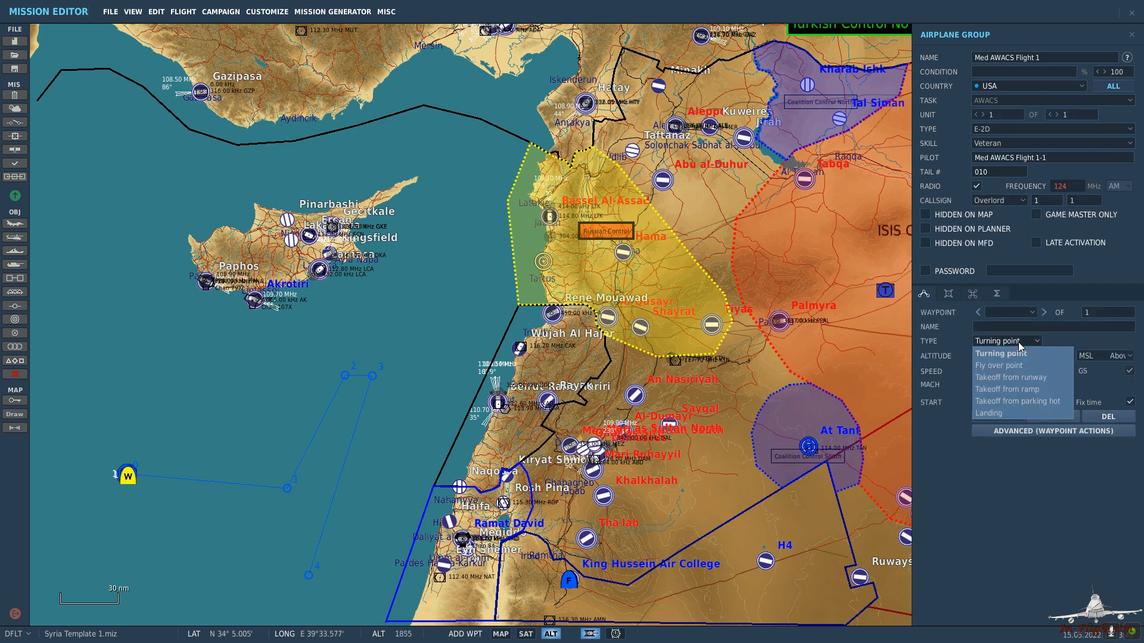
click(1056, 377)
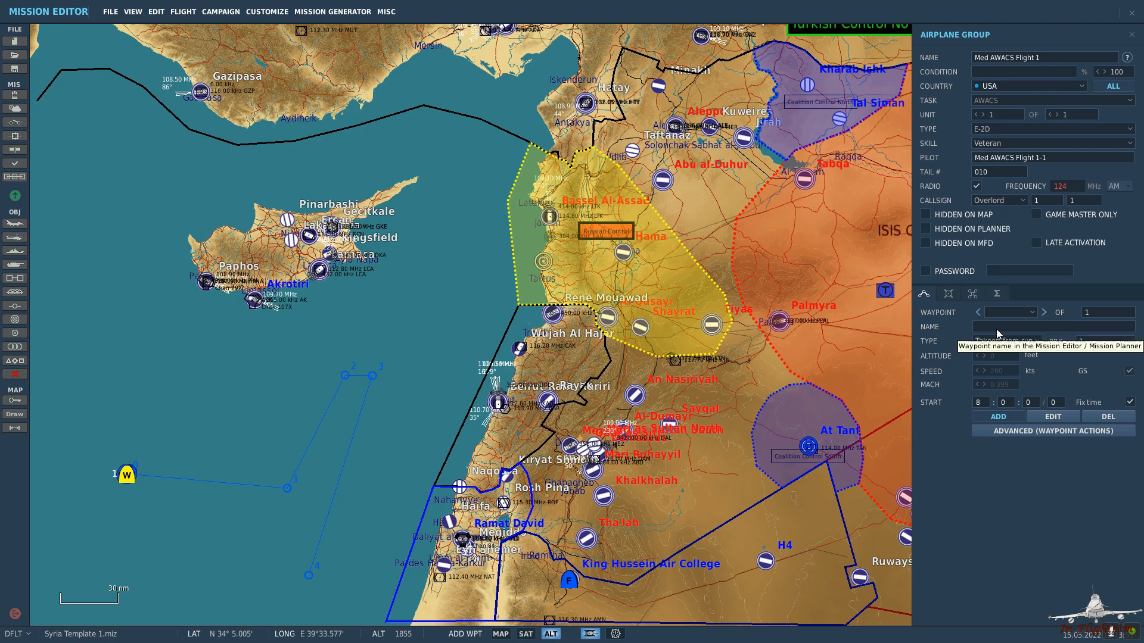
Compare the E-2D paint schemes and apply VAW-115 - 165812 (worn), inspecting the livery on the aircraft model.
click(948, 293)
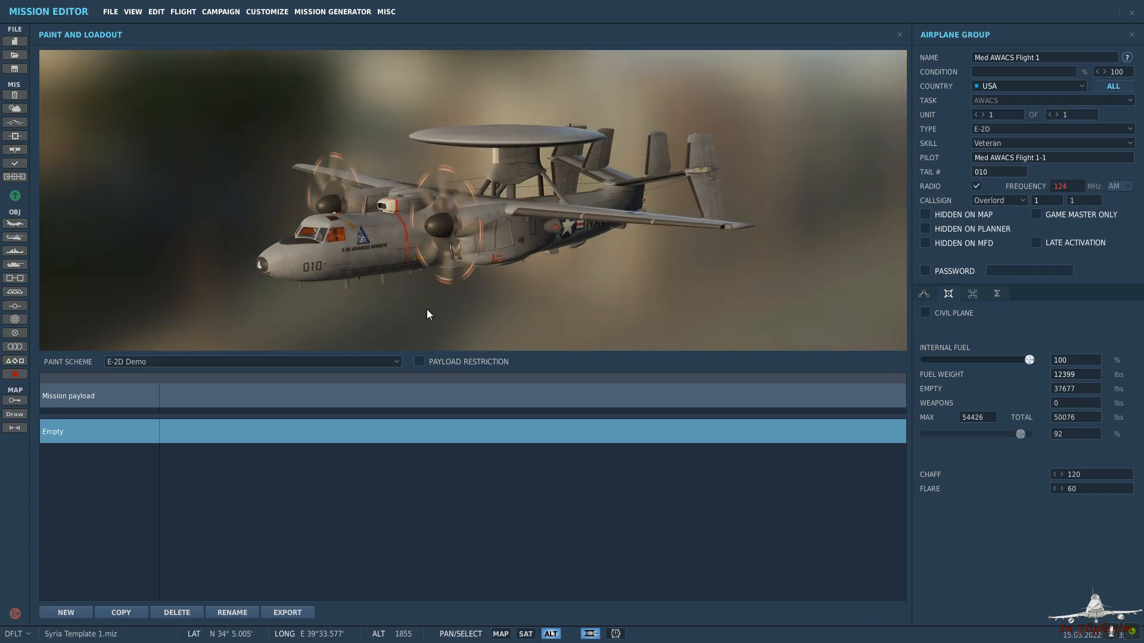
click(370, 362)
click(369, 362)
scroll(370, 361, down, 2)
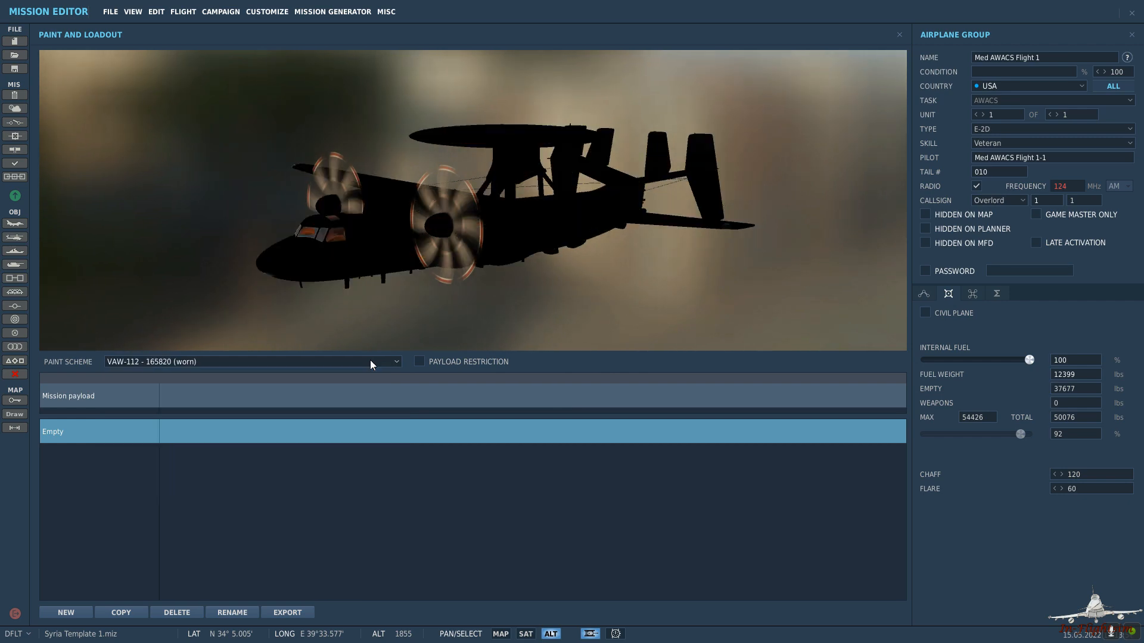
scroll(370, 361, down, 2)
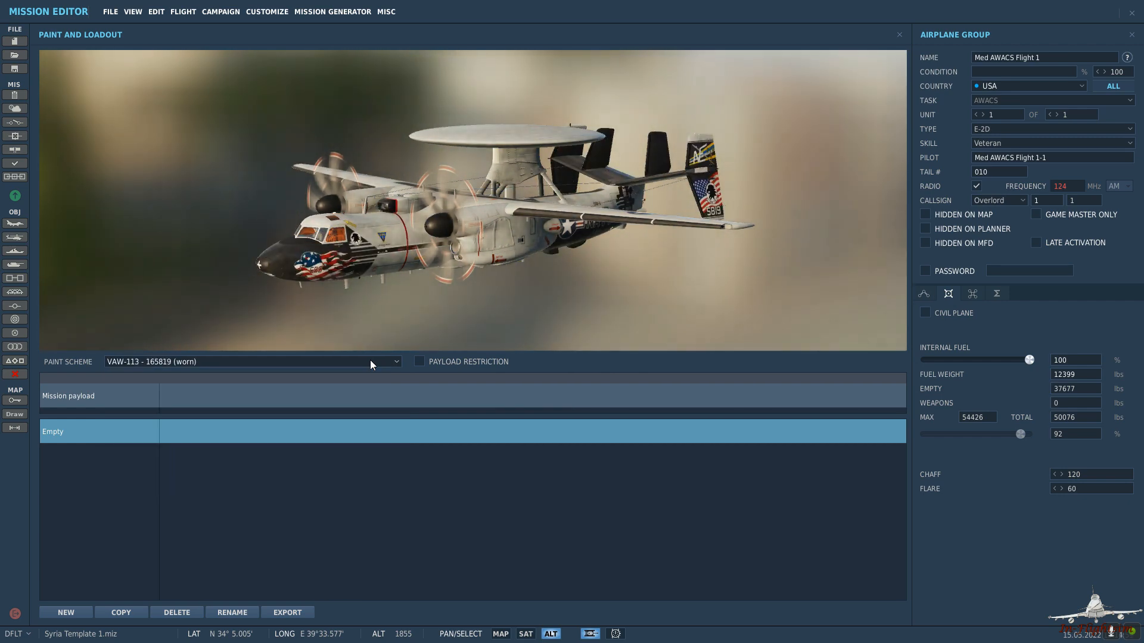
scroll(370, 361, down, 3)
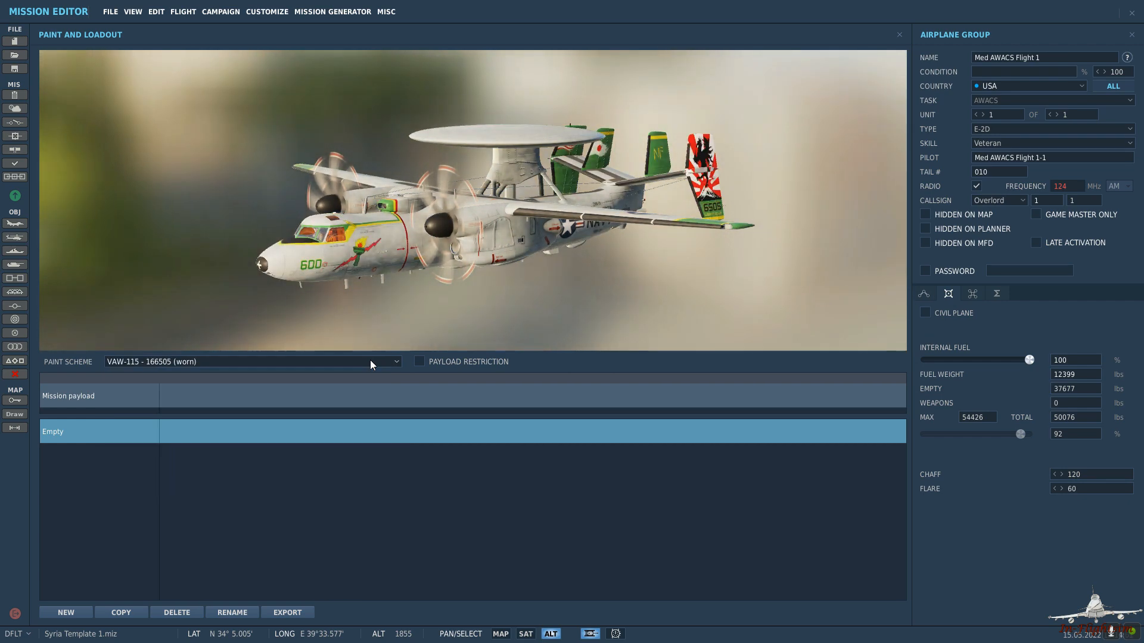
scroll(370, 361, down, 3)
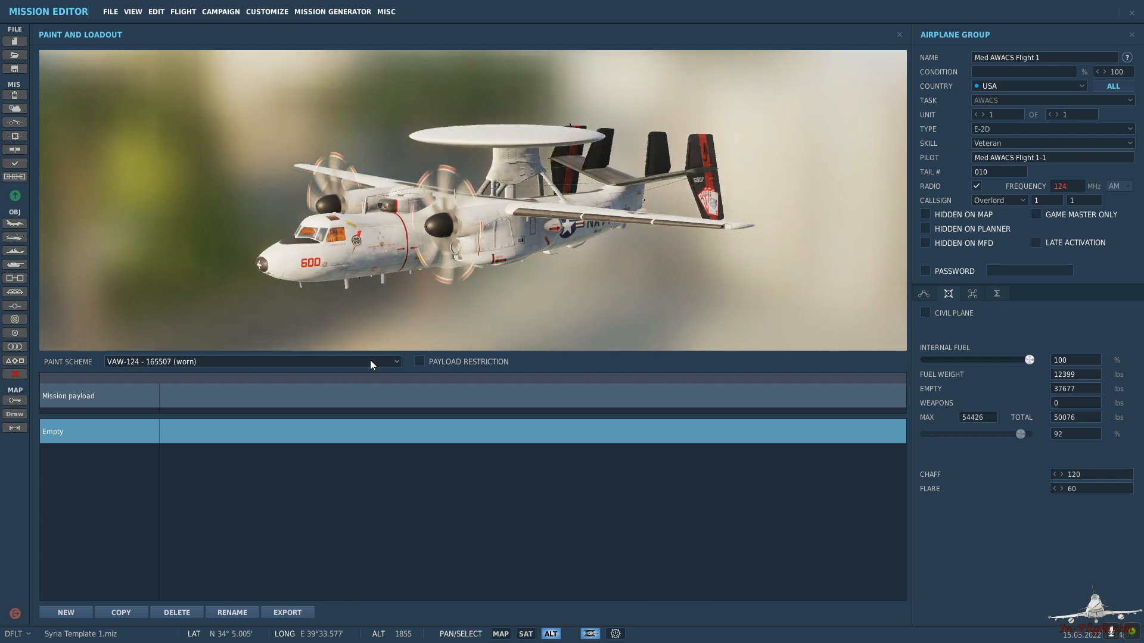
scroll(371, 362, down, 3)
scroll(371, 362, down, 3)
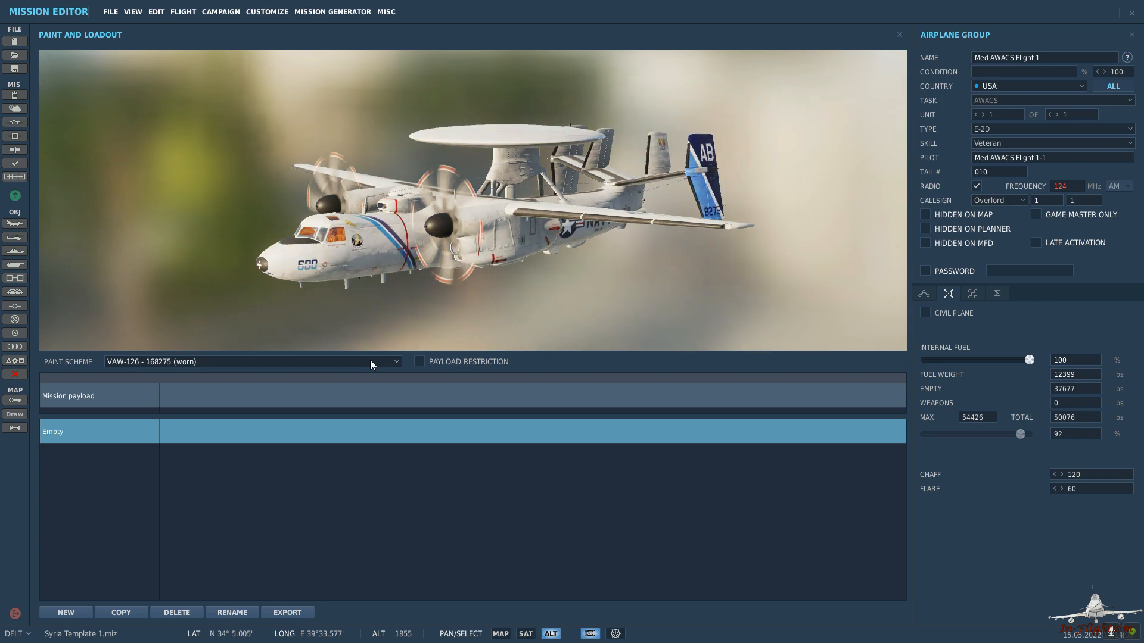
scroll(370, 364, up, 2)
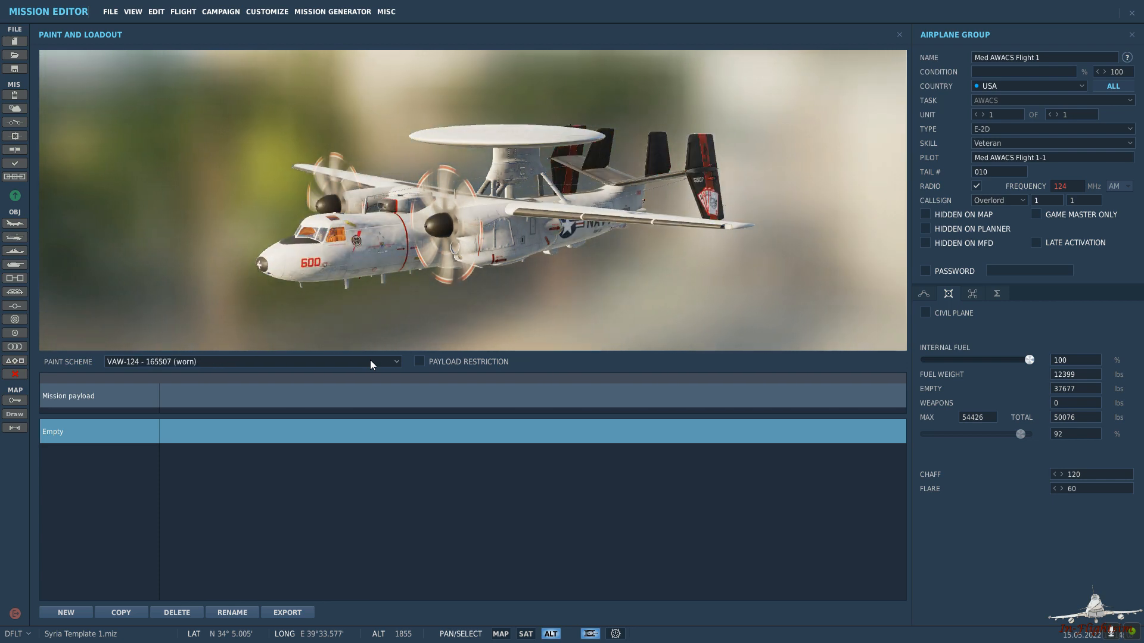
scroll(287, 363, down, 4)
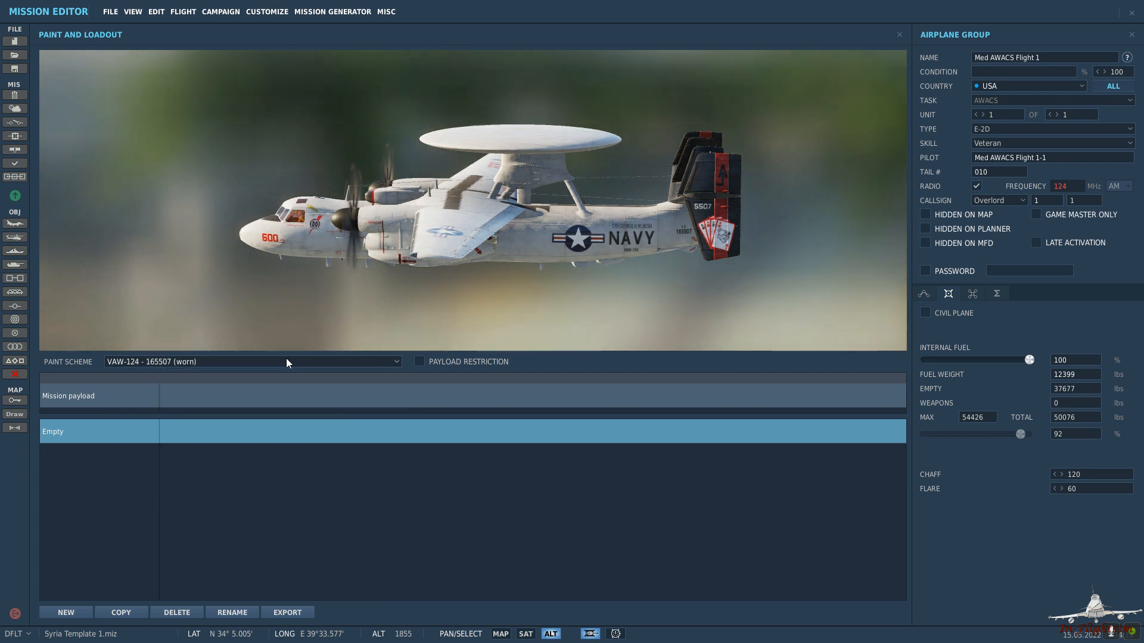
scroll(287, 363, down, 2)
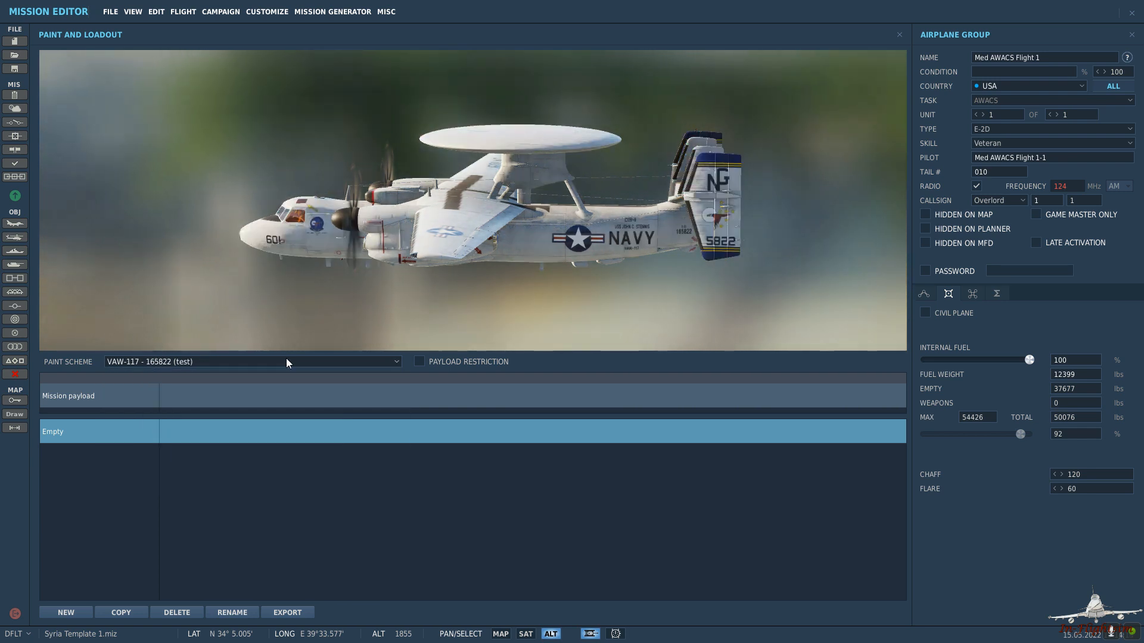
scroll(286, 363, down, 4)
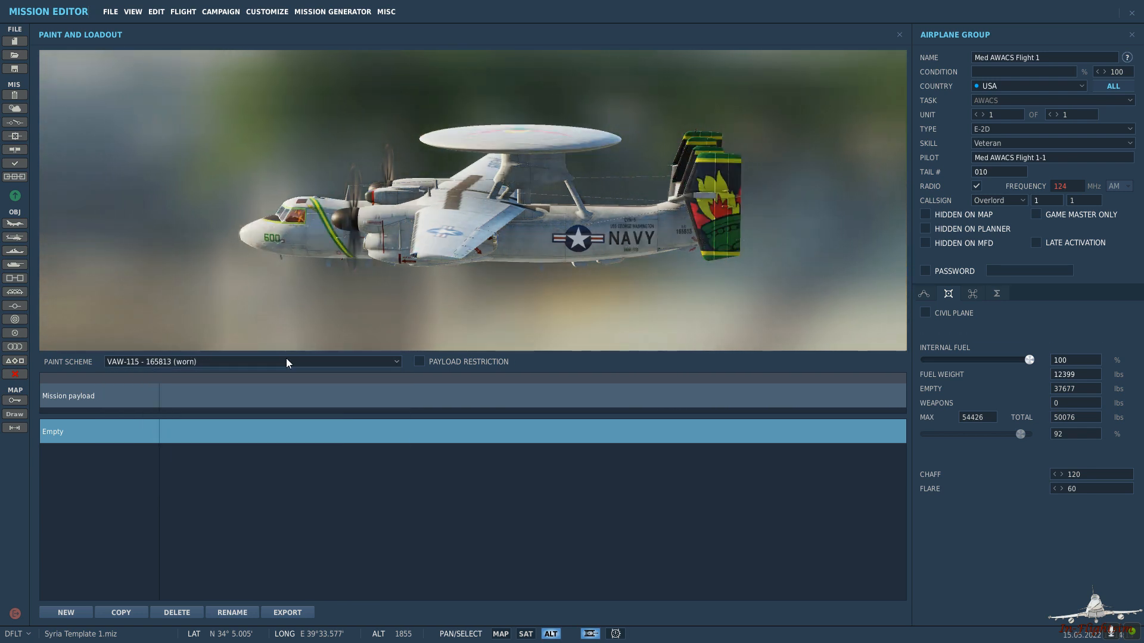
scroll(287, 364, down, 3)
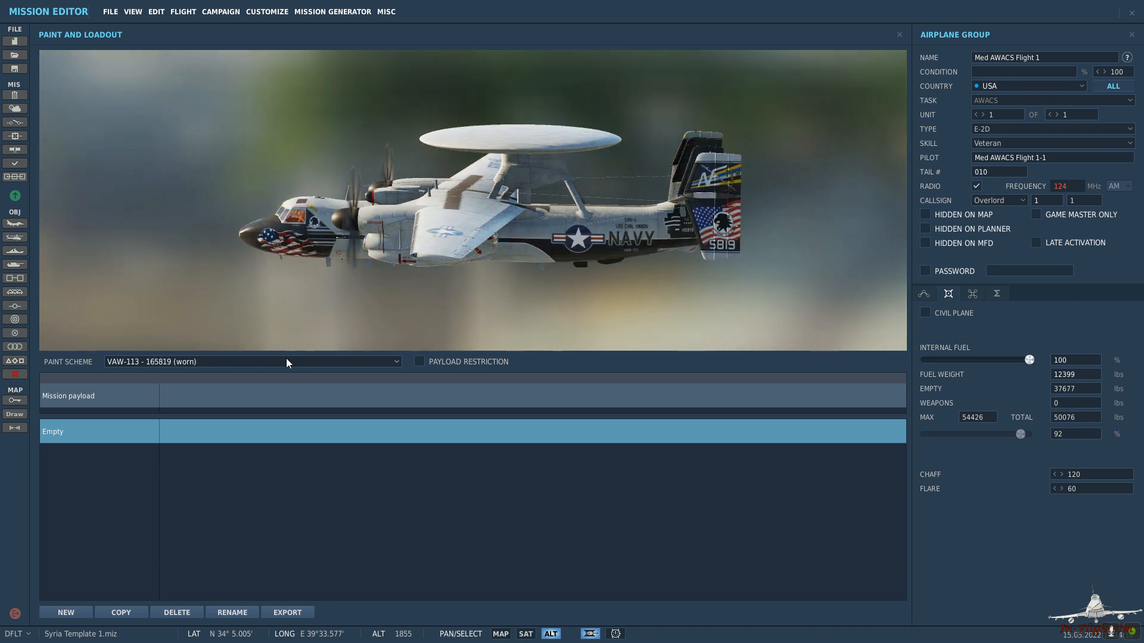
scroll(287, 363, down, 3)
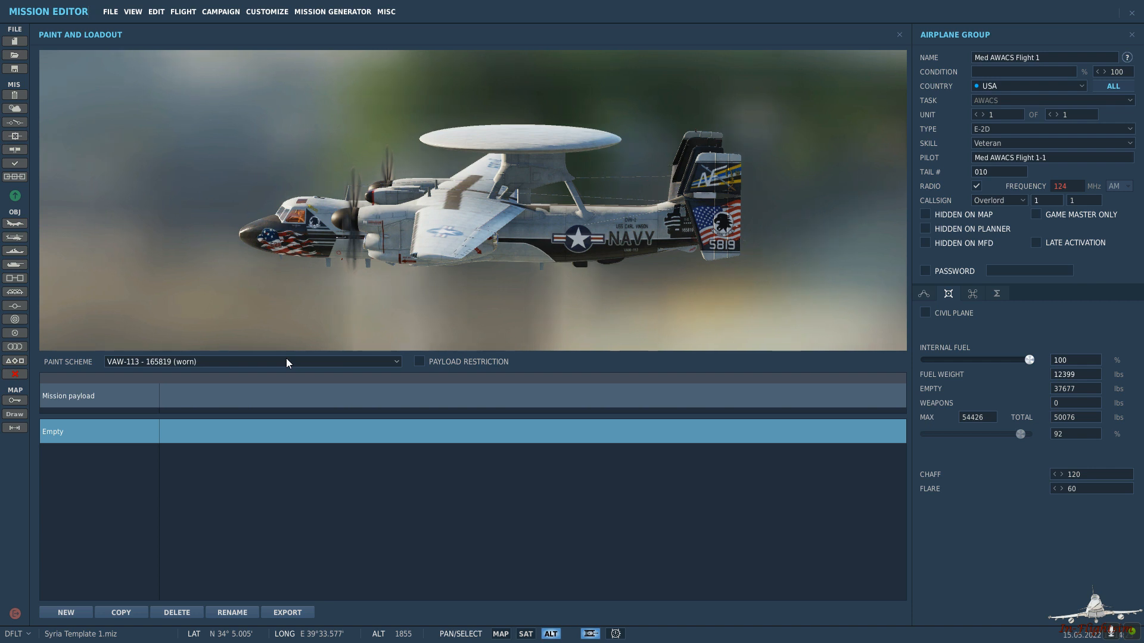
scroll(287, 364, down, 1)
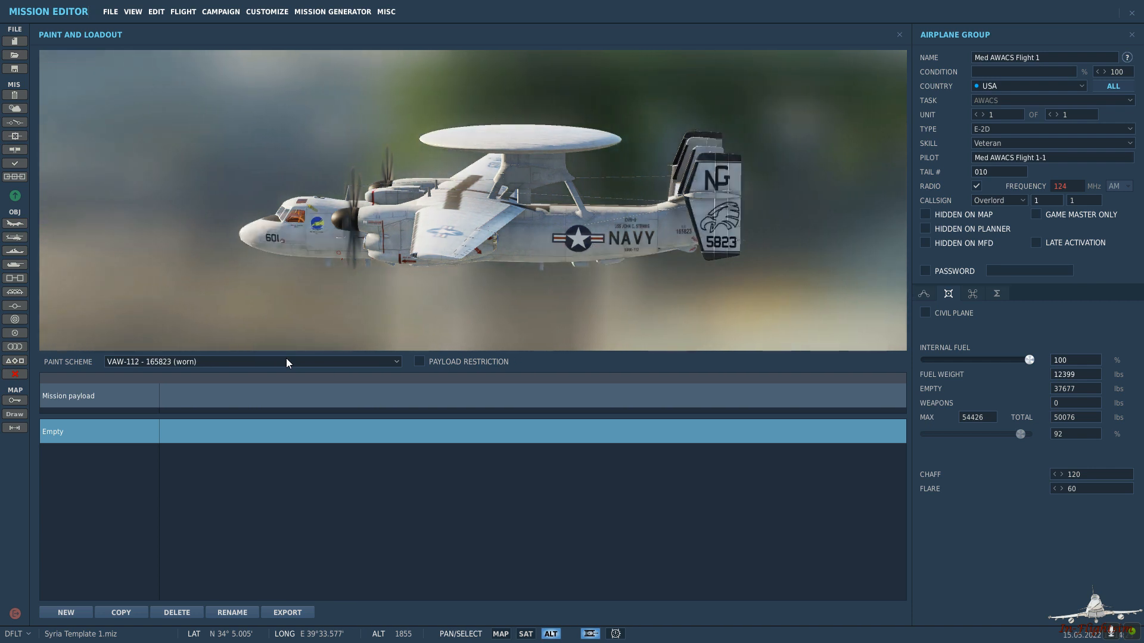
scroll(286, 363, up, 1)
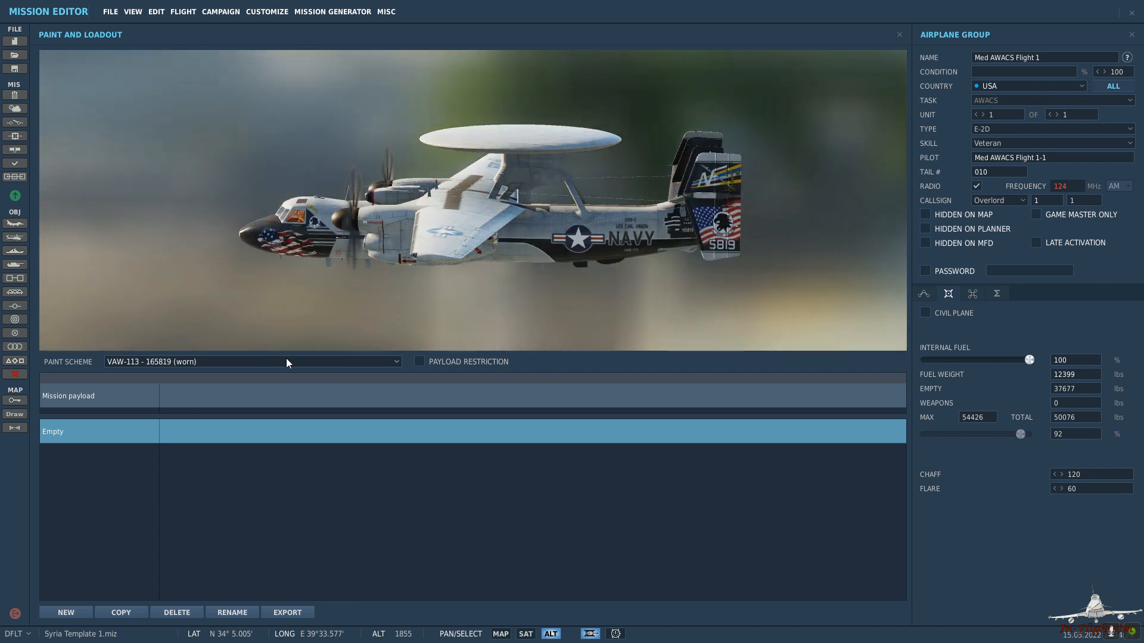
scroll(286, 364, down, 1)
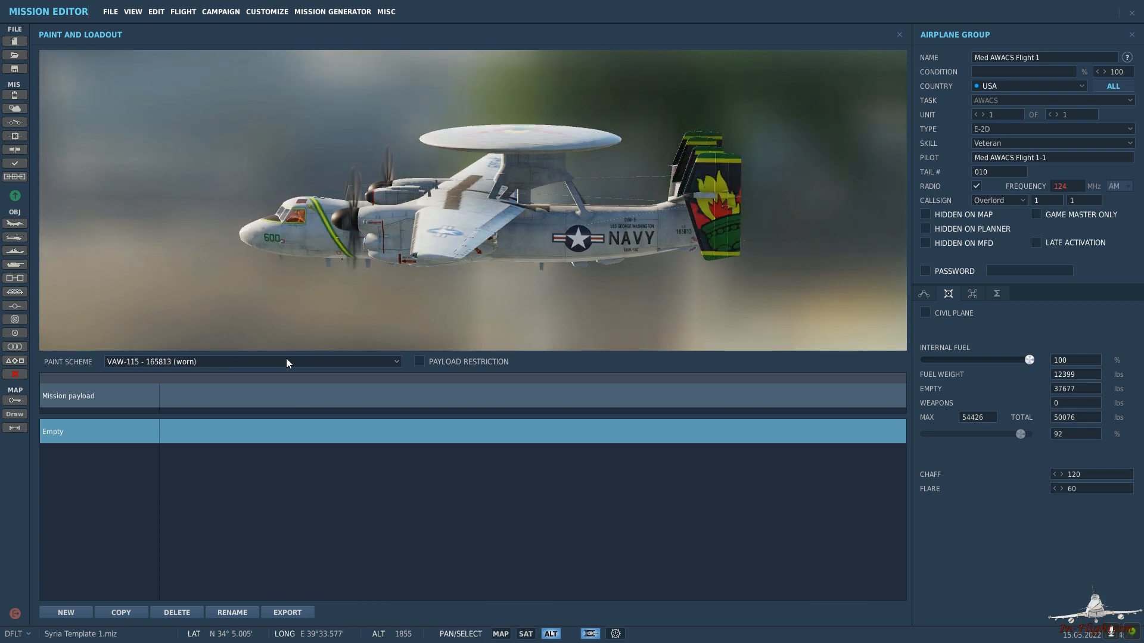
scroll(286, 363, up, 1)
scroll(287, 363, down, 1)
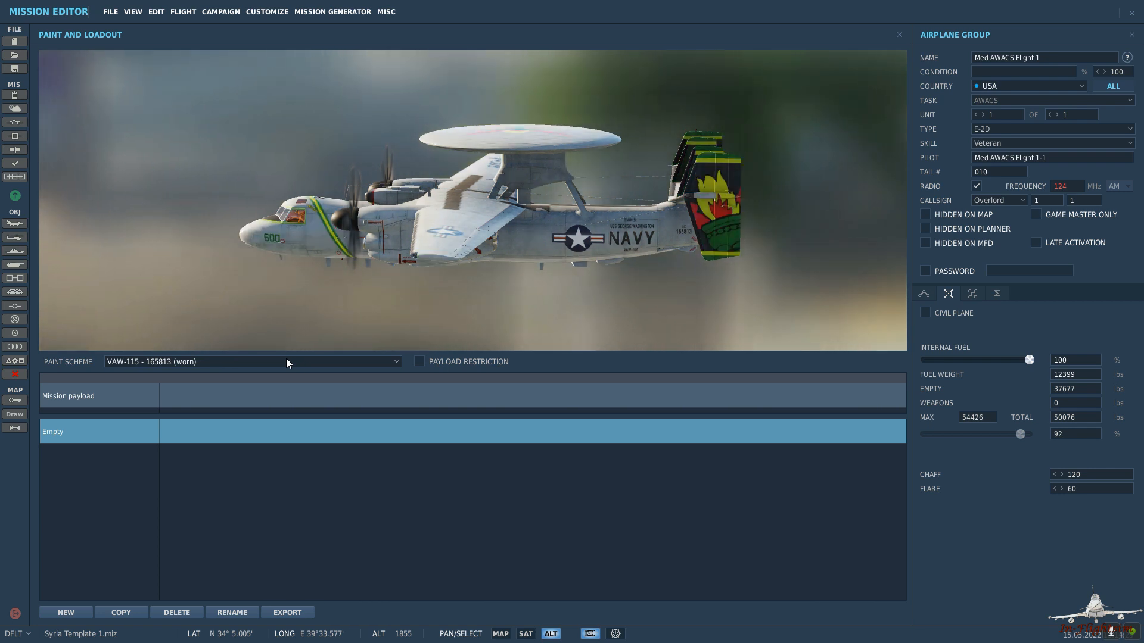
scroll(287, 364, down, 1)
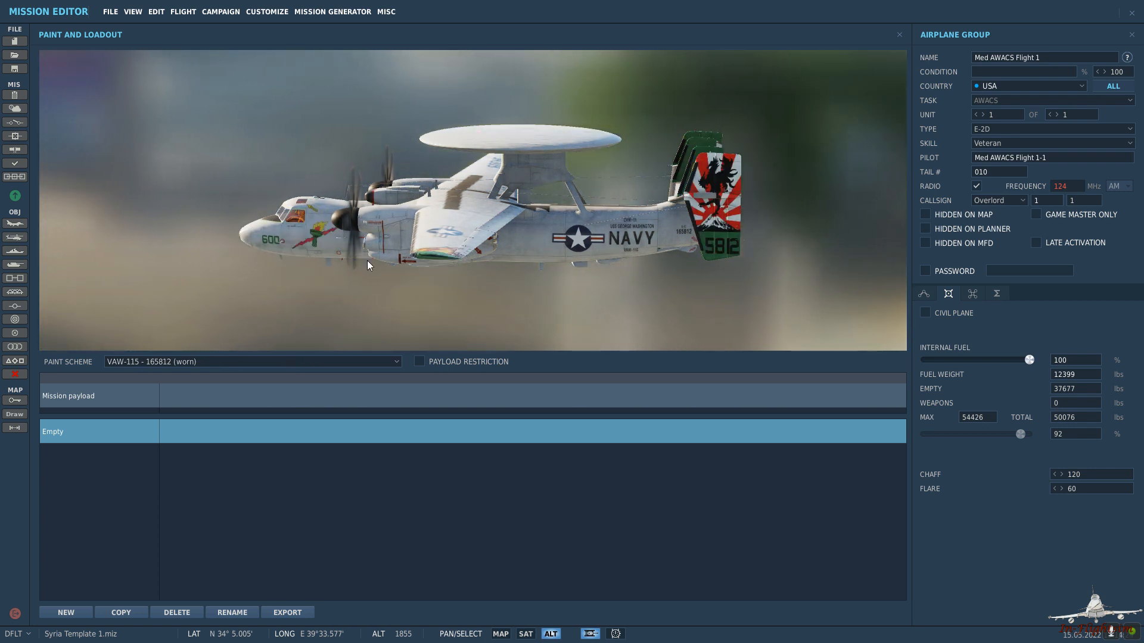
drag(369, 265, 776, 213)
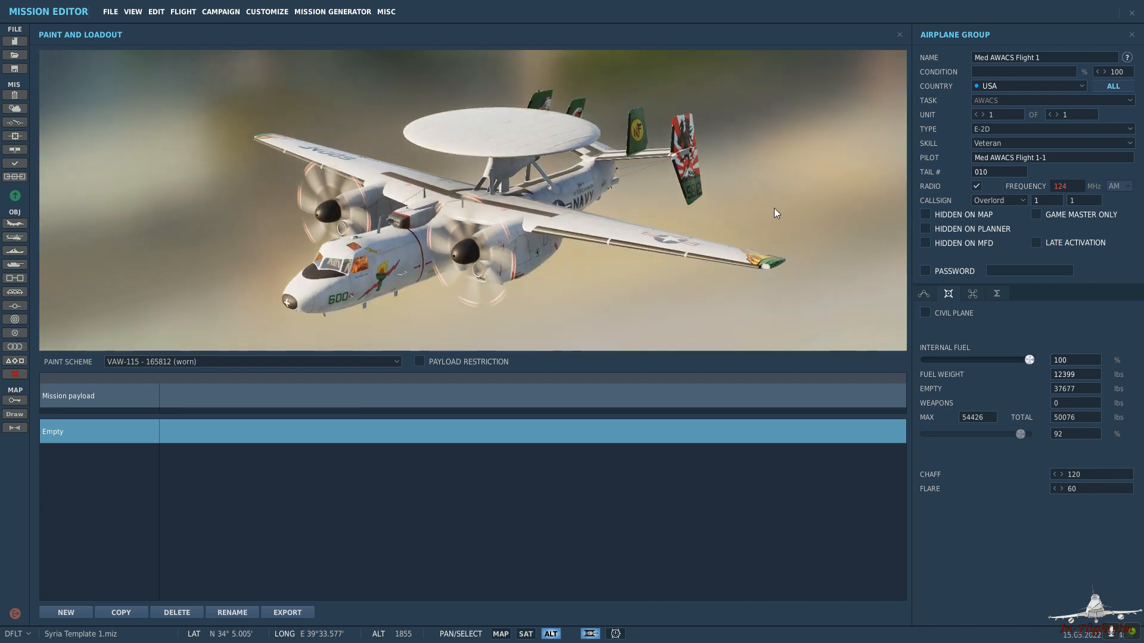
Return to the flight's route settings and choose Overlord as its callsign.
click(924, 294)
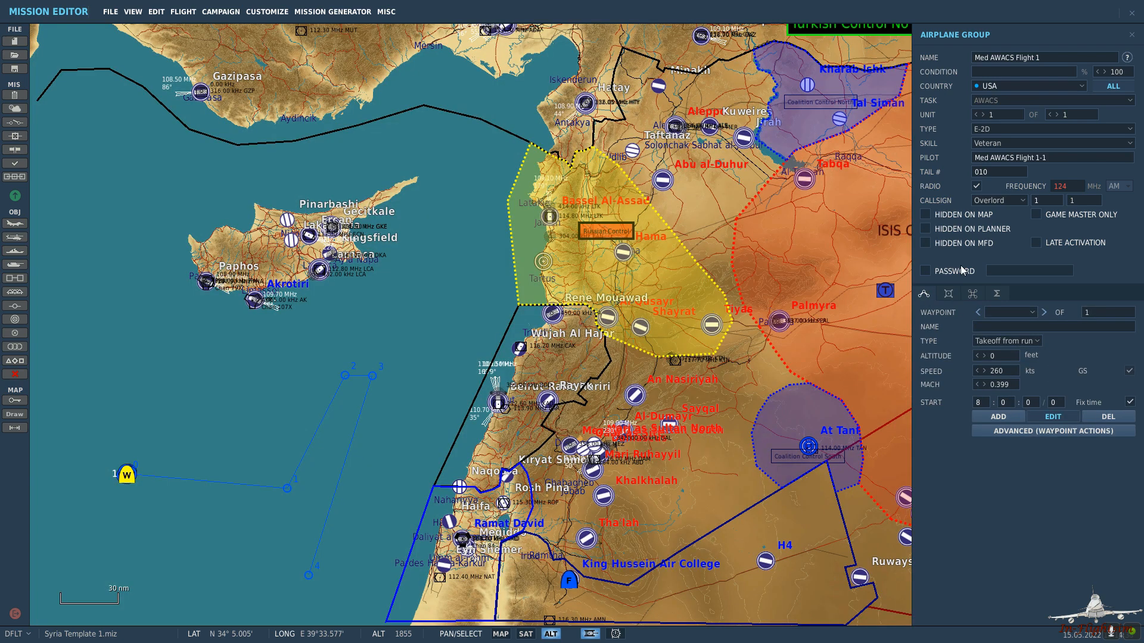
click(1023, 200)
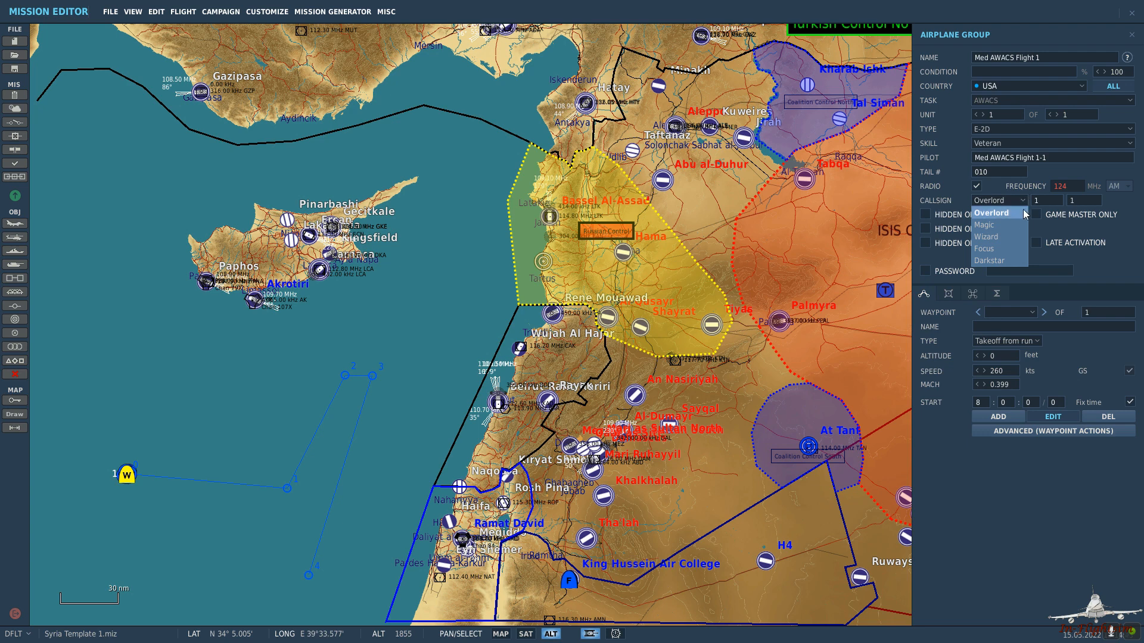
click(1000, 213)
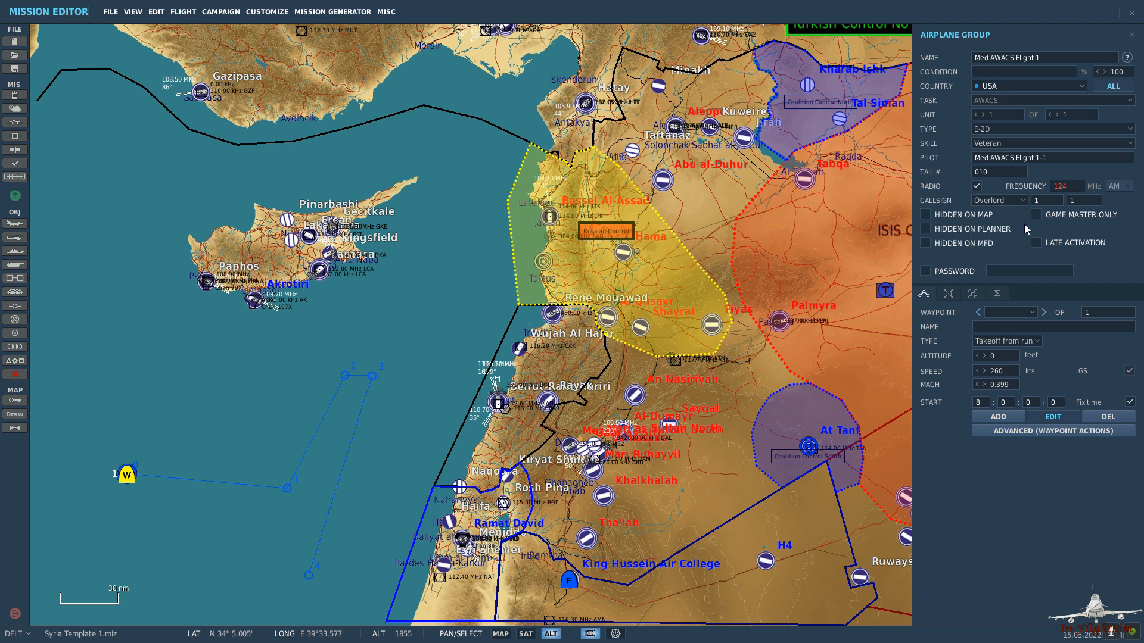
Add waypoint 1 as a turning point over the sea southeast of Cyprus, at 20000 feet and 330 knots.
click(998, 419)
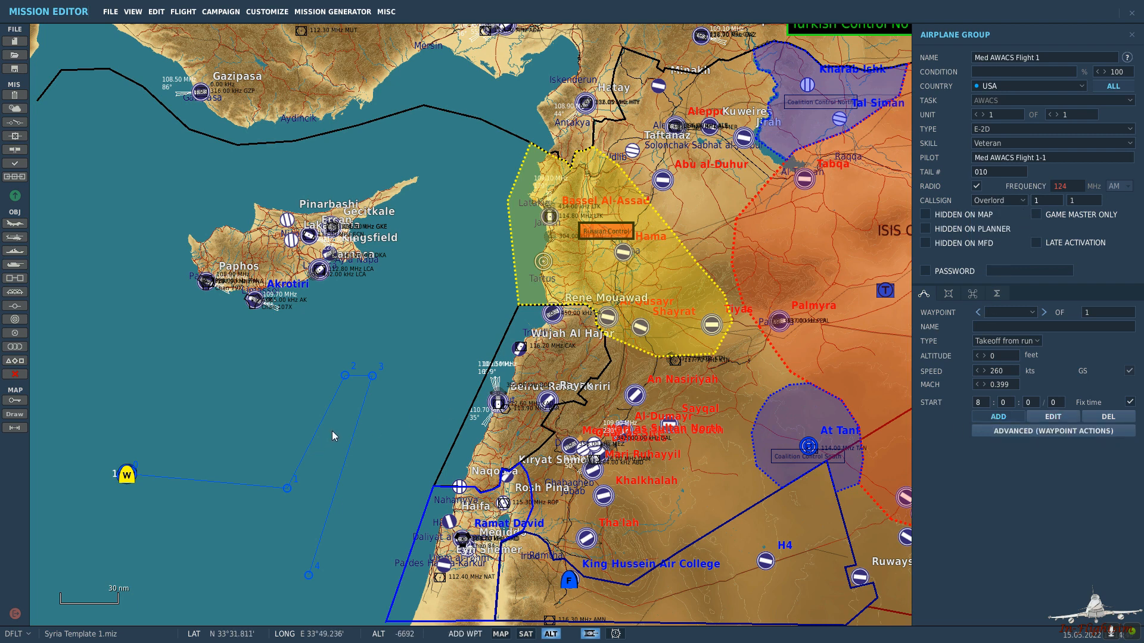
click(381, 369)
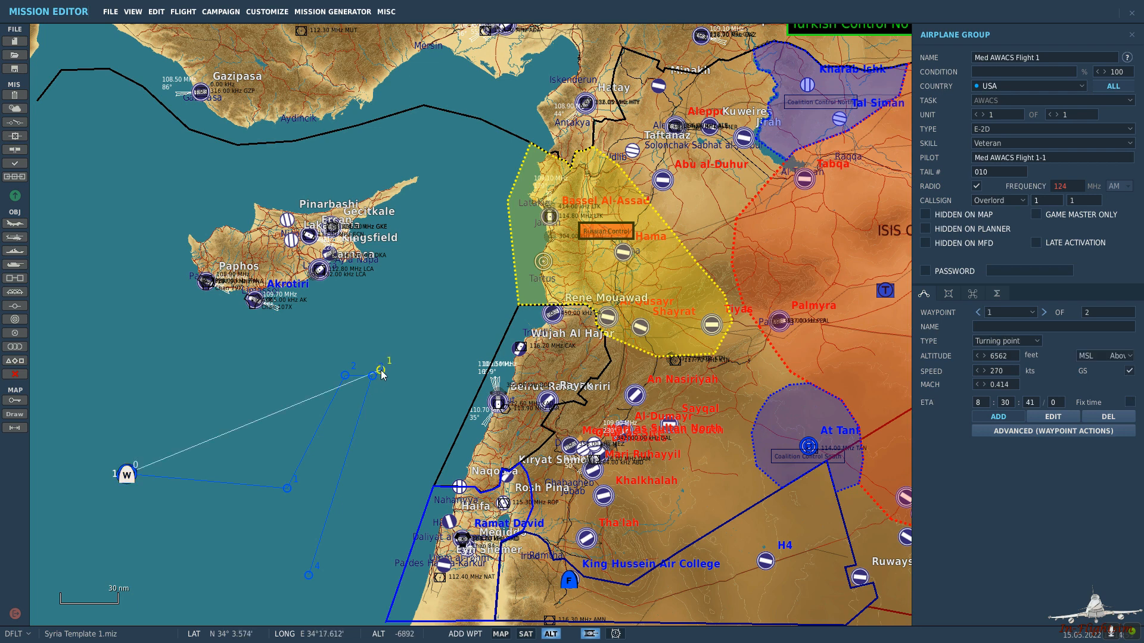
drag(1020, 357, 932, 358)
text(2)
text(0000)
text(380)
Add waypoint 2 to the north and reposition both waypoints to form a north-south leg between Cyprus and the Syrian coast.
click(427, 304)
click(1071, 416)
drag(427, 303, 438, 245)
drag(381, 370, 406, 338)
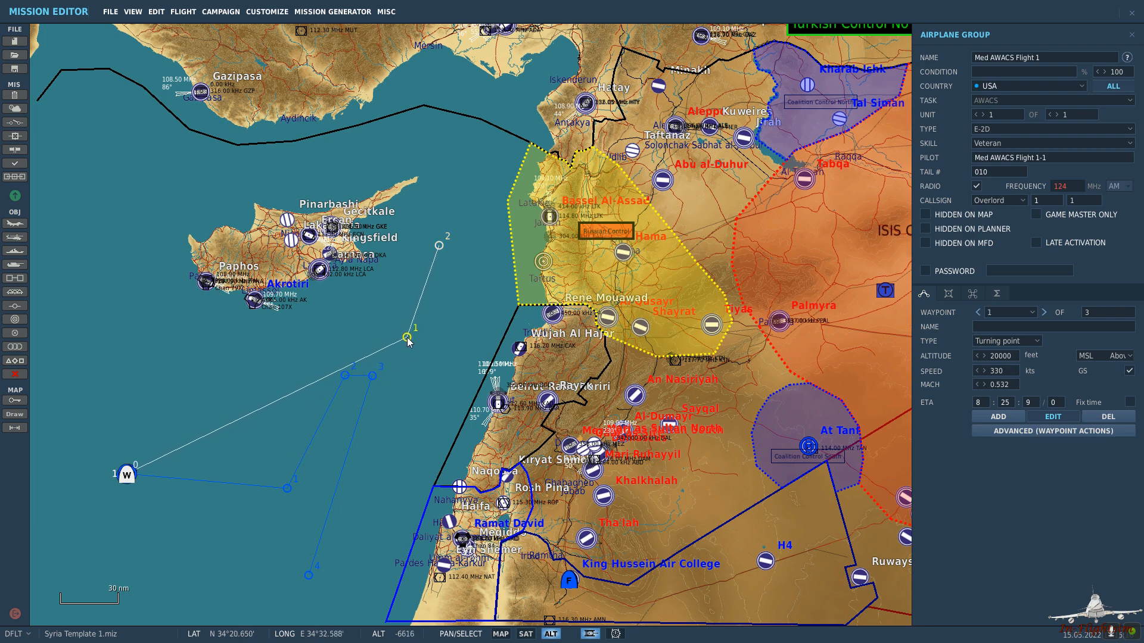
drag(439, 246, 435, 249)
drag(432, 245, 428, 246)
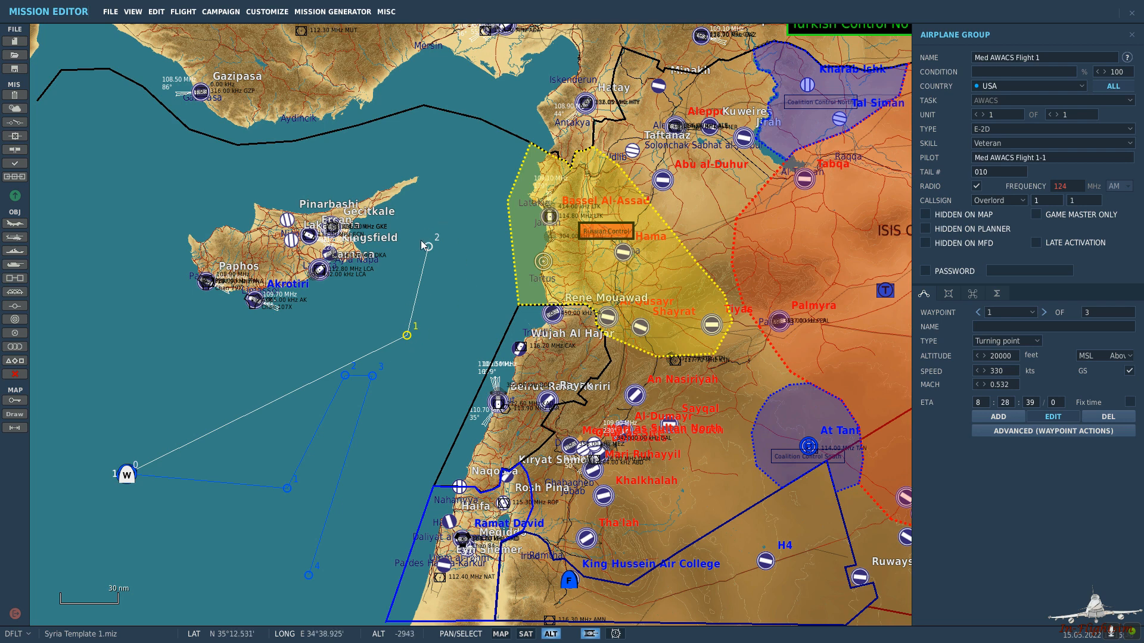
drag(428, 247, 425, 244)
drag(407, 336, 406, 326)
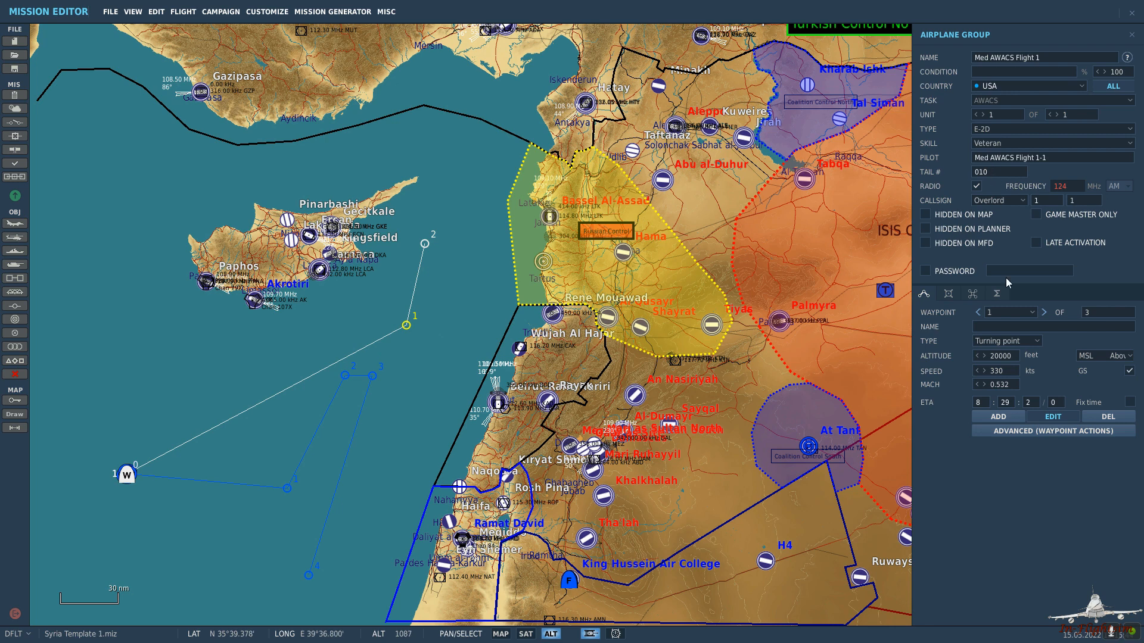
Add a Race-Track Orbit task to waypoint 1's advanced actions, with a speed of 330 kts.
click(1025, 430)
click(944, 510)
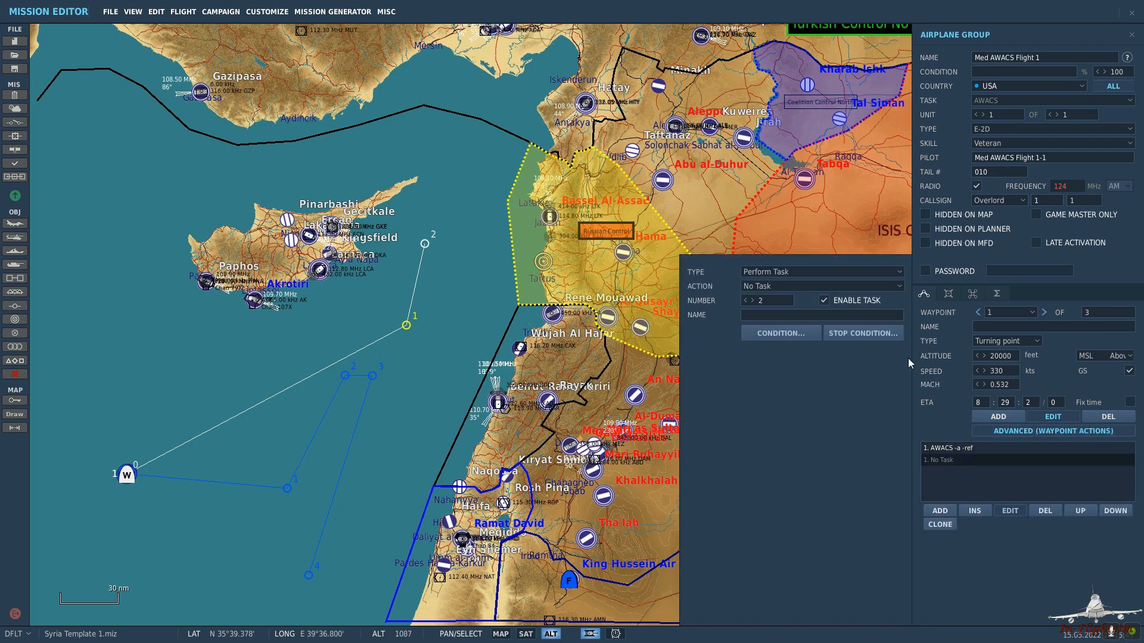
click(856, 287)
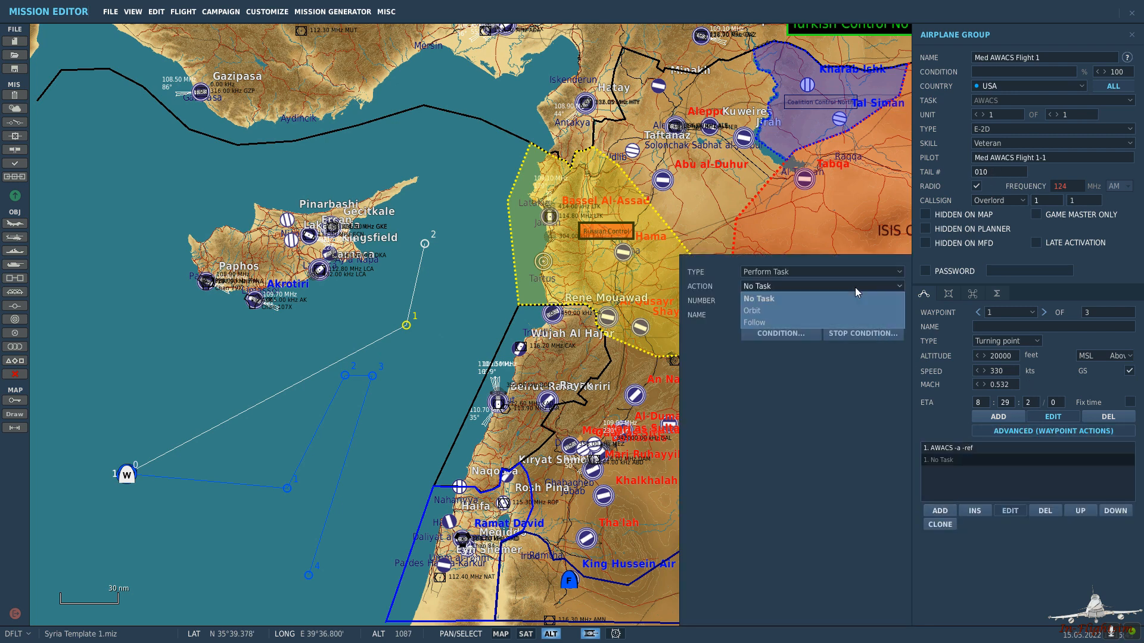
click(808, 311)
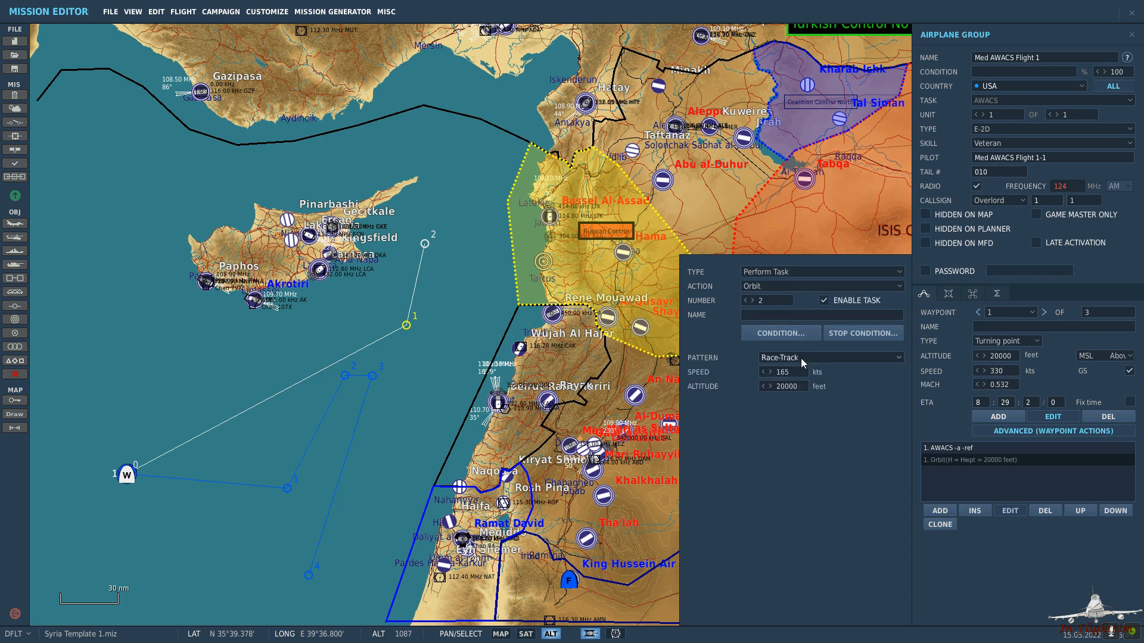
click(753, 374)
text(330)
Give the orbit task a duration stop condition with 2 in the hours value, and close the task editor.
click(830, 335)
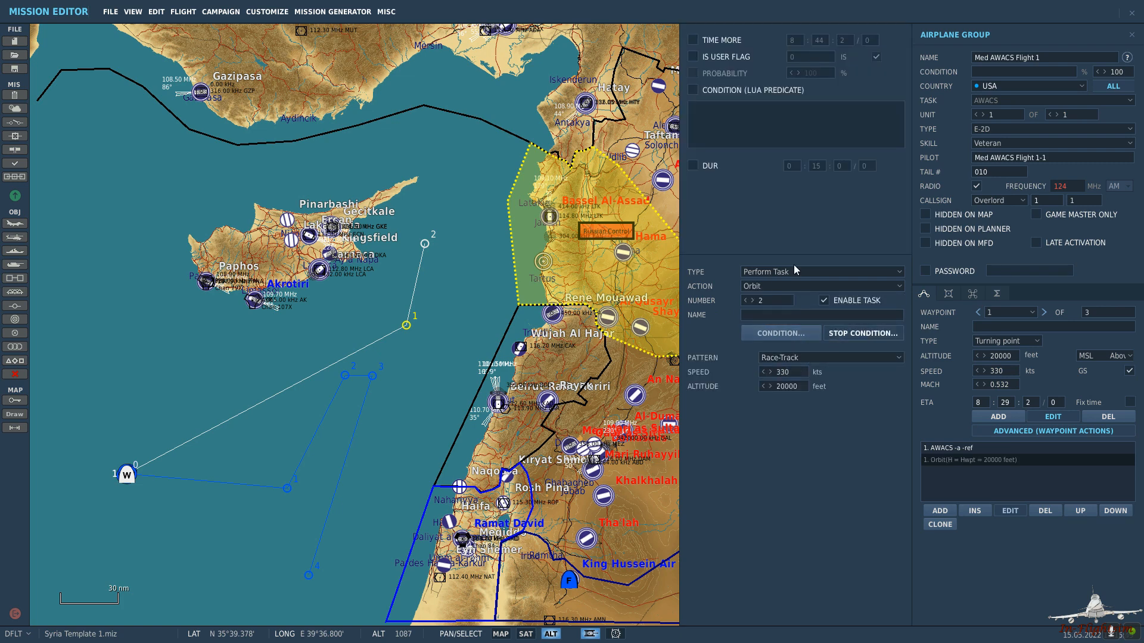
click(693, 166)
click(788, 167)
text(2)
key(Tab)
click(1009, 510)
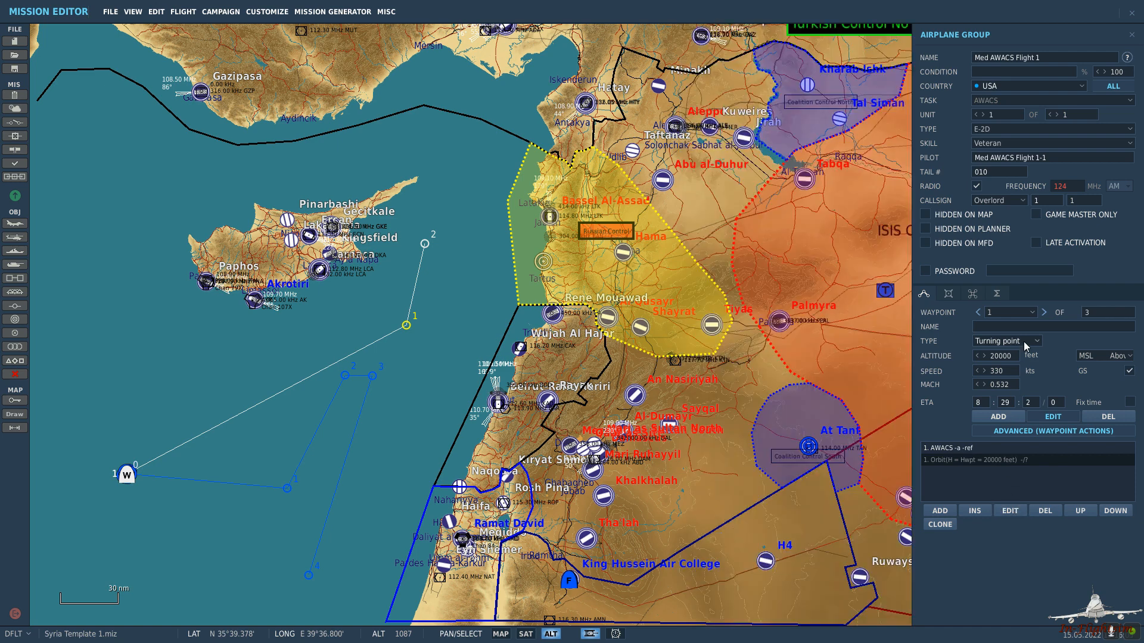
Add waypoint 3 after waypoint 2 on the carrier group and set its type to Landing.
click(1043, 312)
click(998, 417)
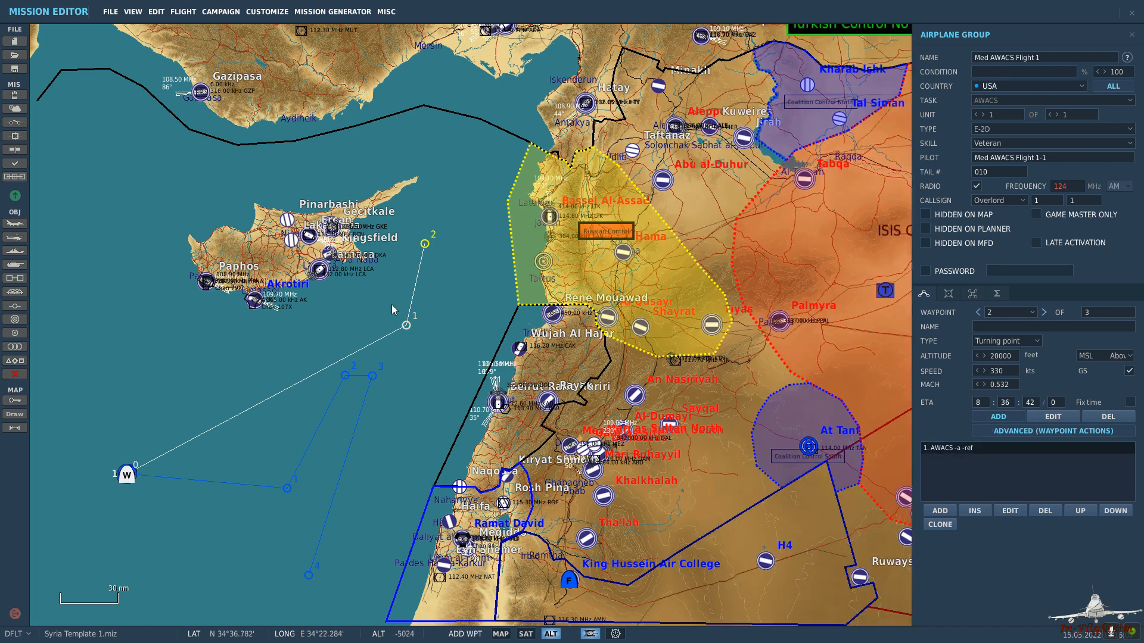
click(128, 475)
click(1006, 341)
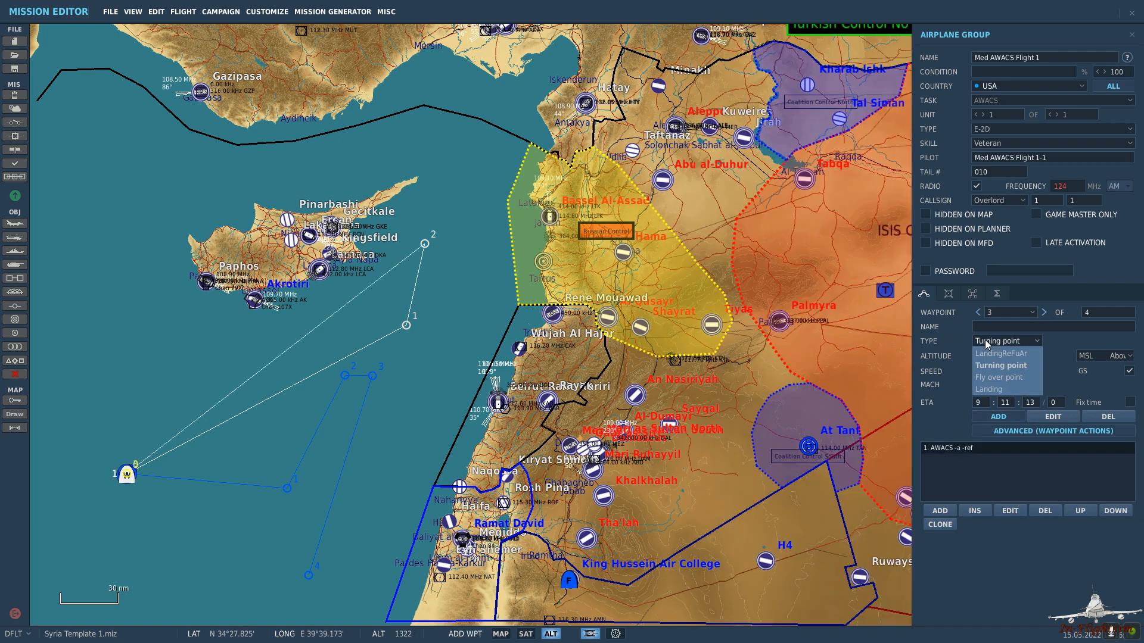
click(1013, 391)
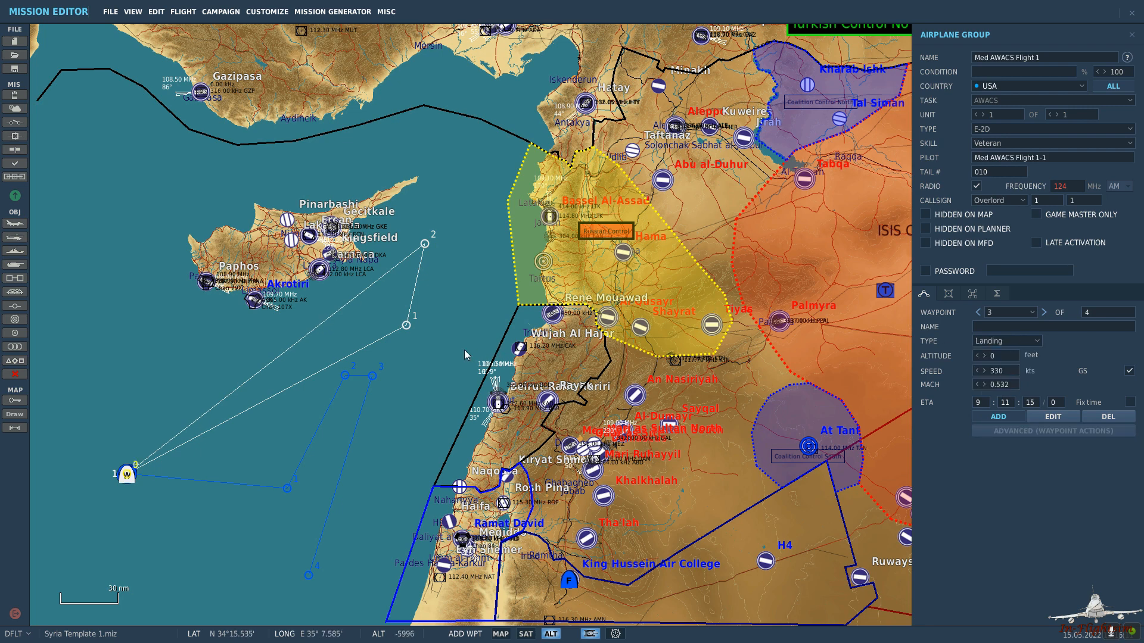
Copy the first flight's name, then place a second E-2D AWACS on the carrier group with takeoff from ramp and late activation.
click(1089, 58)
key(ctrl+c)
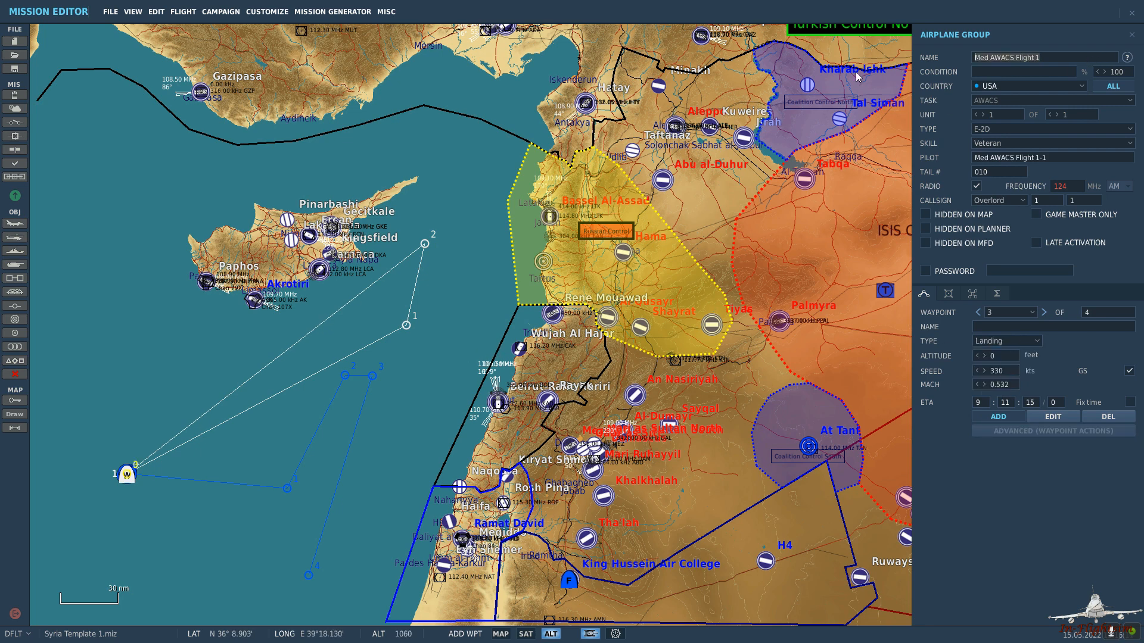
click(410, 361)
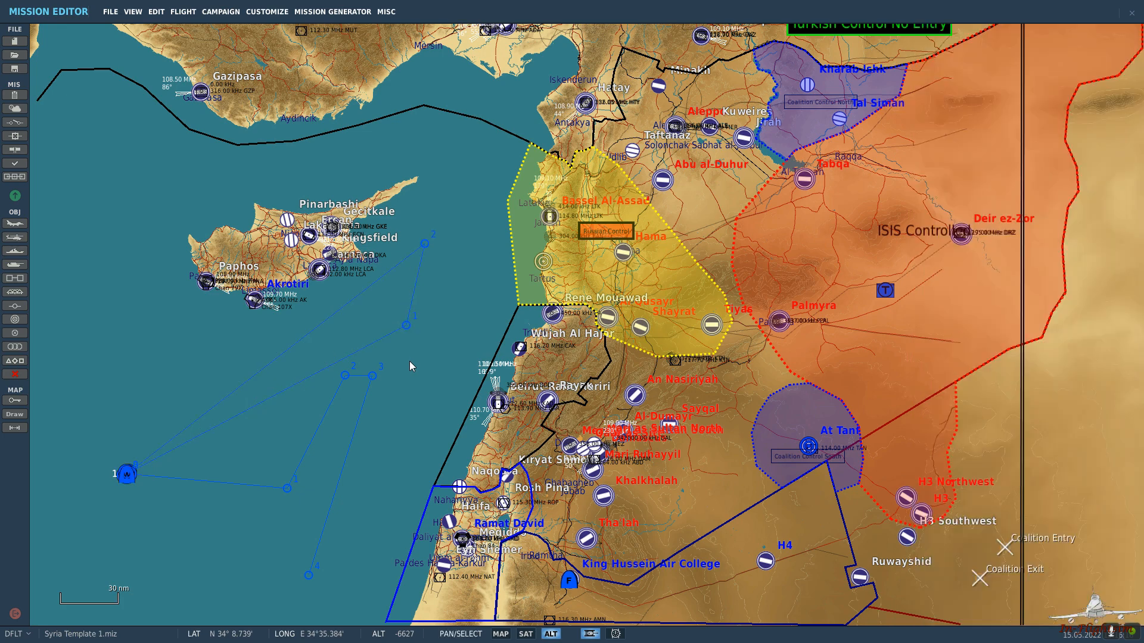
scroll(124, 477, up, 5)
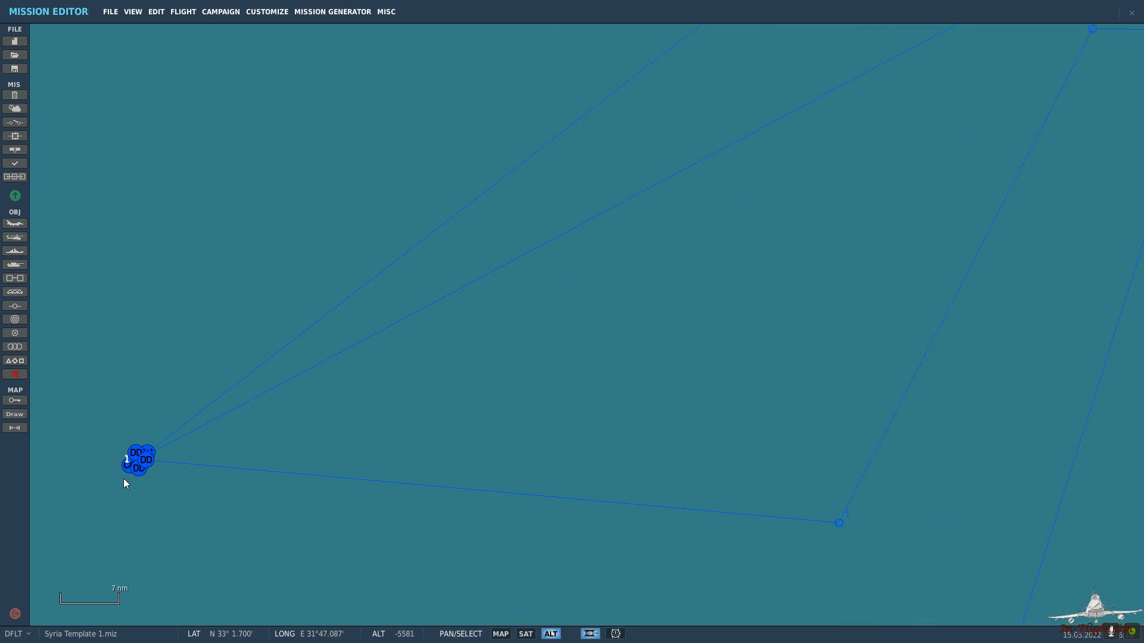
scroll(124, 479, up, 2)
click(14, 223)
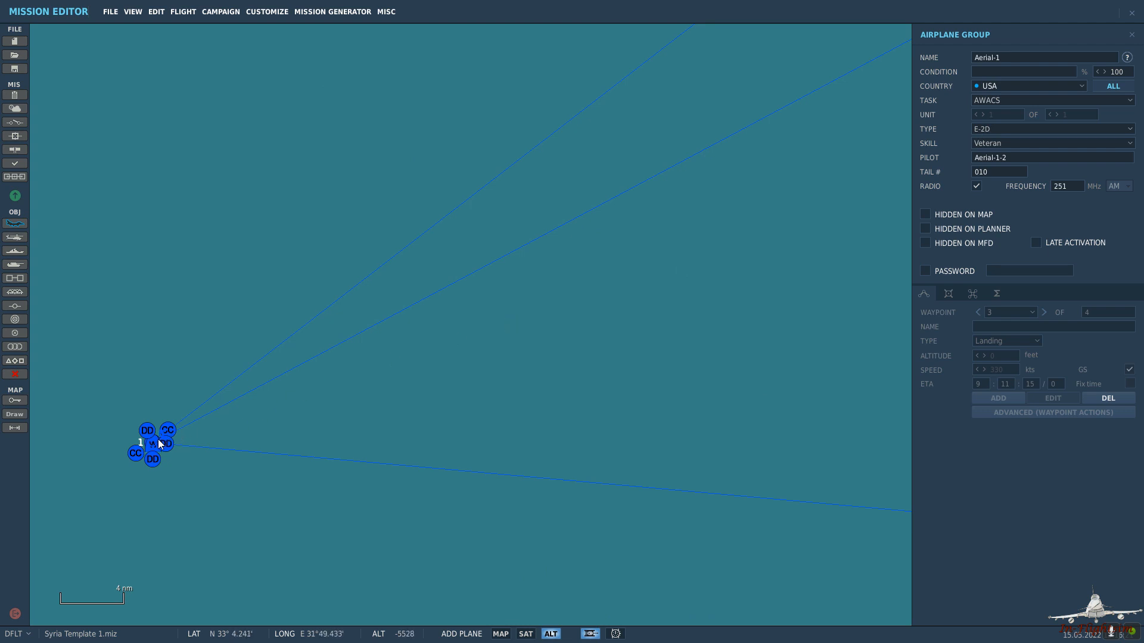
click(151, 442)
click(1006, 342)
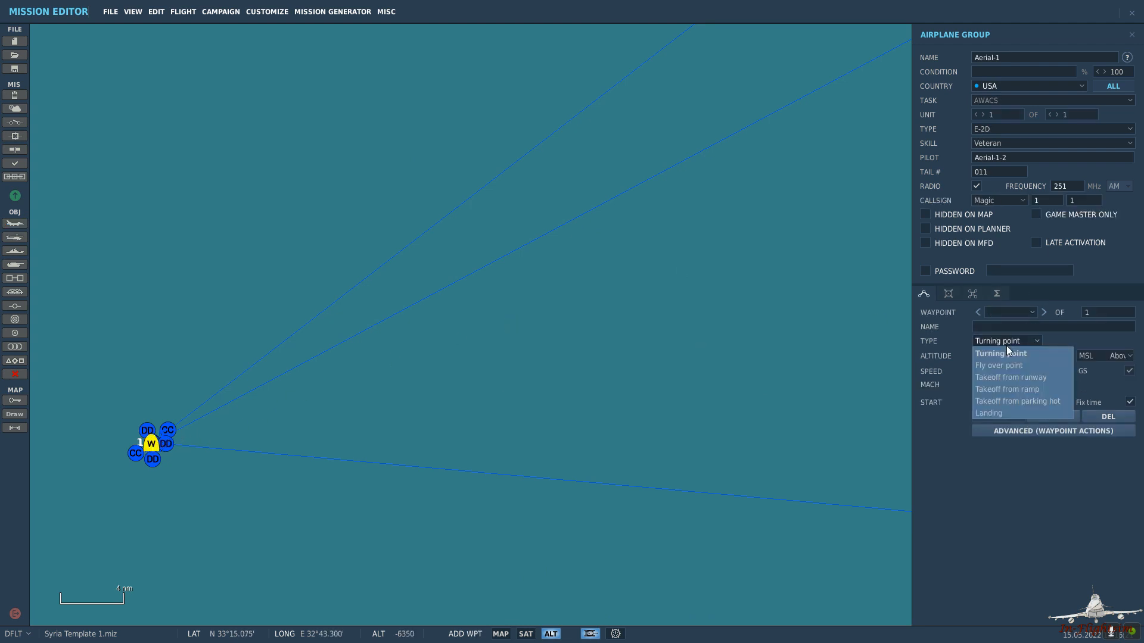
click(1051, 390)
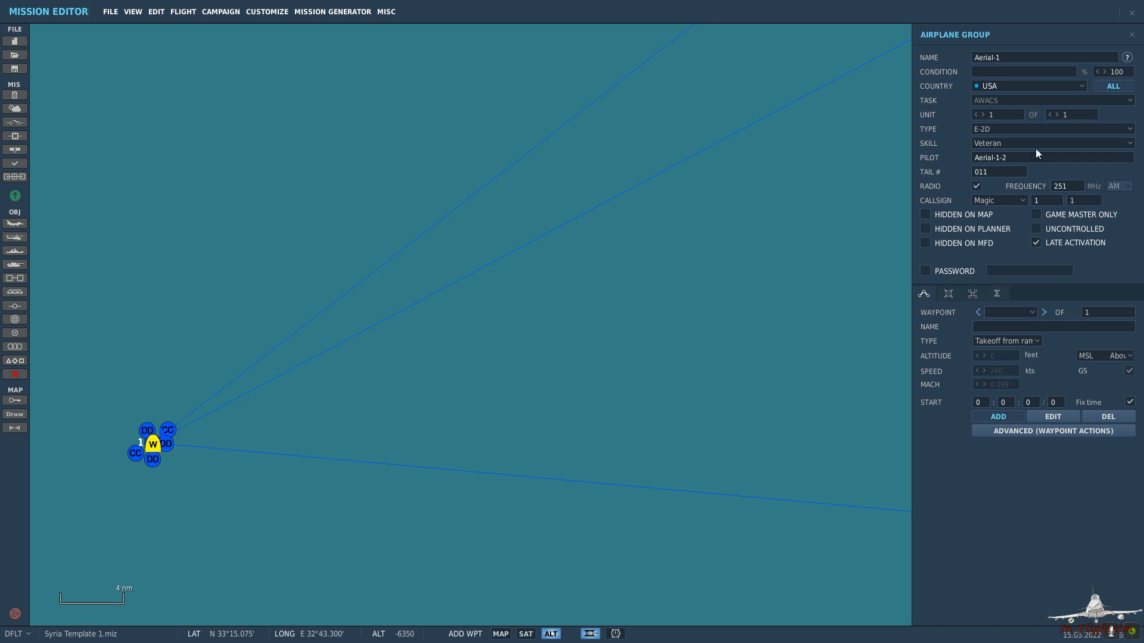
Set both the new group's name and its pilot name to Med AWACS Flight 2.
text(Med AWACS Flight 2)
click(1023, 155)
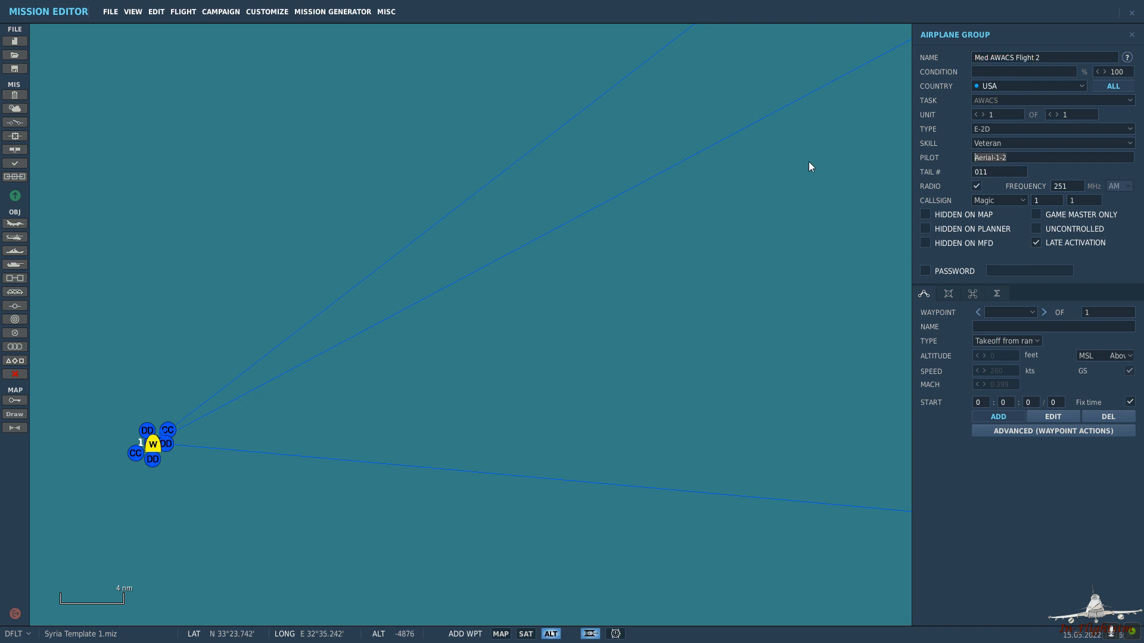
key(ctrl+v)
key(BackSpace)
text(2)
Choose Overlord as the second flight's callsign and set its flight number to 2.
click(1008, 201)
click(999, 211)
click(1042, 202)
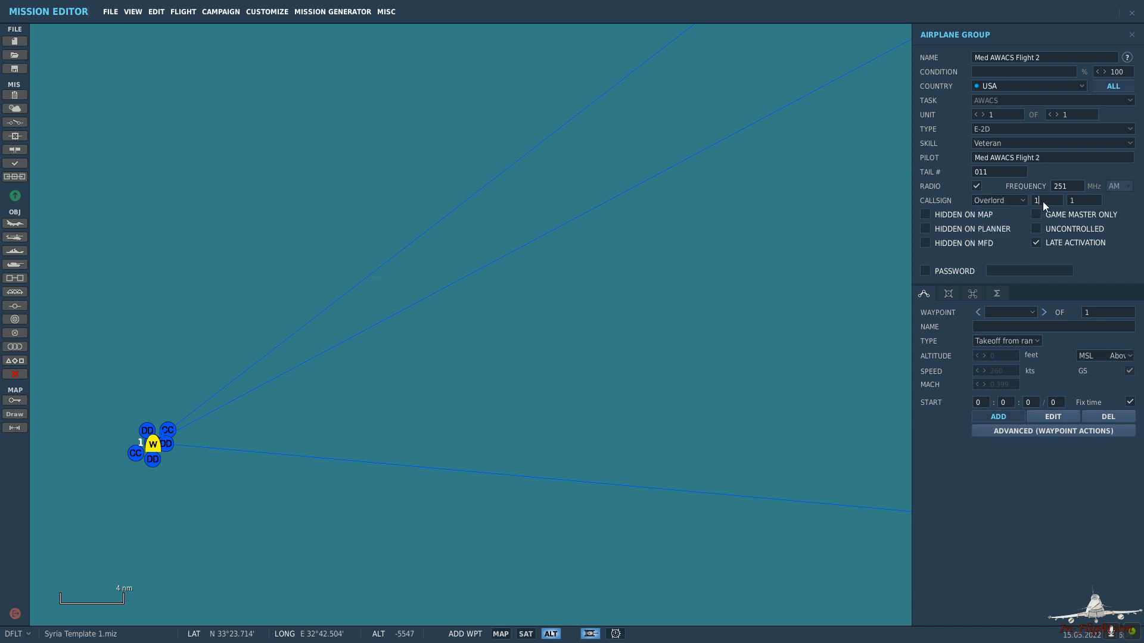
scroll(778, 292, down, 6)
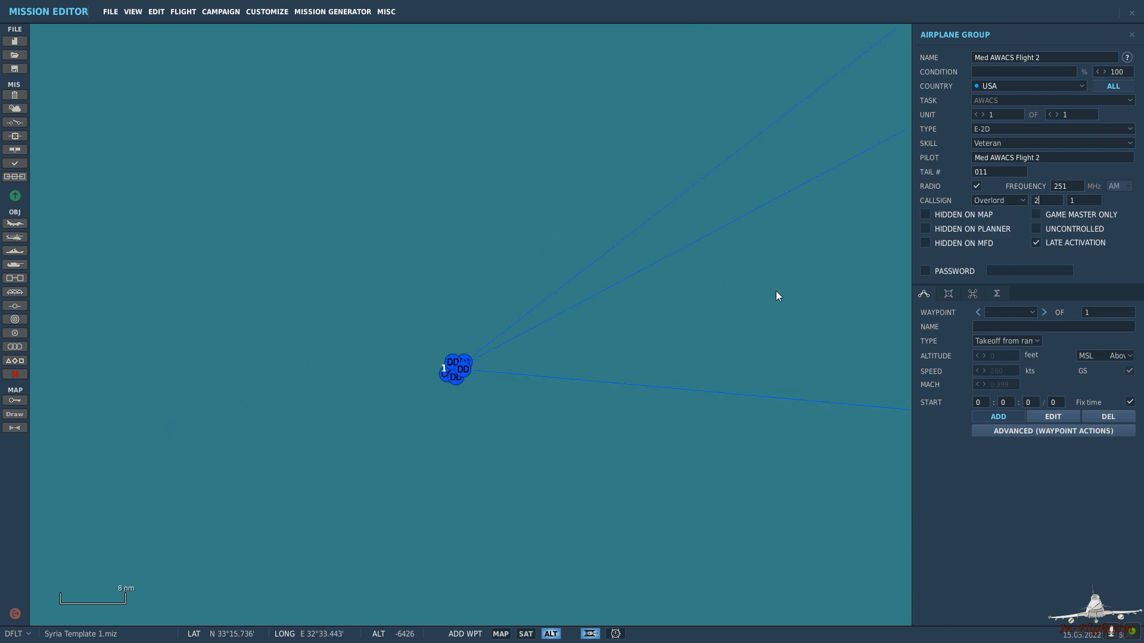
scroll(411, 406, up, 1)
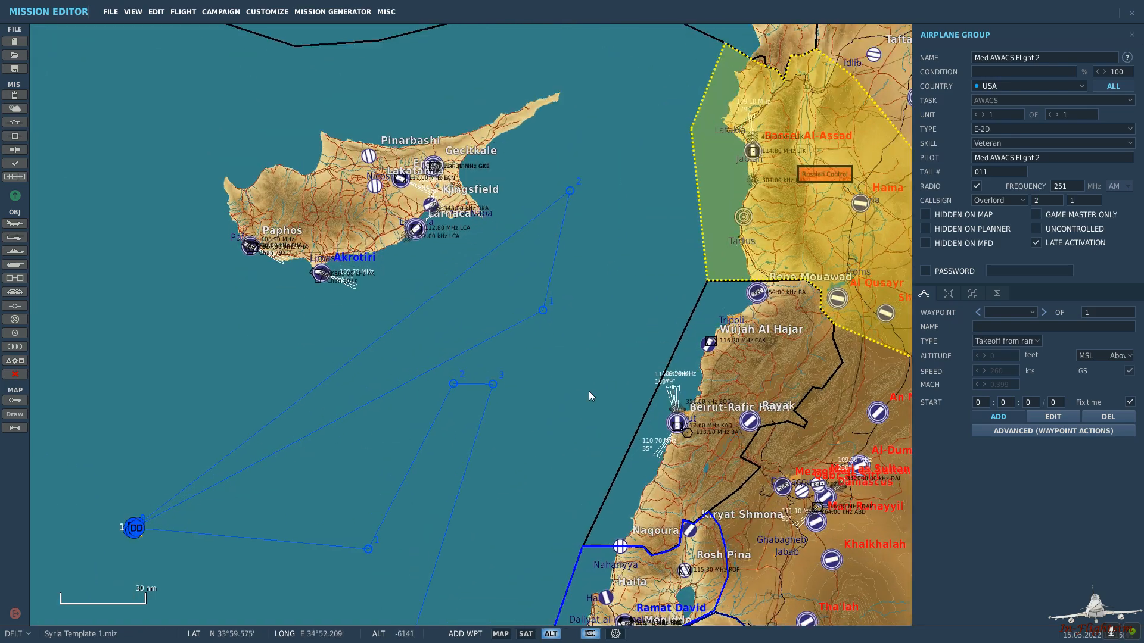
Apply the VAW-115 - 165813 (worn) paint scheme to the second E-2D and inspect it on the aircraft model.
click(948, 293)
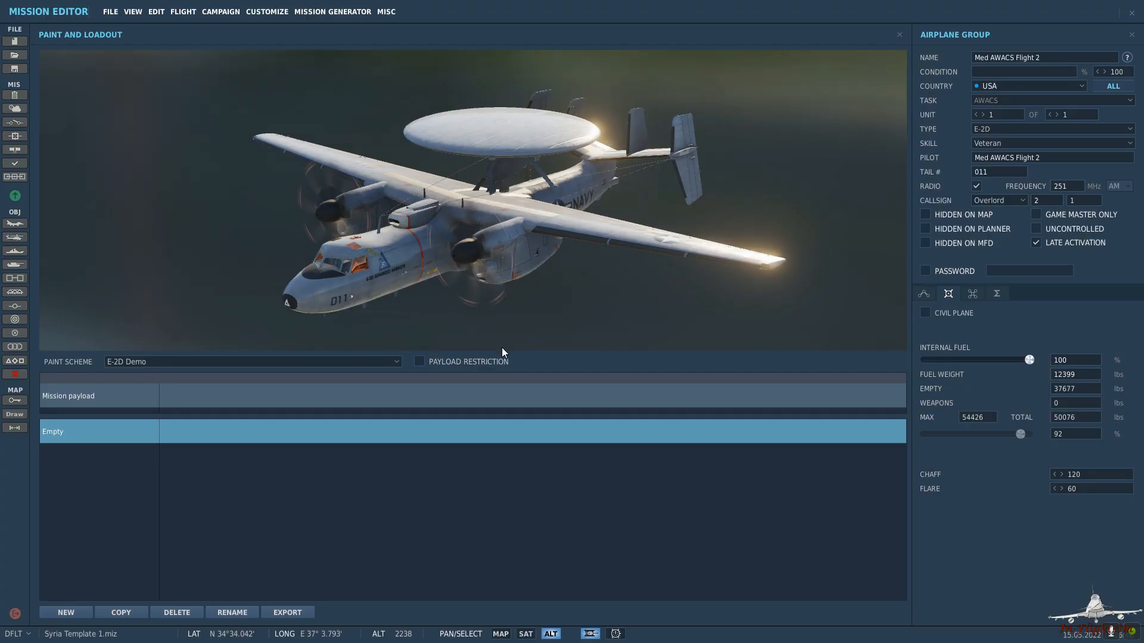
click(393, 367)
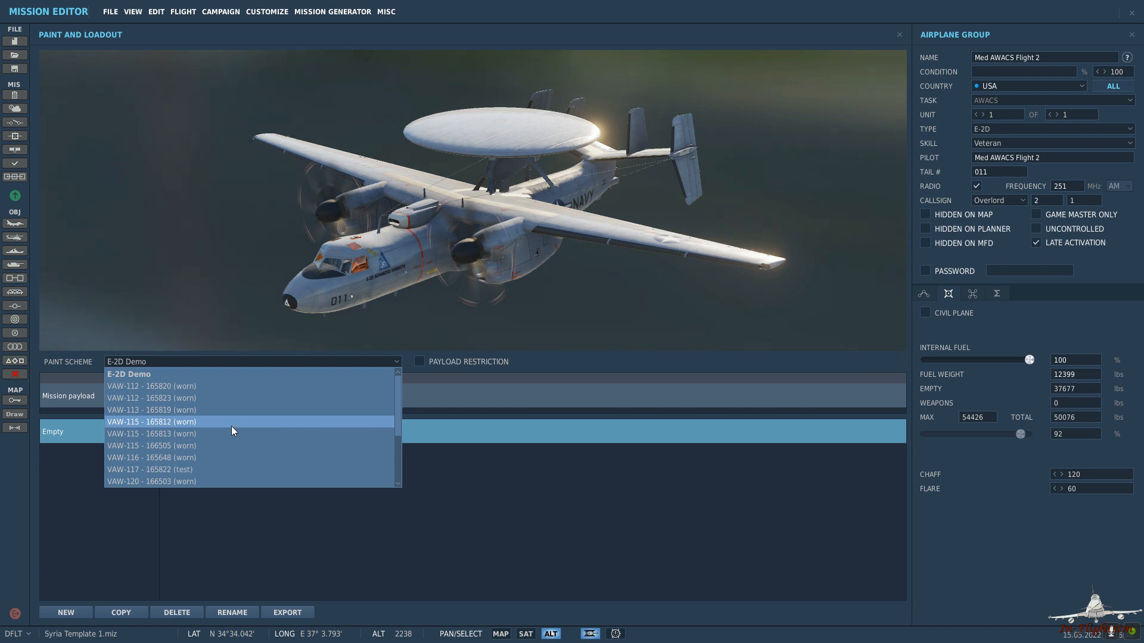
click(239, 413)
drag(494, 194, 421, 190)
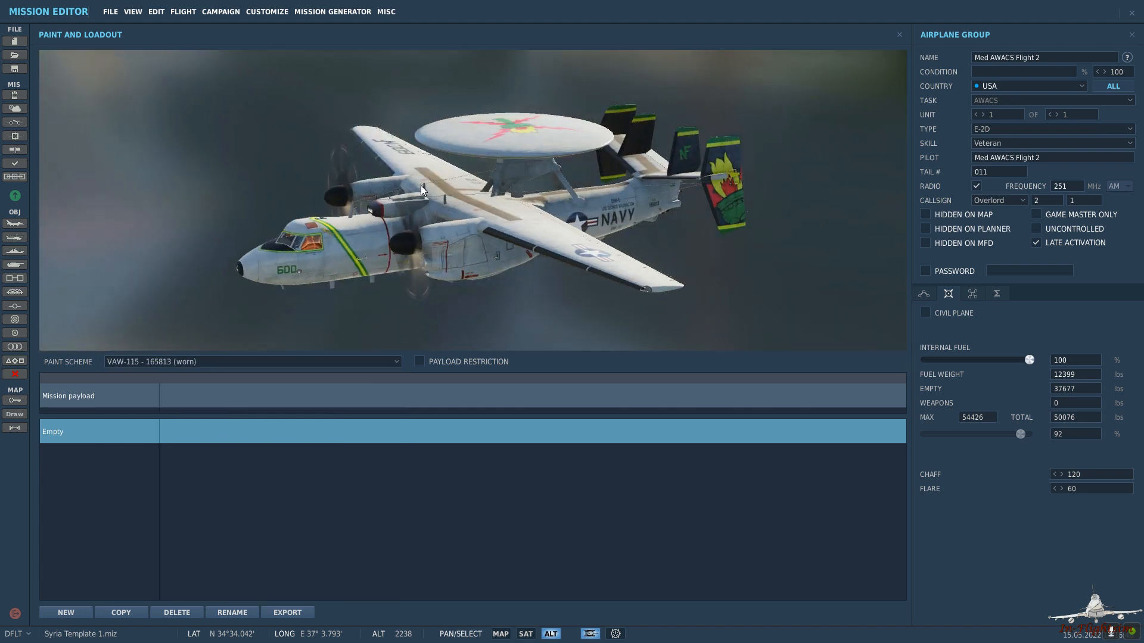
click(266, 364)
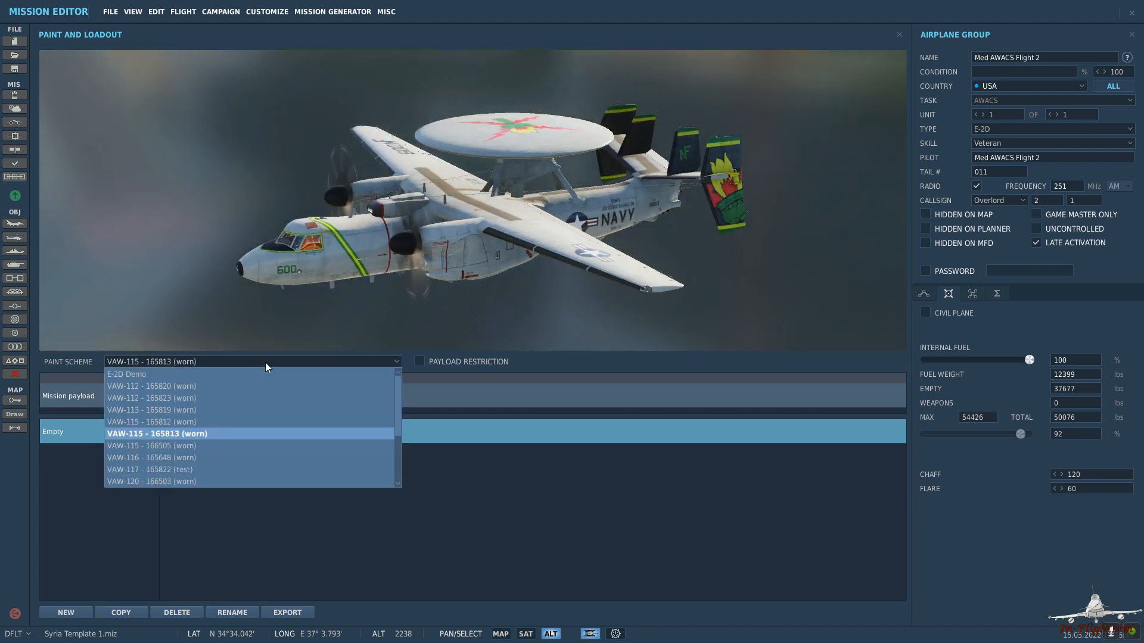
click(266, 363)
scroll(266, 363, up, 1)
scroll(265, 364, down, 1)
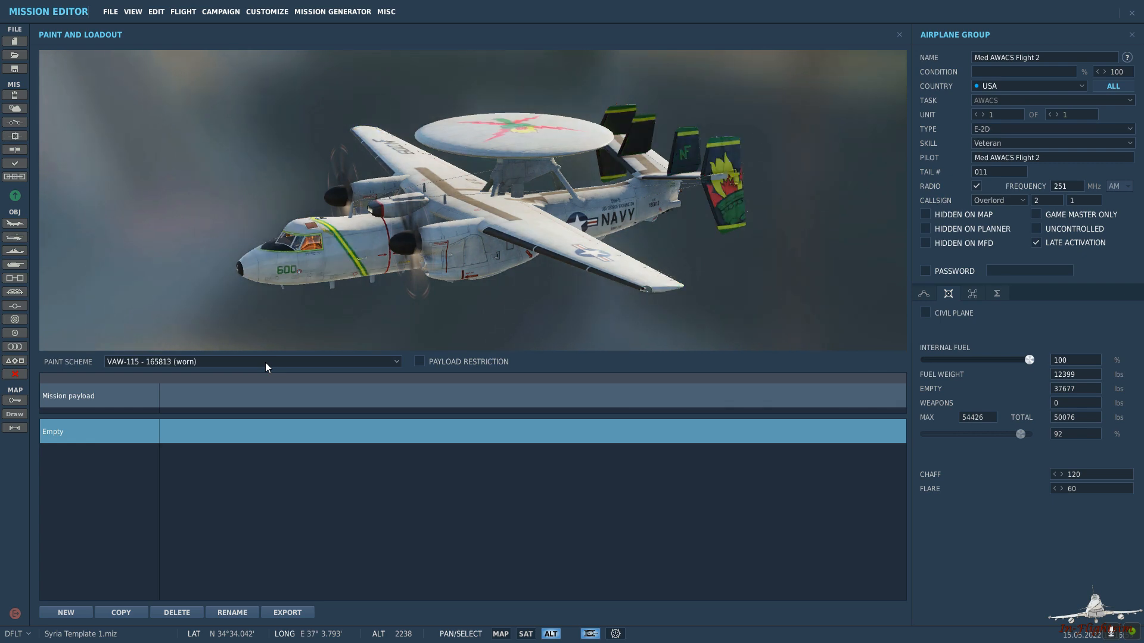
click(899, 35)
Add waypoints 1 and 2 on top of the first AWACS flight's north-south leg, at 20000 feet and 330 knots.
scroll(756, 408, down, 2)
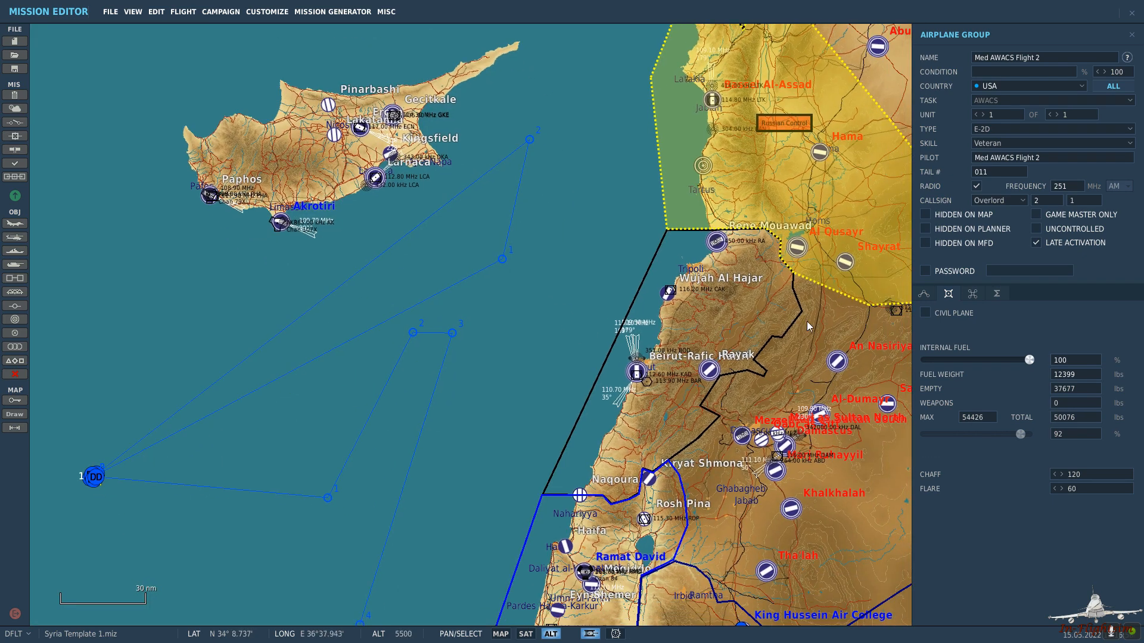
click(926, 294)
click(998, 417)
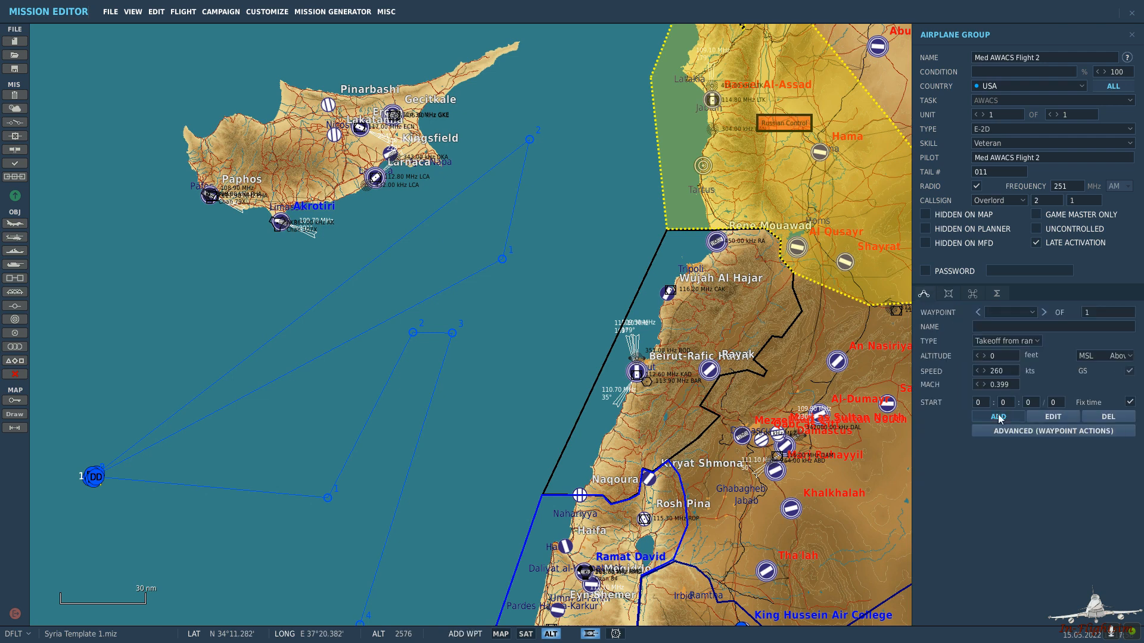
click(502, 259)
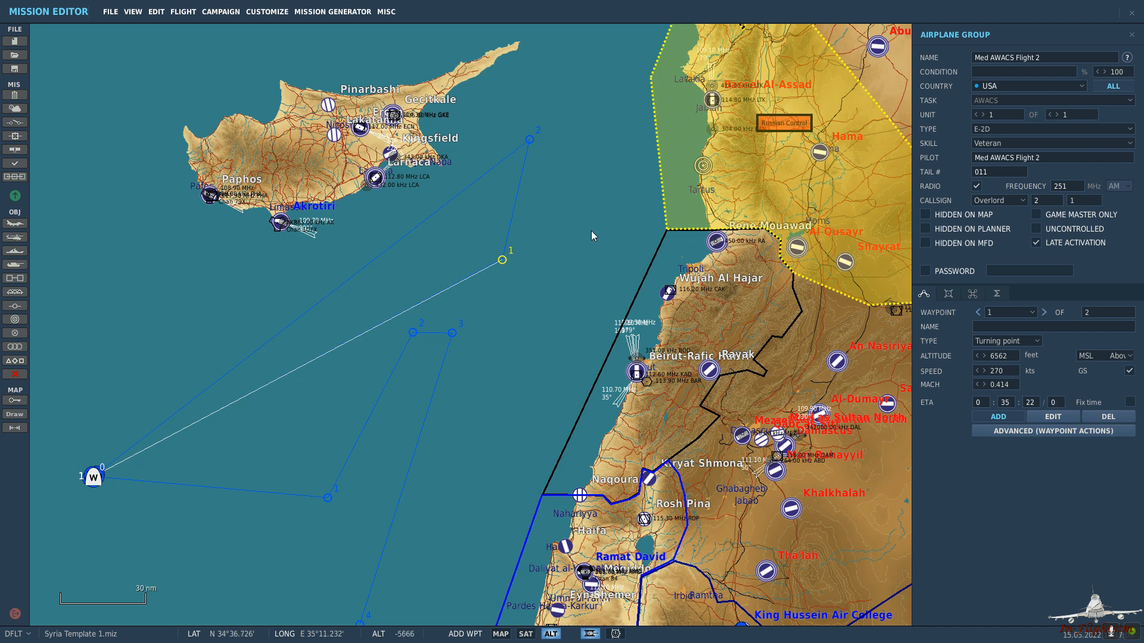
click(1006, 356)
text(20000)
click(1005, 371)
text(330)
click(529, 139)
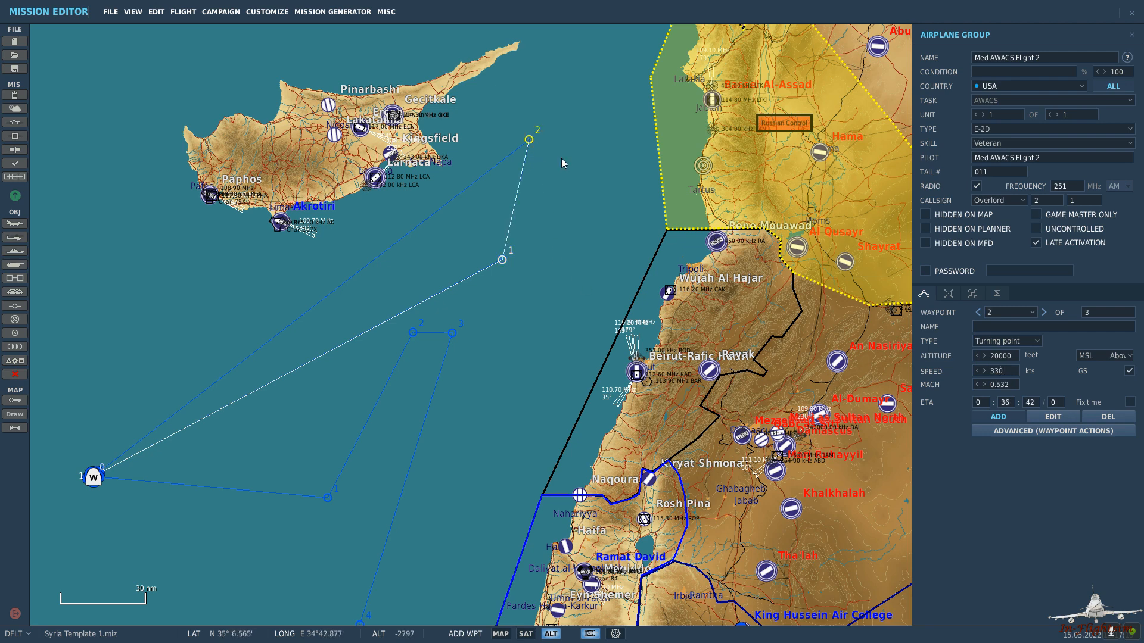
Add a Race-Track Orbit task at the second flight's waypoint 1, with a speed of 330 kts.
click(977, 312)
click(940, 511)
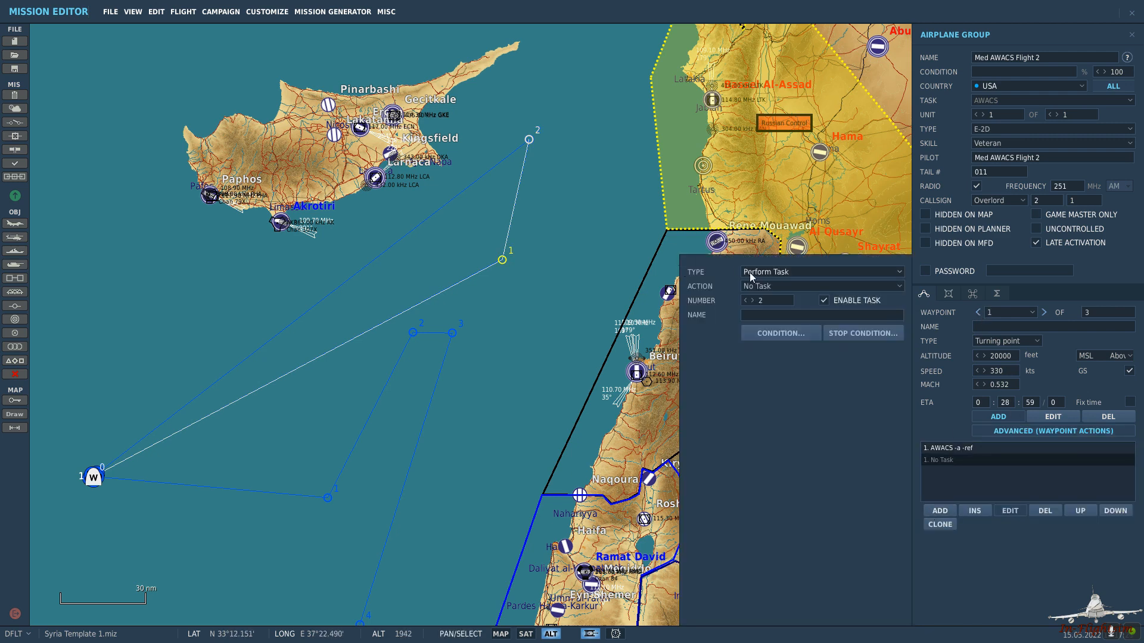
click(765, 287)
click(773, 309)
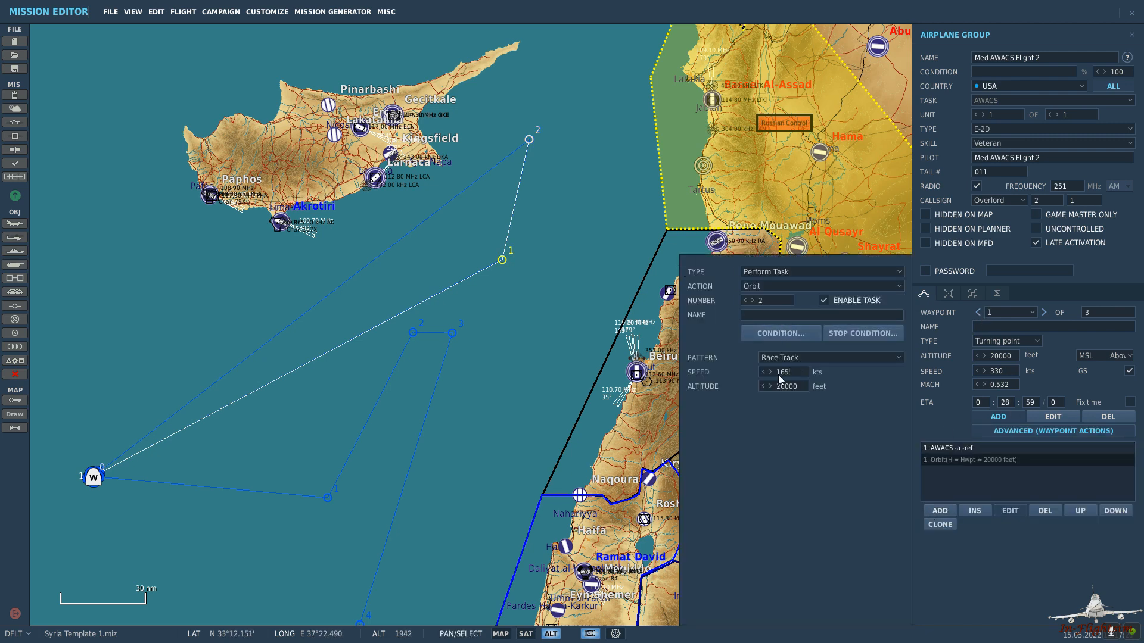
key(BackSpace)
key(BackSpace)
key(BackSpace)
text(330)
Set a duration stop condition of 2 hours 0 minutes on the second flight's orbit task.
click(830, 339)
click(749, 169)
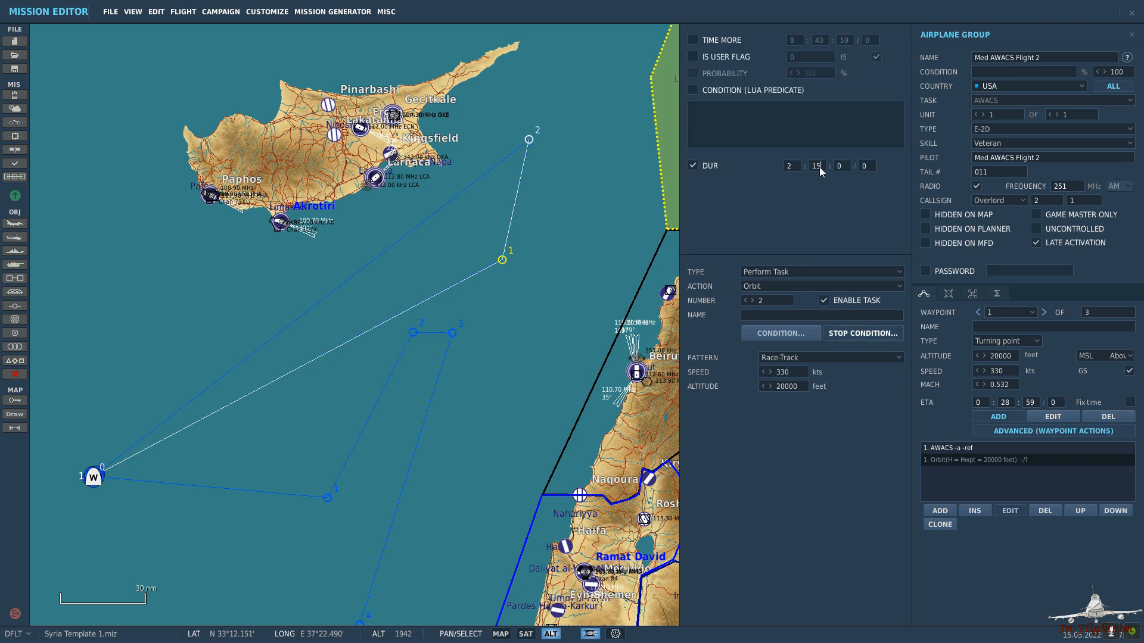
drag(819, 167, 766, 160)
text(0)
click(855, 333)
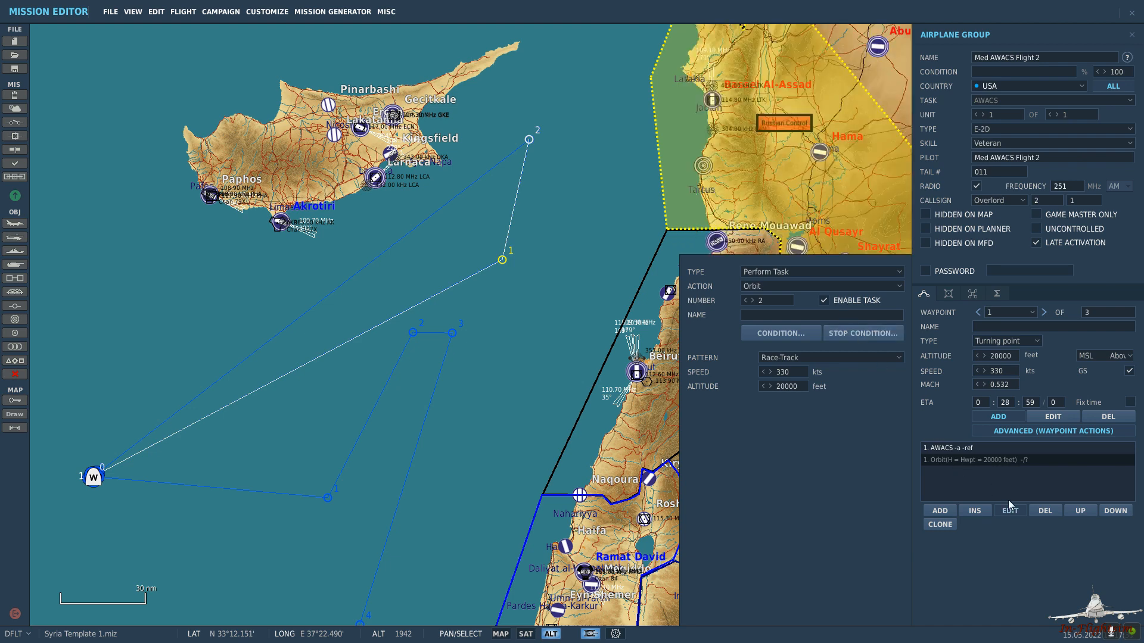
Add a Landing waypoint on the carrier group as waypoint 3 of Med AWACS Flight 2.
click(990, 413)
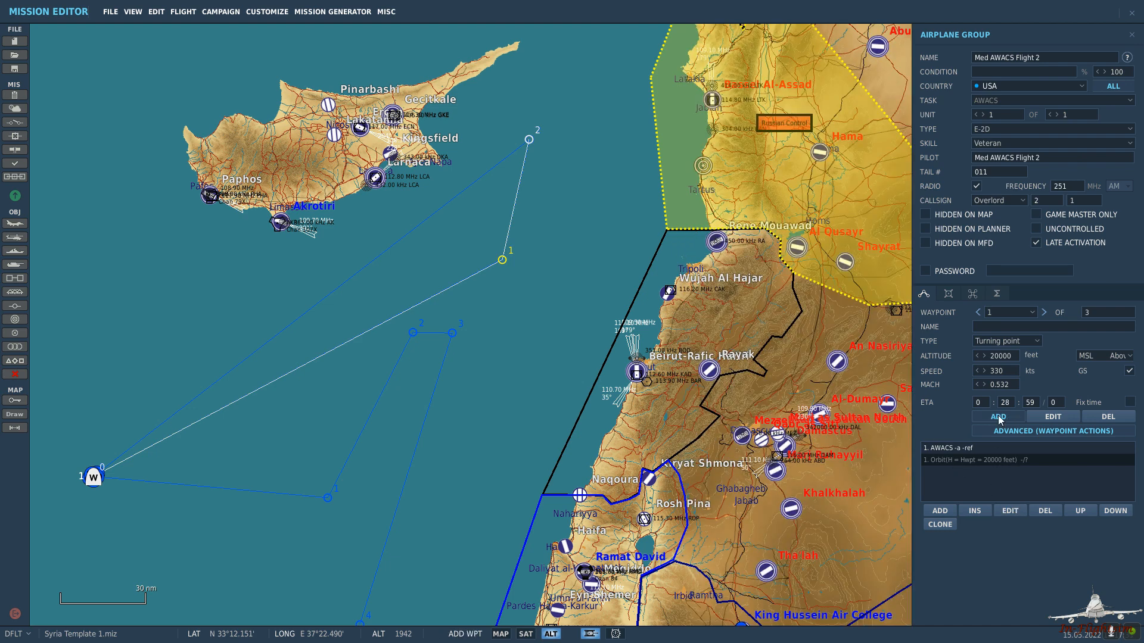
click(1044, 312)
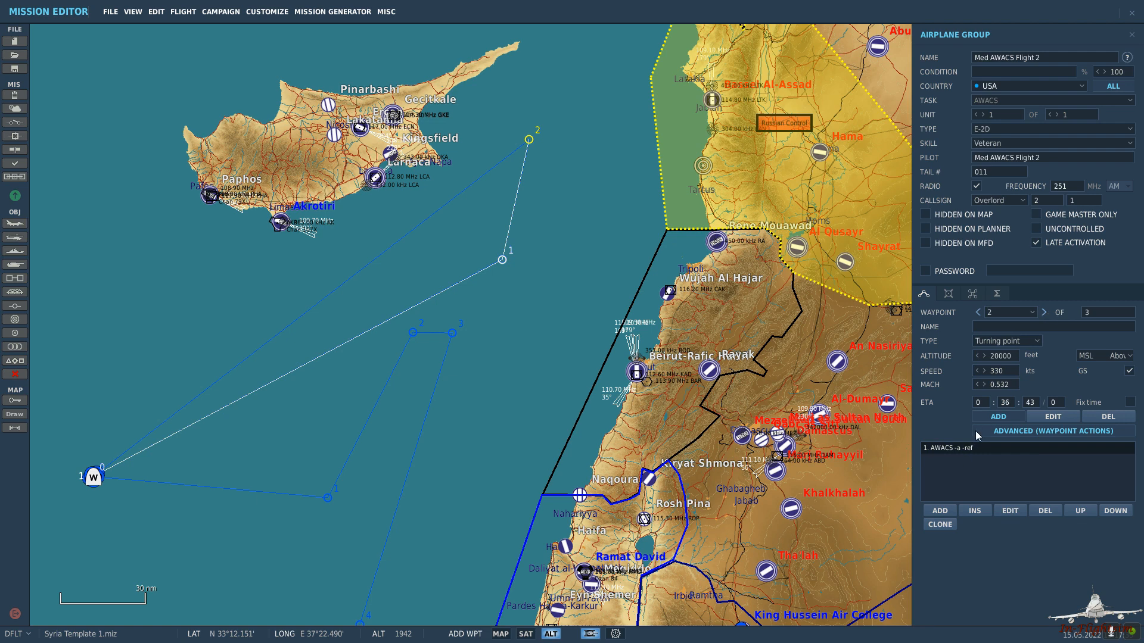
click(94, 473)
click(1010, 342)
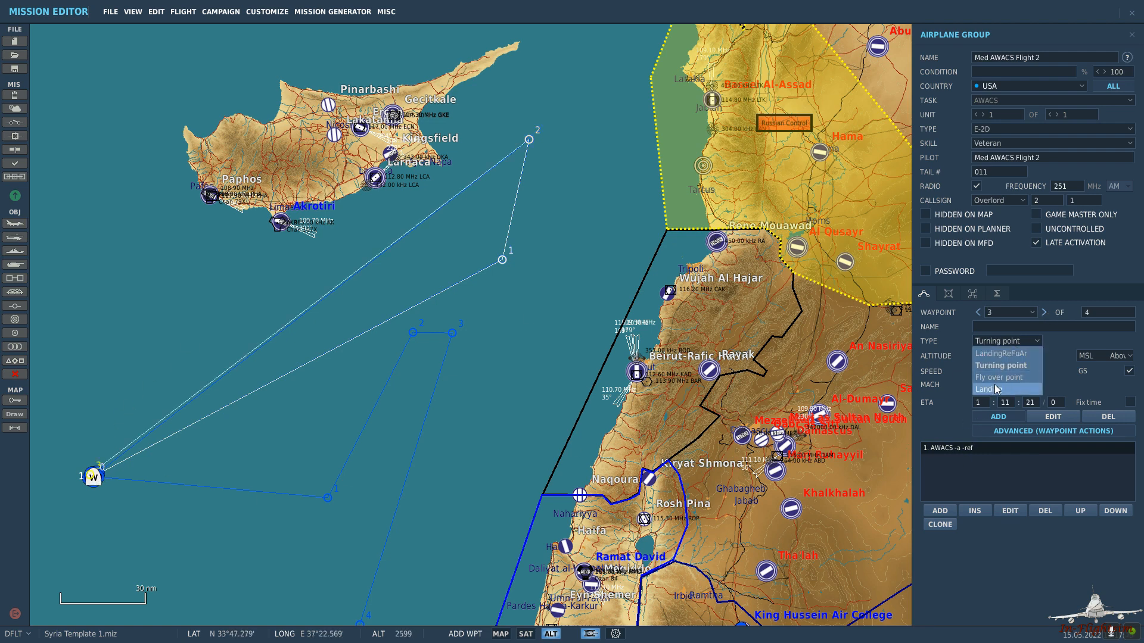
click(995, 385)
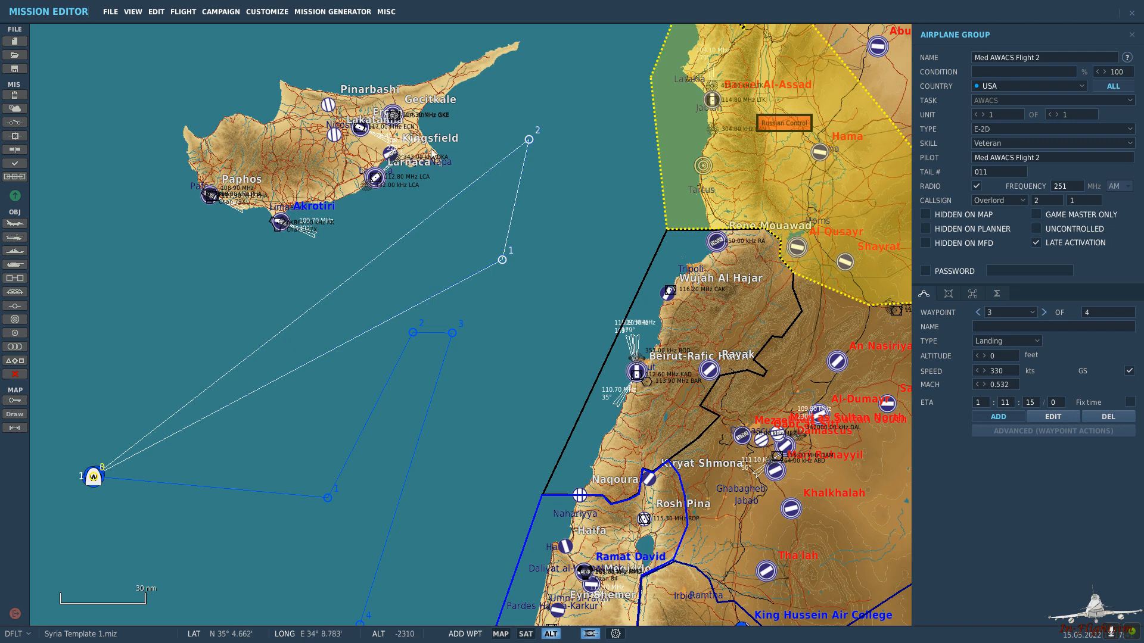
Create a ONCE trigger named "E2 AWACS Flight 2 Trigger" and give it the blue color 0, 128, 255.
click(545, 248)
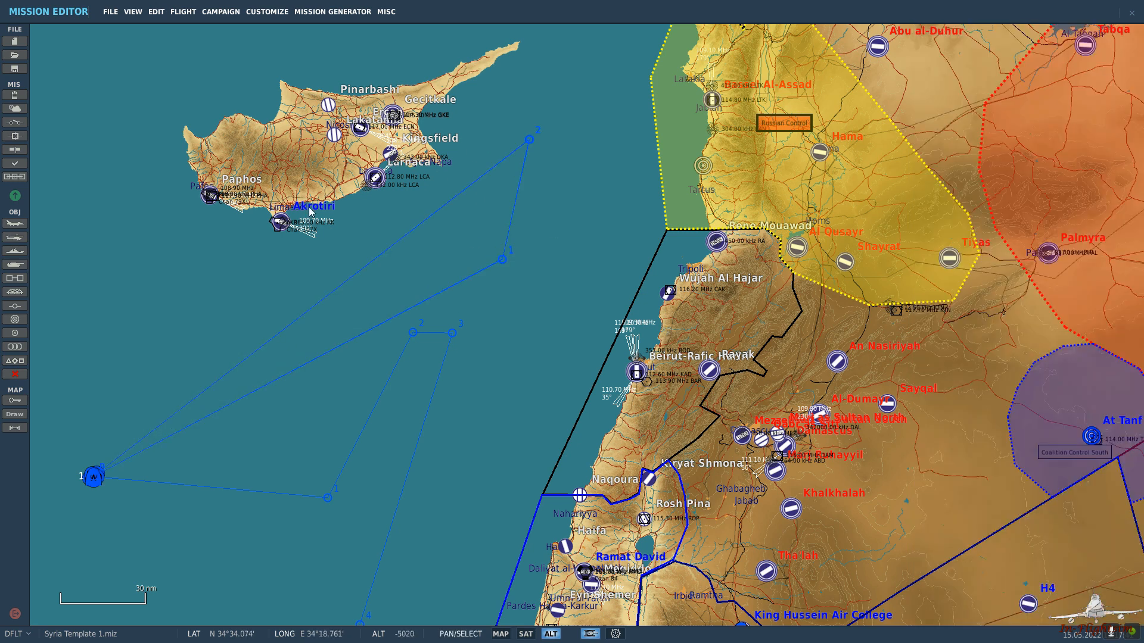
click(14, 122)
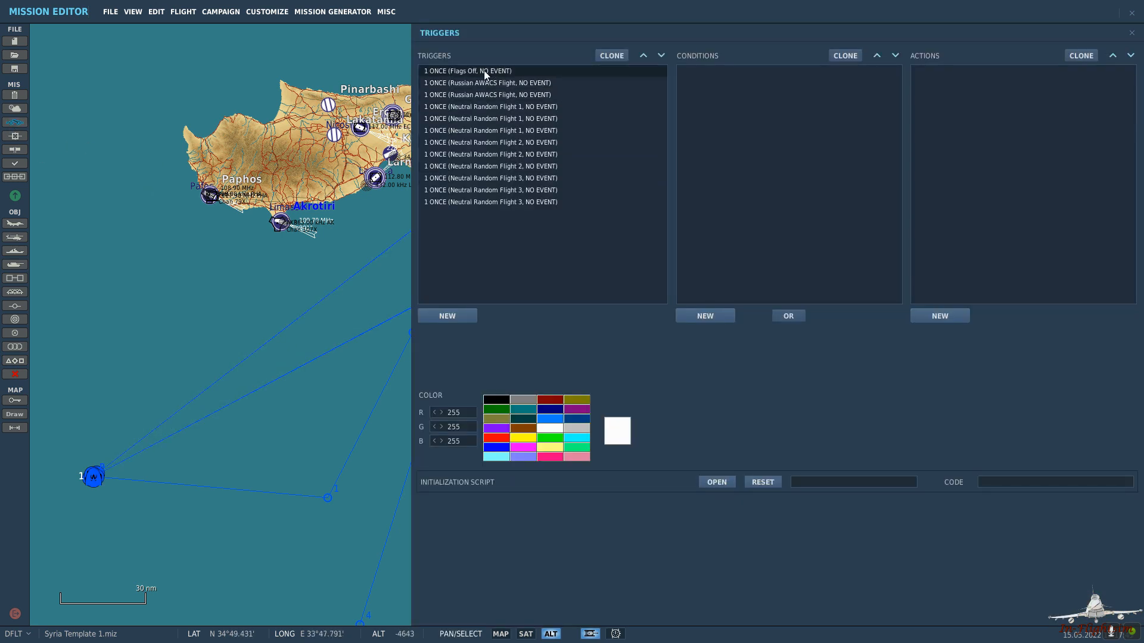
click(484, 71)
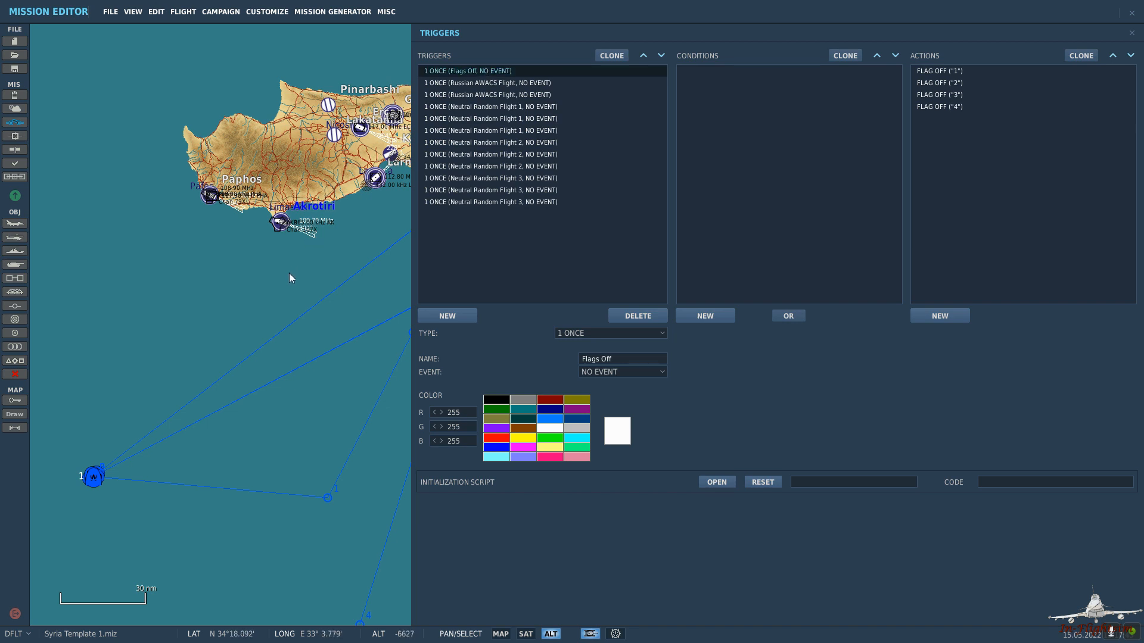
click(449, 320)
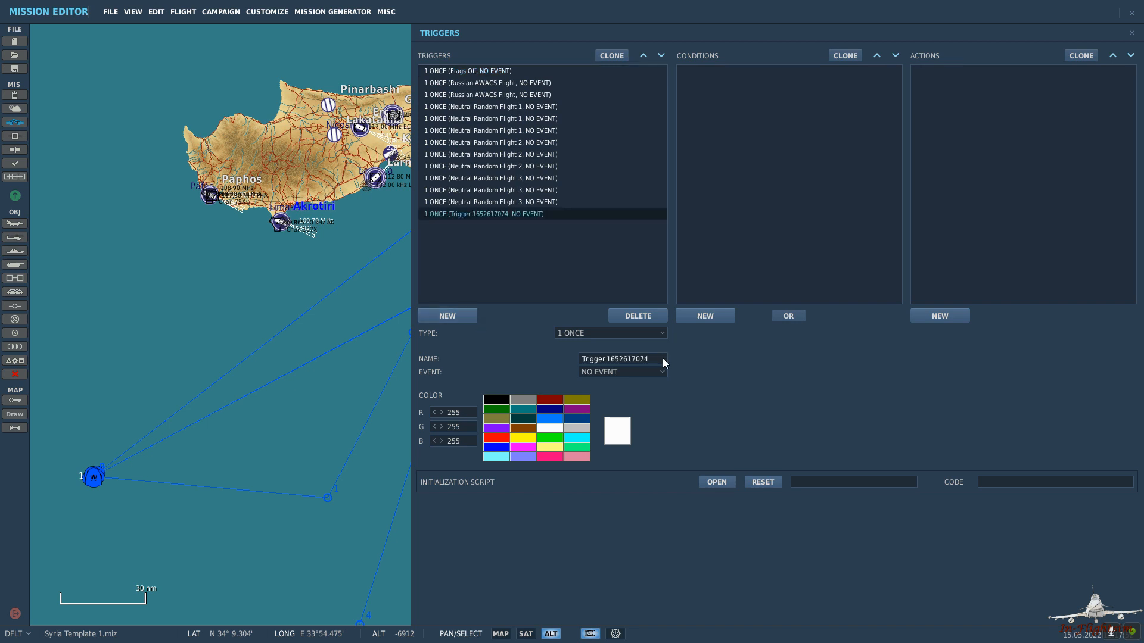
drag(662, 358, 481, 363)
text(E2 )
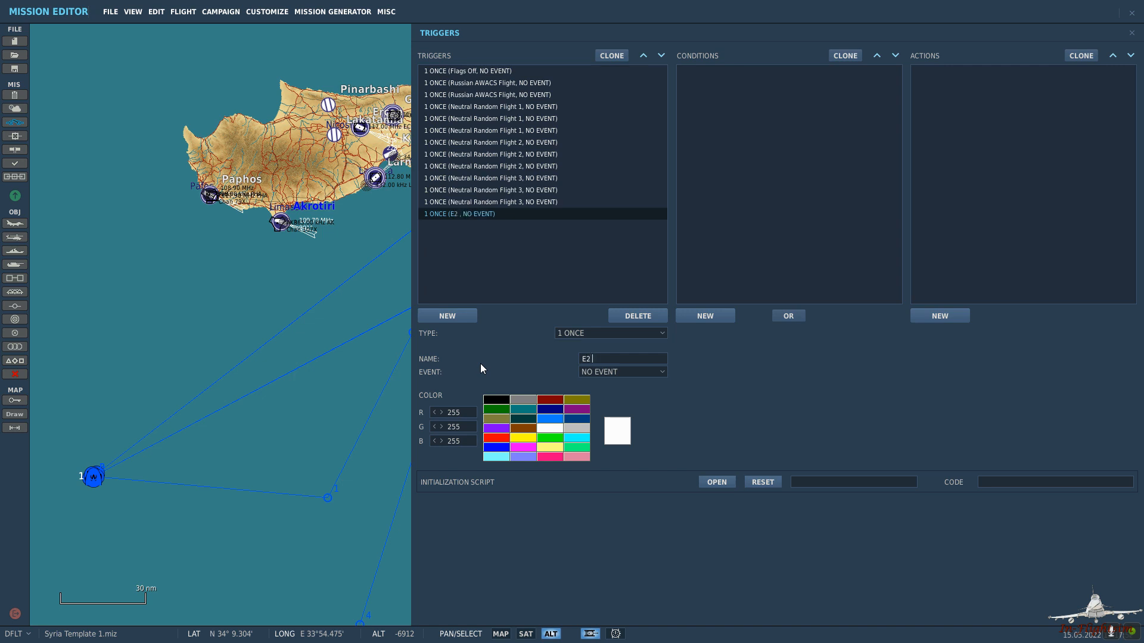
text(AWACS Flight 2 Trigger)
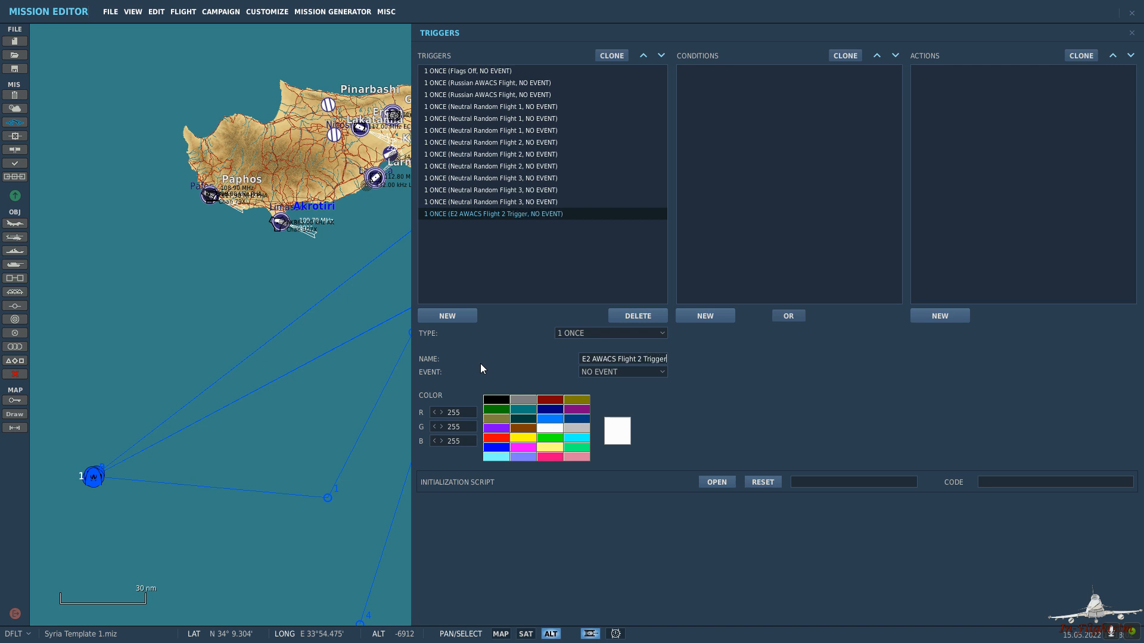
click(546, 419)
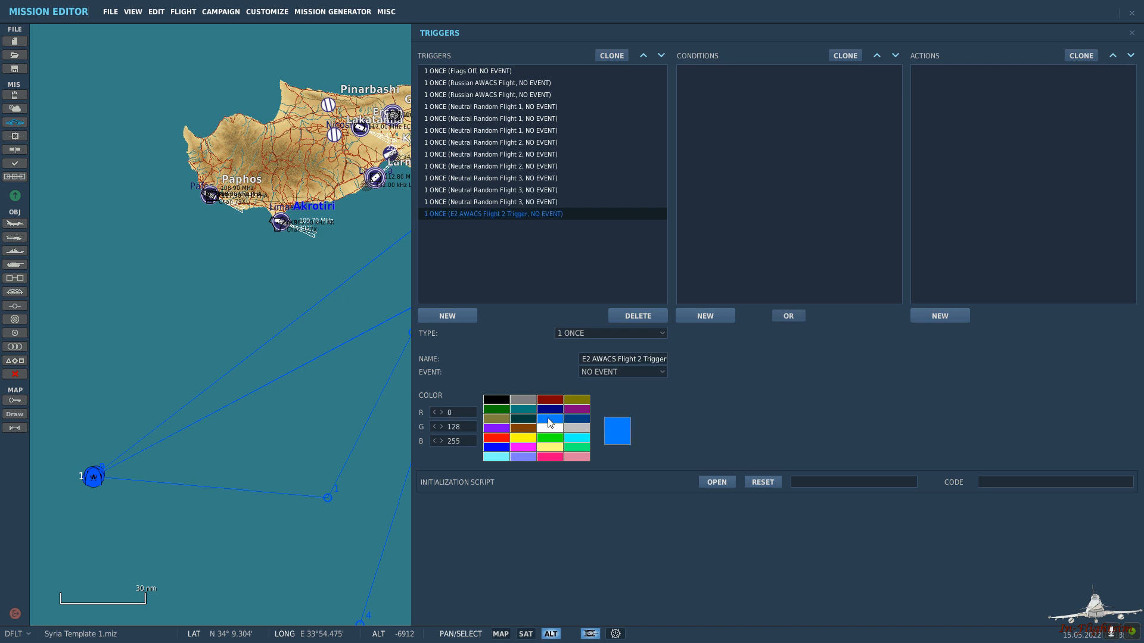
Add a TIME MORE condition to the E2 AWACS Flight 2 Trigger.
click(720, 321)
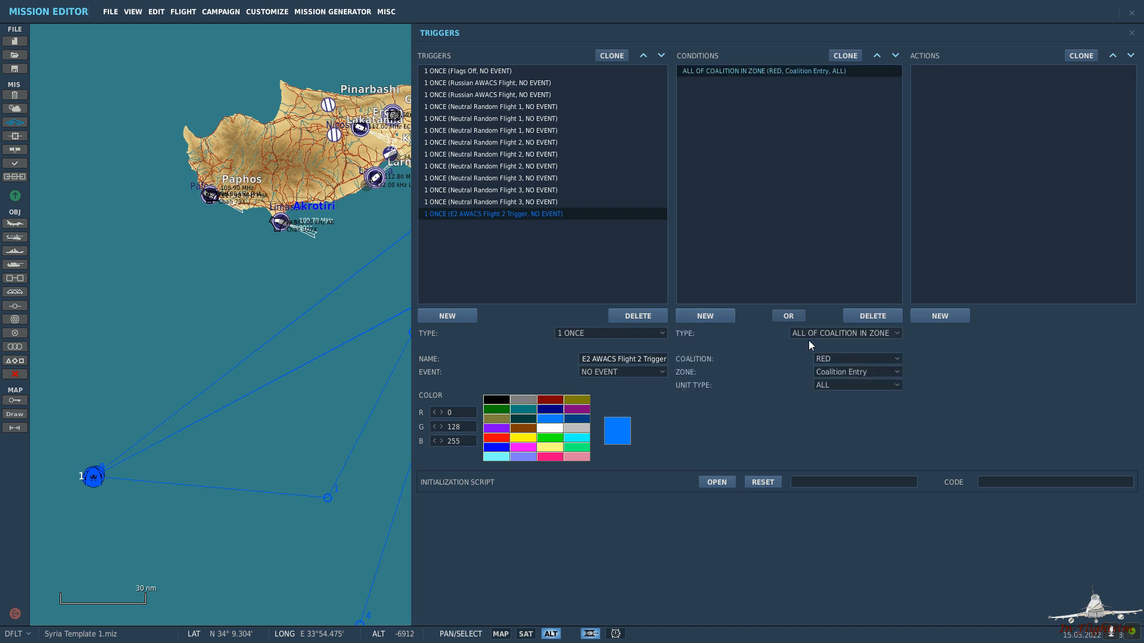
click(824, 334)
scroll(848, 396, down, 15)
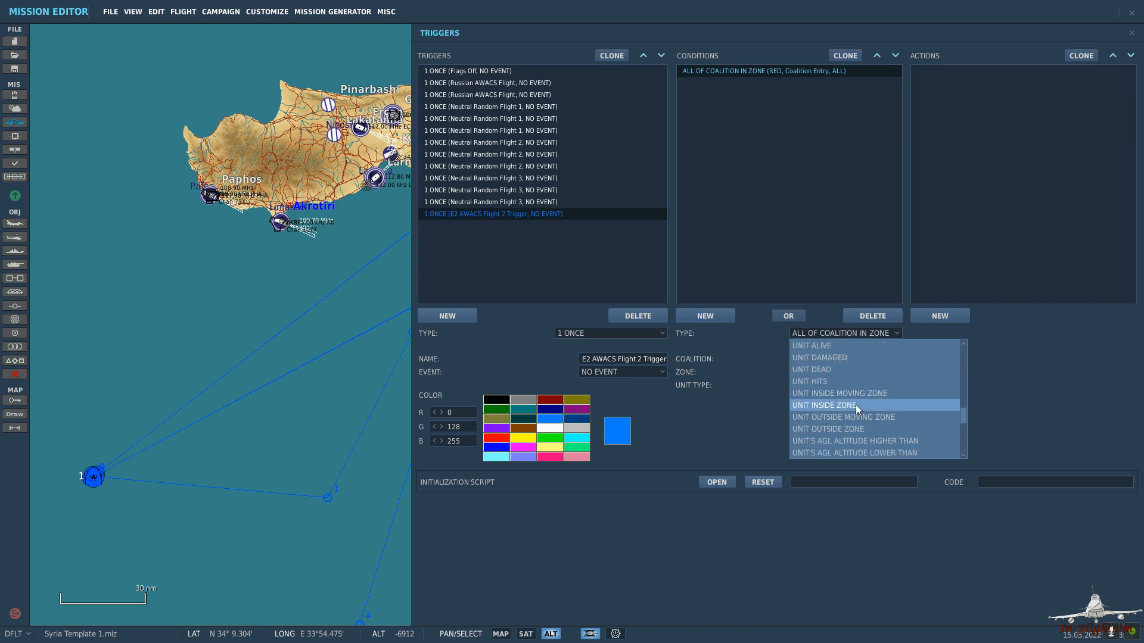
click(828, 358)
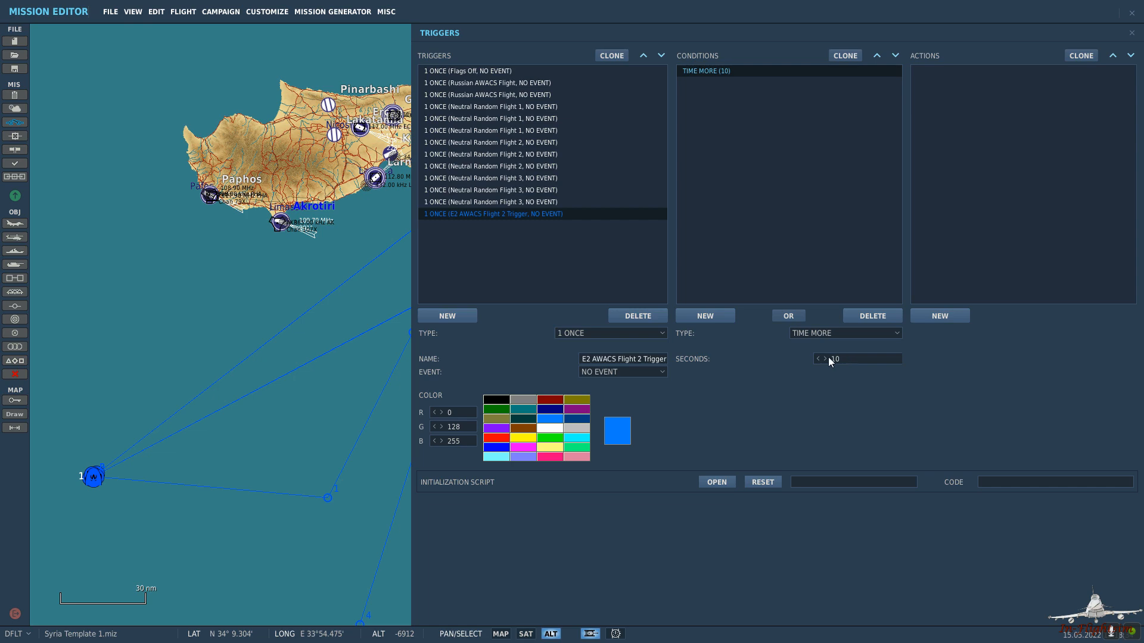
Check Med AWACS Flight 1 at waypoint 1 and the Lincoln Group on the map.
click(288, 321)
click(502, 260)
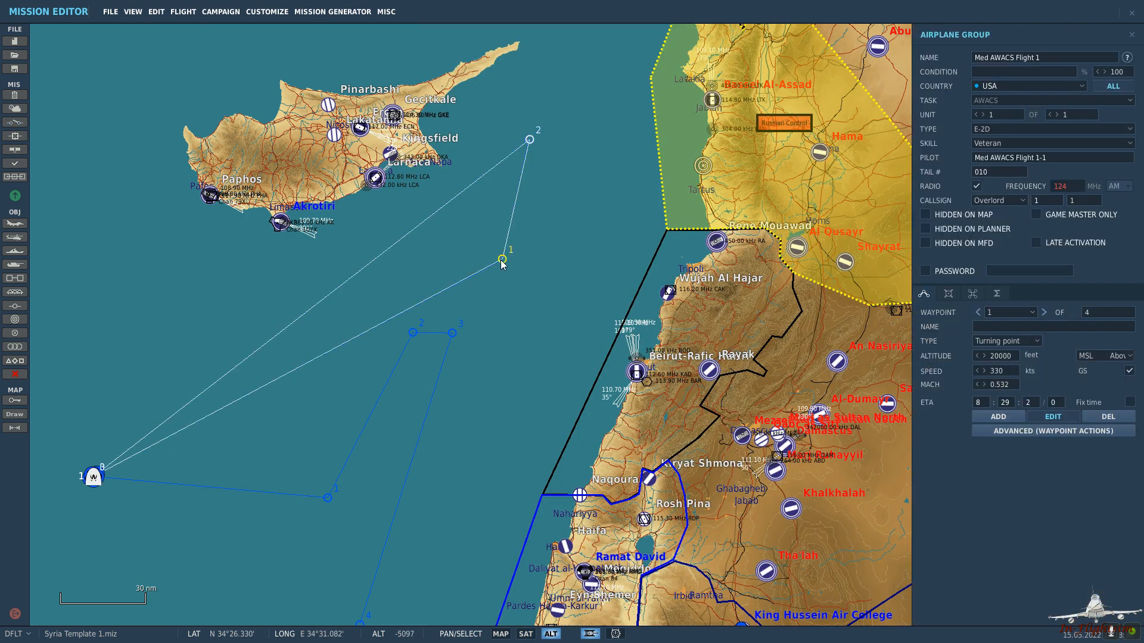
click(505, 314)
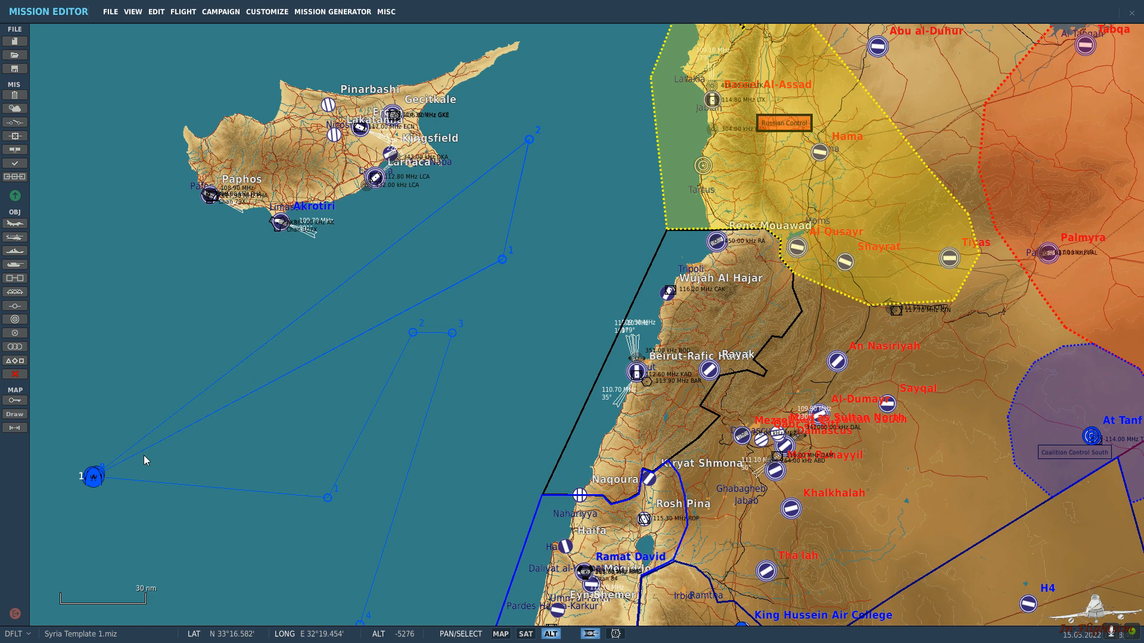
click(96, 478)
click(96, 478)
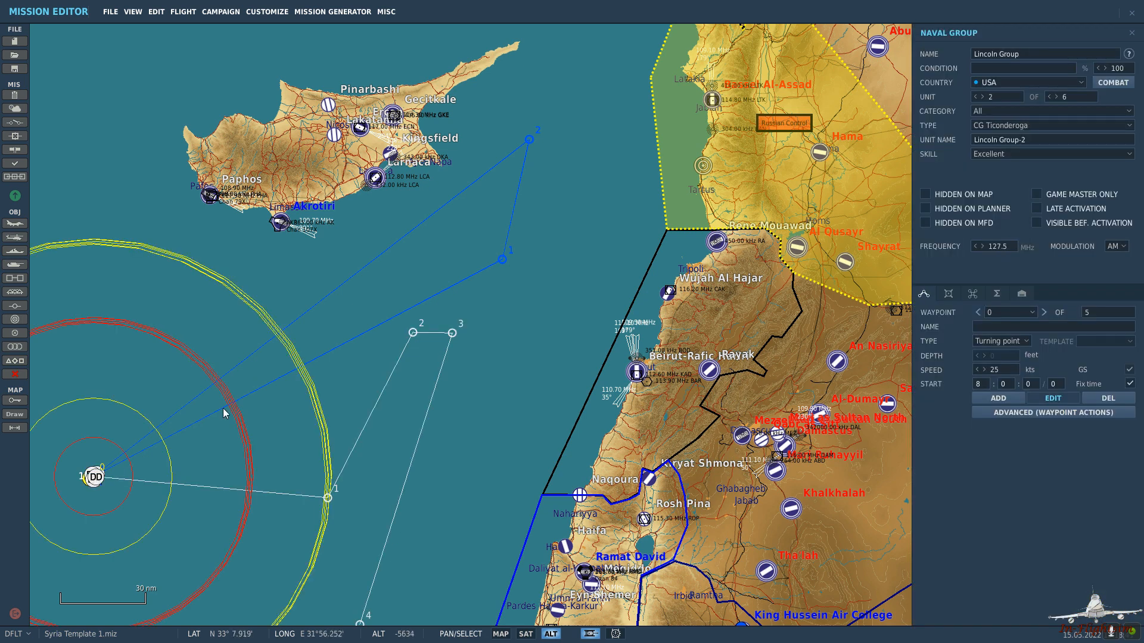
Create a ONCE trigger named "E2 AWACS Flight 2" and give it the blue color 0, 128, 255.
click(14, 124)
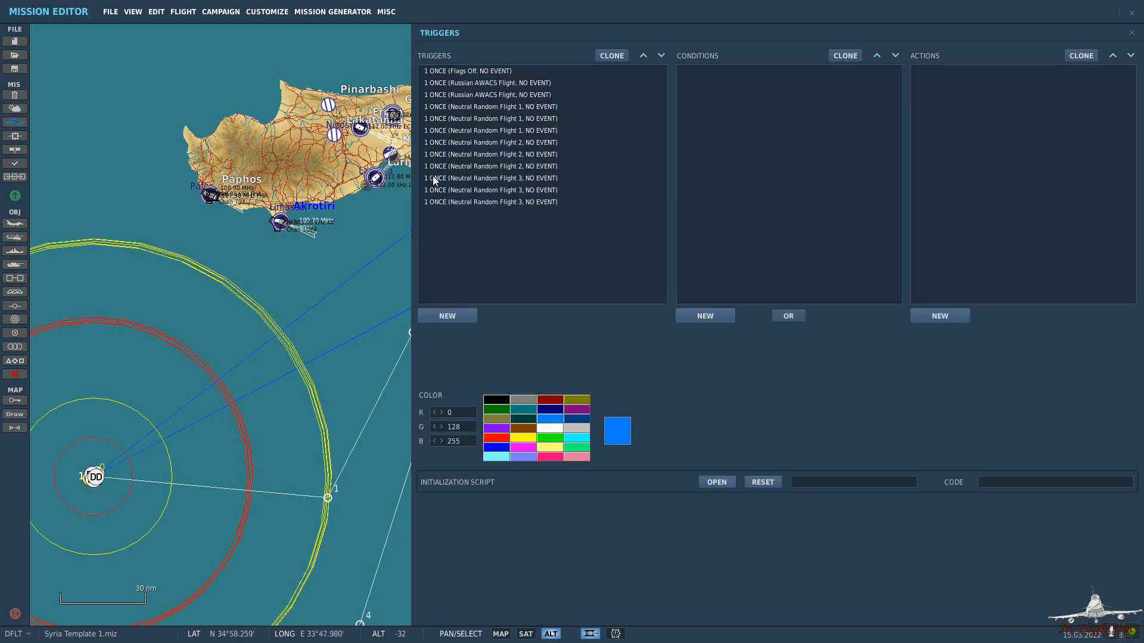
click(470, 316)
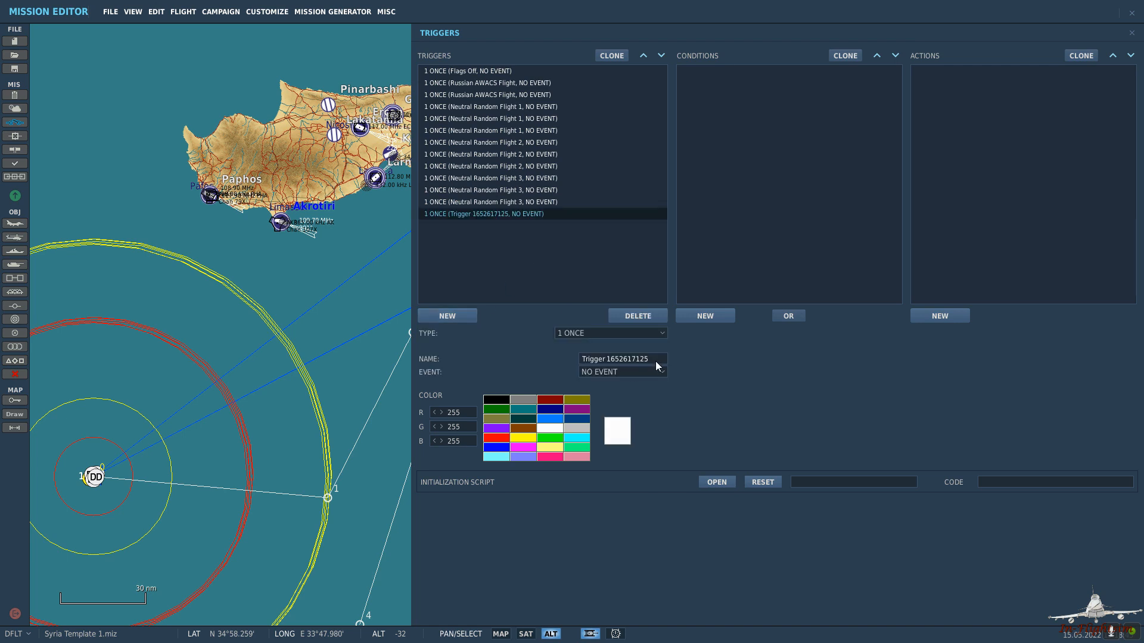
drag(655, 360, 426, 365)
text(E)
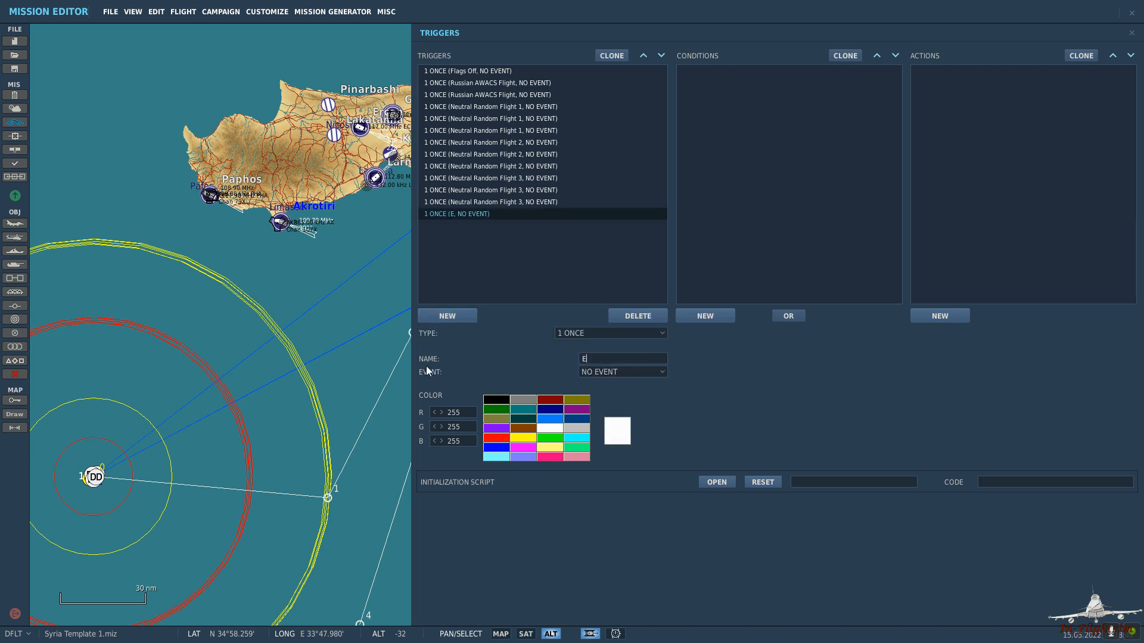
text(2 AWACS Flight 2)
click(549, 420)
Add a condition to the E2 AWACS Flight 2 trigger and make it TIME MORE.
click(831, 333)
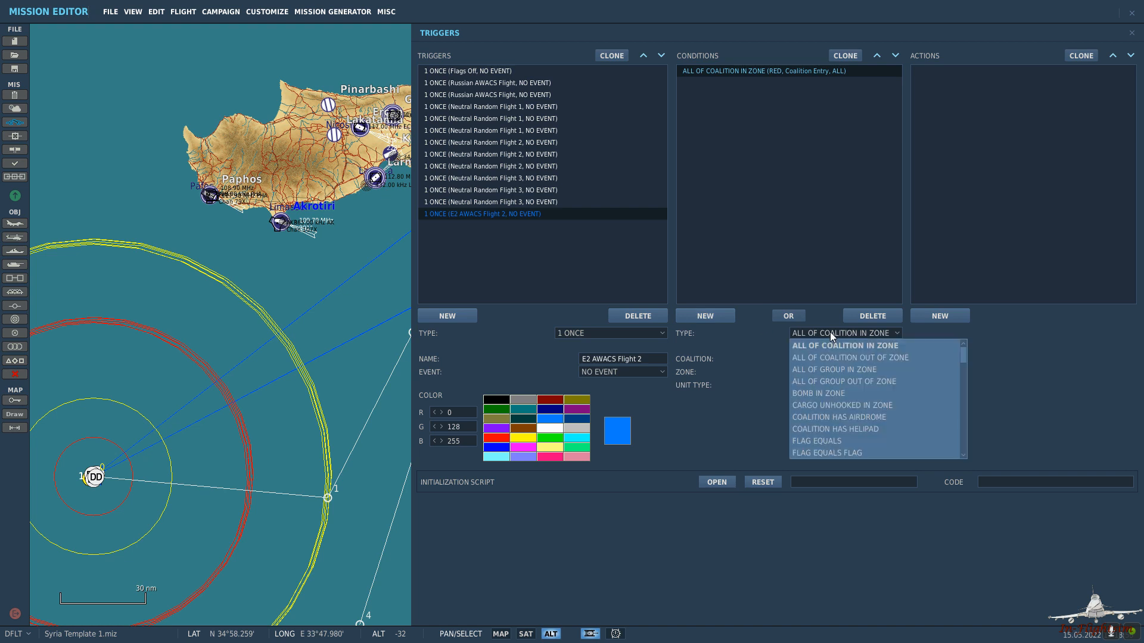
scroll(845, 393, down, 5)
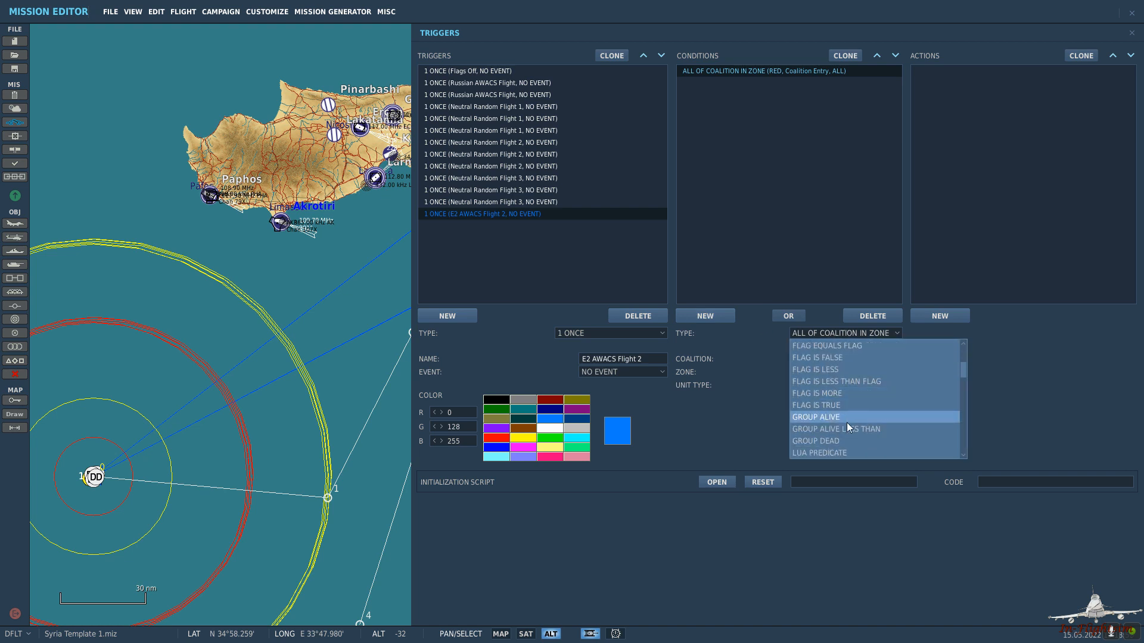
scroll(840, 416, down, 3)
scroll(840, 421, down, 3)
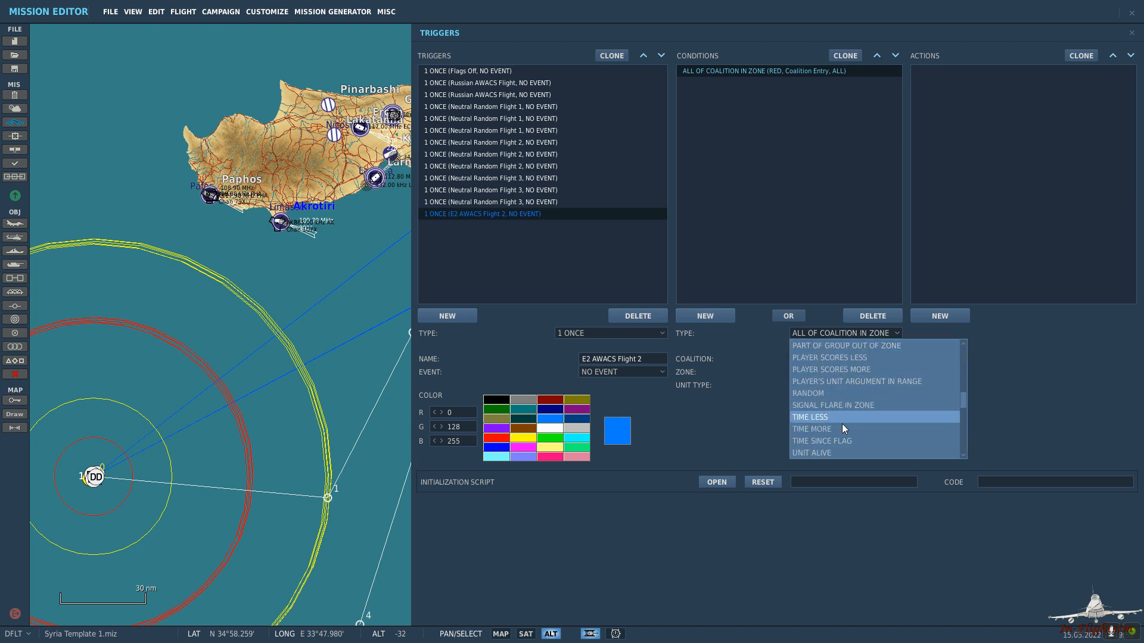
click(838, 426)
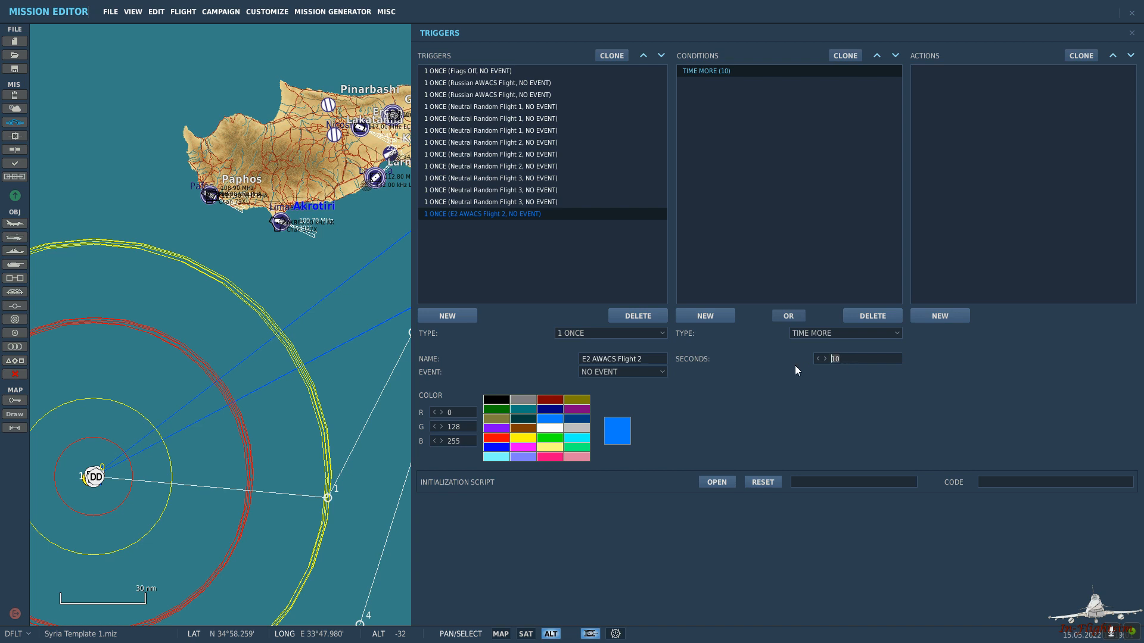
Convert 90 minutes to seconds in the browser's Google converter and set the trigger's TIME MORE condition to 5400 seconds.
text(4400)
key(alt+Tab)
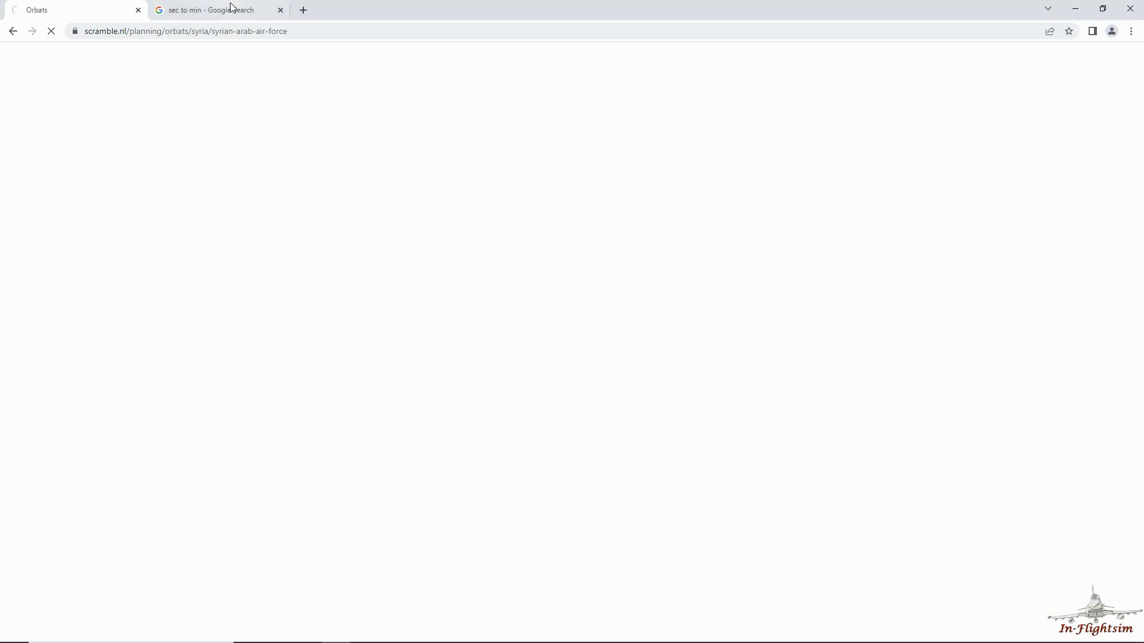
click(230, 10)
double_click(321, 207)
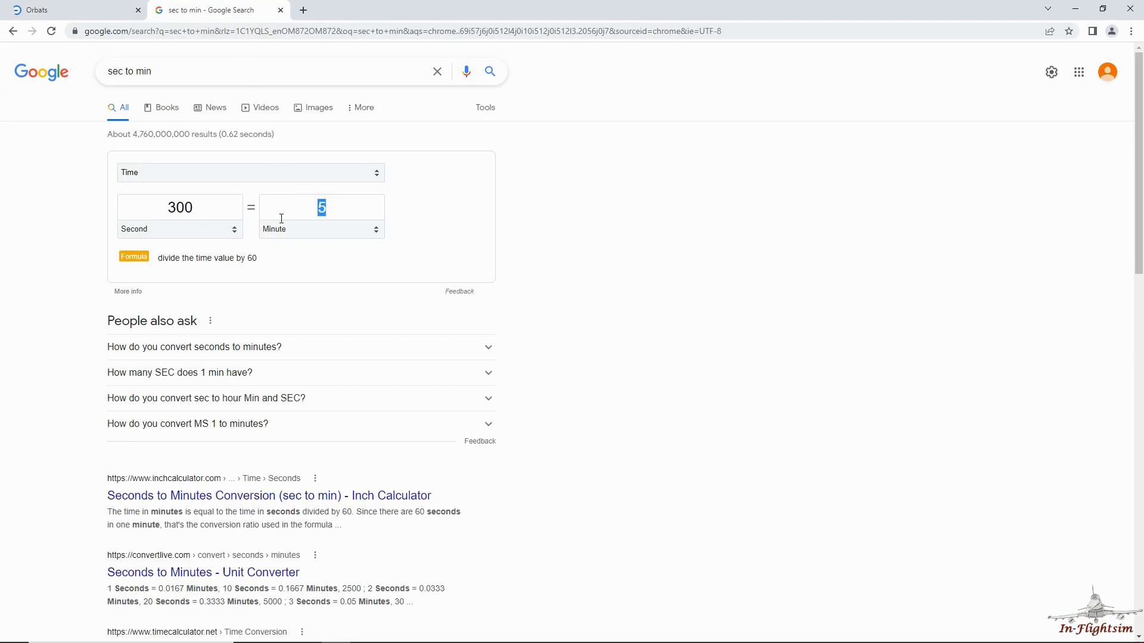
text(90)
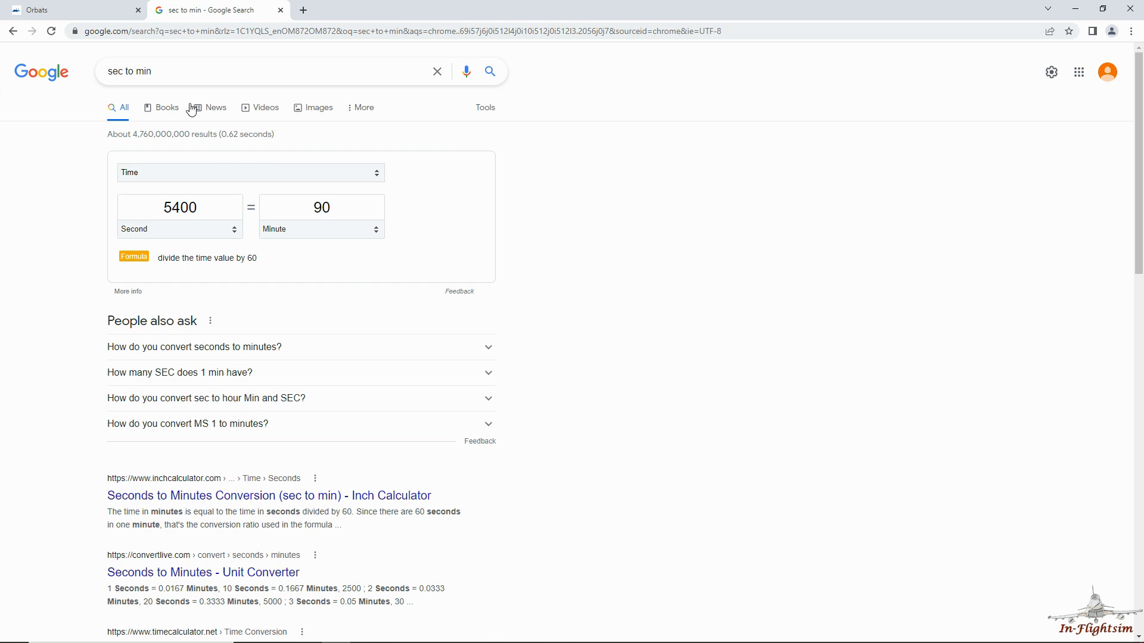
key(alt+Tab)
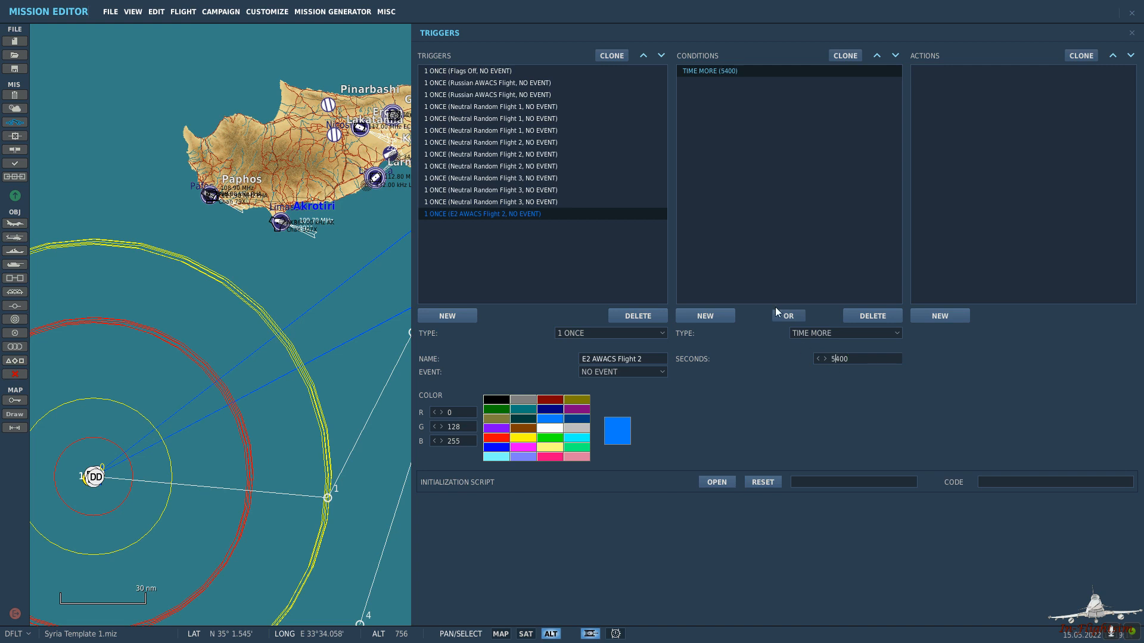
Add a GROUP ACTIVATE action for Med AWACS Flight 2 to the trigger and leave the trigger editor.
click(927, 311)
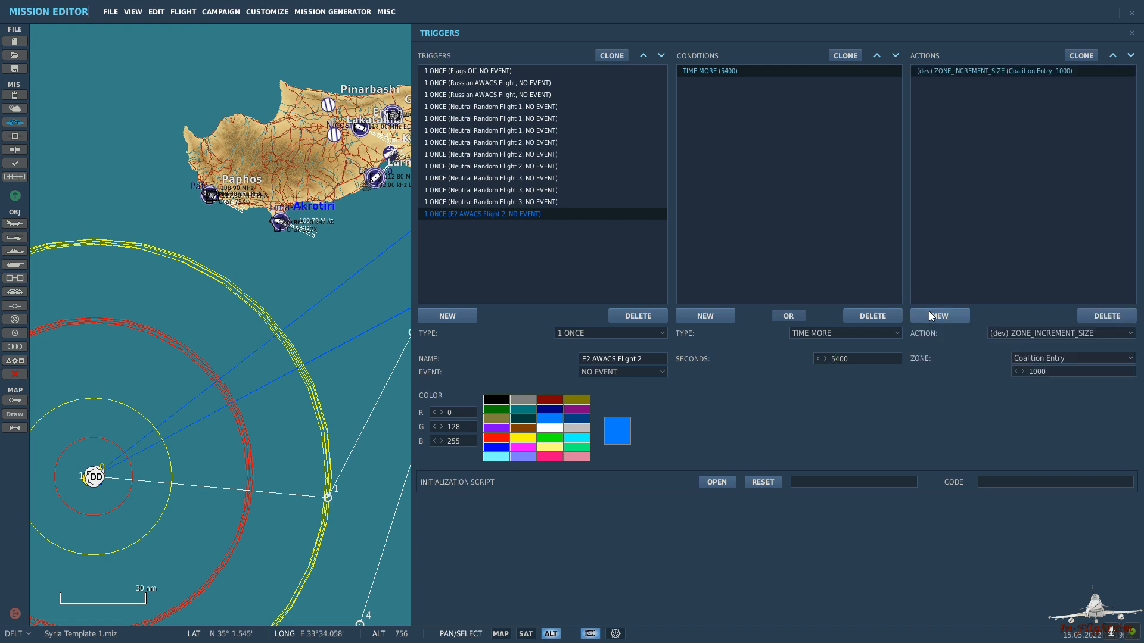
click(1045, 335)
click(1019, 404)
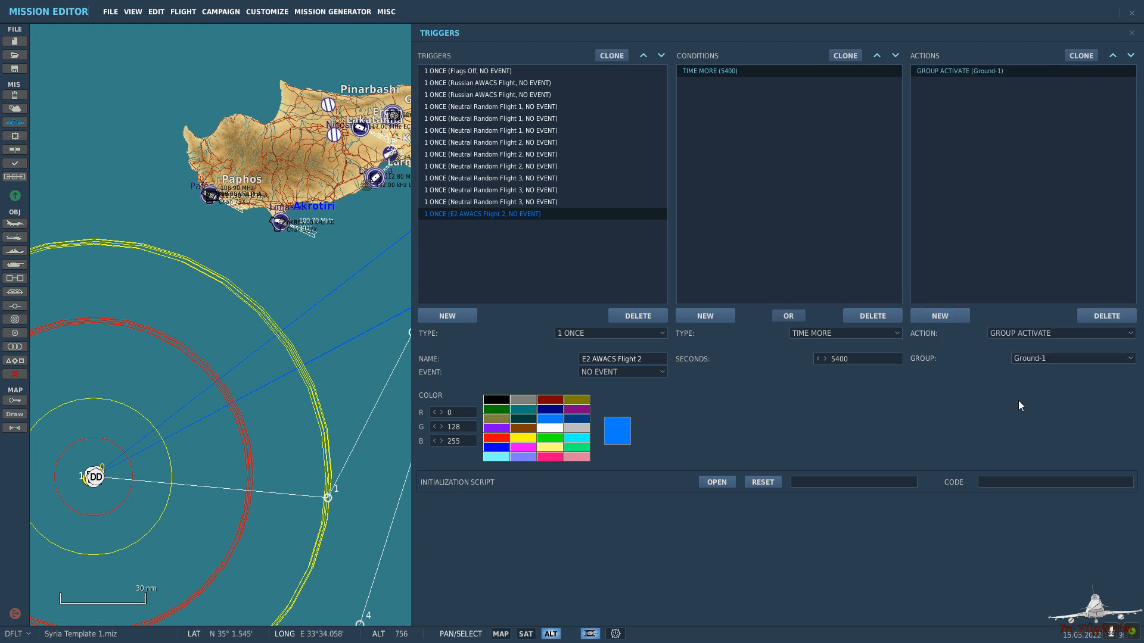
click(1031, 359)
scroll(1073, 405, down, 4)
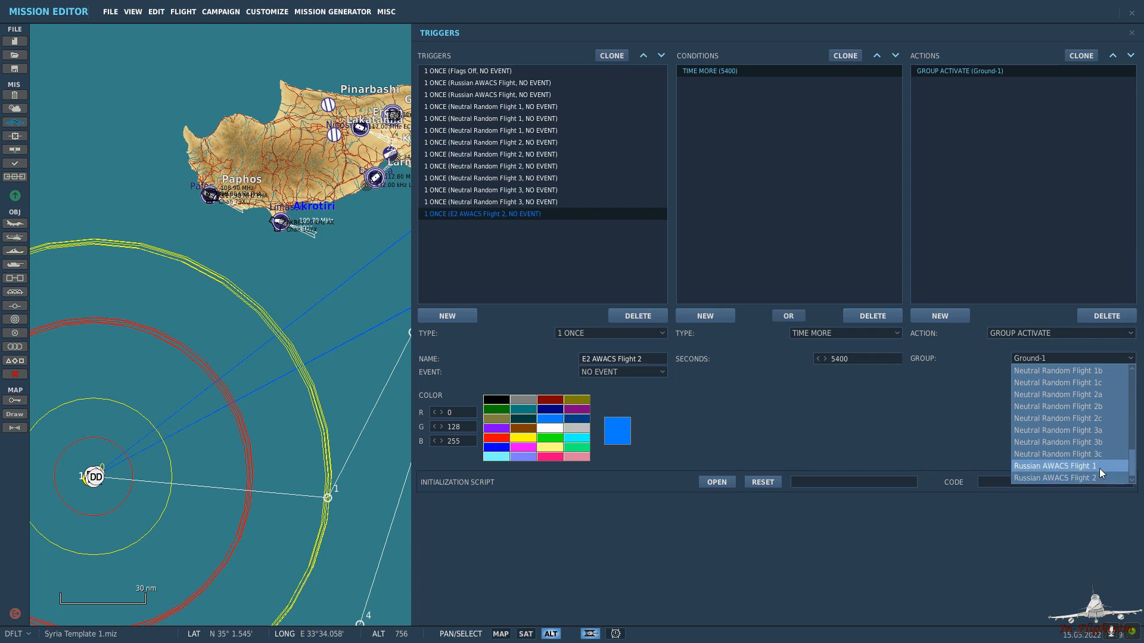
scroll(1110, 435, up, 5)
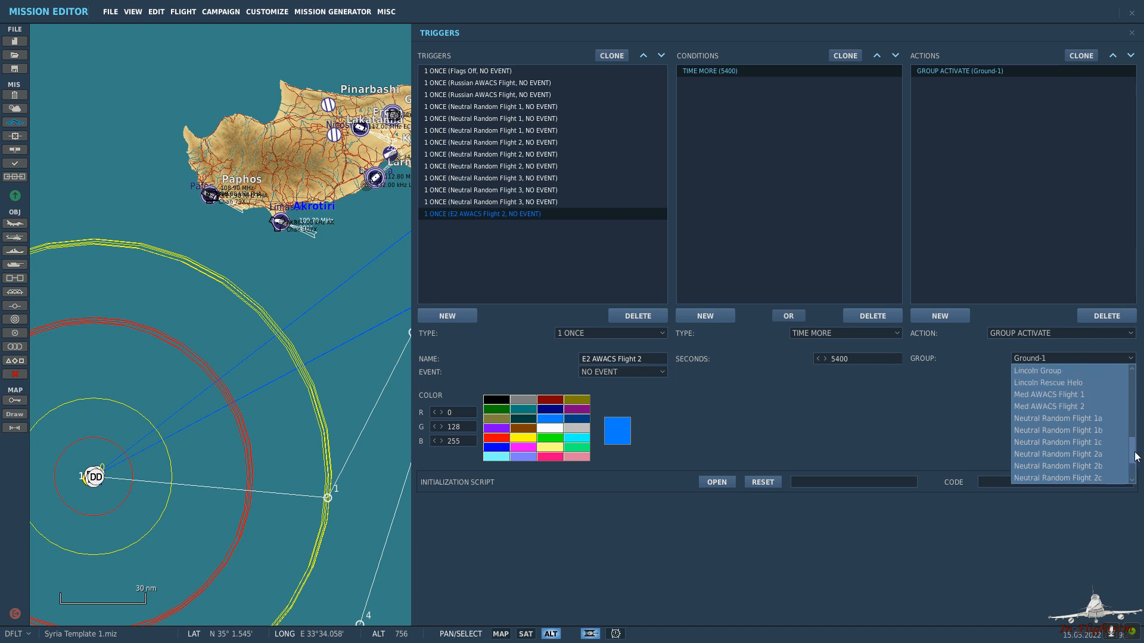
click(1090, 405)
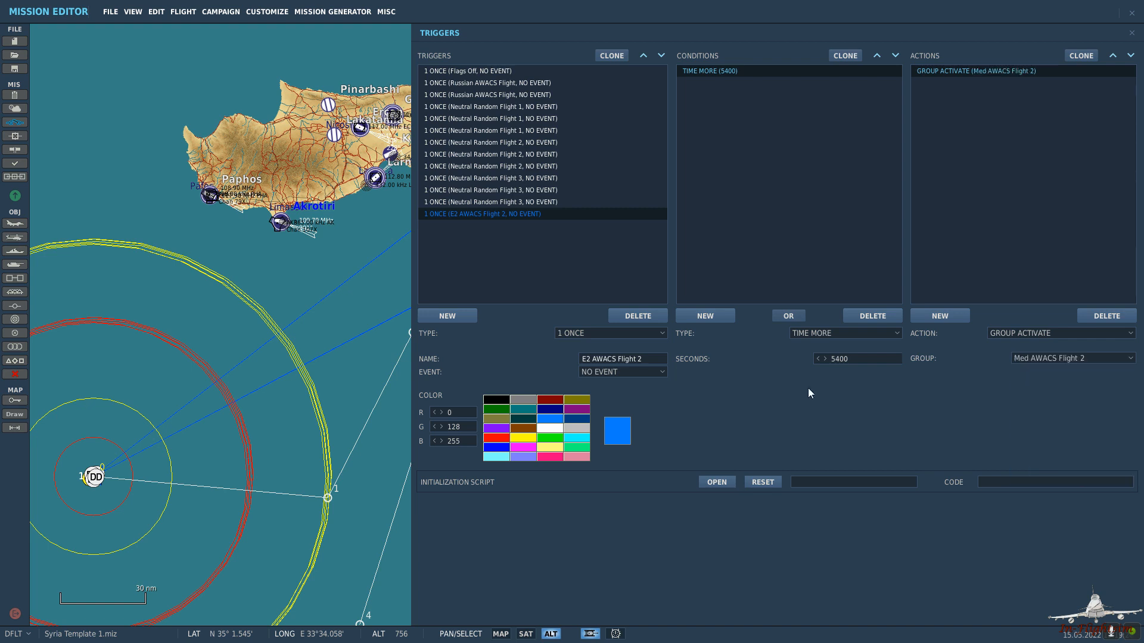
click(370, 311)
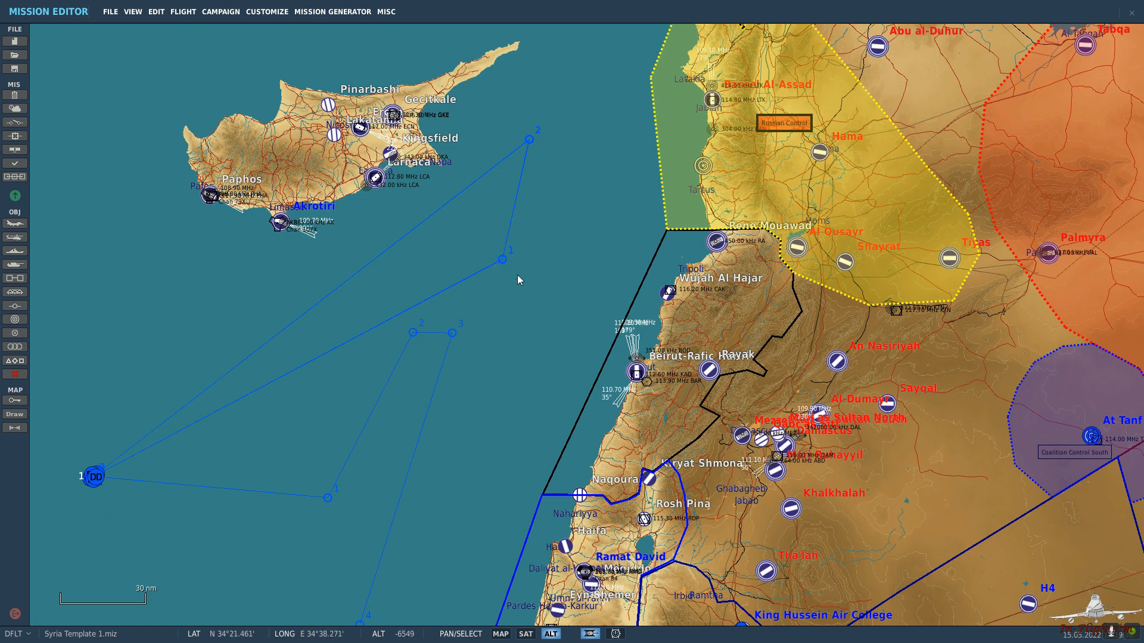
Reopen the E2 AWACS Flight 2 trigger and set its TIME MORE condition to 7200 seconds.
right_drag(517, 274, 603, 254)
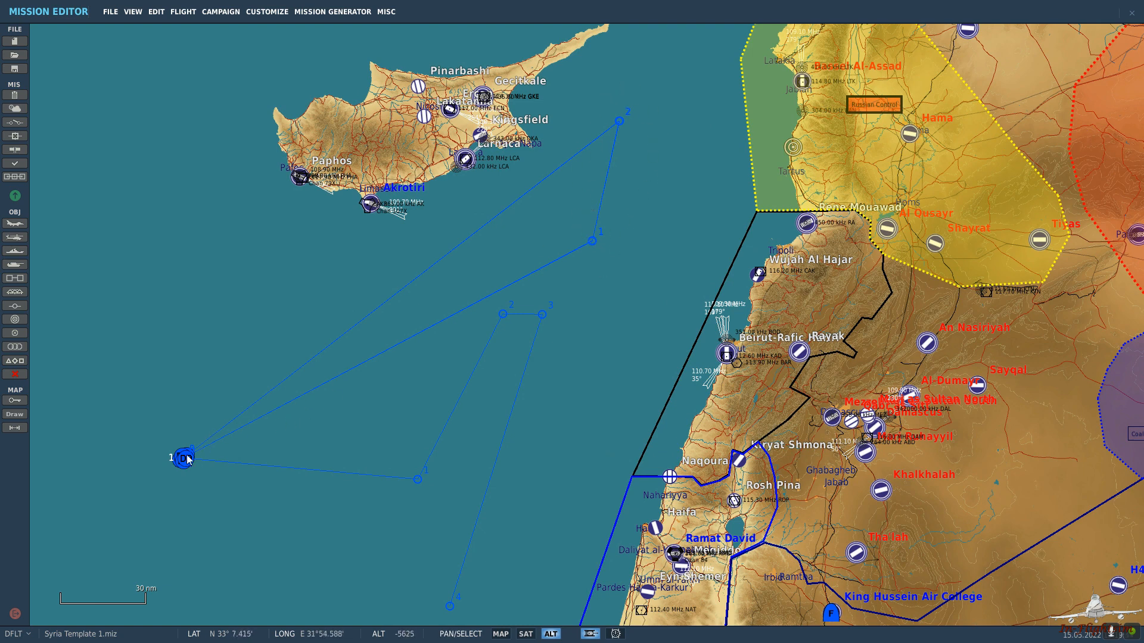
click(13, 123)
click(488, 213)
click(724, 74)
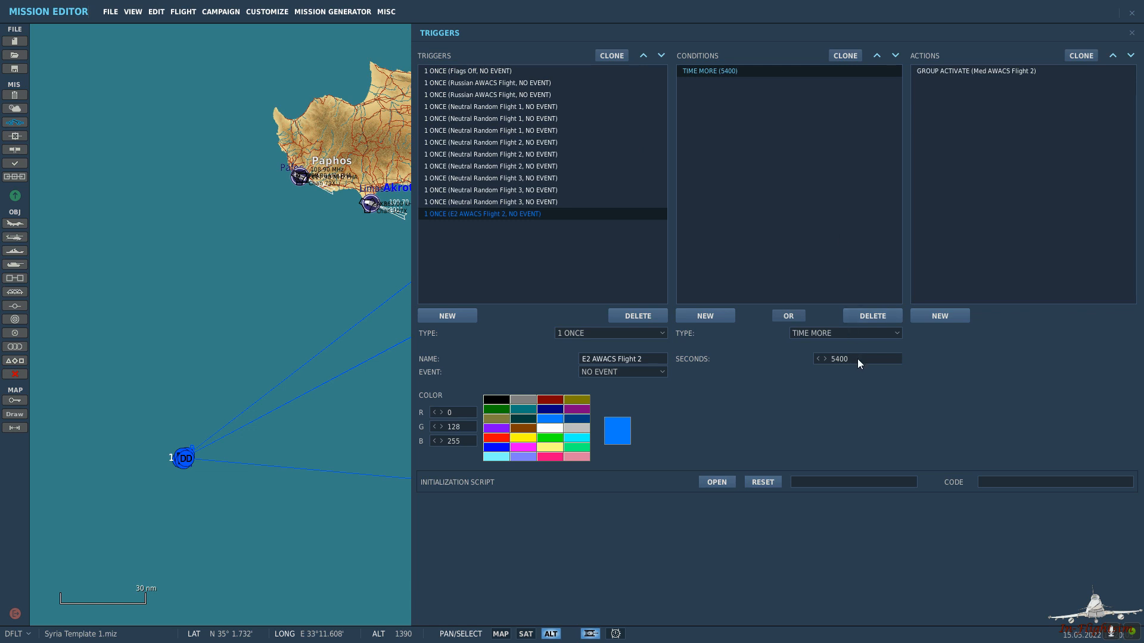
text(7200)
click(316, 290)
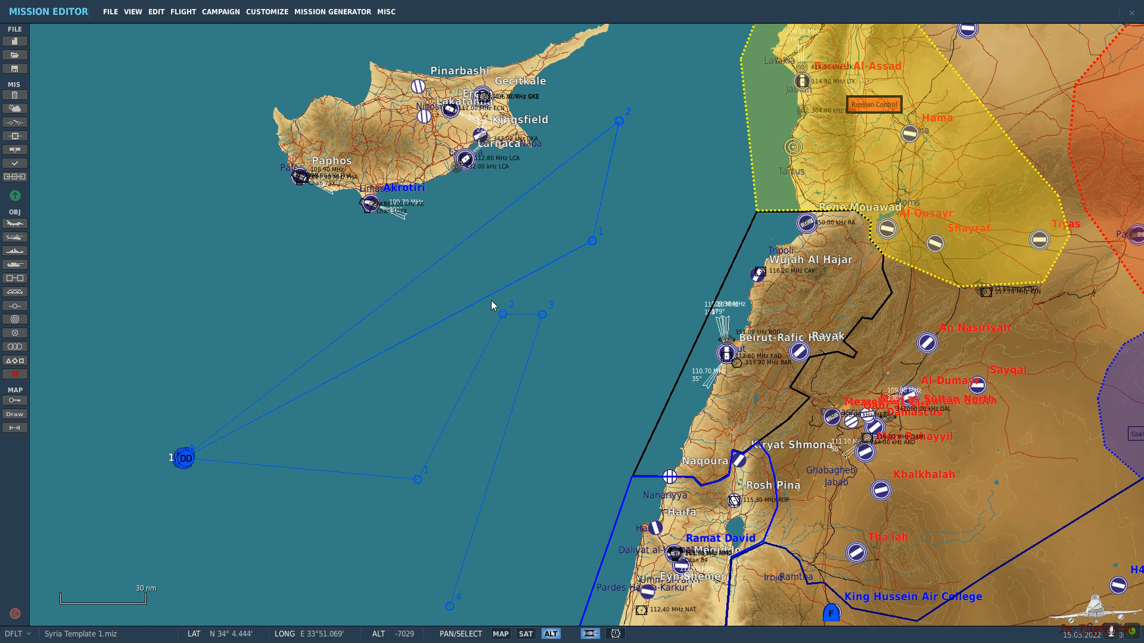
Check both Med AWACS flights at their shared waypoint 1 east of Cyprus and close the group settings.
click(592, 242)
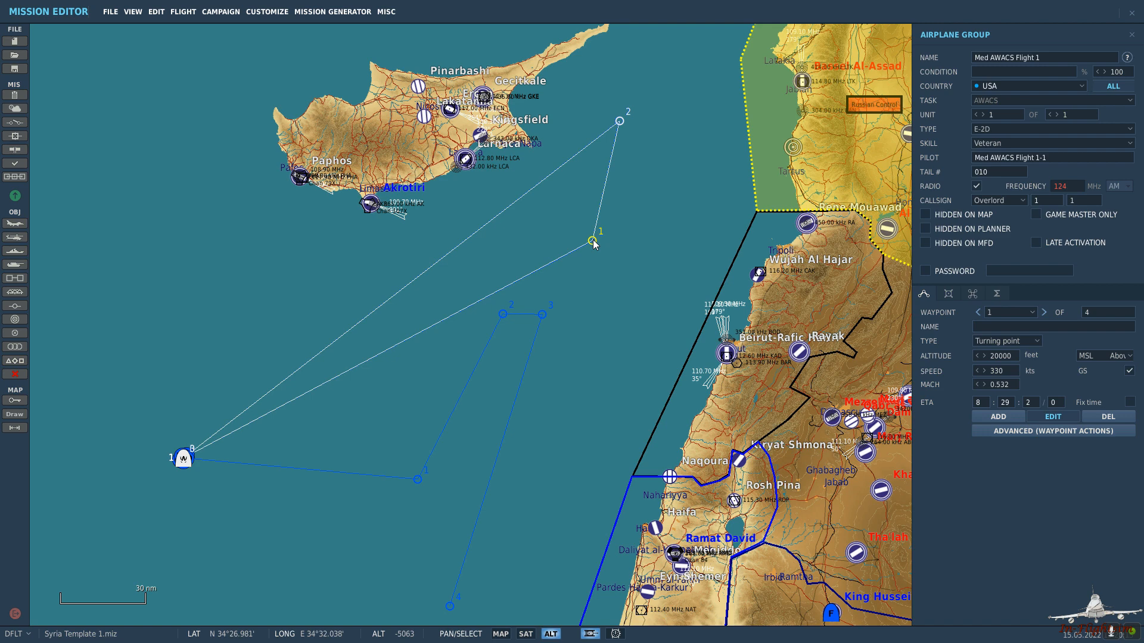
click(592, 241)
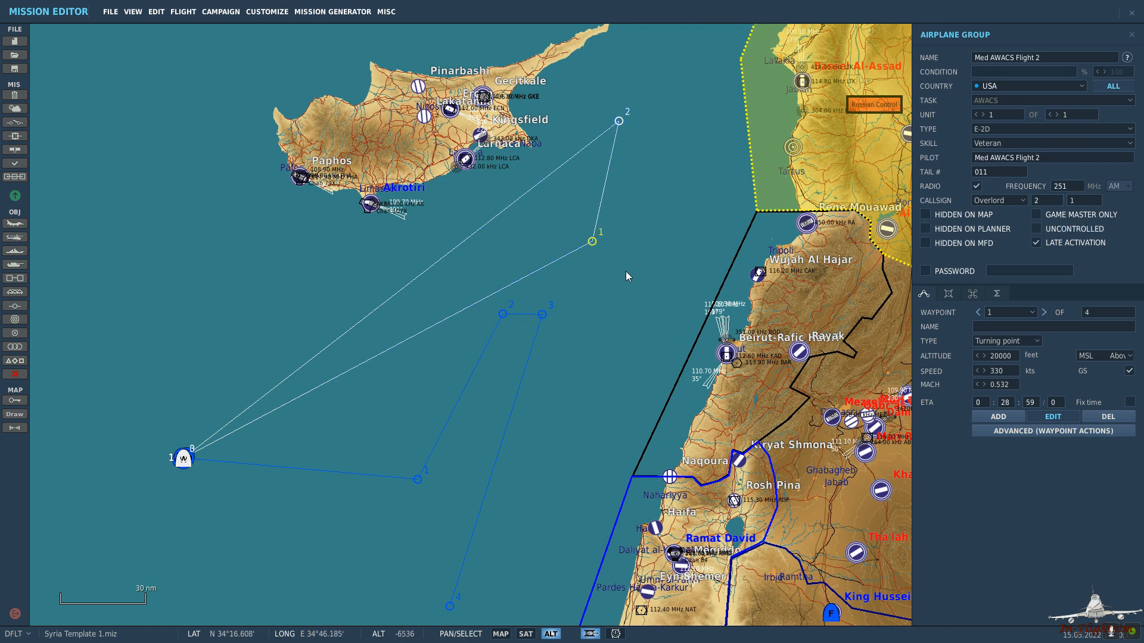
click(1131, 35)
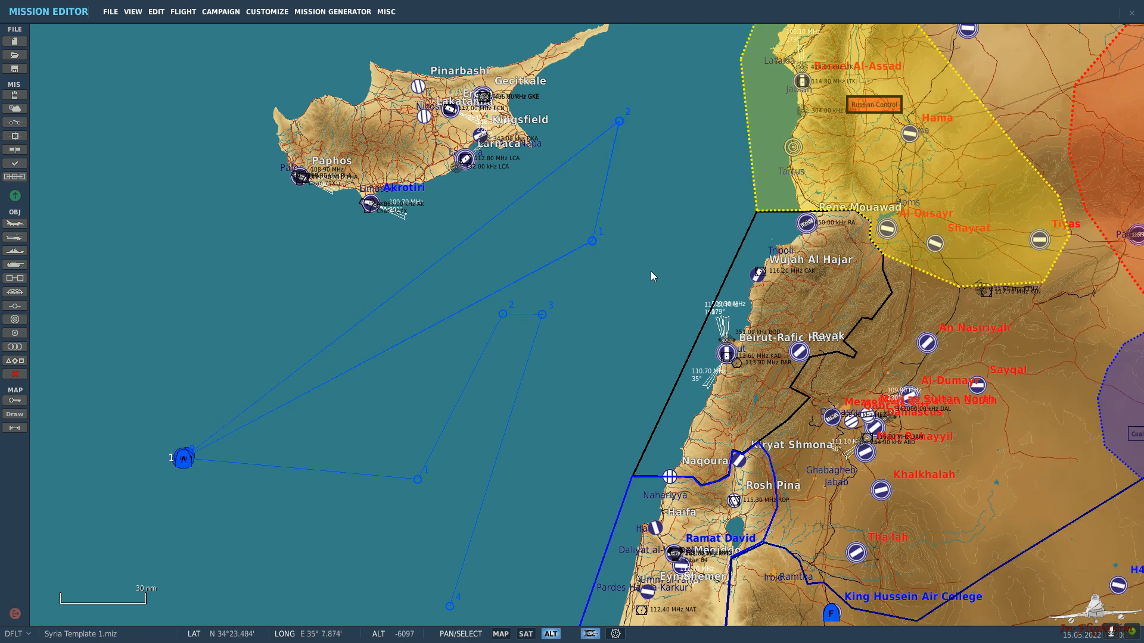
Run the mission from the editor and start the simulation past both briefings to watch the E-2D carrier launch.
click(15, 196)
click(518, 359)
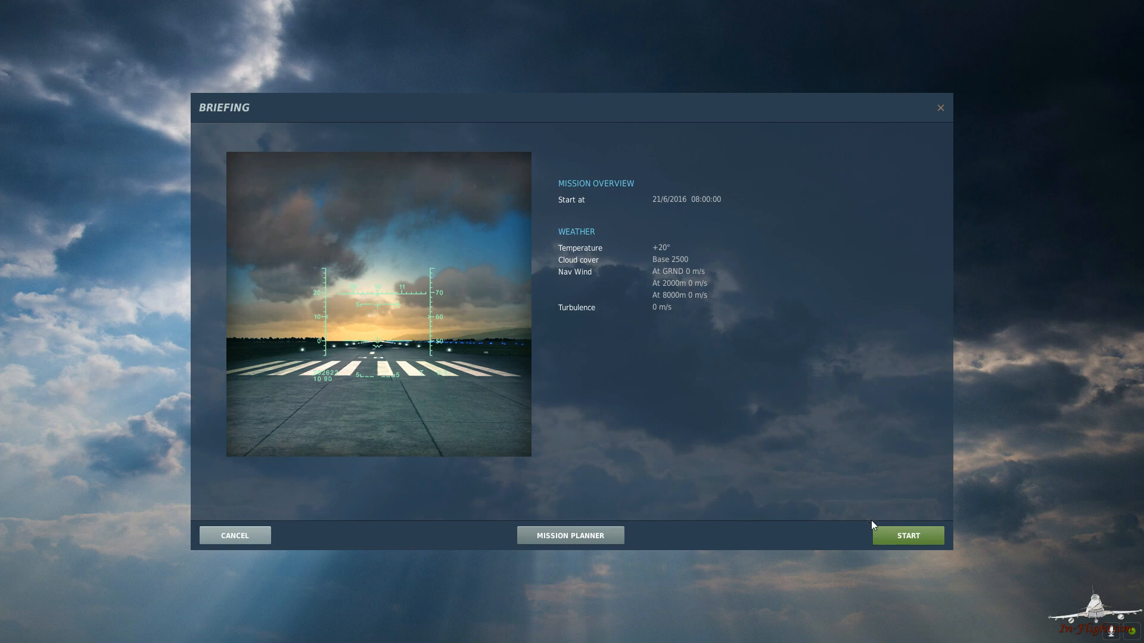
click(937, 542)
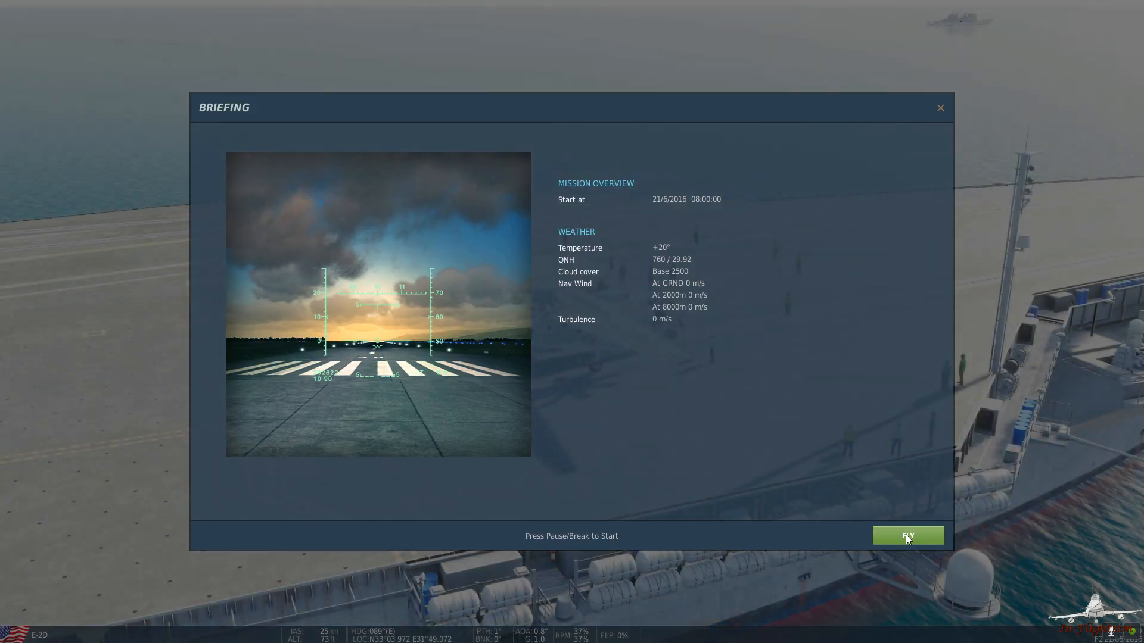
click(905, 535)
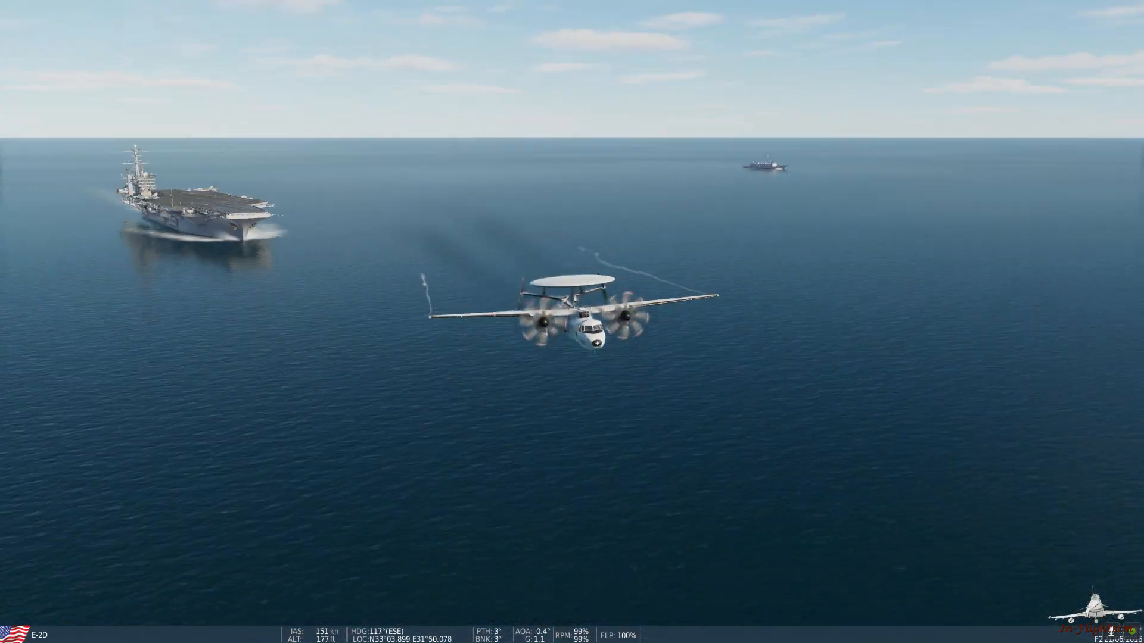
Quit the running mission and return to the mission editor.
key(Escape)
click(596, 389)
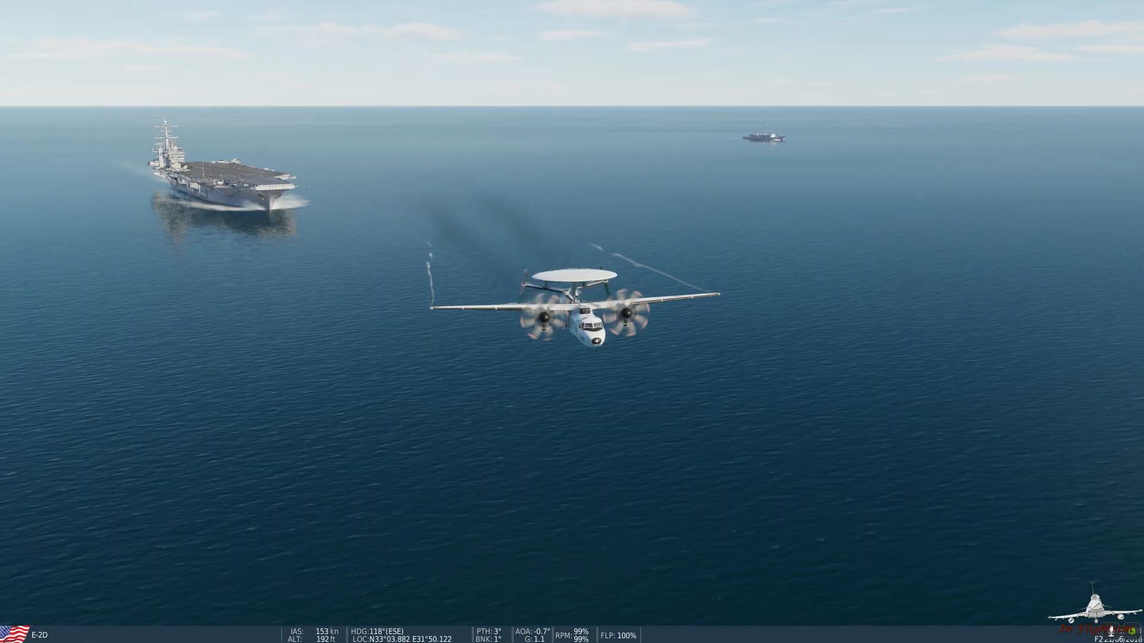
click(296, 536)
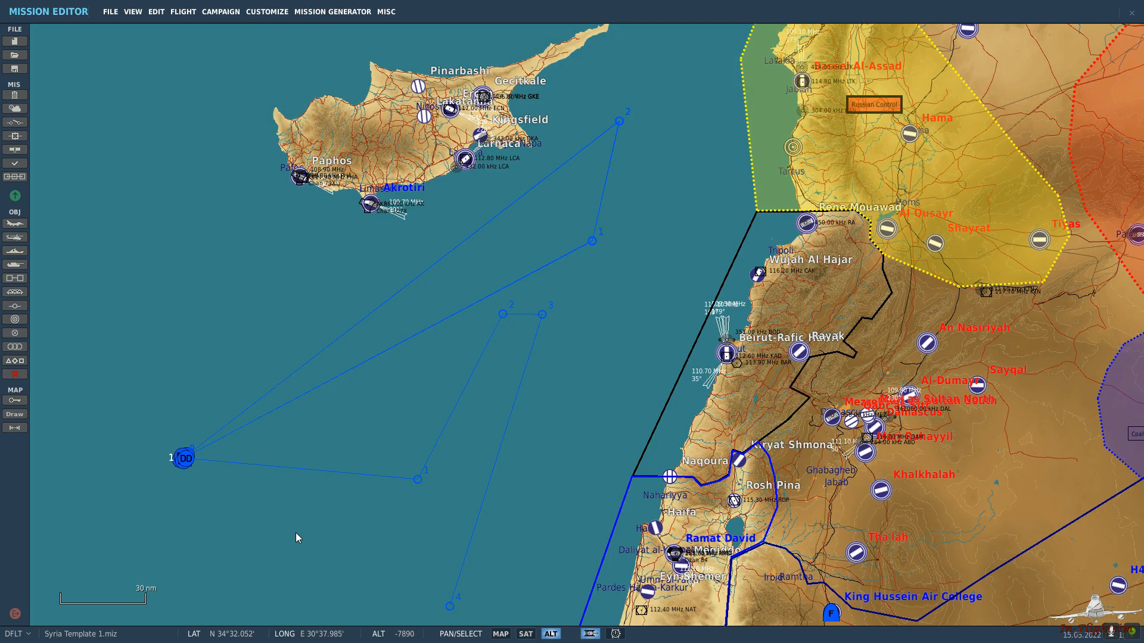
Place a USA E-3A AWACS group in the northern ISIS Controlled area, east of Tal Siman.
right_drag(614, 441, 444, 426)
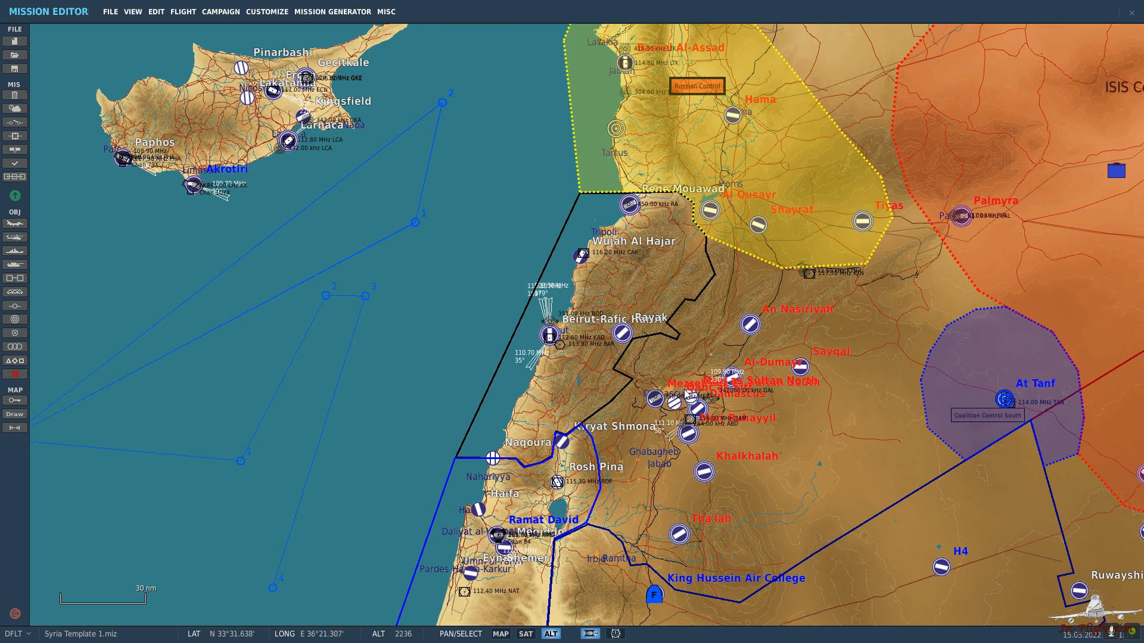
click(442, 102)
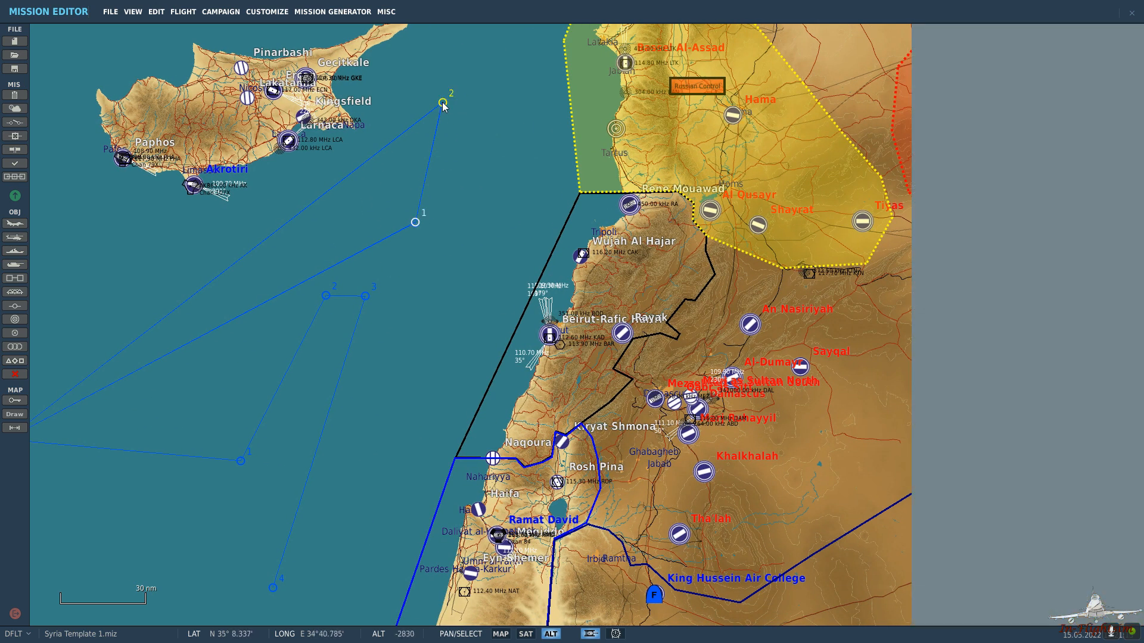
click(849, 374)
scroll(910, 349, down, 2)
drag(910, 349, 910, 351)
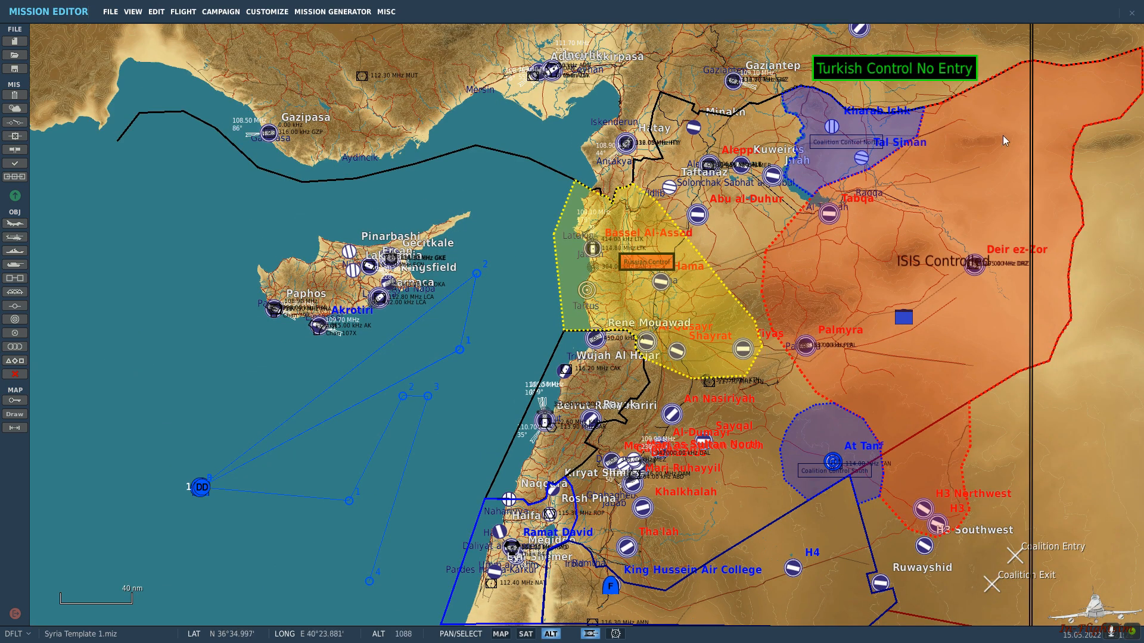
click(19, 221)
right_drag(783, 243, 551, 258)
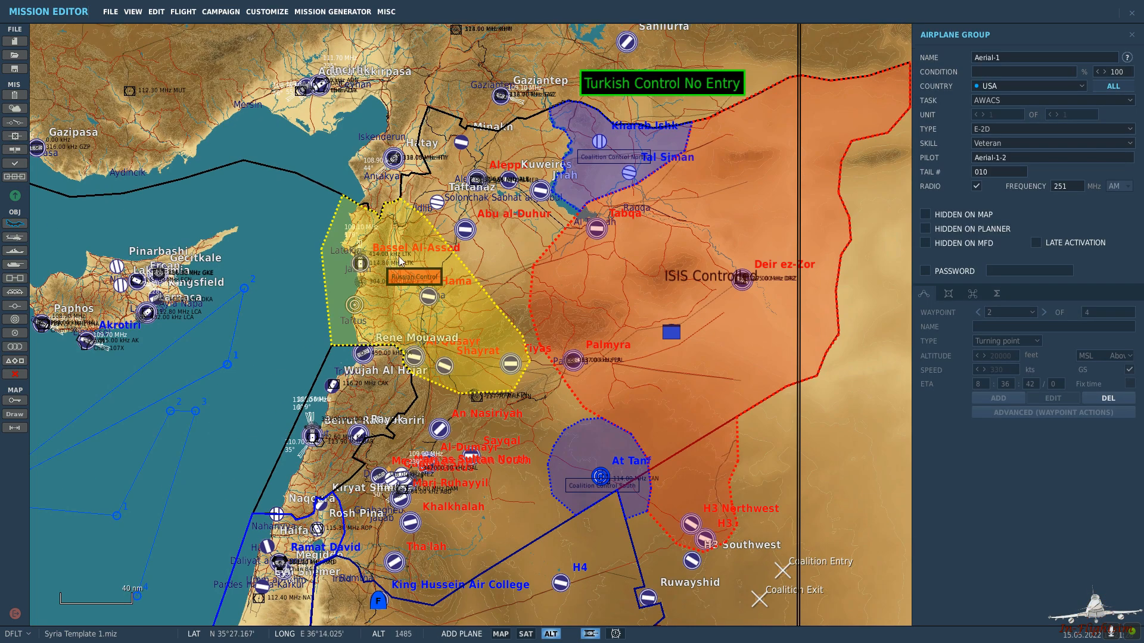
click(992, 129)
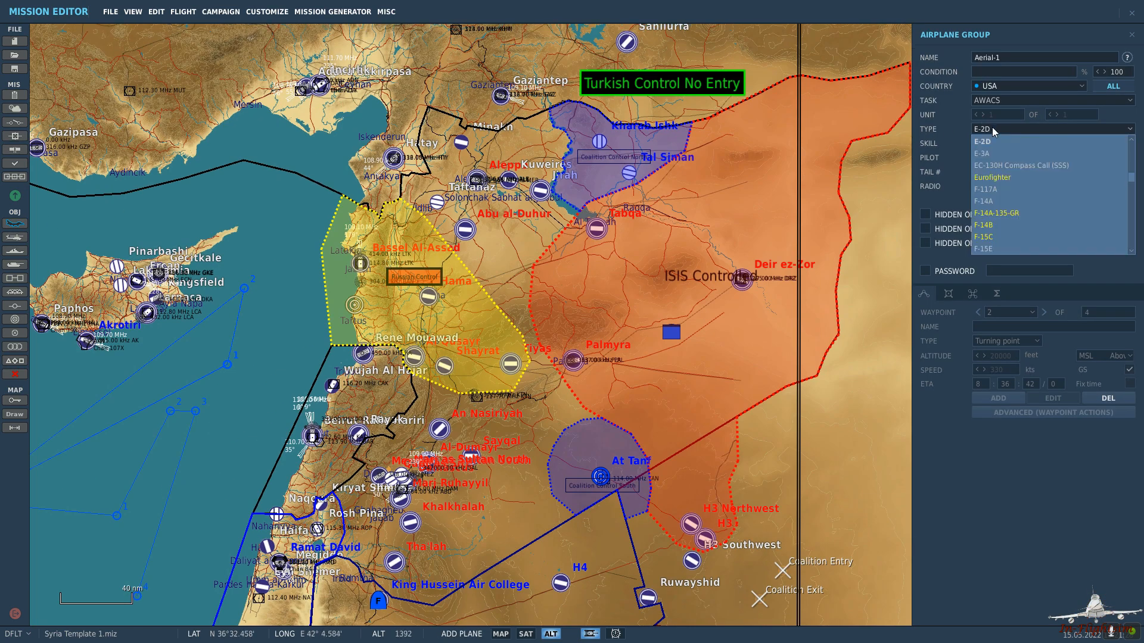
click(1010, 152)
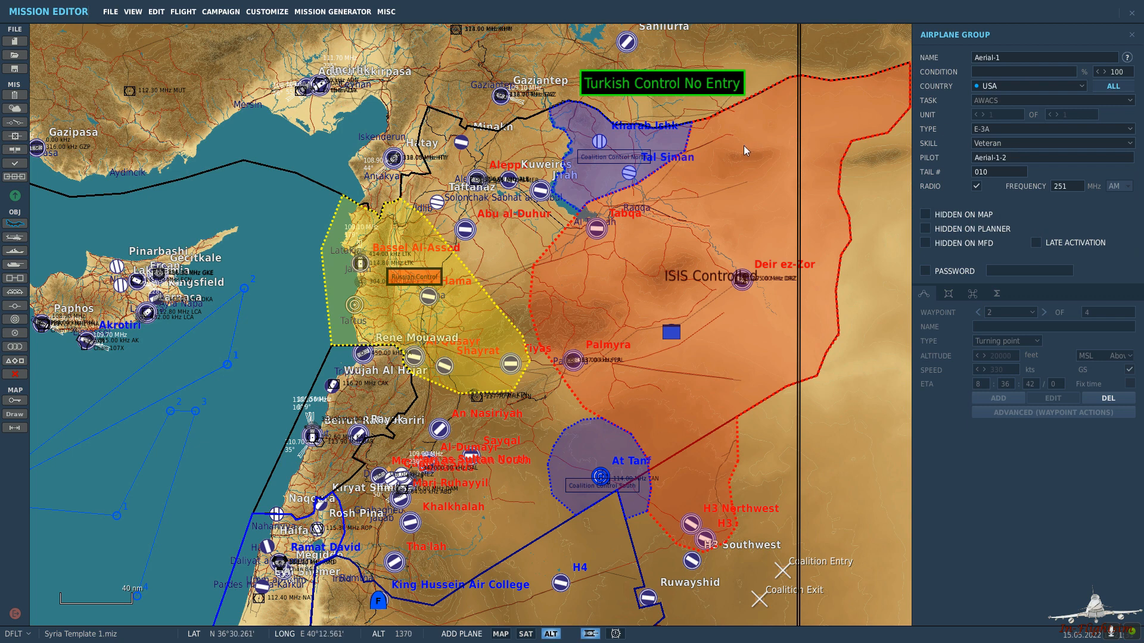
click(736, 187)
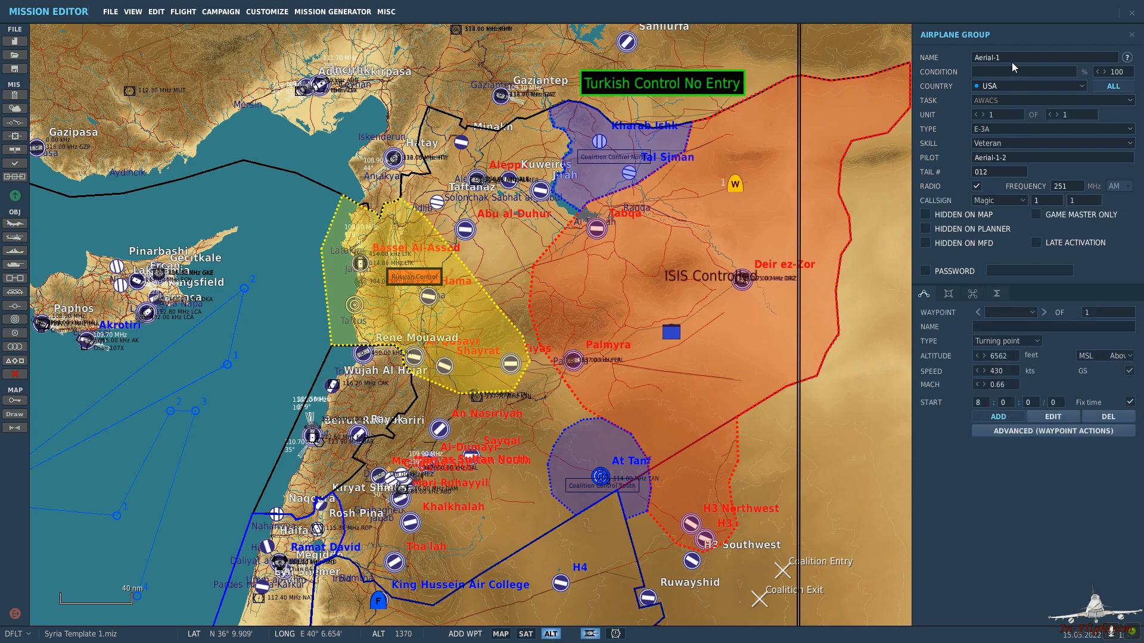
Name the E-3A group and its pilot North AWACS Flight 1 and choose the Magic callsign.
text(North AWACS)
text(Flight 2)
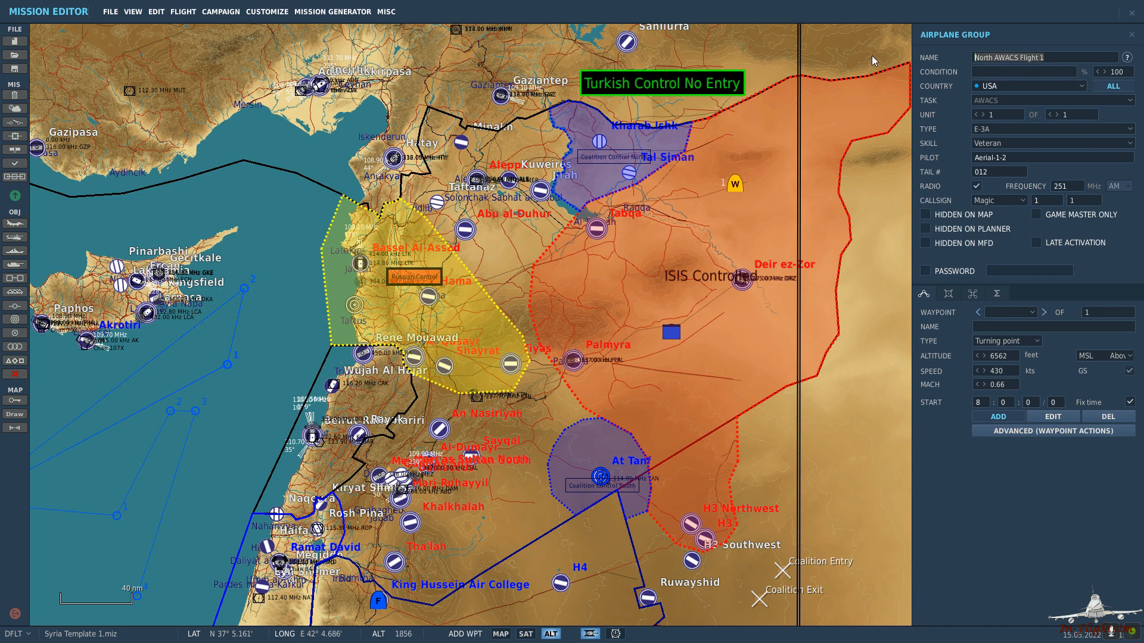
click(1020, 157)
key(ctrl+a)
text(North AWACS Flight 1)
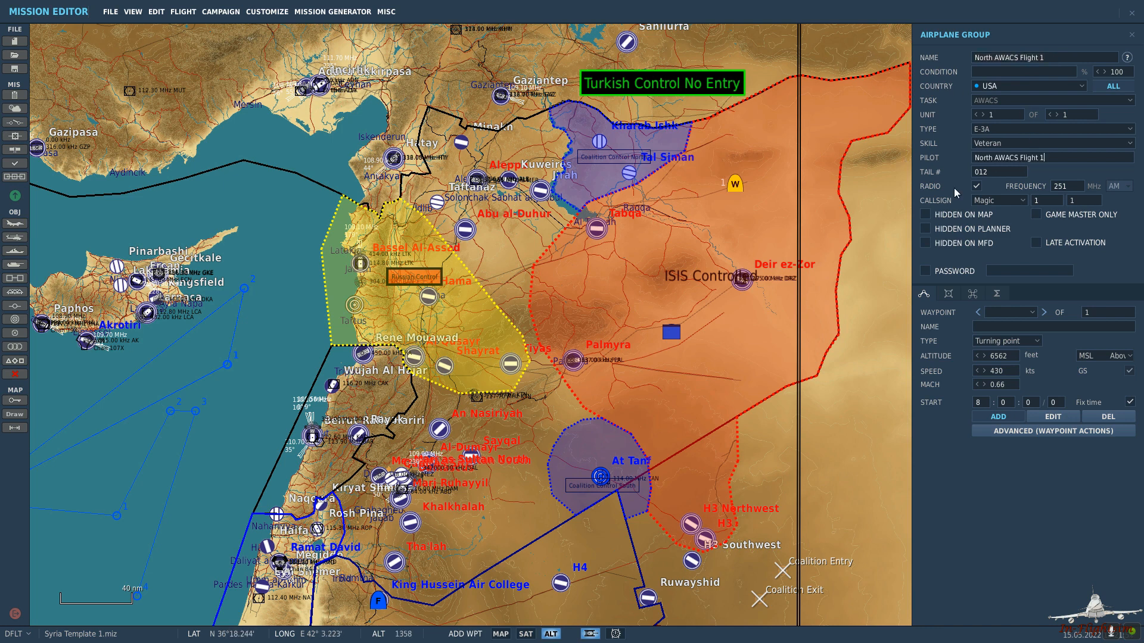
click(1016, 201)
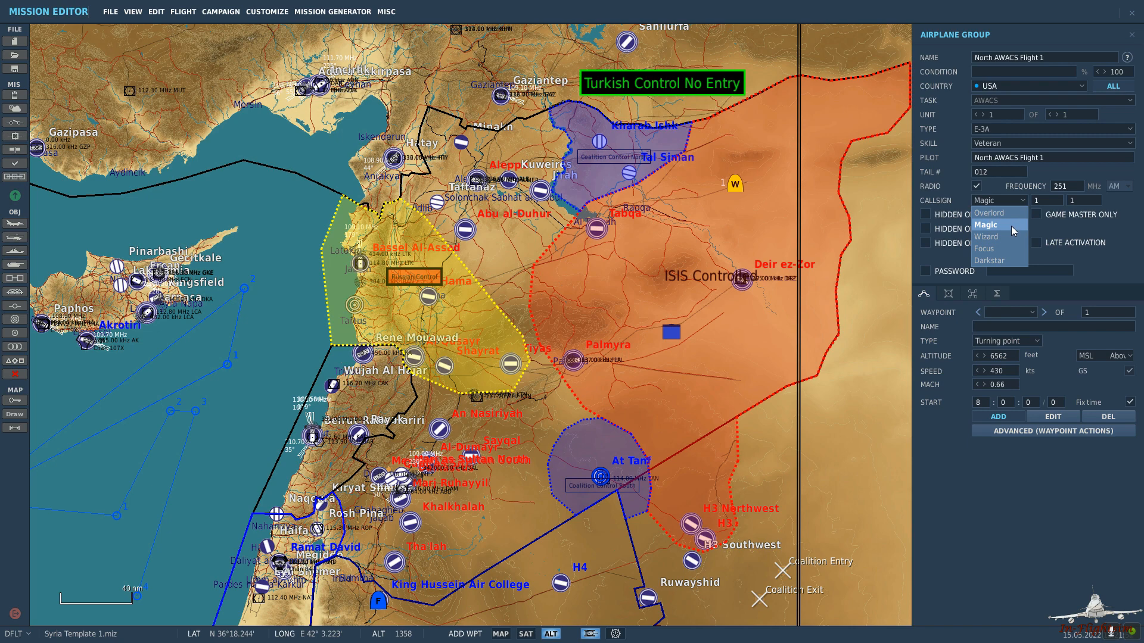
click(1010, 226)
Set the E-3A's starting altitude to 31000 feet and speed to 450 knots, and shift its start point slightly east.
scroll(774, 166, up, 1)
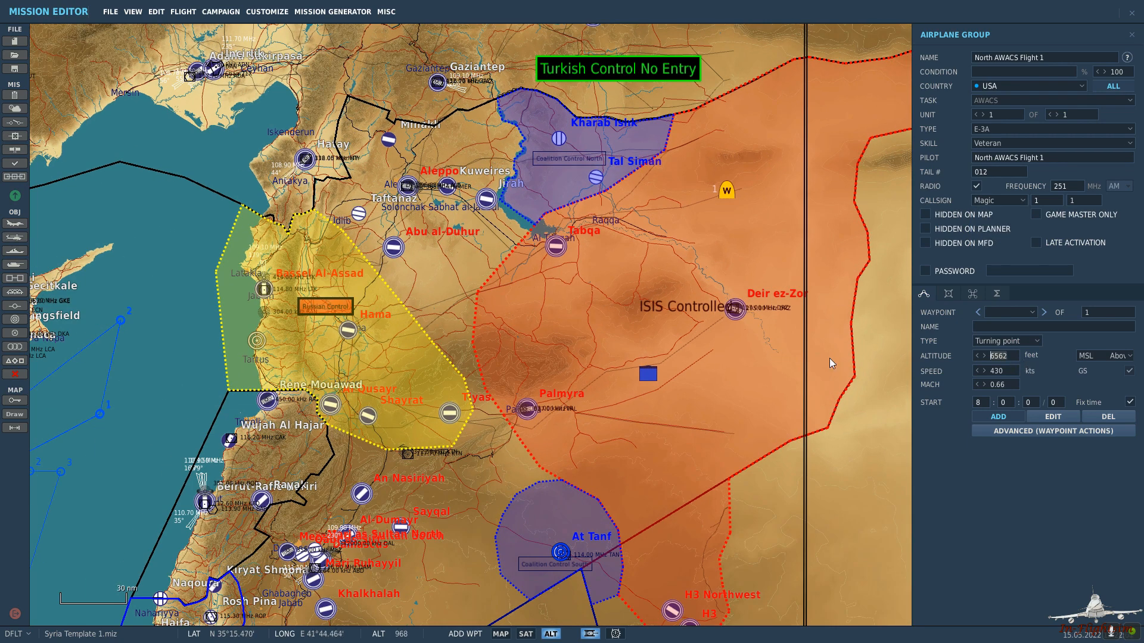
text(31000)
click(14, 223)
scroll(937, 192, up, 2)
click(926, 191)
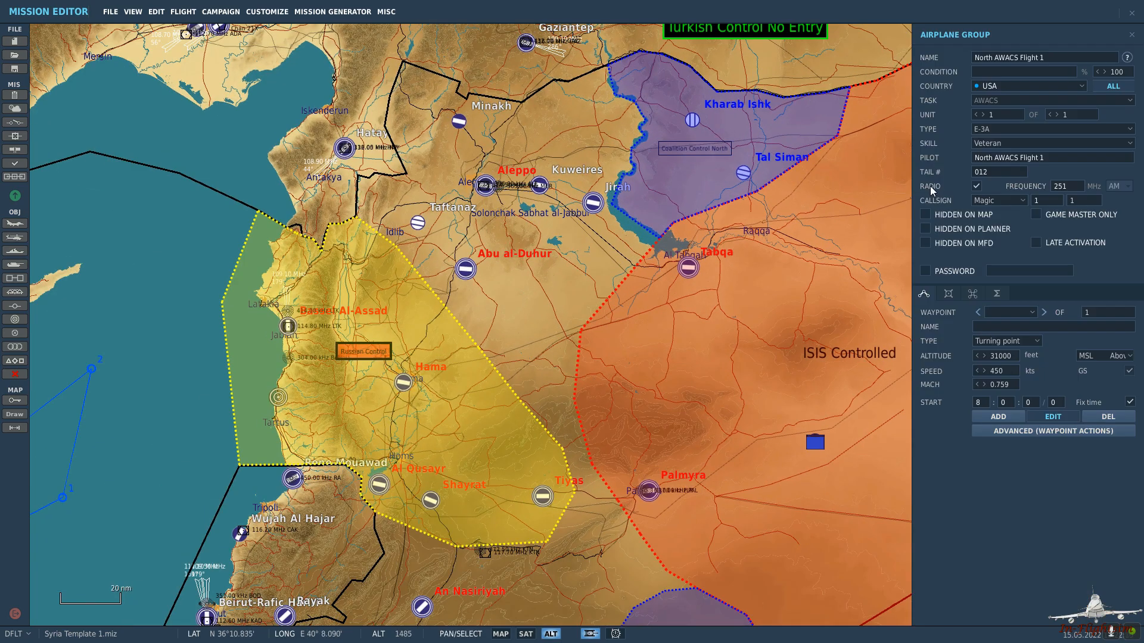
drag(834, 213, 522, 254)
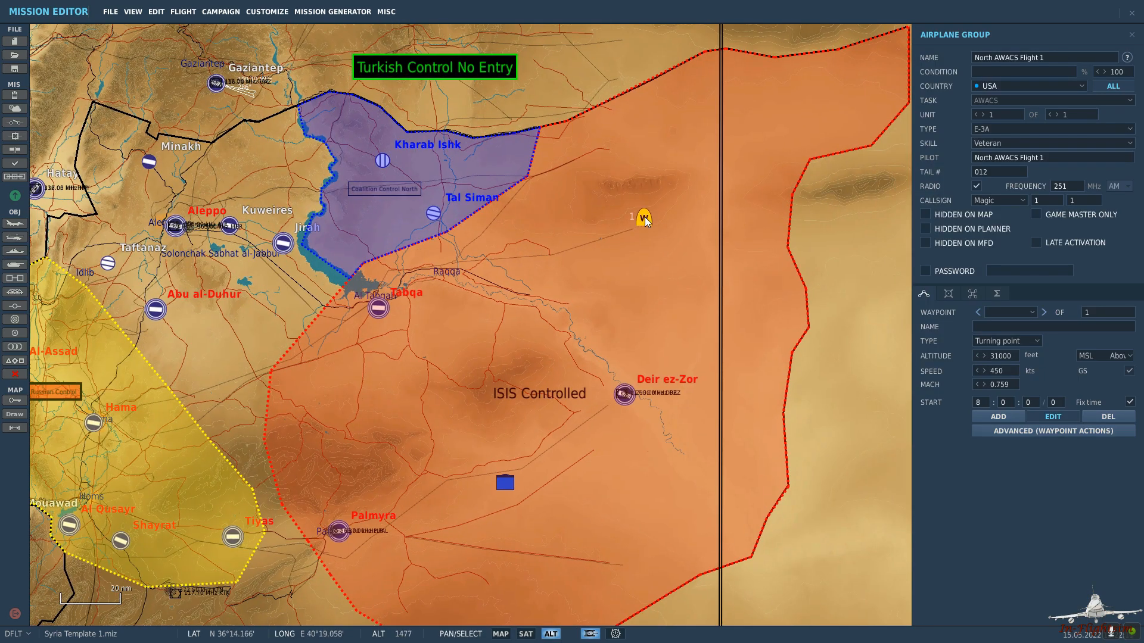
drag(623, 227, 657, 215)
Inspect the E-3A's paint scheme and loadout from another angle, then close the preview.
click(958, 295)
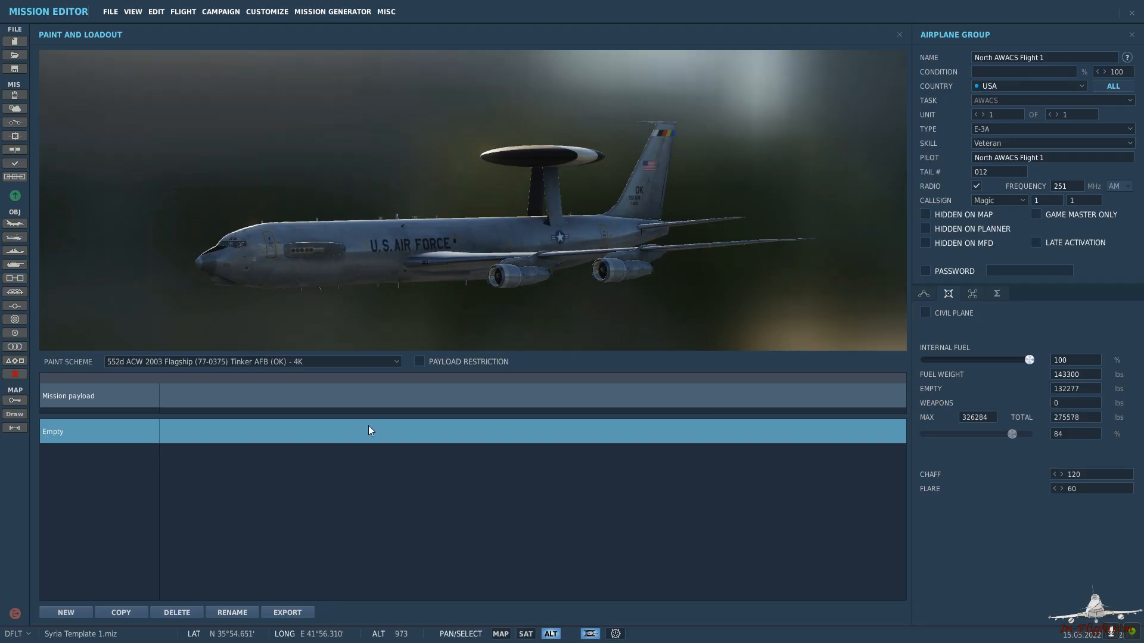
mouse_move(396, 278)
mouse_down()
mouse_move(808, 288)
mouse_move(365, 307)
mouse_up()
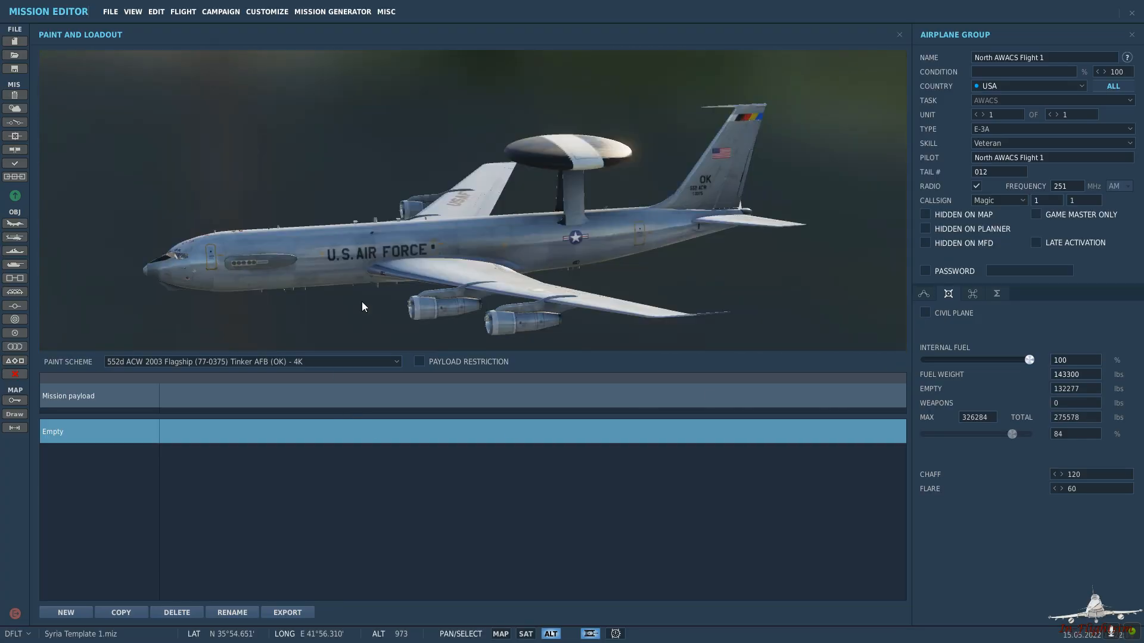
click(900, 35)
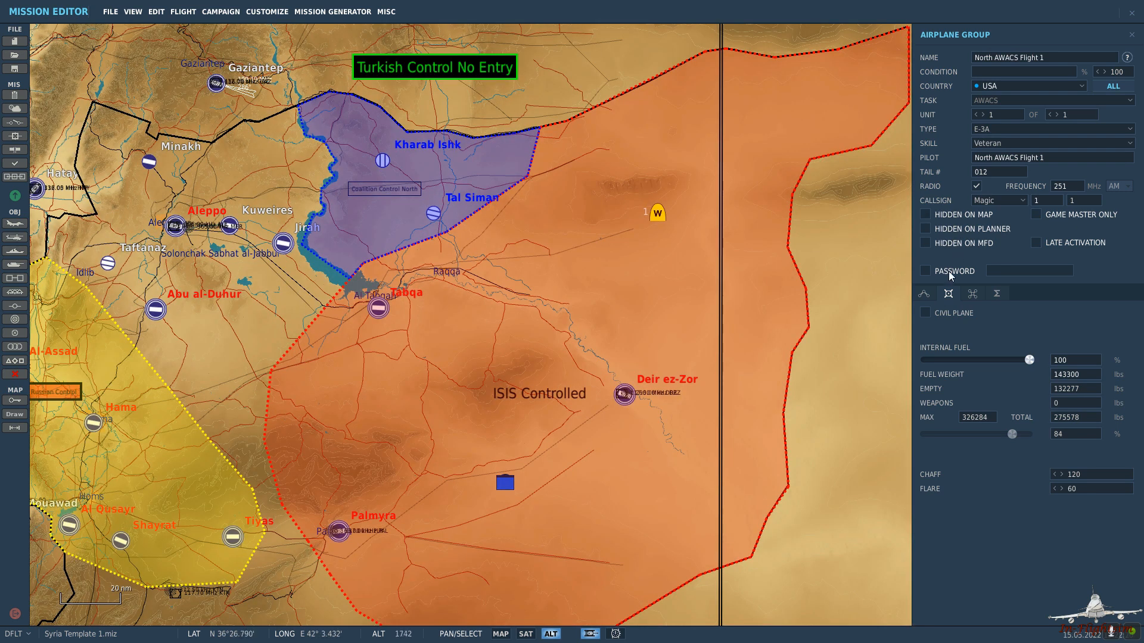
Add waypoints 1 and 2 in a westward line from the E-3A's start point, then return to waypoint editing.
click(924, 293)
click(998, 415)
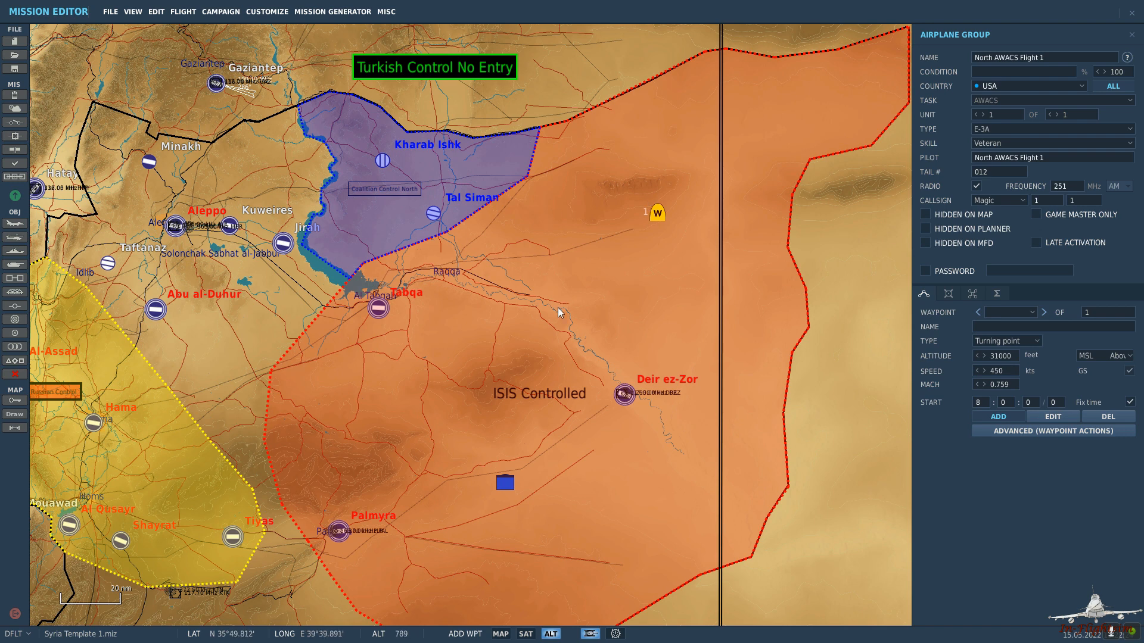
click(636, 209)
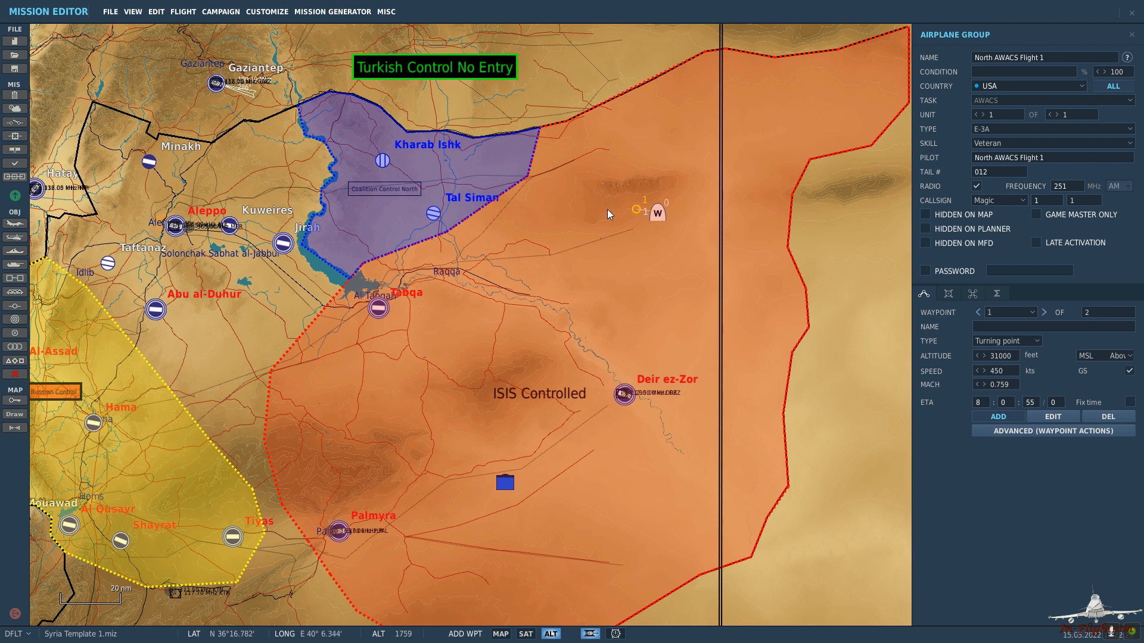
click(555, 210)
click(1047, 417)
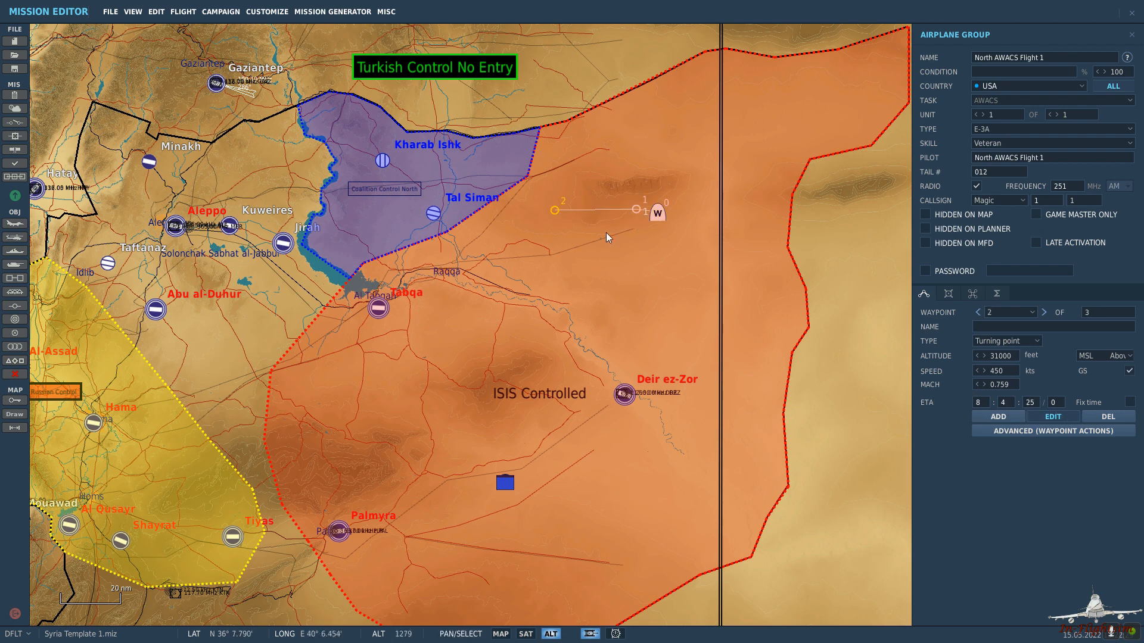
Add a Race-Track Orbit task at 450 knots to waypoint 1 of North AWACS Flight 1.
click(555, 209)
click(976, 312)
click(1014, 433)
click(939, 511)
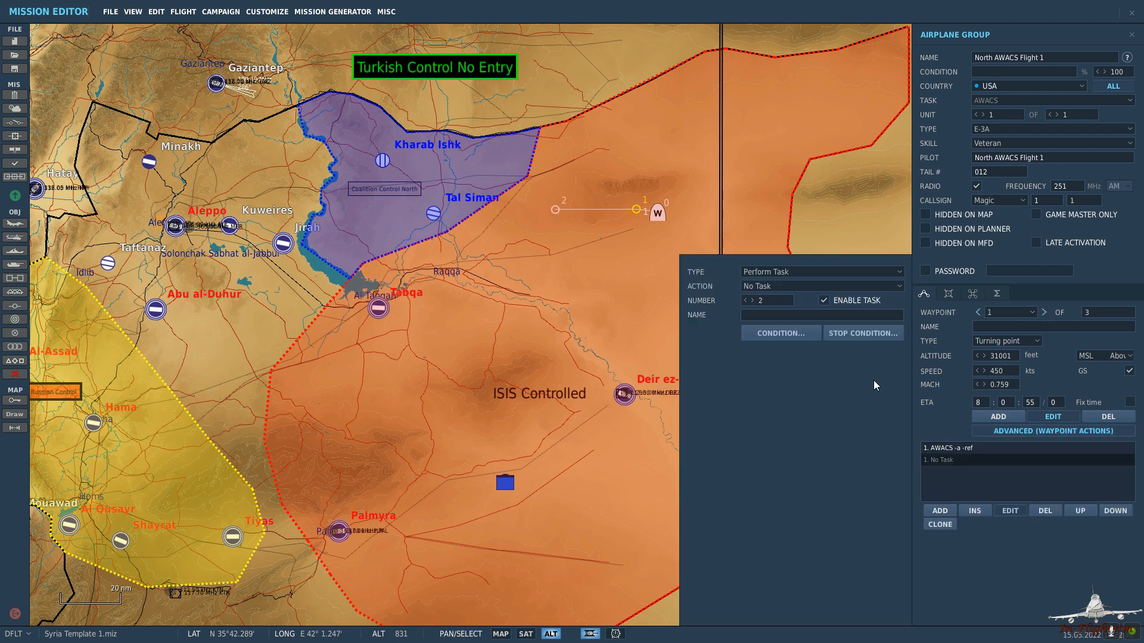
click(829, 286)
click(780, 310)
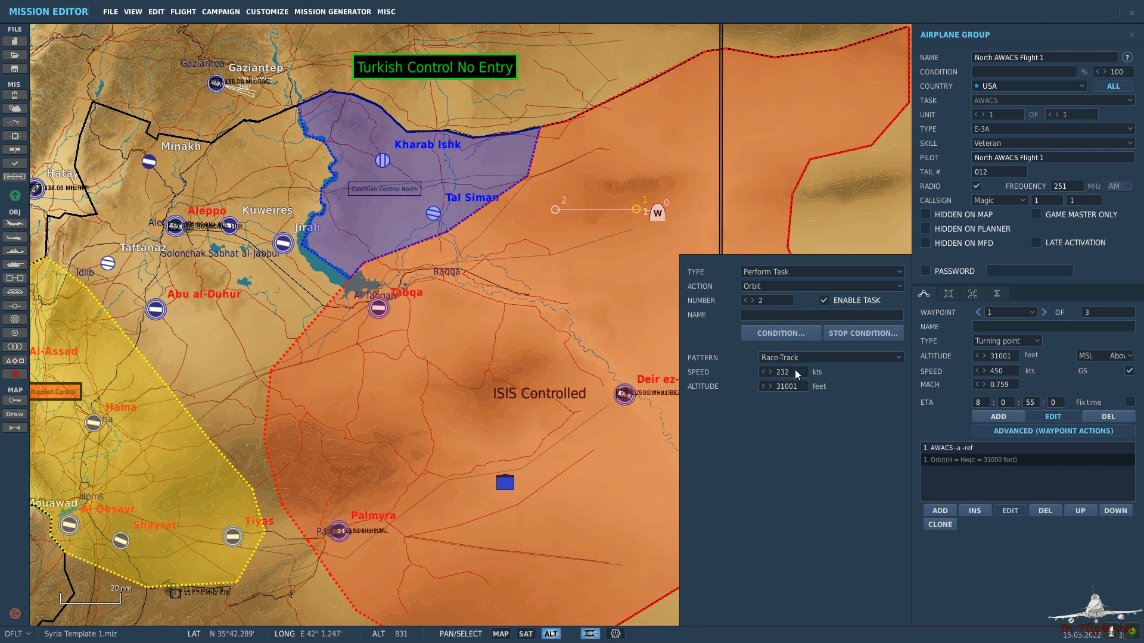
text(450)
Give the orbit task a duration stop condition with the hours set to 3, and close its settings.
click(845, 332)
click(692, 165)
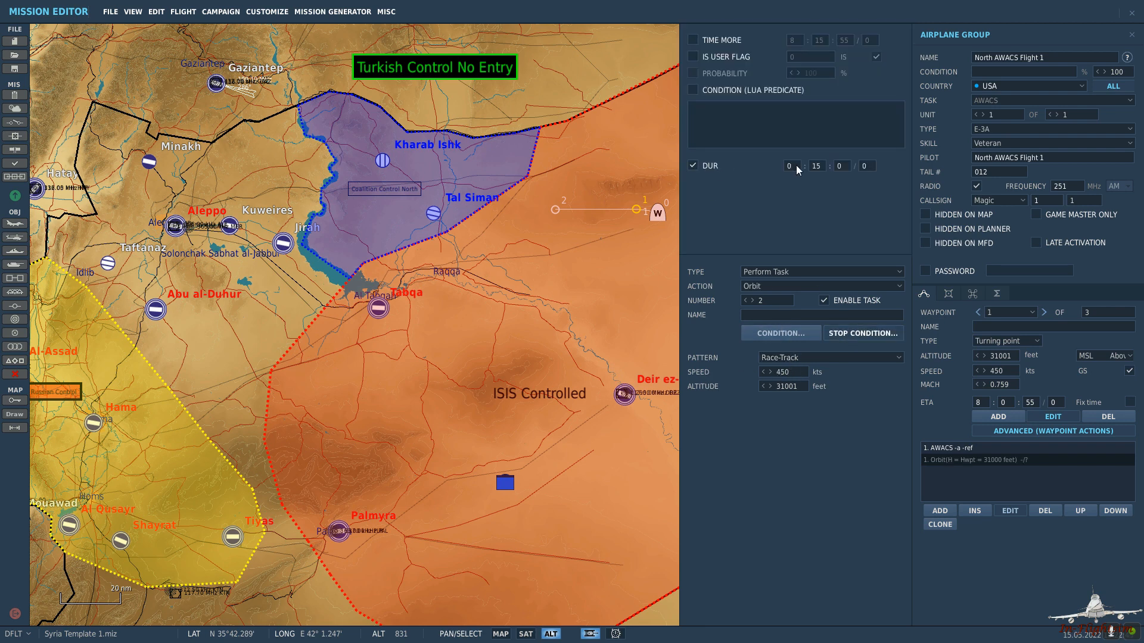
text(3)
click(1005, 510)
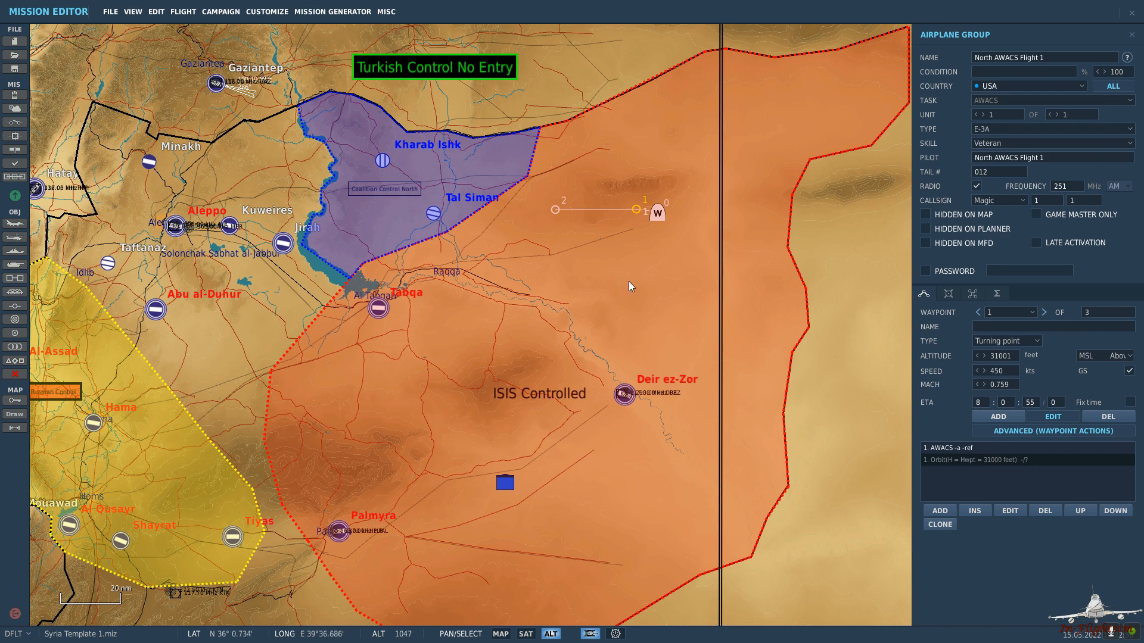
Add waypoint 3 after waypoint 2 of North AWACS Flight 1, placed on the Coalition Exit marker.
click(1044, 312)
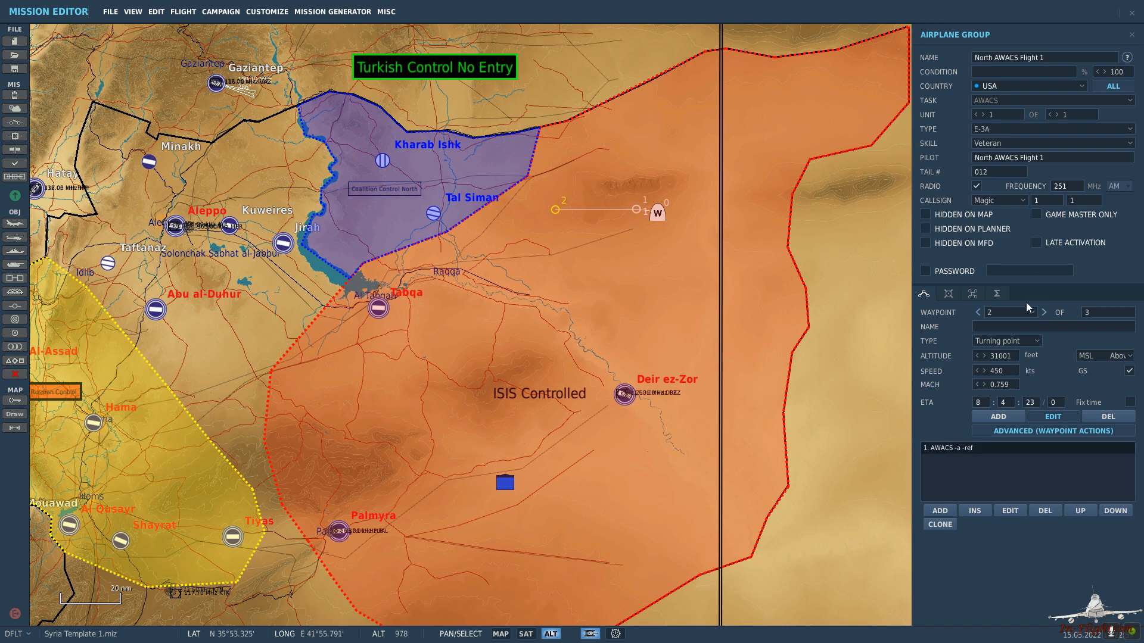
click(986, 416)
right_drag(720, 473, 637, 324)
scroll(686, 466, down, 2)
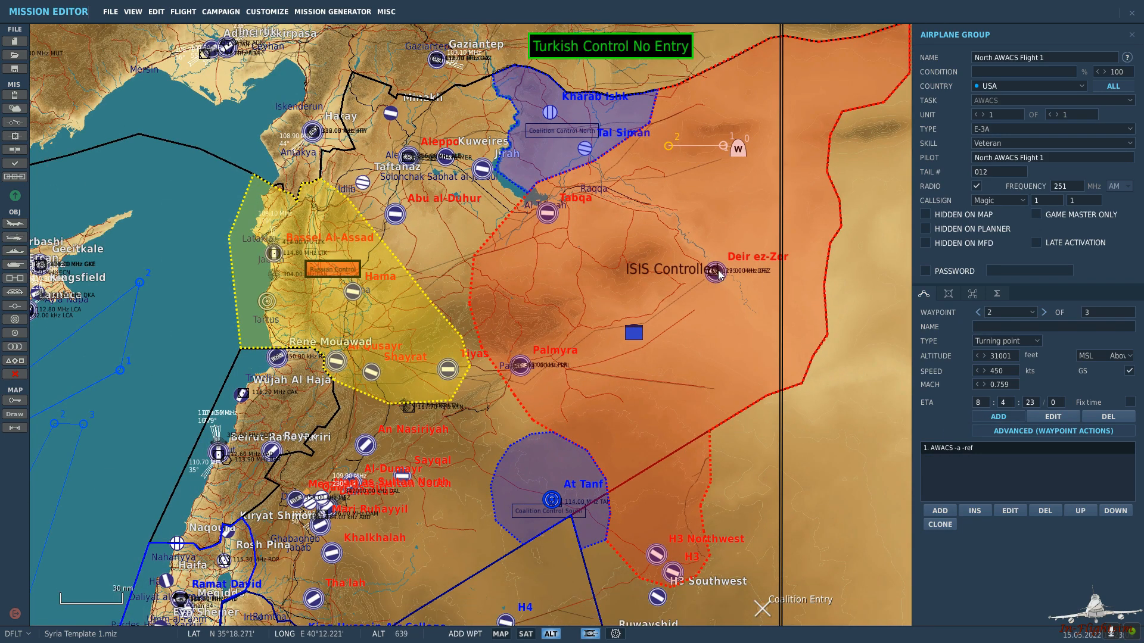
right_drag(726, 426, 725, 360)
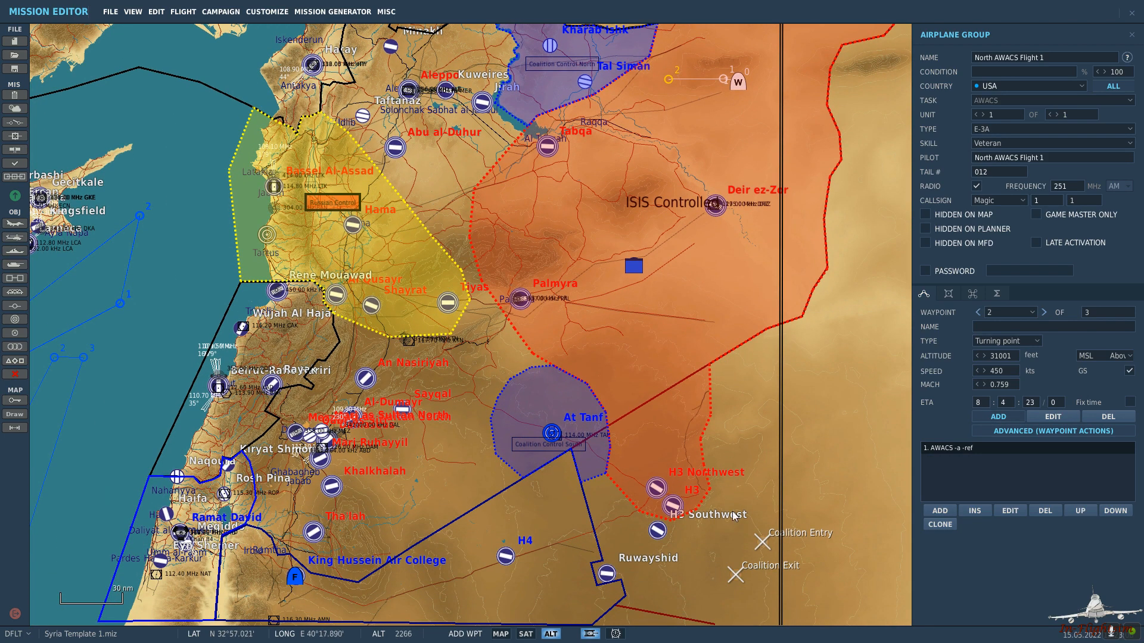
click(736, 575)
scroll(741, 556, up, 5)
scroll(741, 556, down, 4)
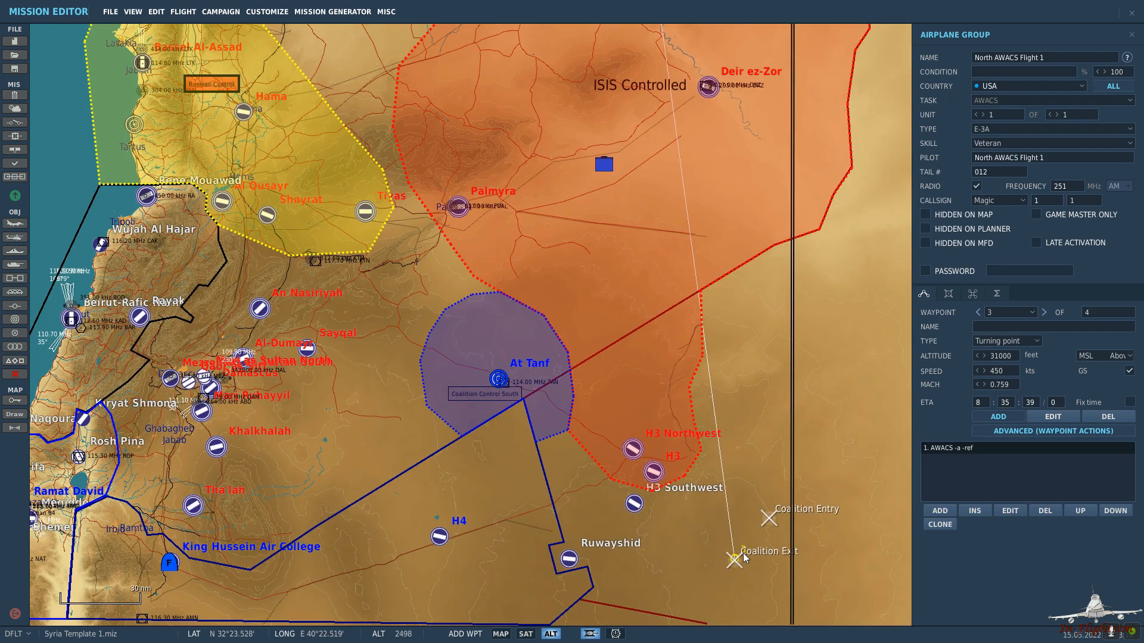
Place a new USA E-3A AWACS group on the Coalition Entry marker.
click(977, 312)
click(1043, 312)
scroll(824, 289, down, 3)
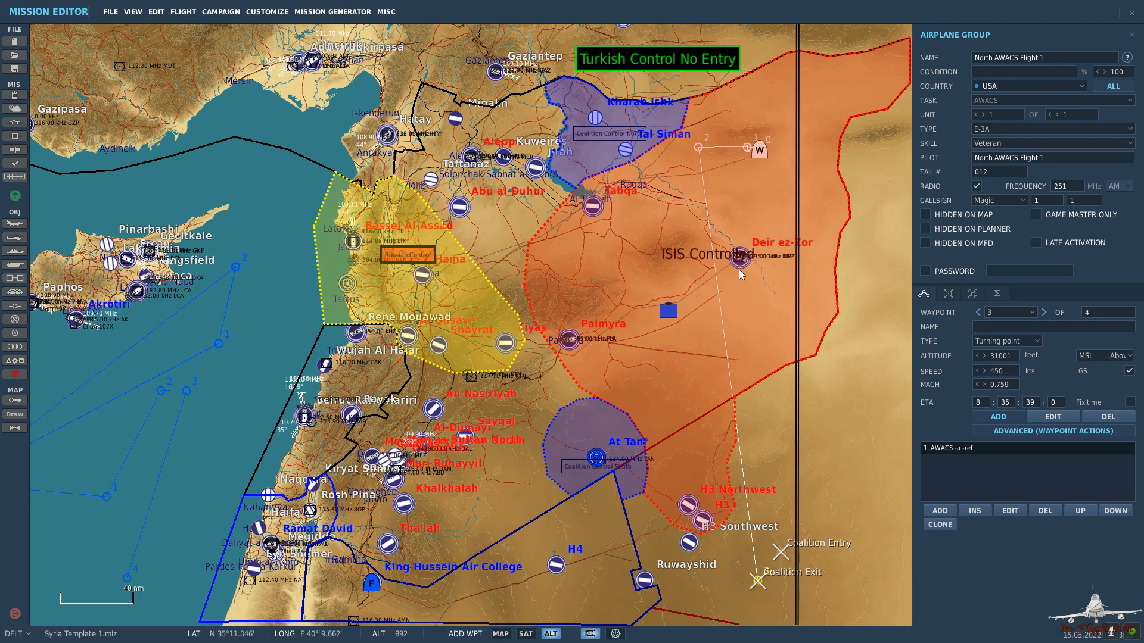
click(18, 227)
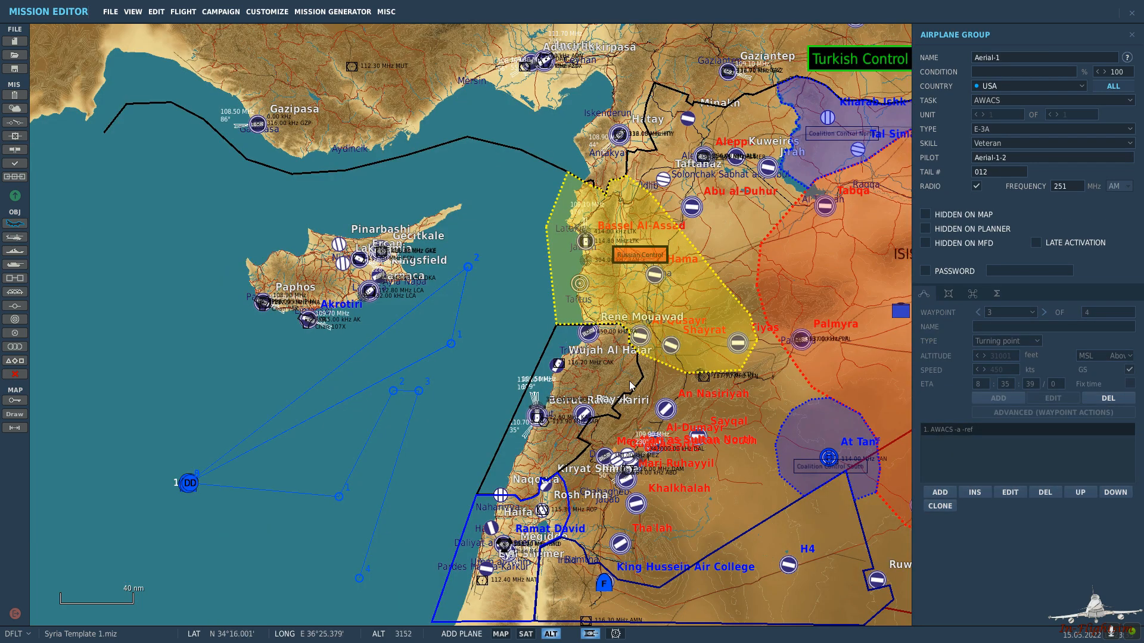
right_drag(680, 398, 381, 380)
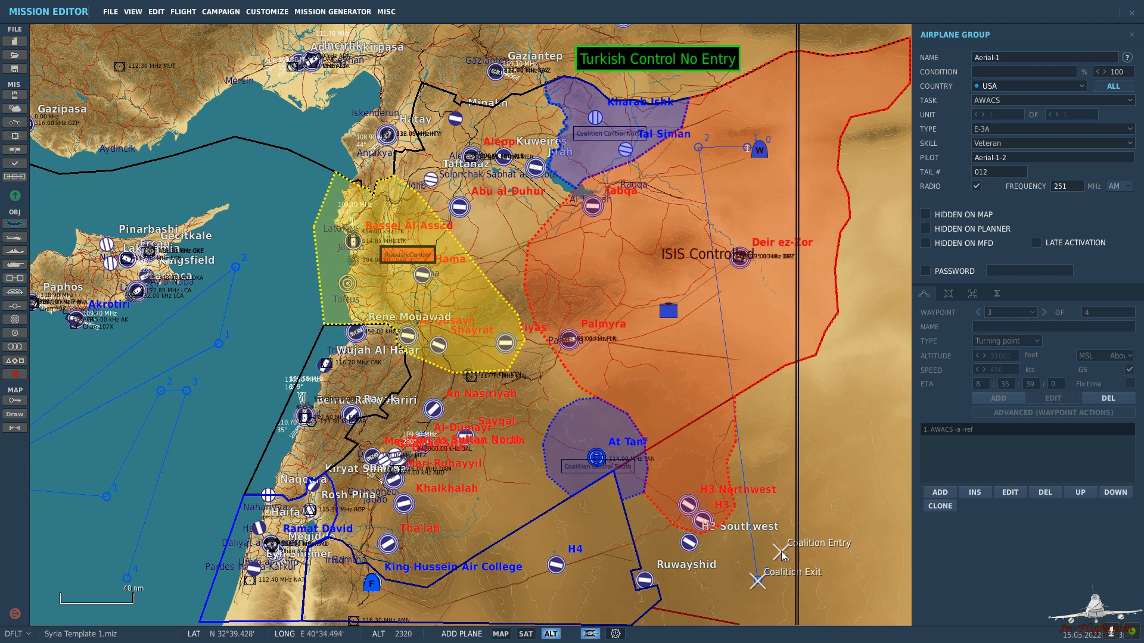
click(781, 554)
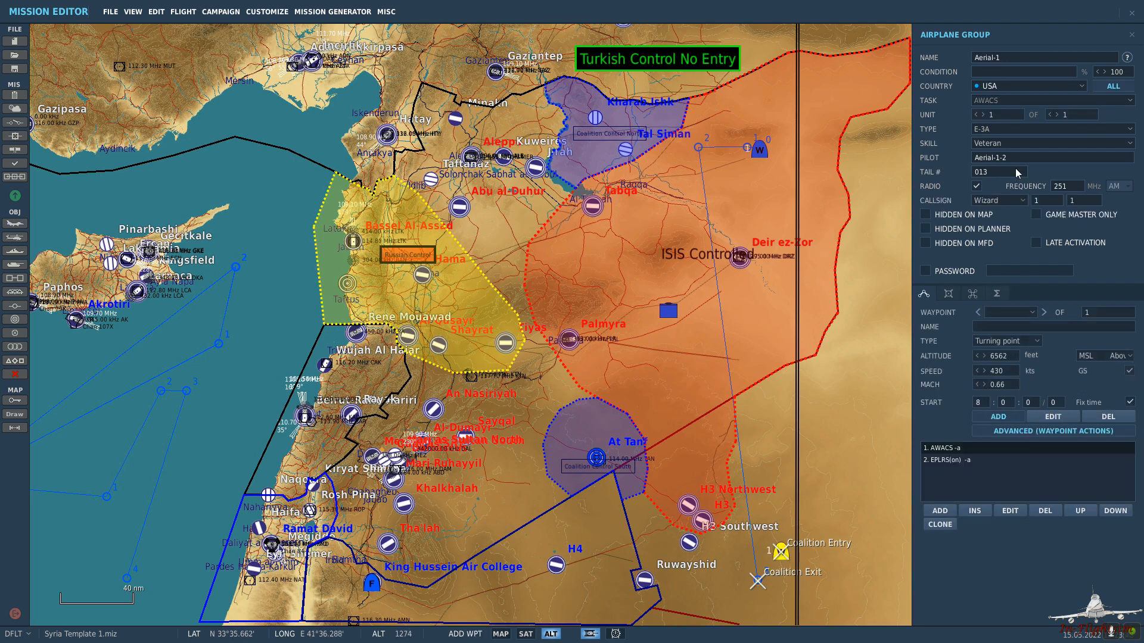
Set the new E-3A group's start point to 32000 feet altitude and 450 knots.
text(32000)
drag(1002, 372, 925, 379)
text(450)
Name both the new E-3A group and its pilot North AWACS Flight 2, and leave placement.
drag(1034, 57, 728, 81)
text(North AWACS Flight 1)
key(BackSpace)
text(2)
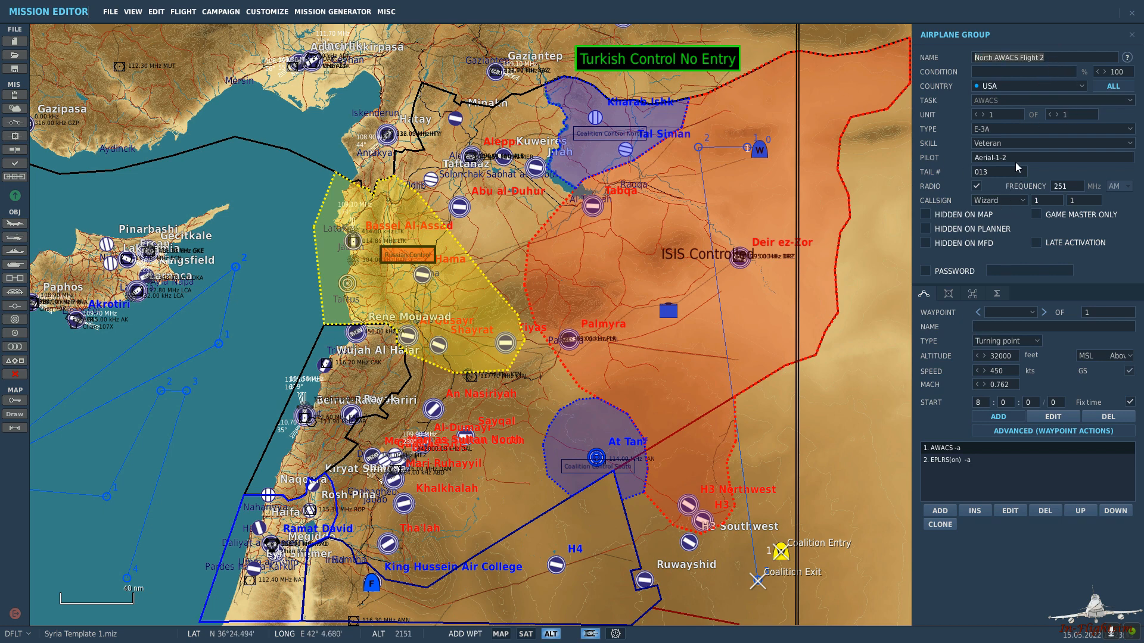
drag(1020, 158, 927, 163)
text(North AWACS Flight 2)
key(Escape)
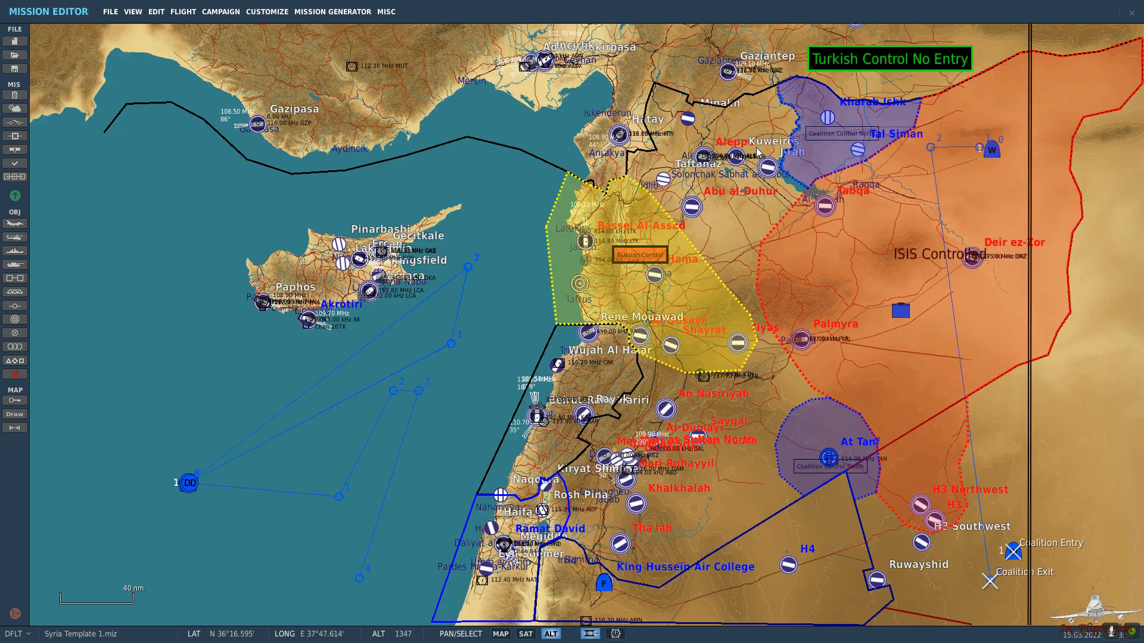
Set North AWACS Flight 2's callsign to Magic 2 and enable late activation.
click(991, 151)
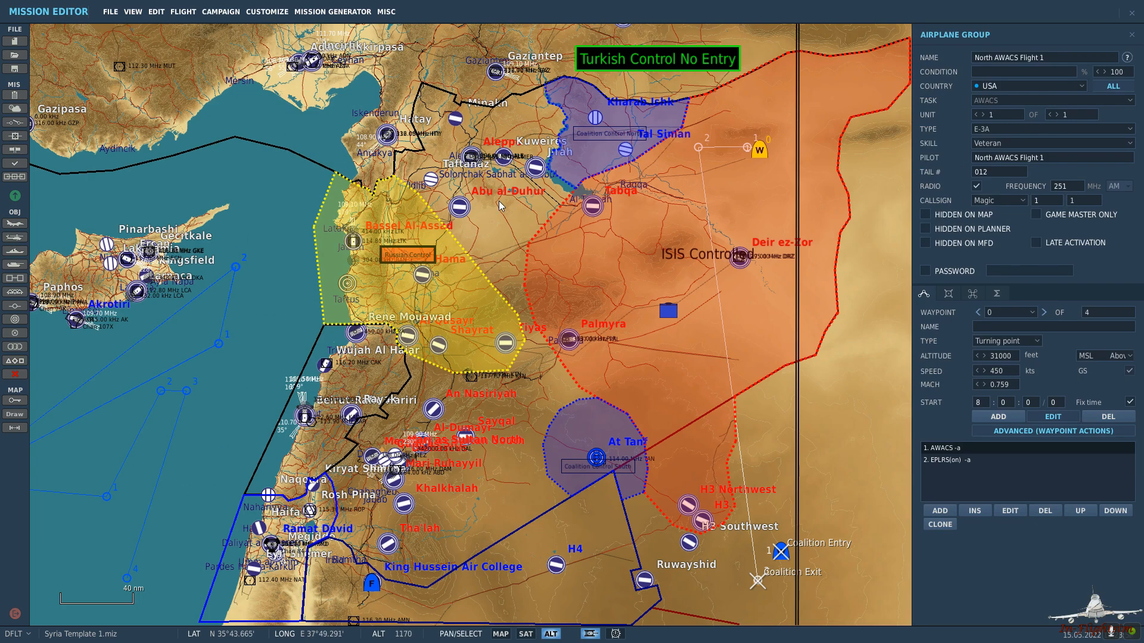
click(780, 552)
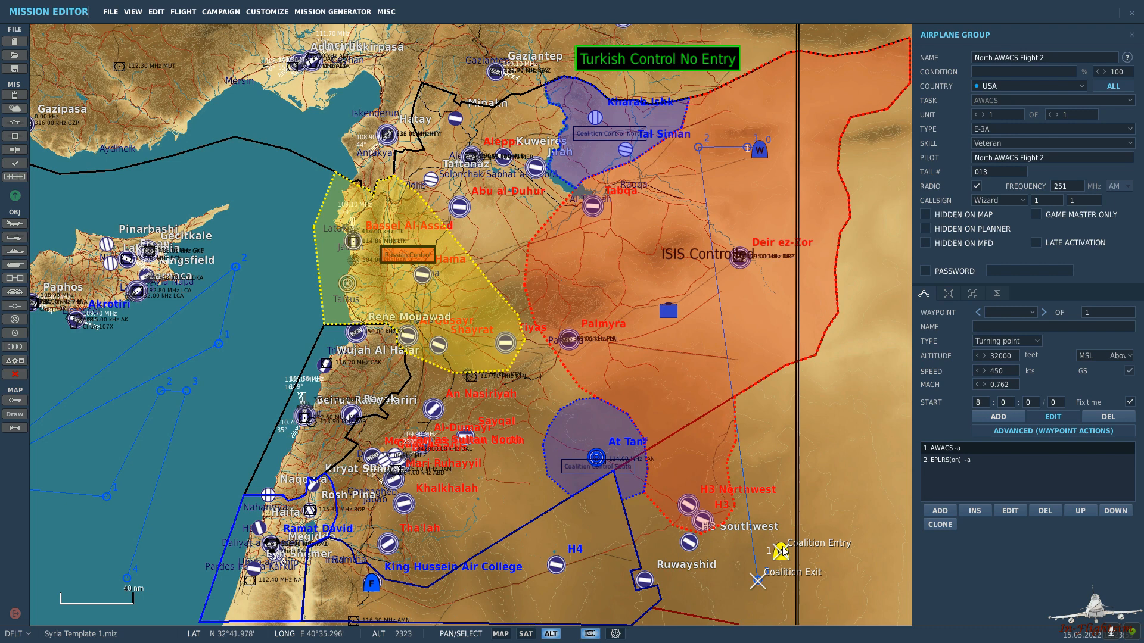
click(1017, 198)
click(1016, 222)
text(2)
click(1034, 242)
Give North AWACS Flight 2 the 960th AACS (77-0351, White Stripe), Tinker AFB (OK) - 4K paint scheme.
click(948, 294)
click(348, 362)
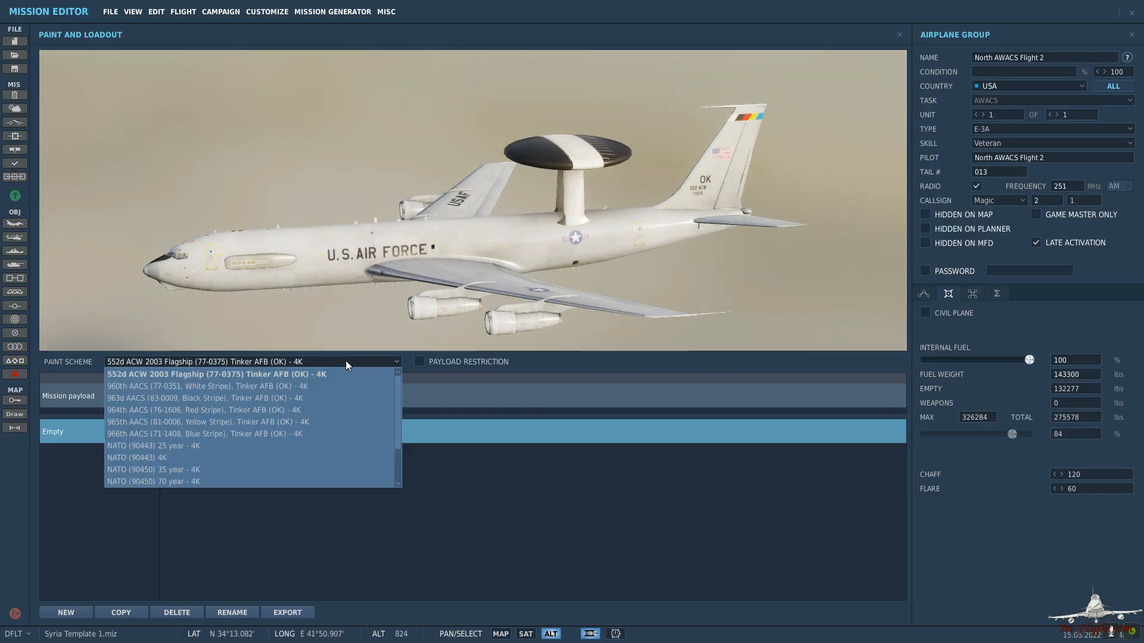
click(327, 388)
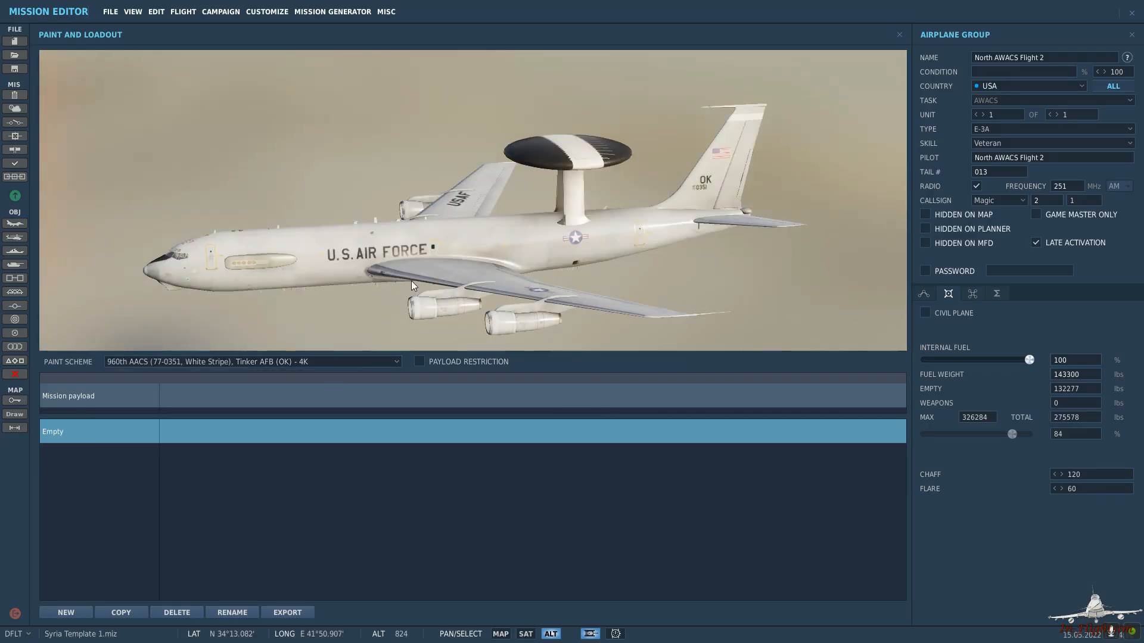
click(900, 36)
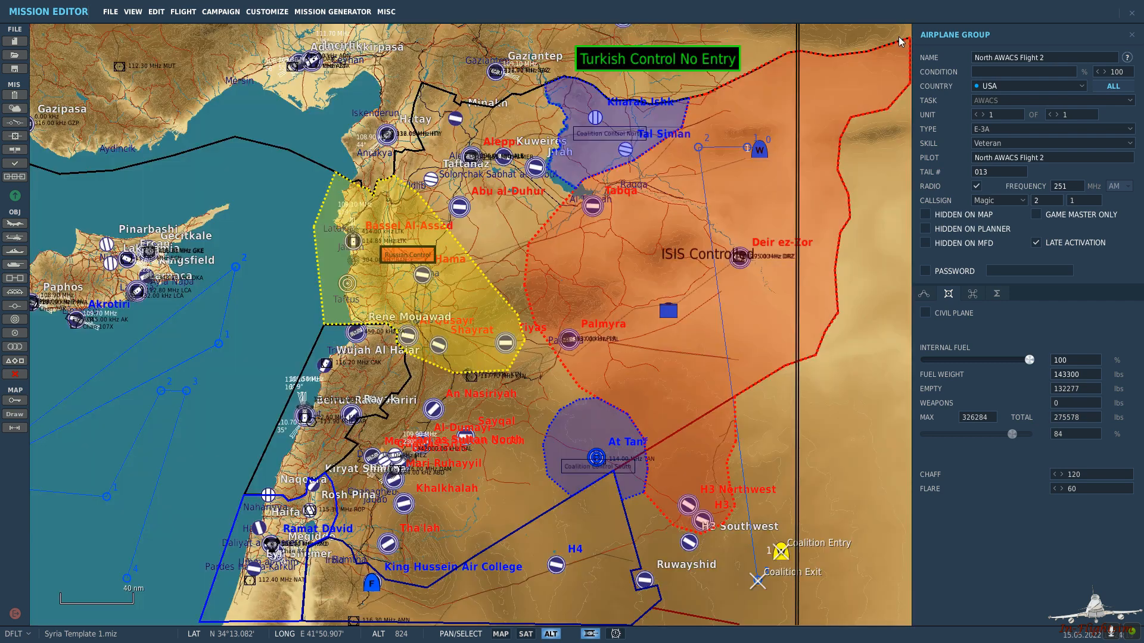
Add waypoints 1 and 2 to North AWACS Flight 2 over the matching waypoints of North AWACS Flight 1.
click(924, 293)
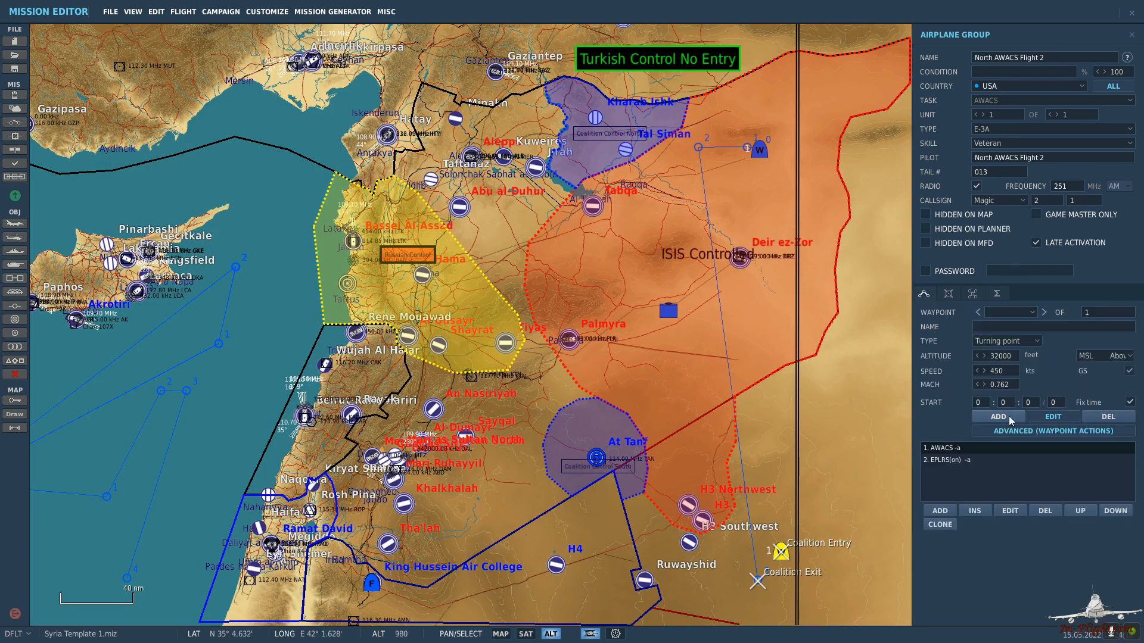
click(747, 151)
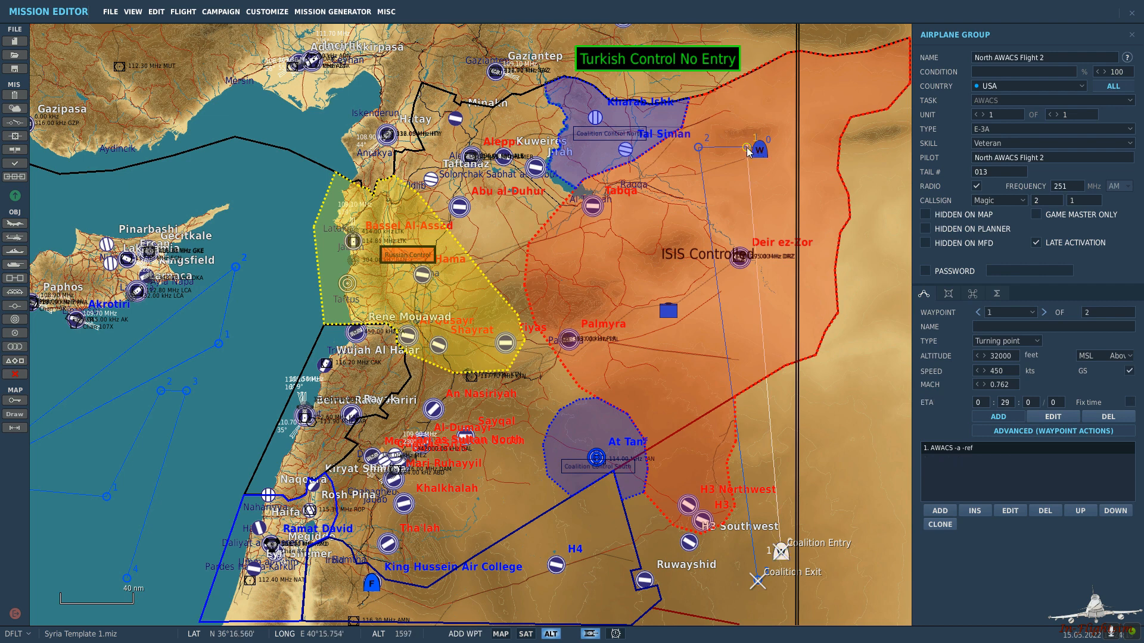
click(699, 147)
Add a Race-Track Orbit task at 450 knots to waypoint 1 of North AWACS Flight 2.
click(939, 510)
click(799, 333)
click(798, 333)
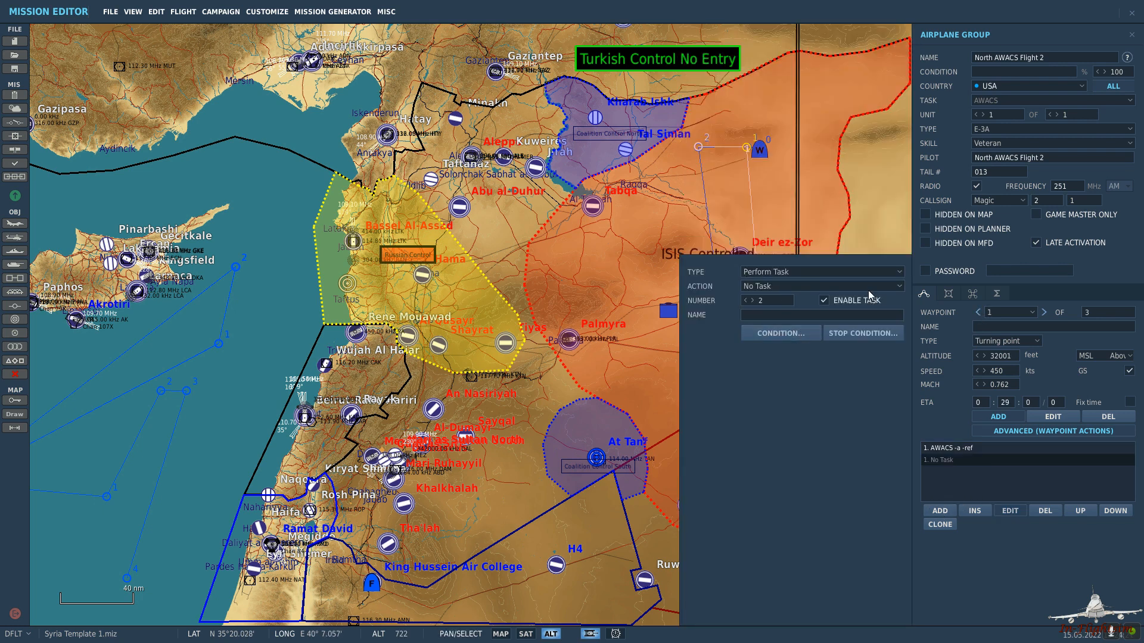
click(822, 286)
click(821, 320)
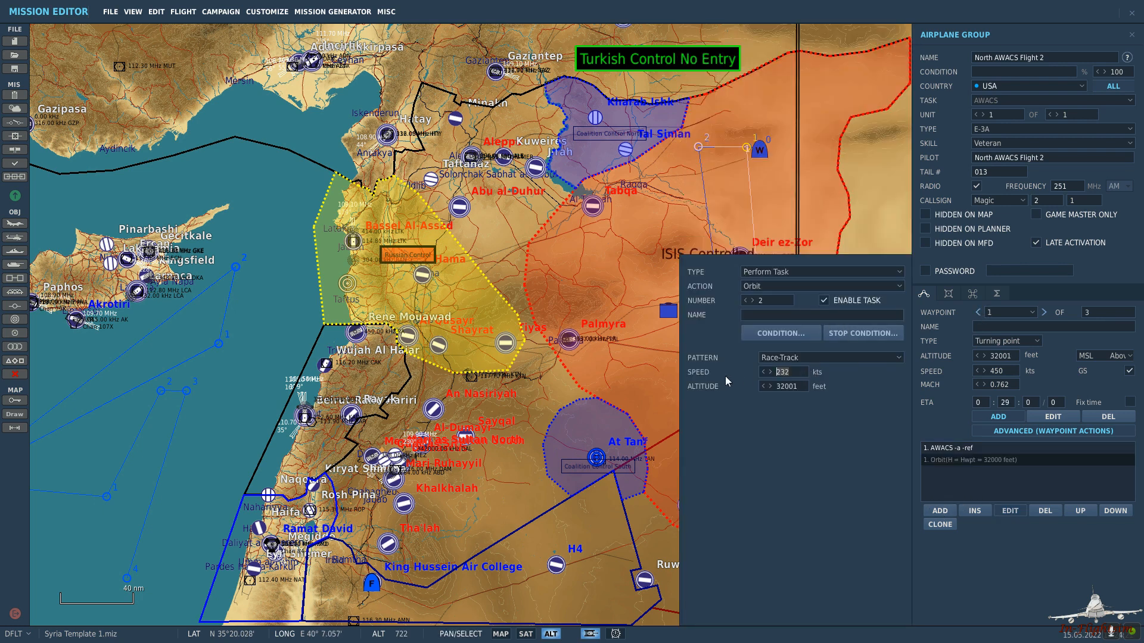
text(450)
Give North AWACS Flight 2's orbit a duration stop condition with the hours set to 3, and close the group's settings.
click(842, 338)
click(703, 167)
click(791, 169)
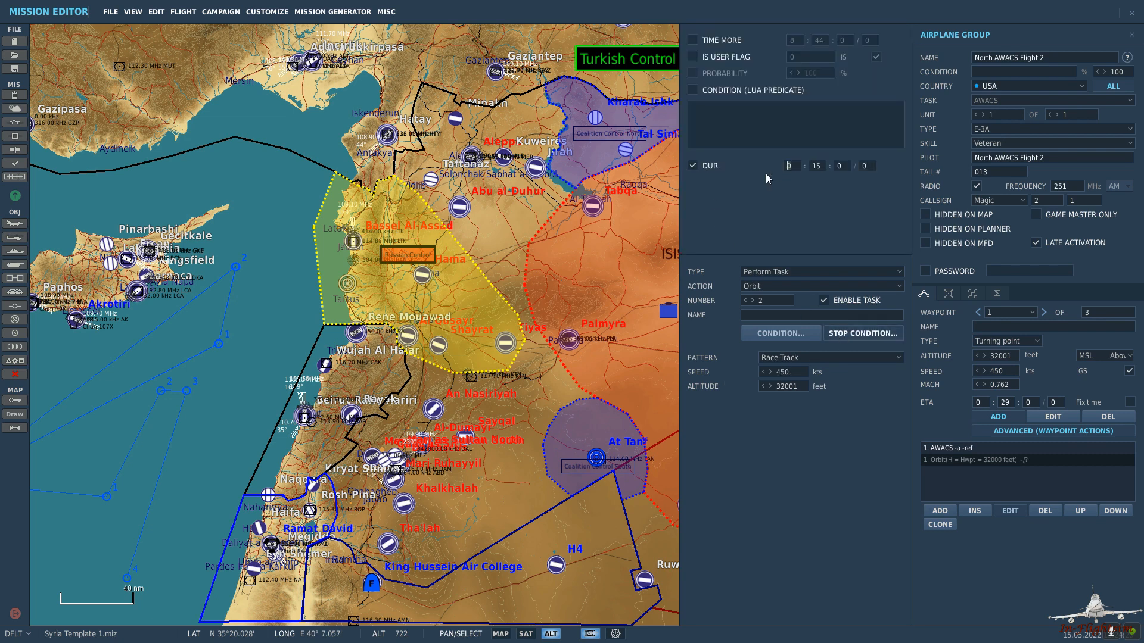
text(3)
click(863, 334)
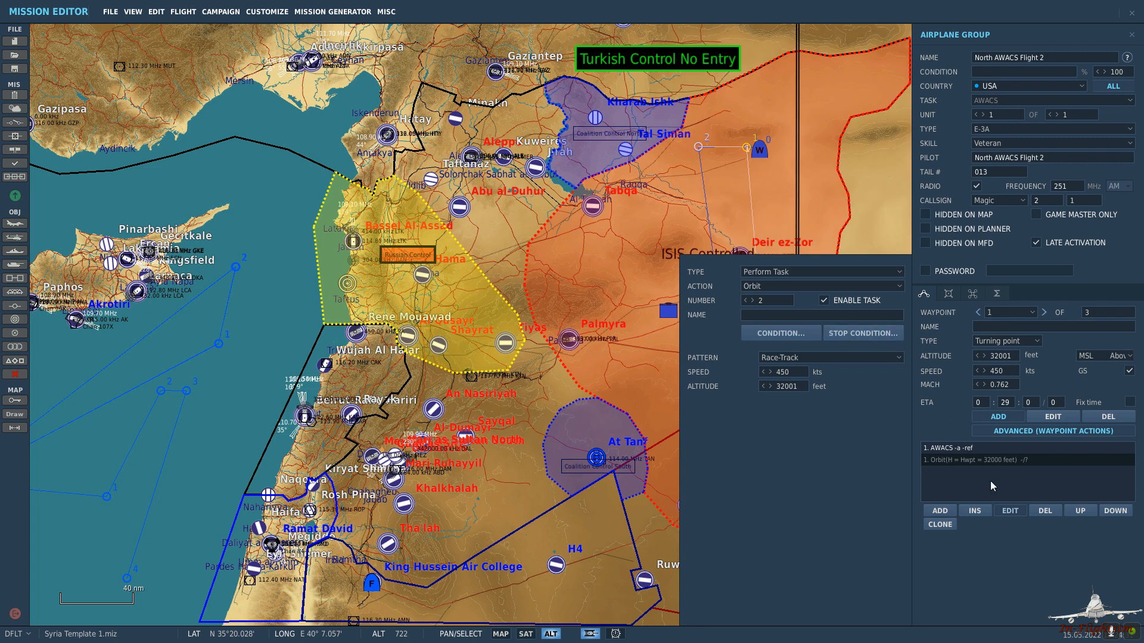
click(1009, 512)
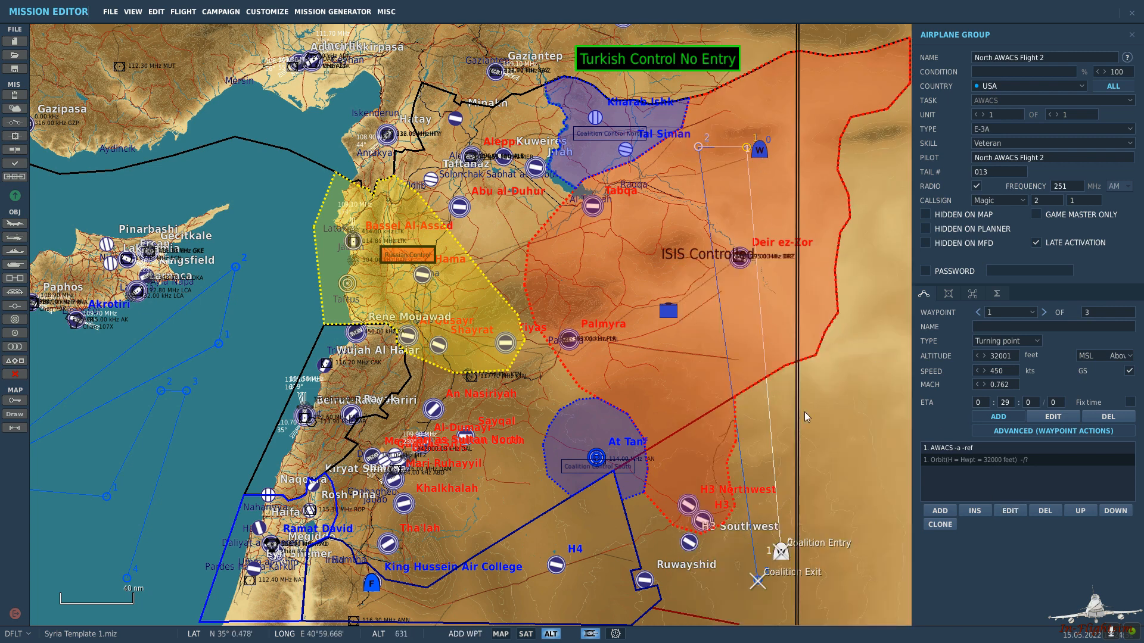
scroll(809, 165, up, 2)
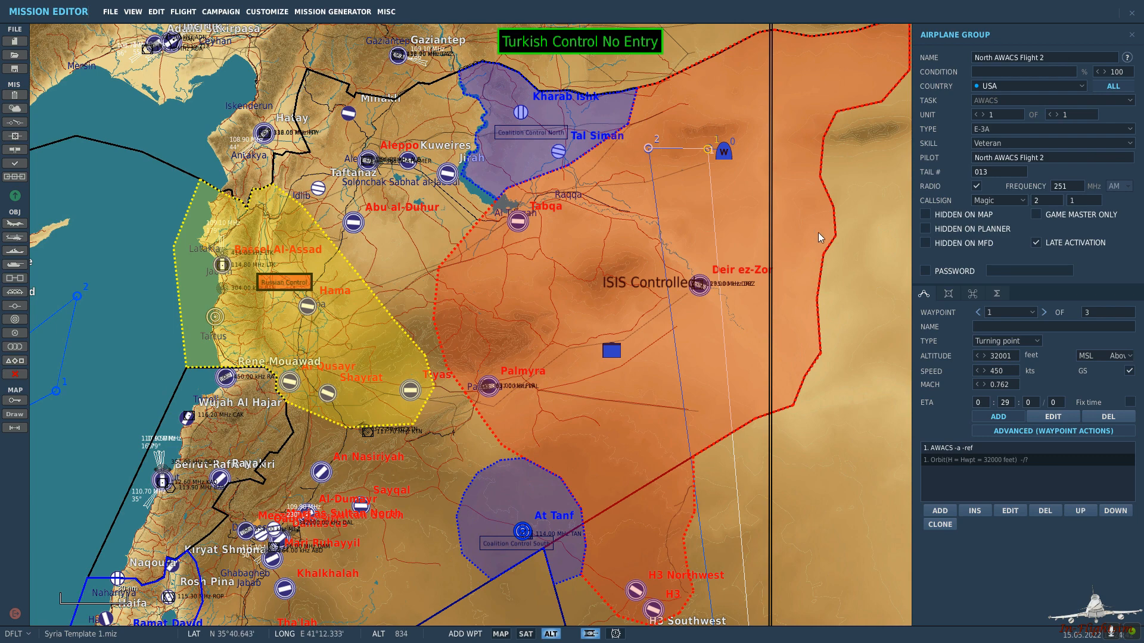
key(Escape)
drag(904, 302, 864, 228)
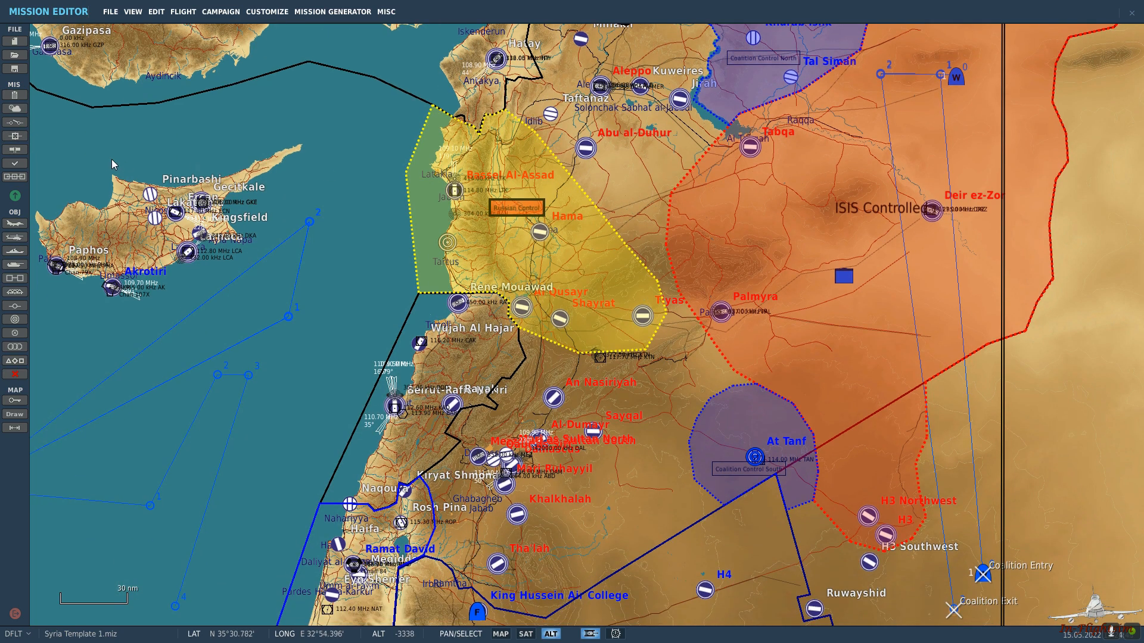
Create a 1 ONCE trigger named North AWACS Trigger and color it blue (0, 128, 255).
click(16, 124)
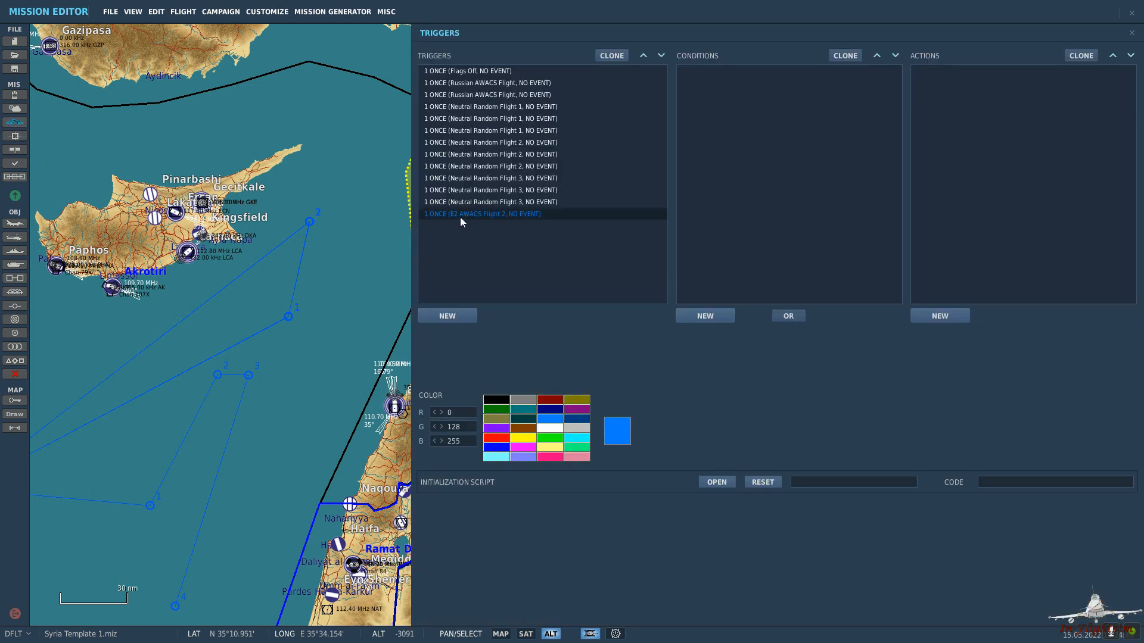
click(447, 316)
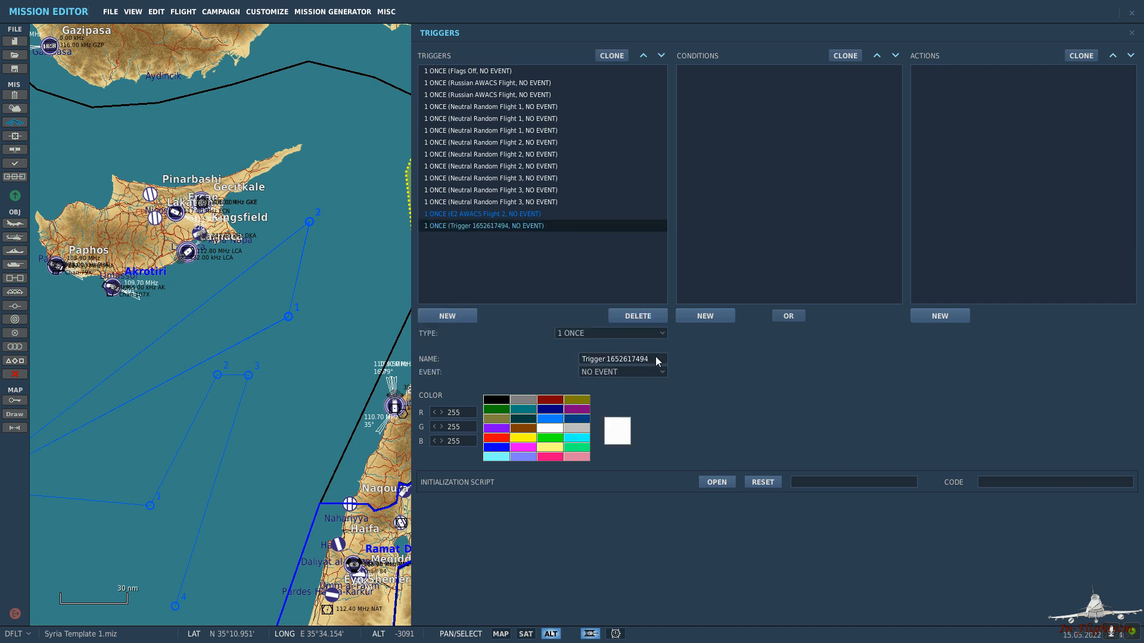
drag(657, 361, 414, 364)
text(No)
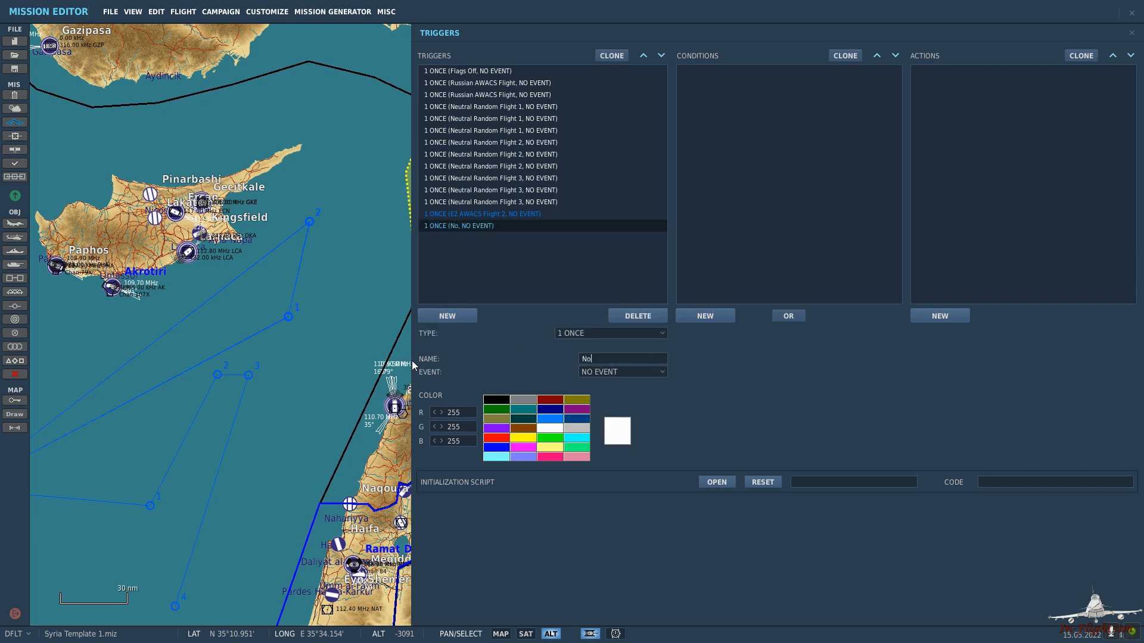
text(rth AWACS Trigger)
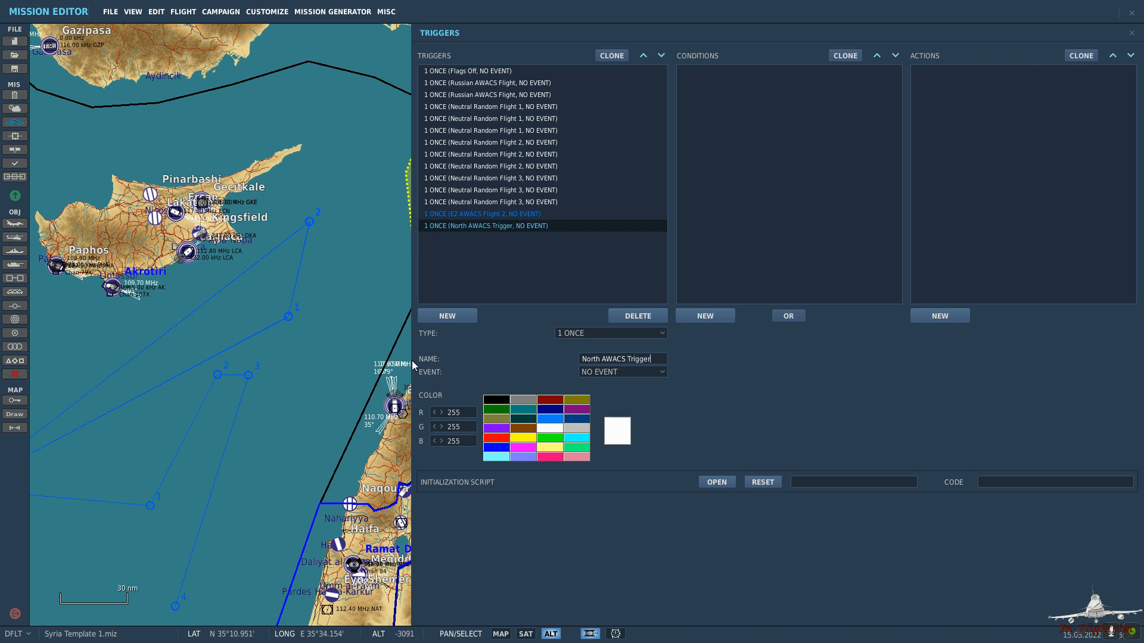
click(549, 419)
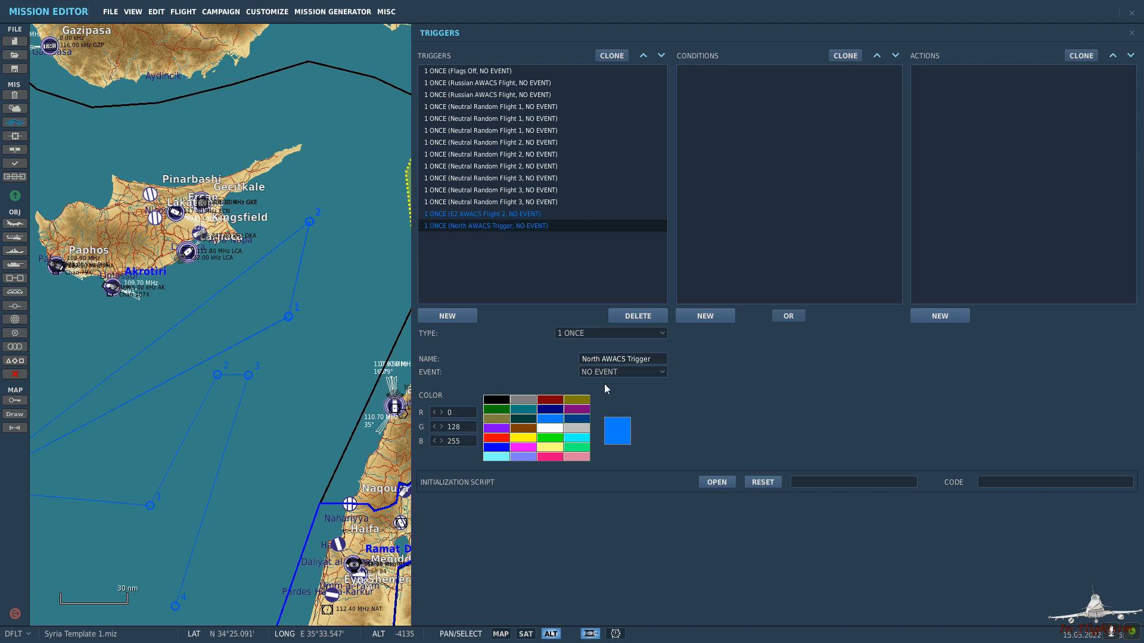
Add a TIME MORE condition of 10800 seconds to the North AWACS Trigger.
click(714, 322)
click(801, 333)
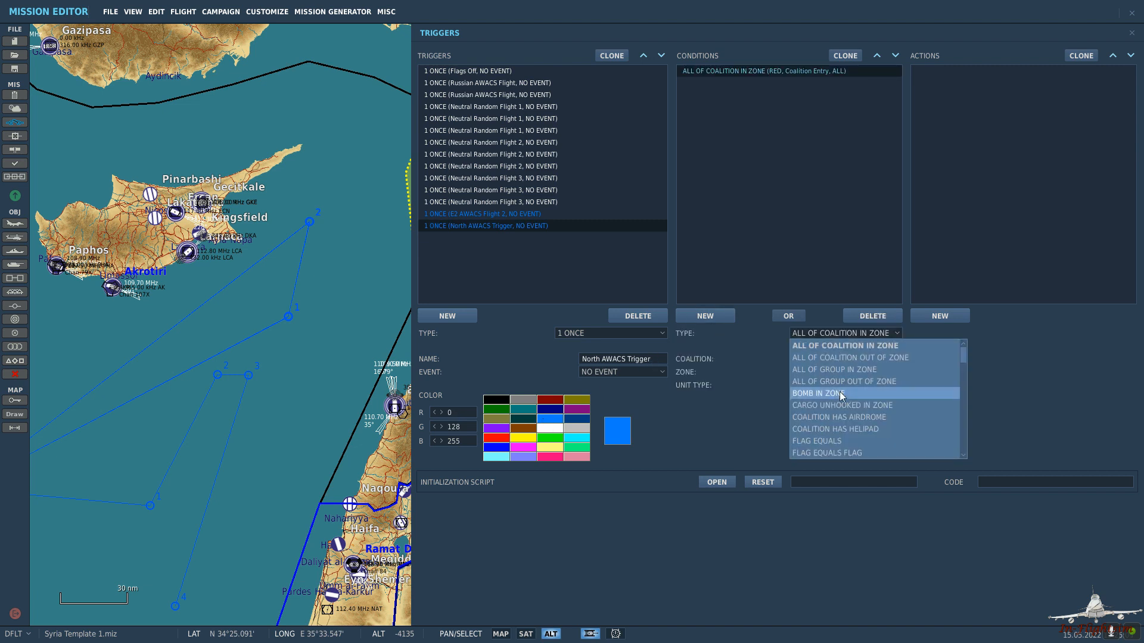
scroll(851, 390, down, 5)
scroll(859, 393, down, 5)
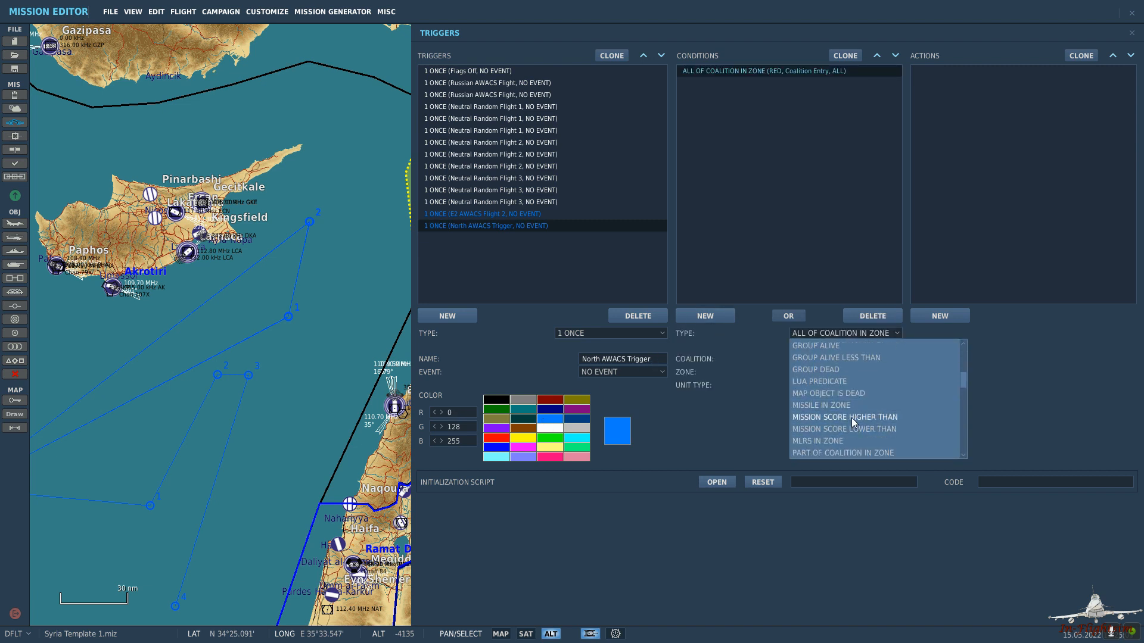
scroll(851, 409, down, 3)
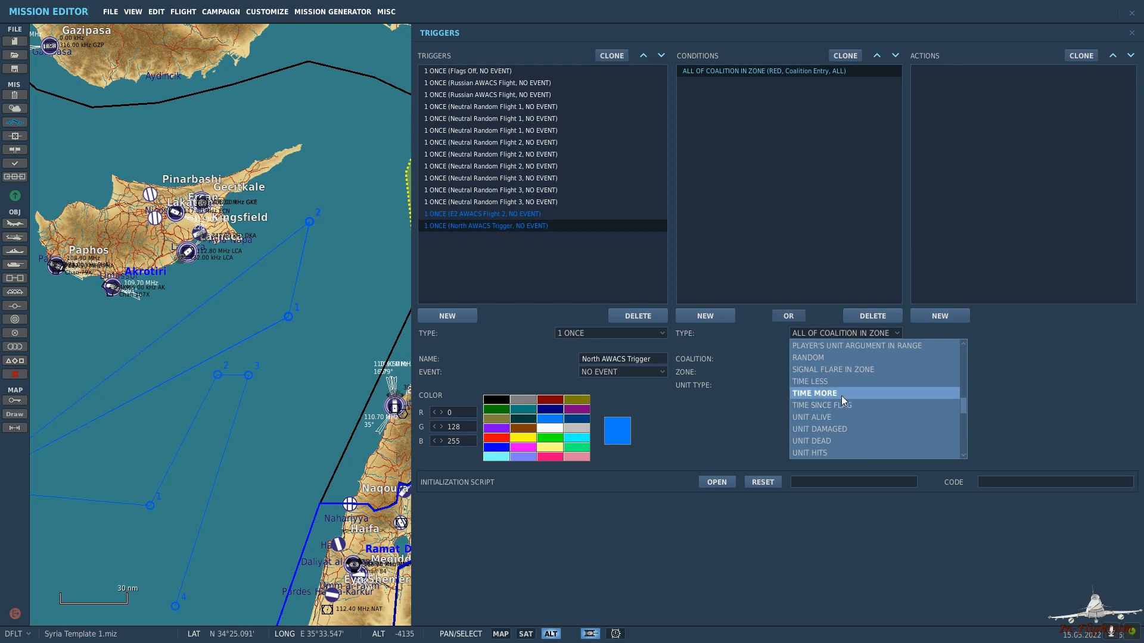
click(841, 396)
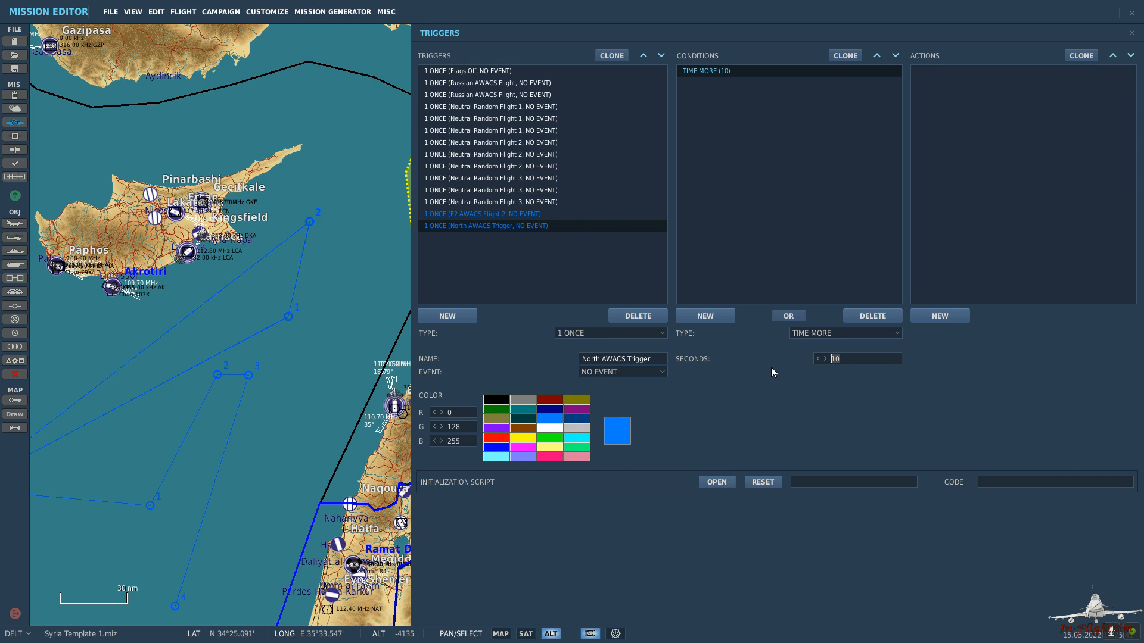
text(10800)
Add a GROUP ACTIVATE action for North AWACS Flight 2 to the North AWACS Trigger.
click(940, 316)
click(1024, 334)
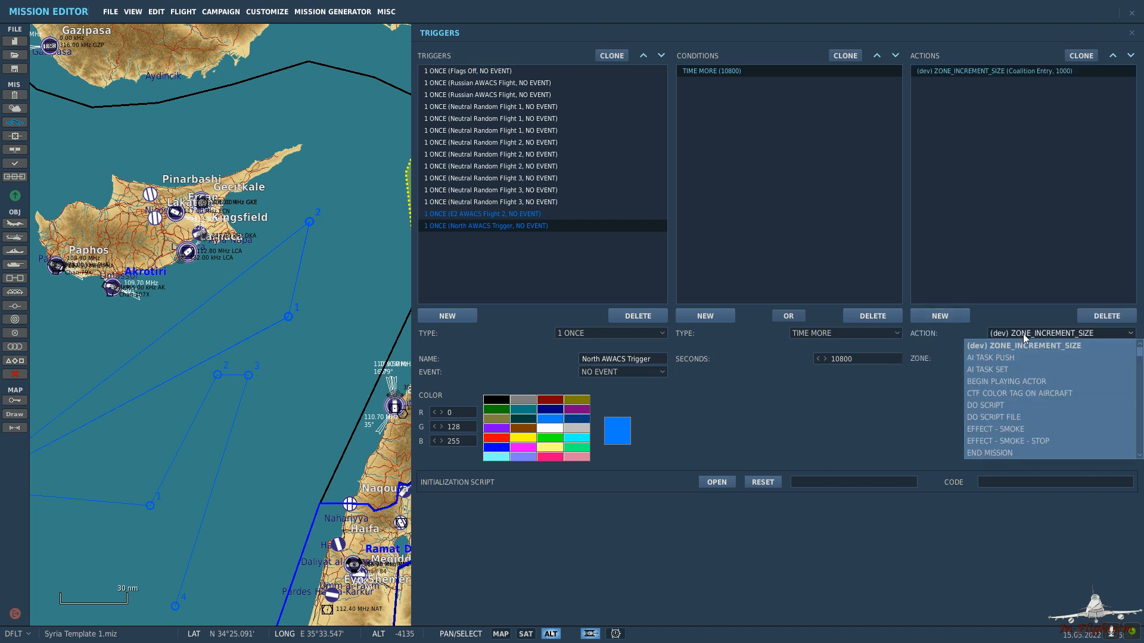
click(1021, 406)
click(1031, 360)
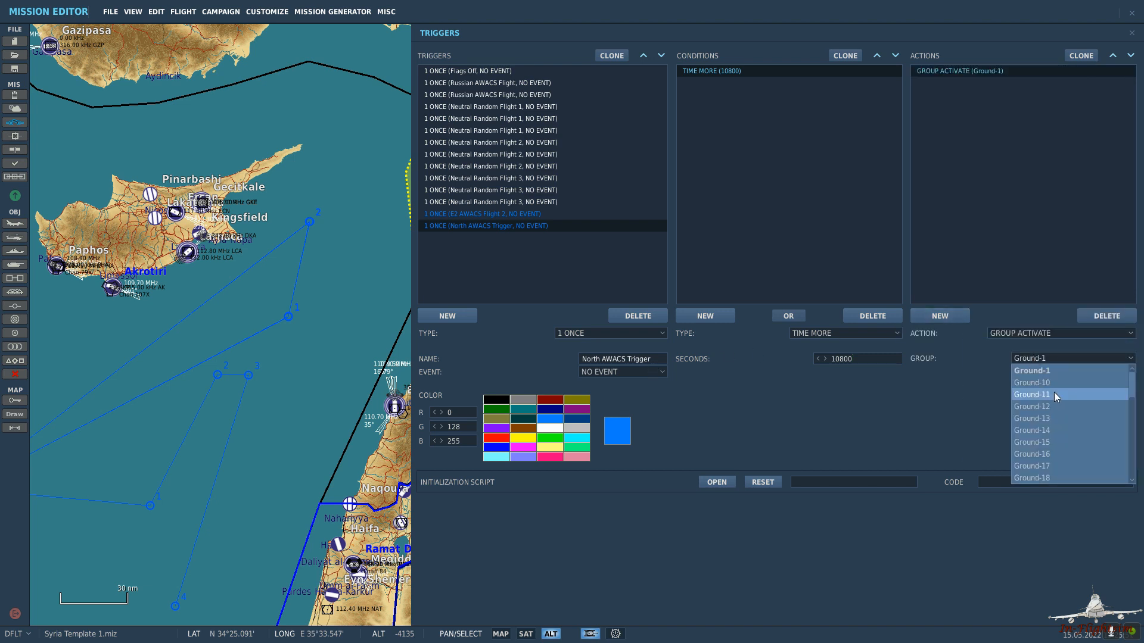
scroll(1053, 392, down, 3)
click(1091, 450)
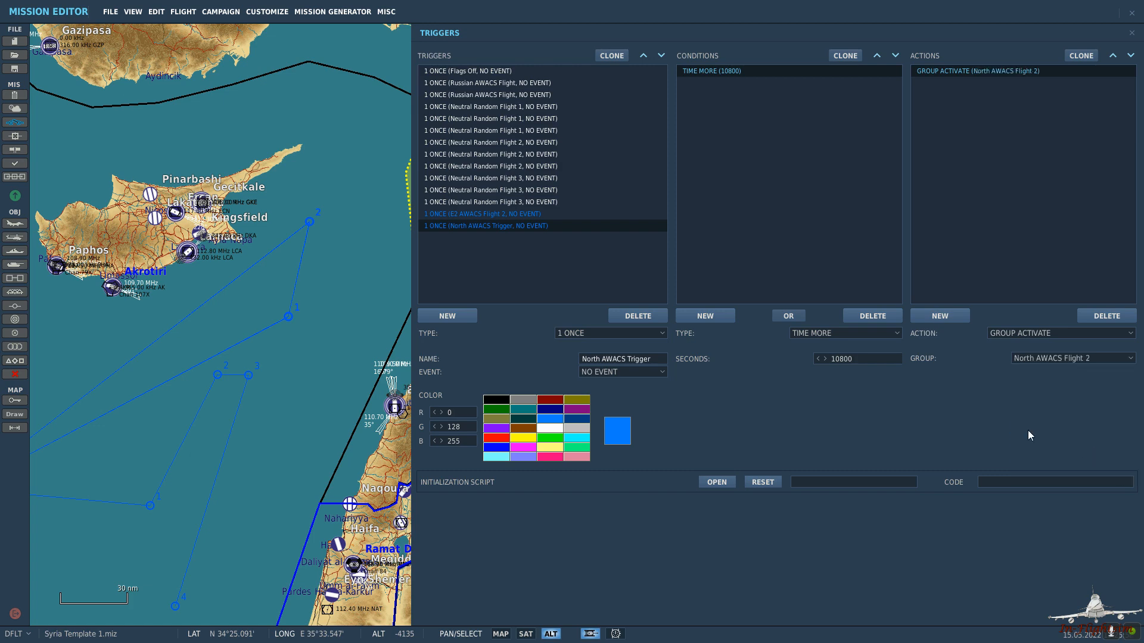
Examine the orbit and waypoint settings of North AWACS Flight 1 and North AWACS Flight 2 on the map.
click(350, 408)
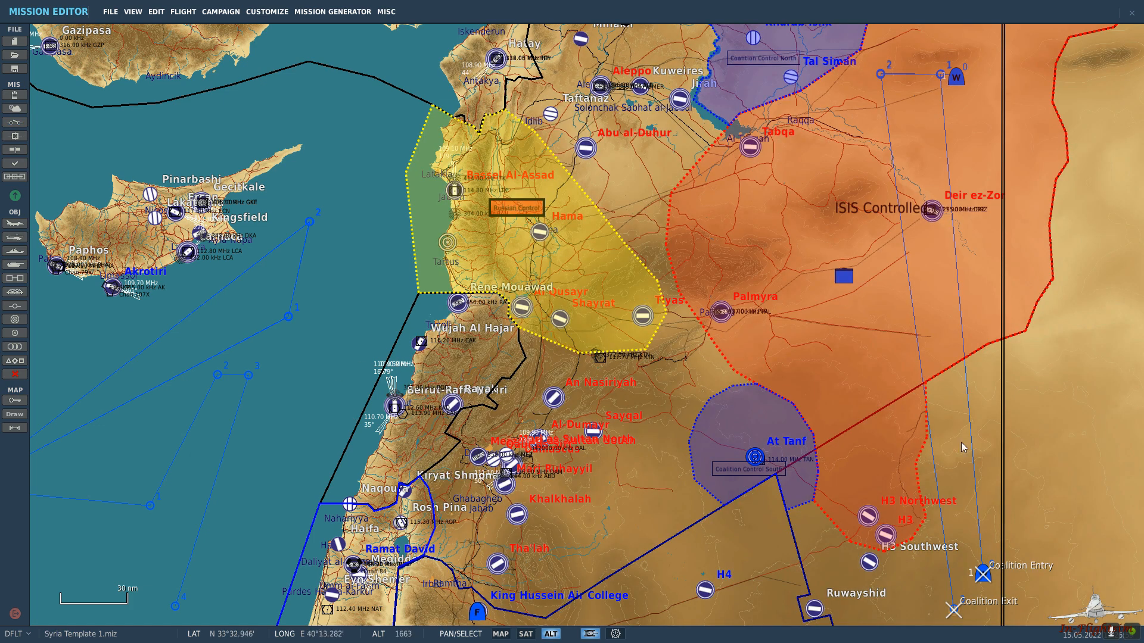
drag(1012, 417, 689, 388)
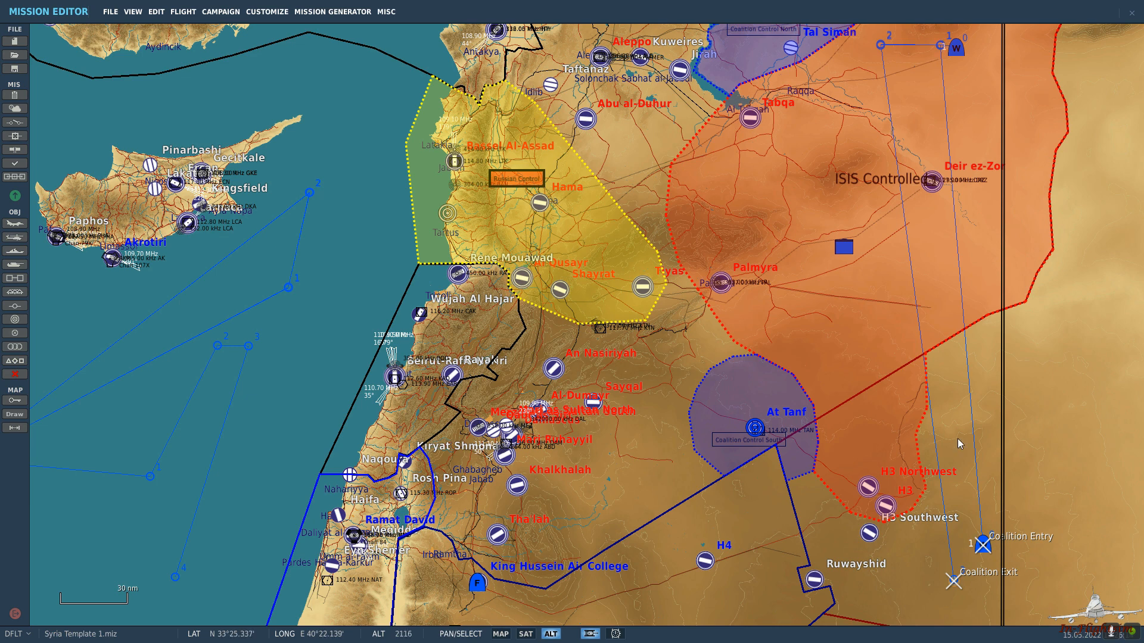
click(942, 49)
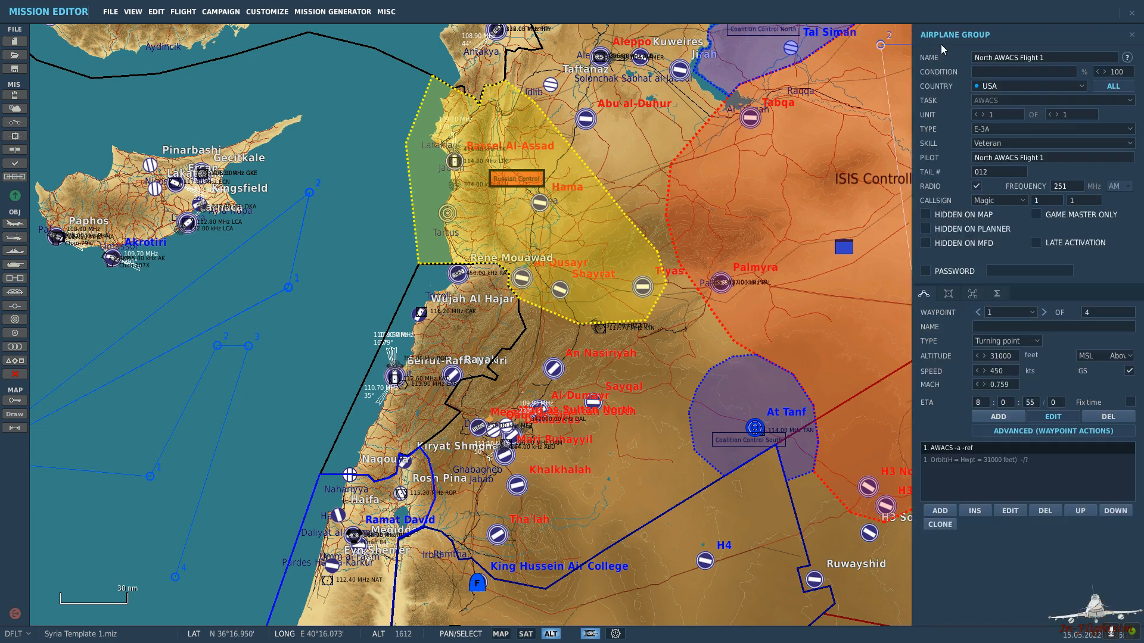
right_drag(942, 48, 709, 96)
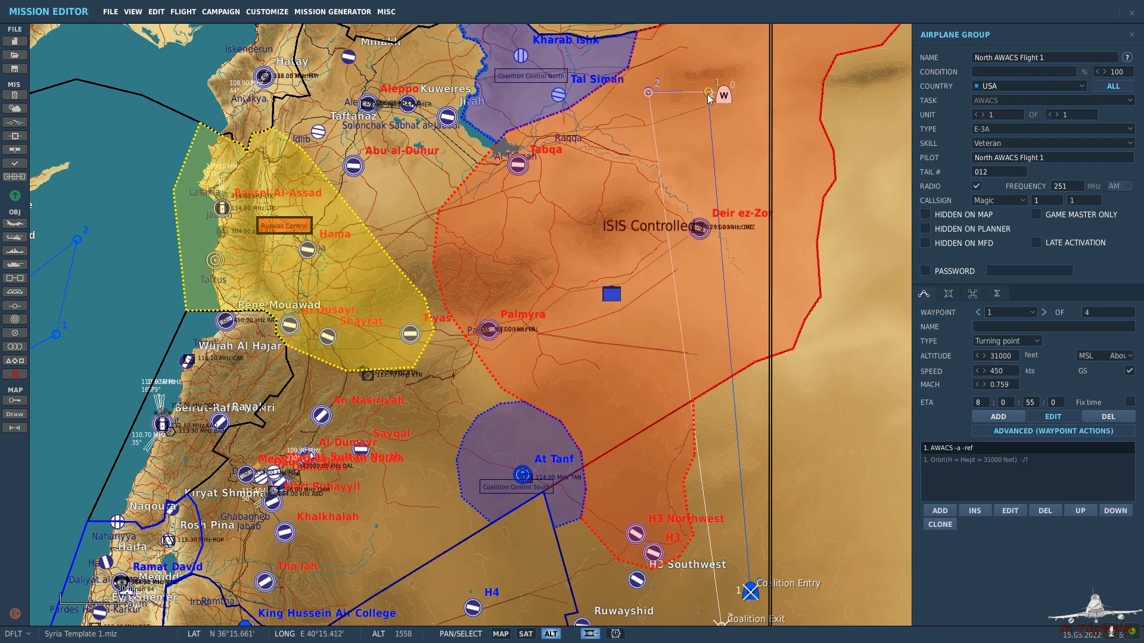
click(708, 95)
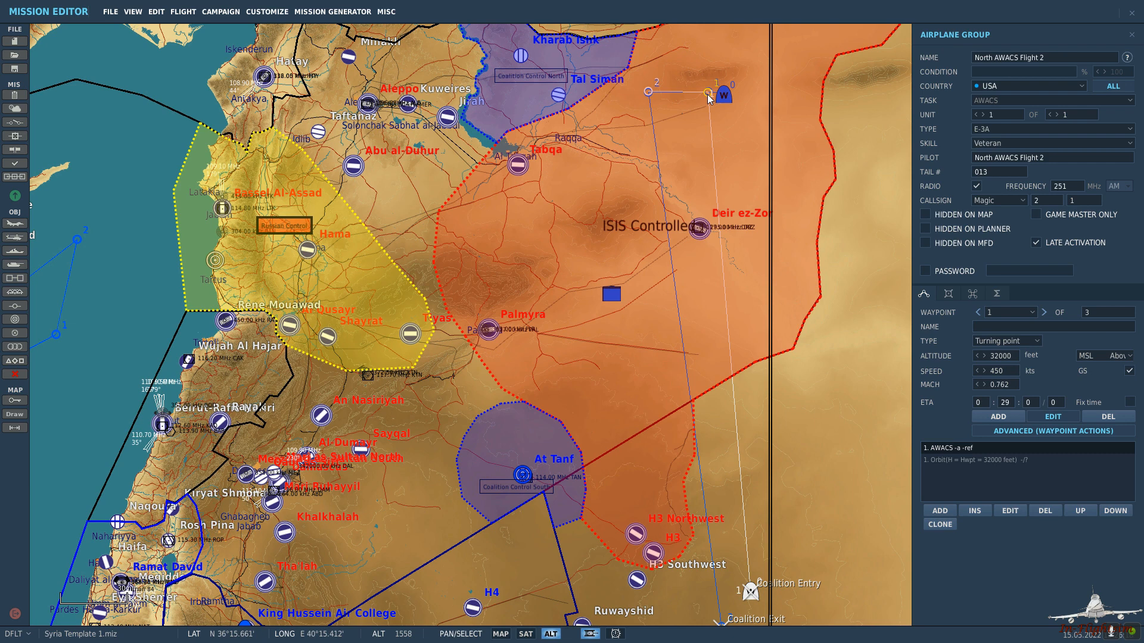
click(769, 377)
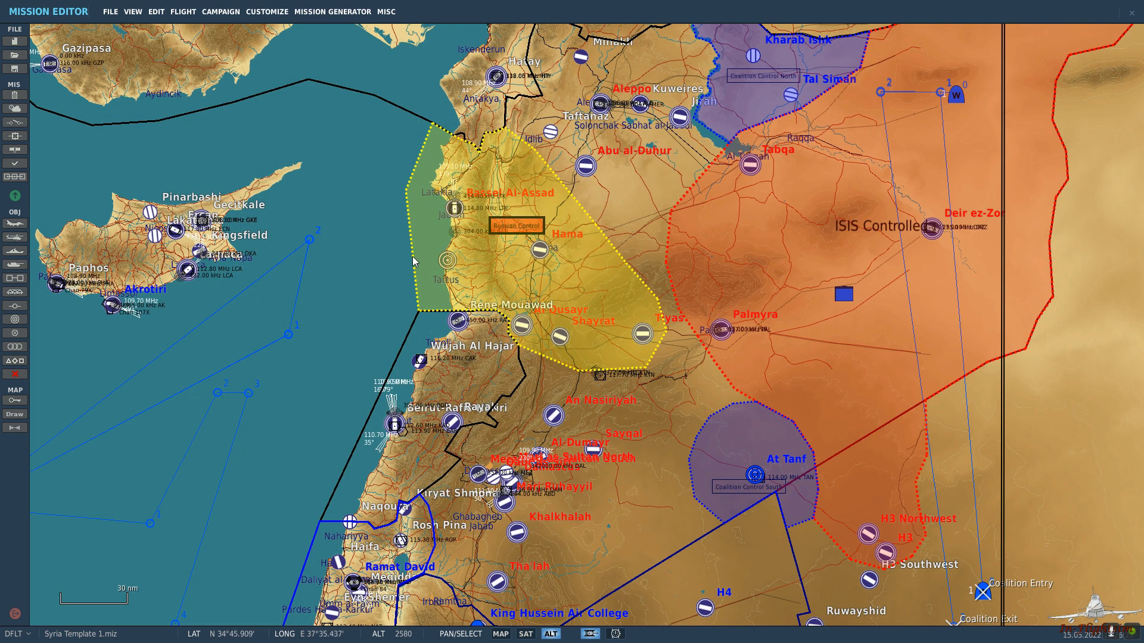
Set the North AWACS Trigger's TIME MORE condition to 9000 seconds and close the trigger settings.
click(15, 122)
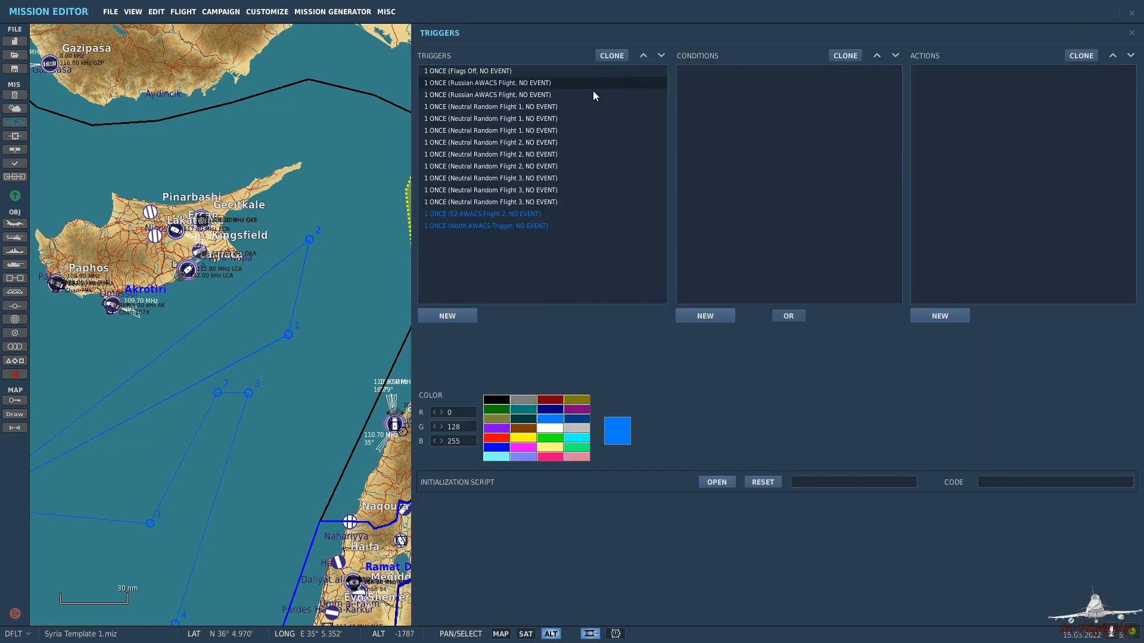
click(569, 225)
click(761, 70)
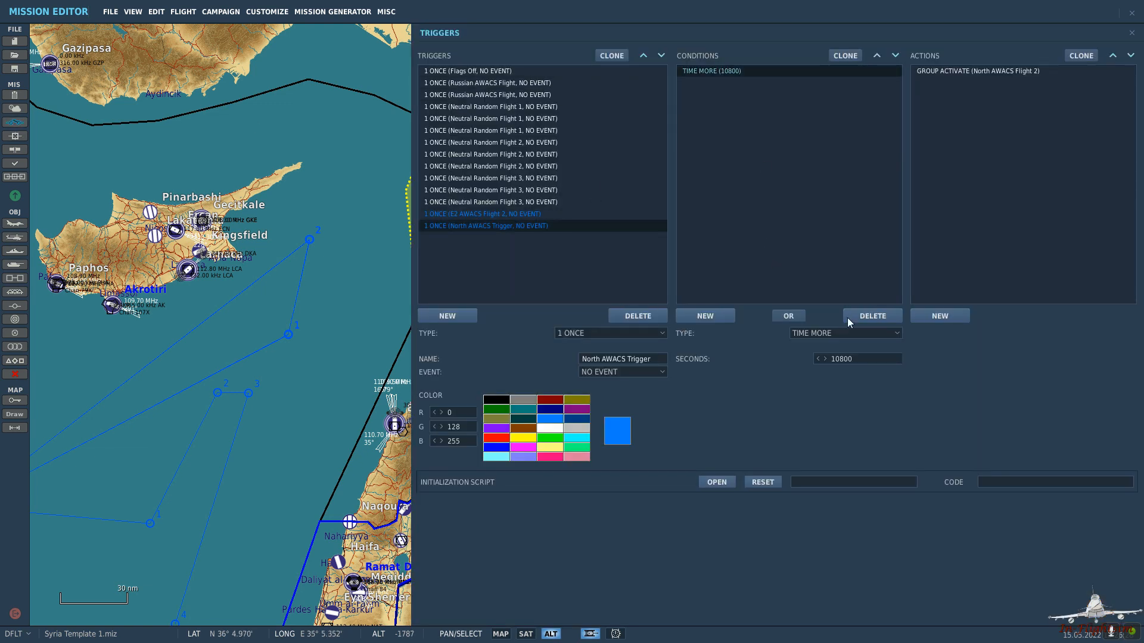
double_click(858, 358)
text(9000)
click(367, 320)
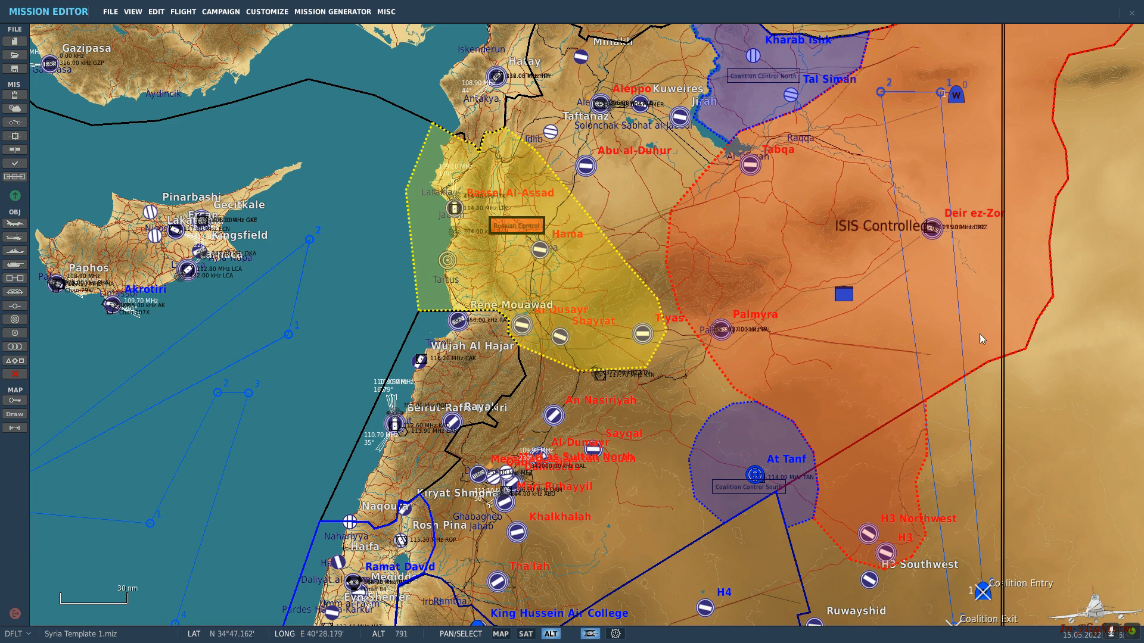
drag(825, 263, 824, 207)
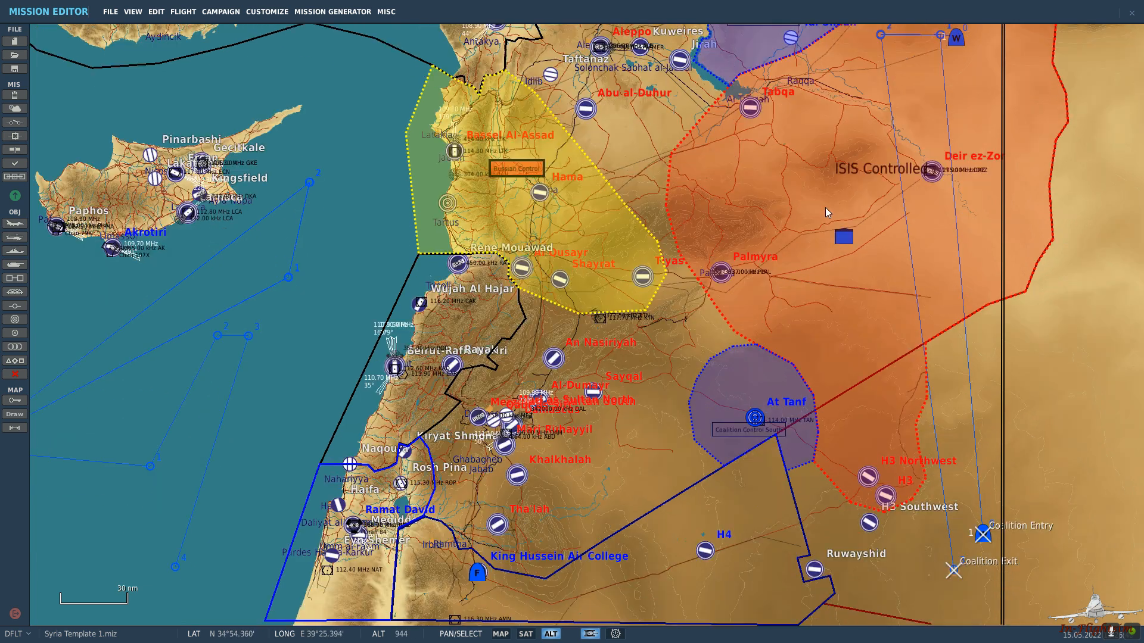
click(110, 11)
click(561, 200)
Create a 1 ONCE trigger named North AWACS De-Activate.
click(13, 123)
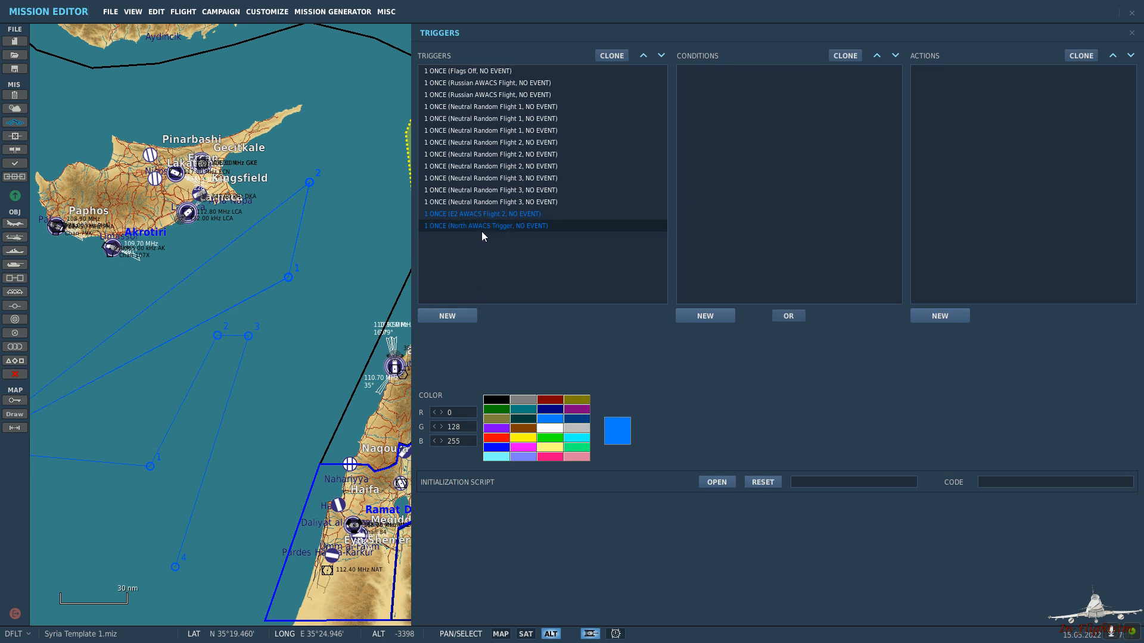
click(470, 316)
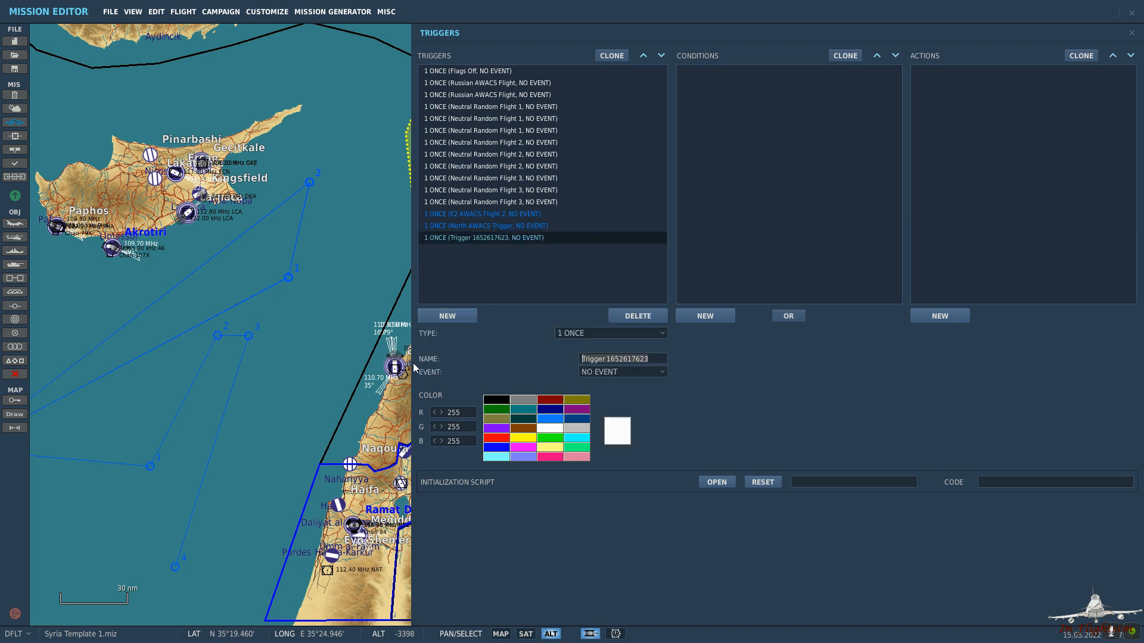
text(Norht)
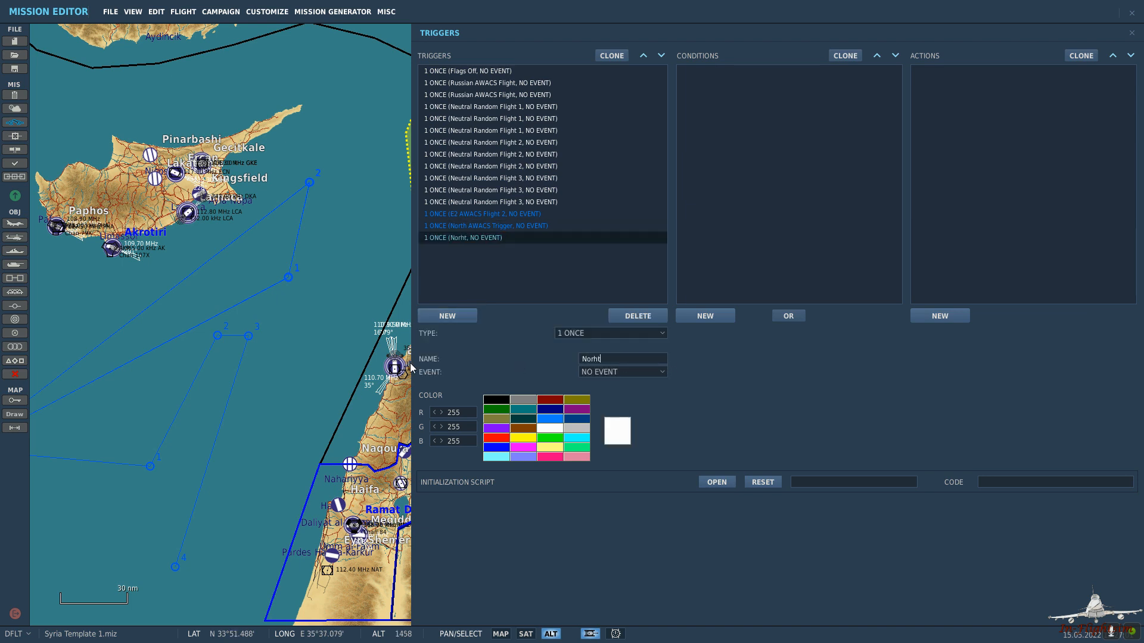
key(BackSpace)
key(BackSpace)
text(th AWACS De-Activate)
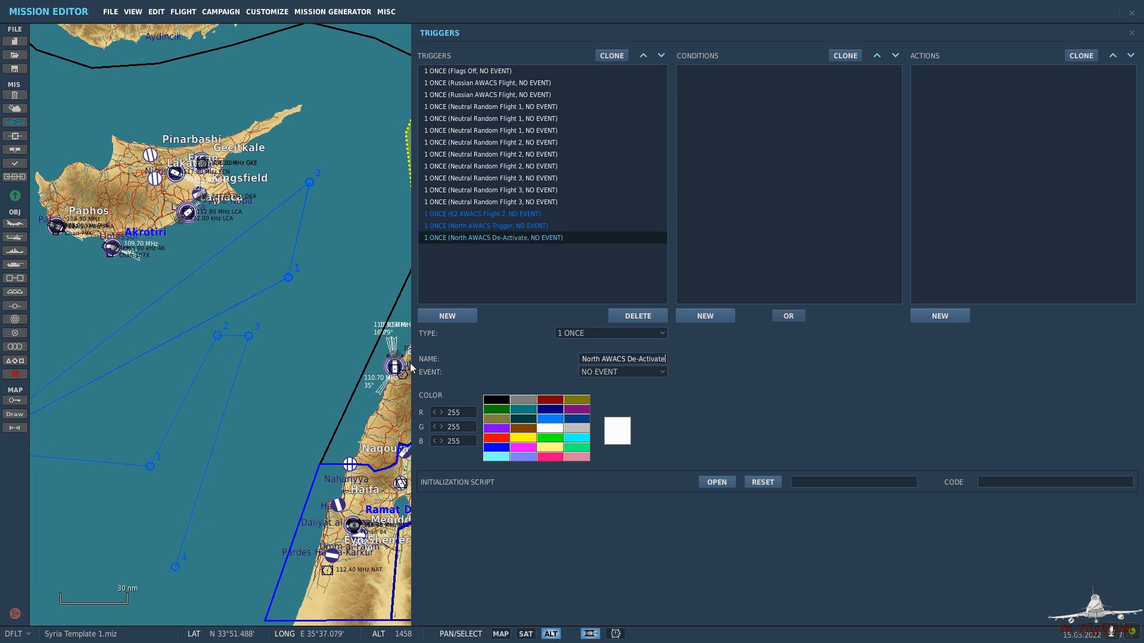
Add a UNIT INSIDE ZONE condition for North AWACS Flight 1 in the Coalition Exit zone to the North AWACS De-Activate trigger.
click(722, 316)
click(896, 333)
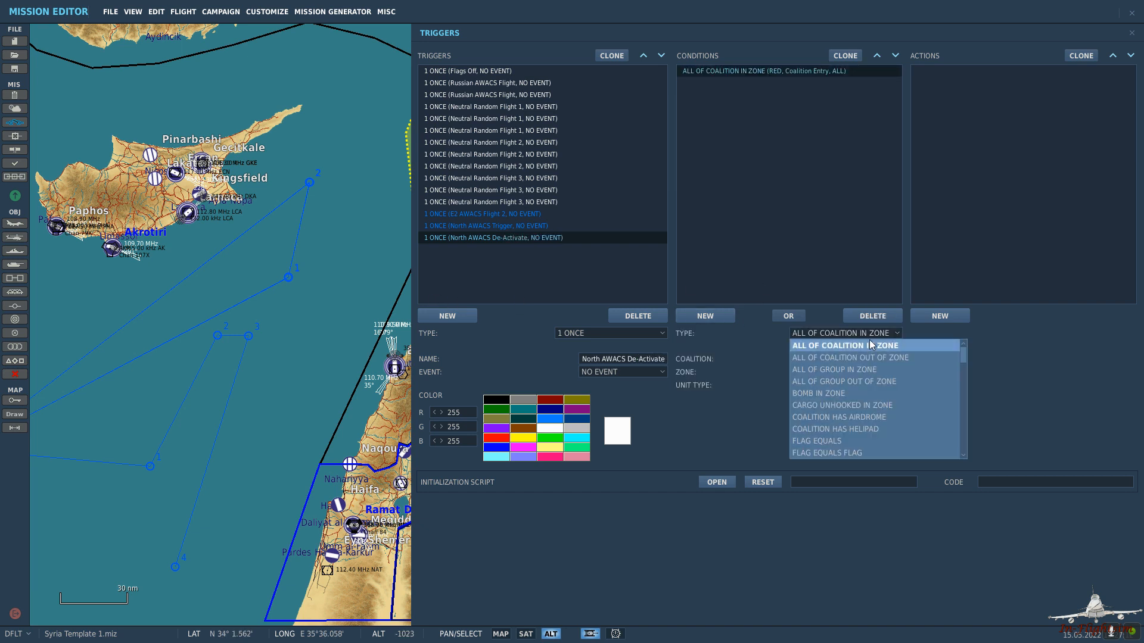
scroll(869, 369, down, 12)
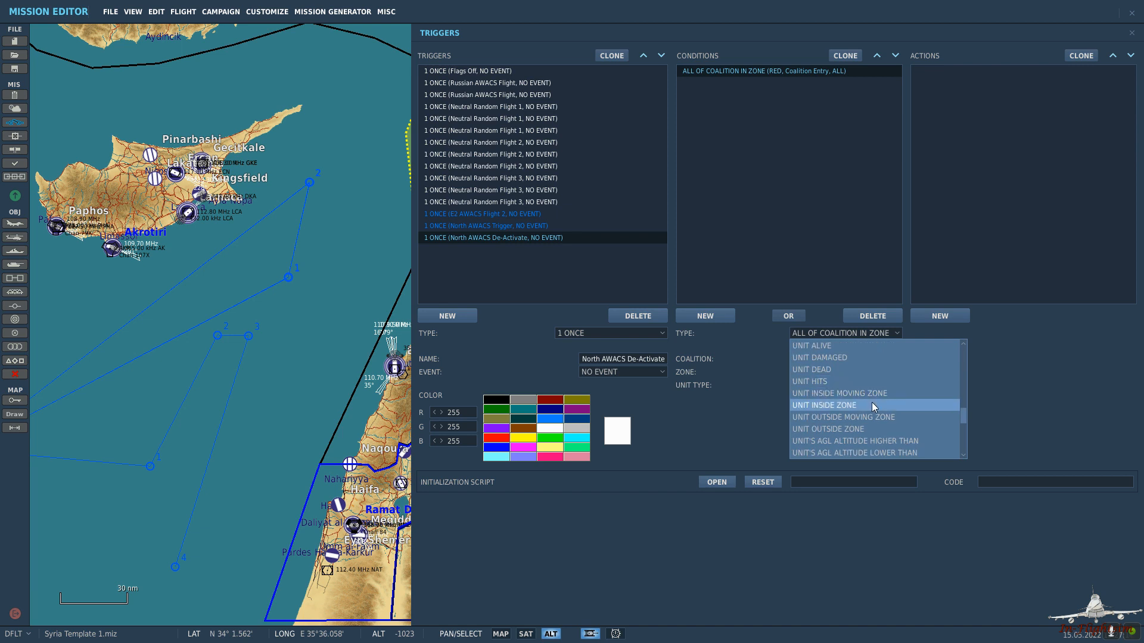
click(871, 405)
click(869, 359)
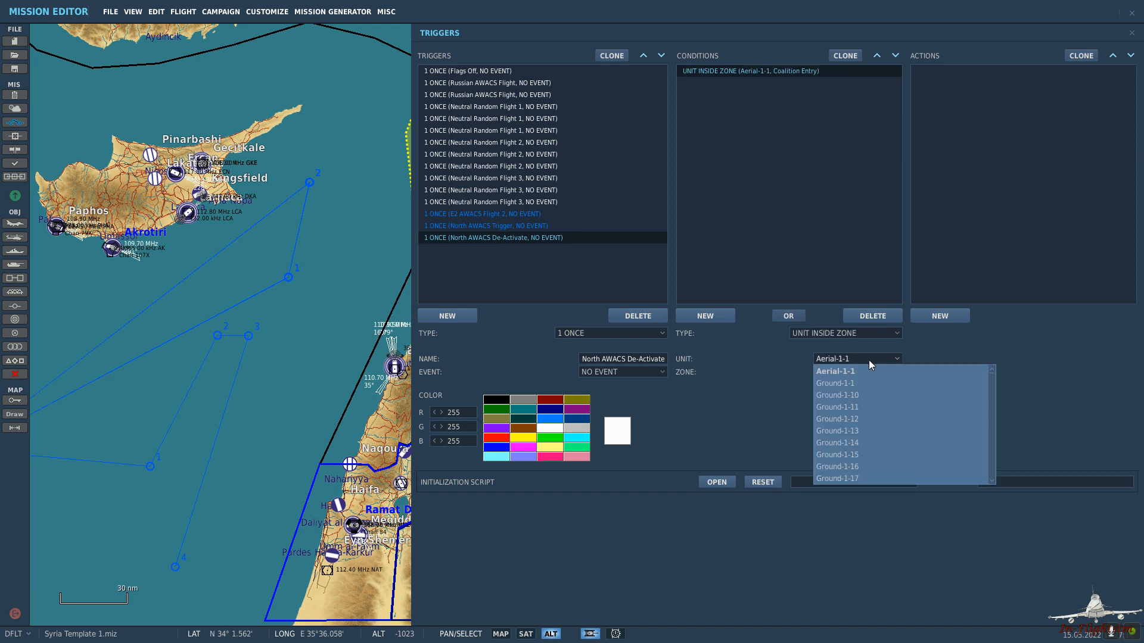
scroll(882, 409, down, 1)
drag(991, 389, 991, 442)
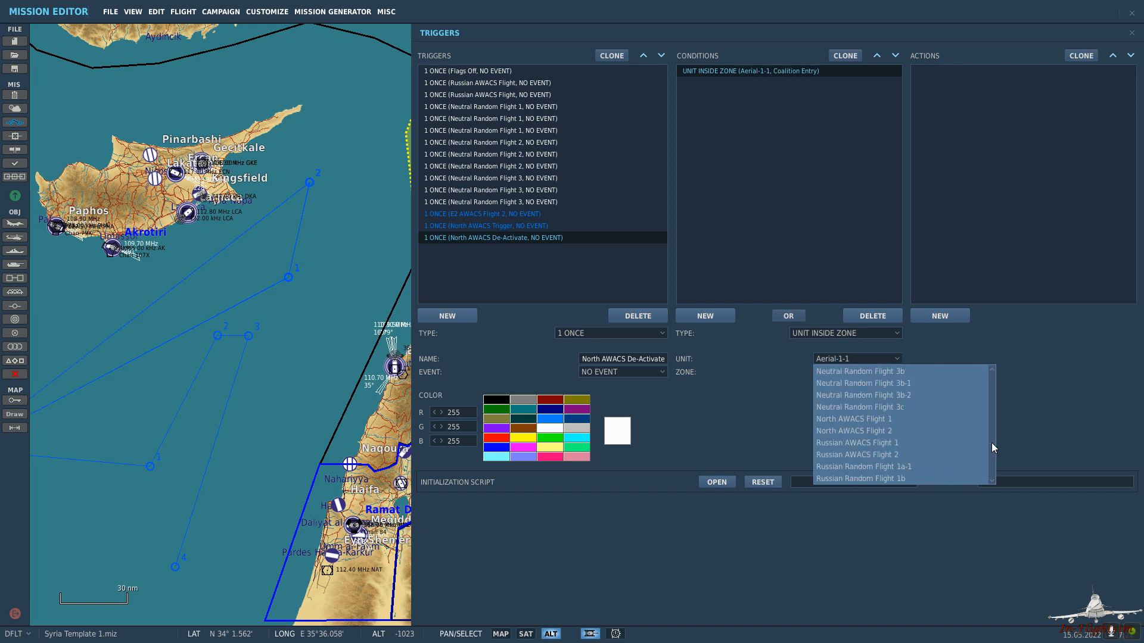
click(935, 418)
click(874, 370)
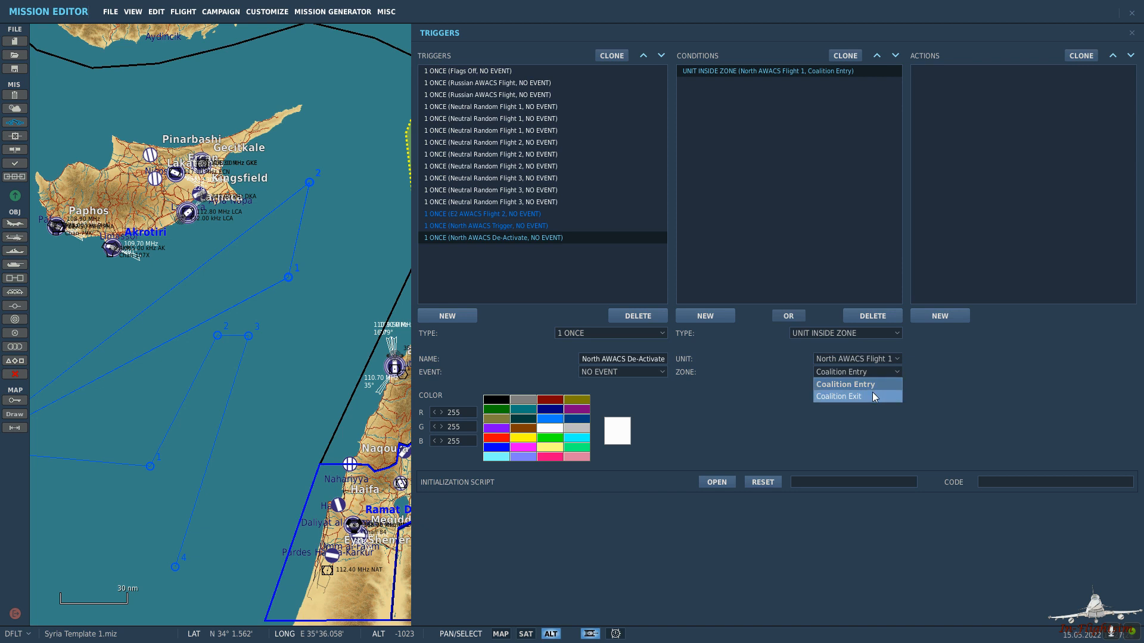
click(872, 393)
Add a GROUP DEACTIVATE action for North AWACS Flight 1 to the North AWACS De-Activate trigger.
click(947, 320)
click(1027, 332)
scroll(1047, 392, down, 5)
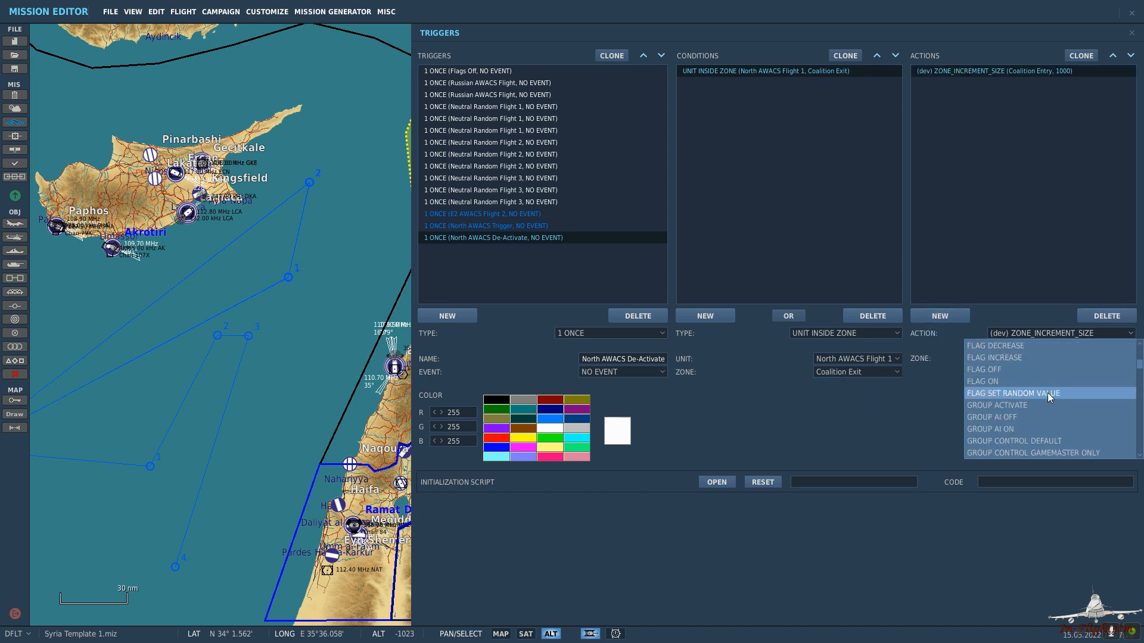
scroll(1035, 393, down, 3)
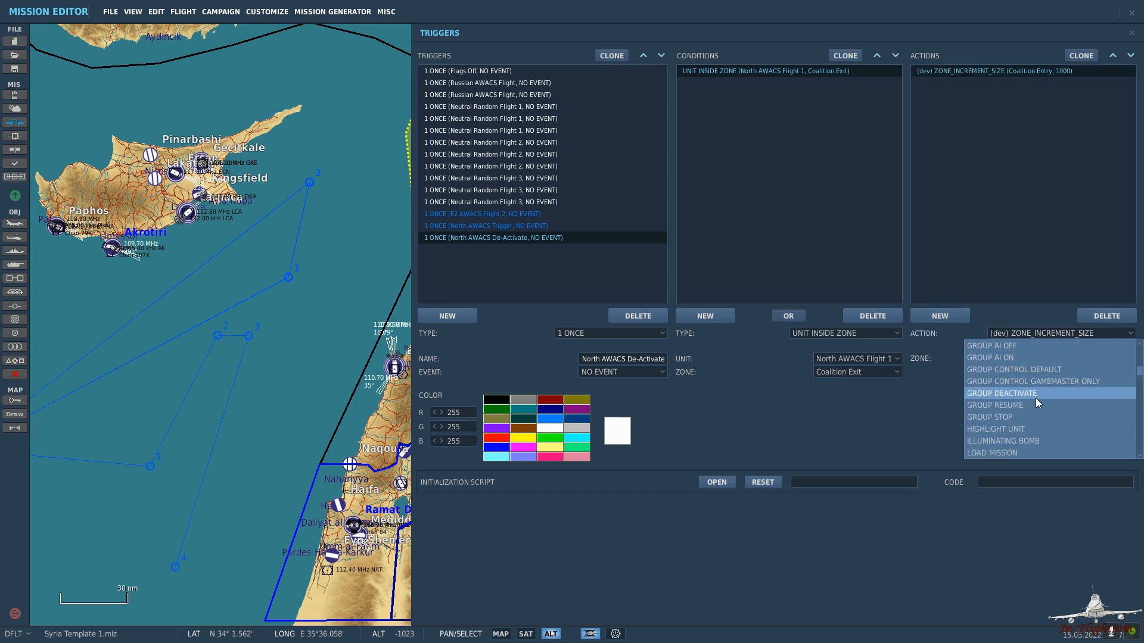
click(1036, 398)
click(1040, 359)
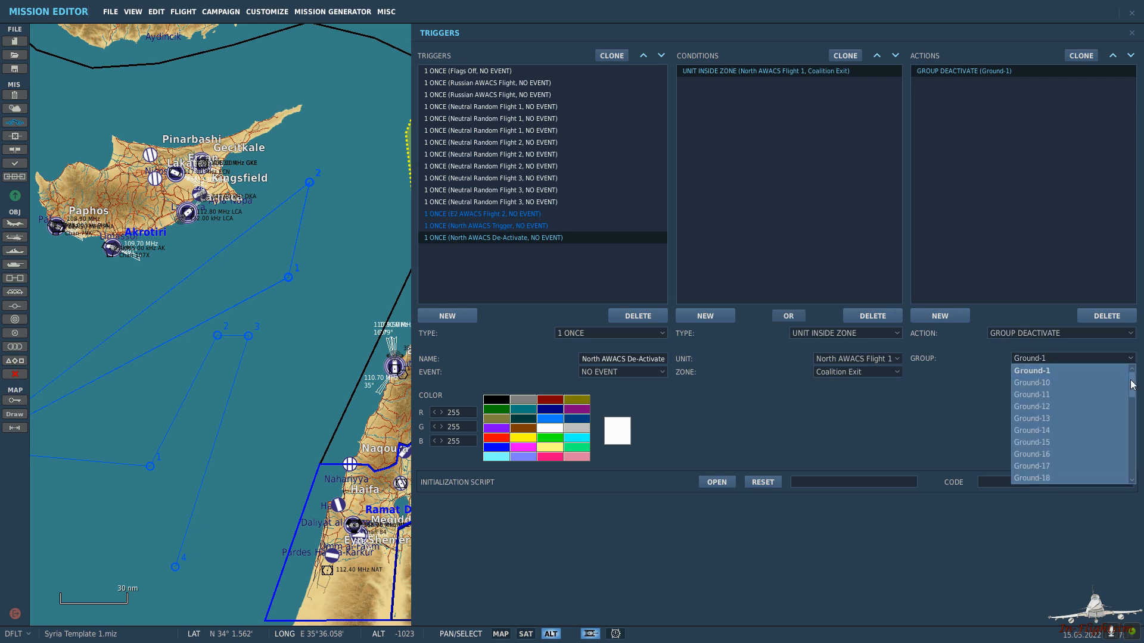
drag(1132, 384, 1131, 442)
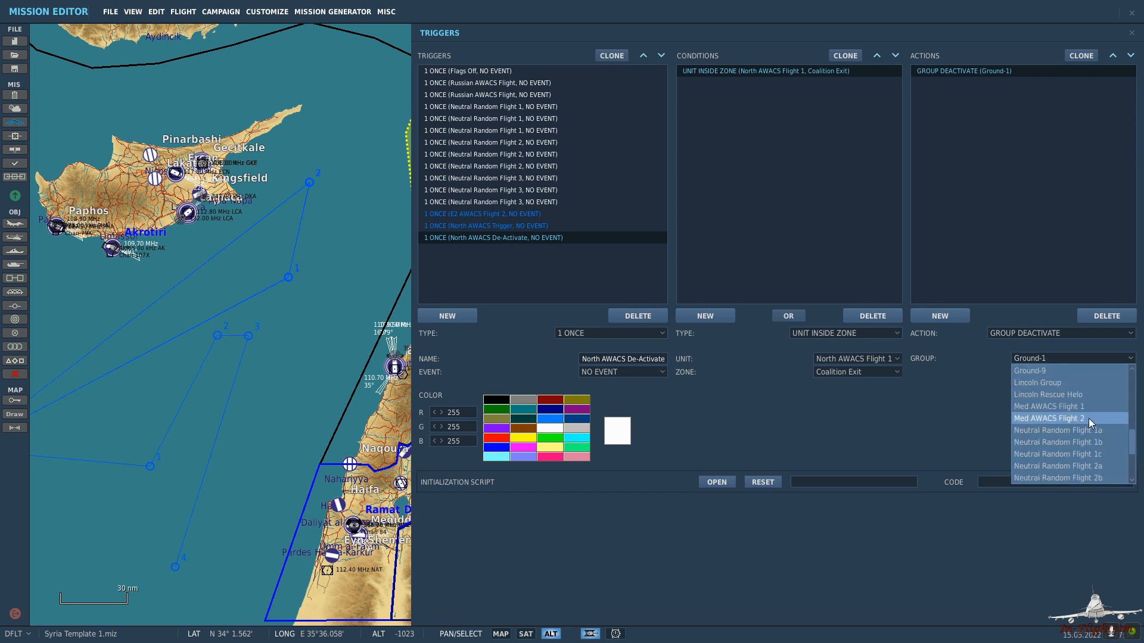
scroll(1095, 421, down, 3)
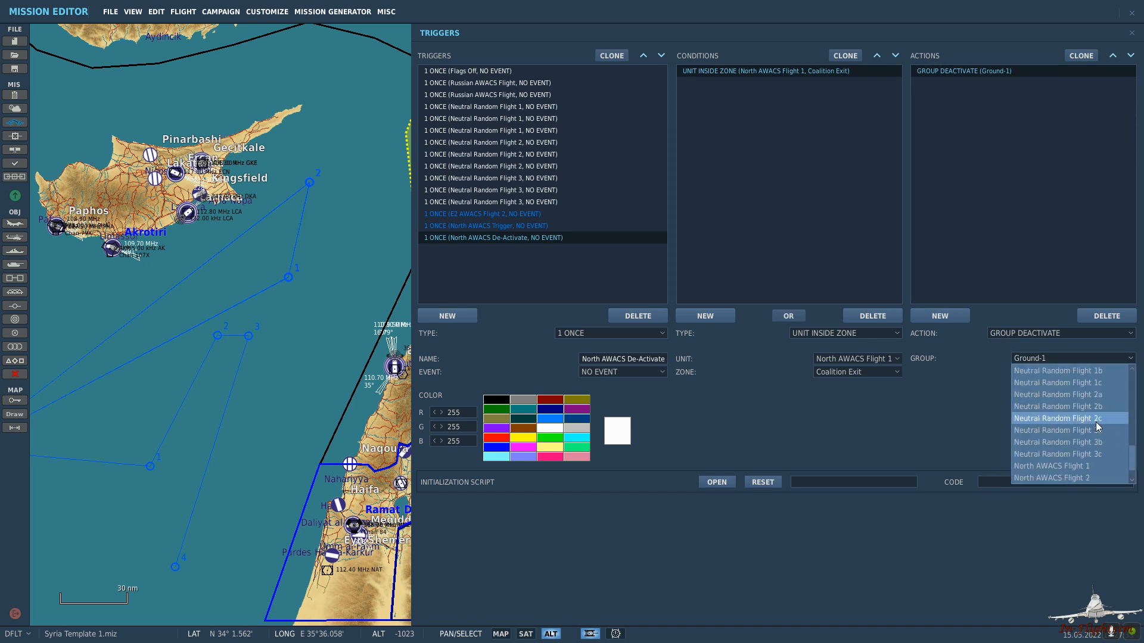
click(1085, 467)
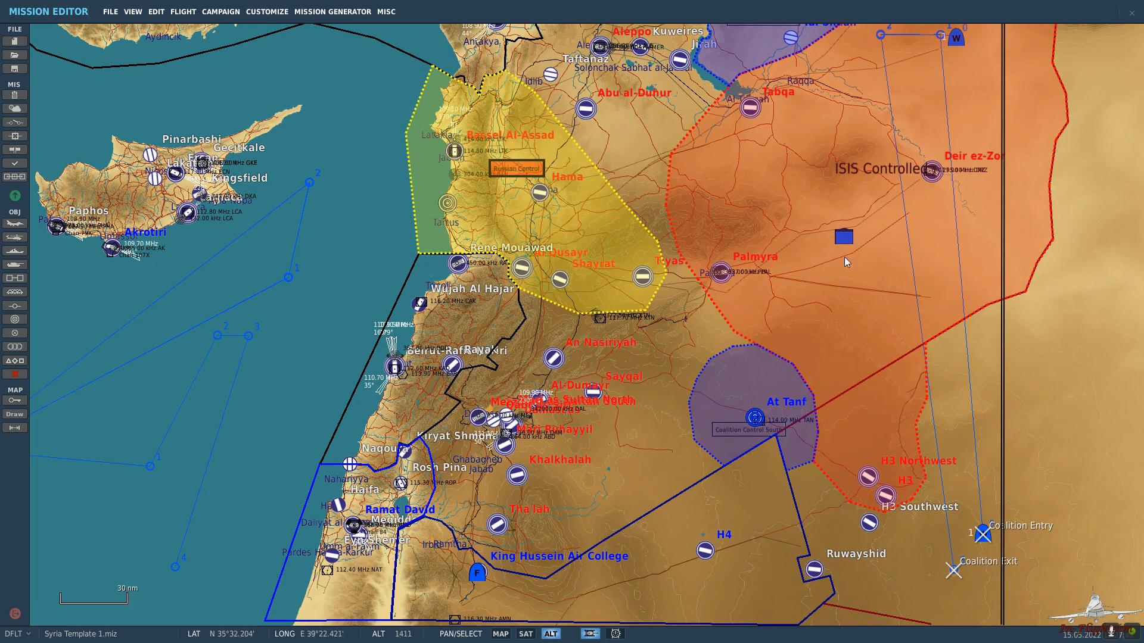
scroll(957, 570, up, 3)
scroll(957, 573, up, 2)
scroll(955, 569, down, 6)
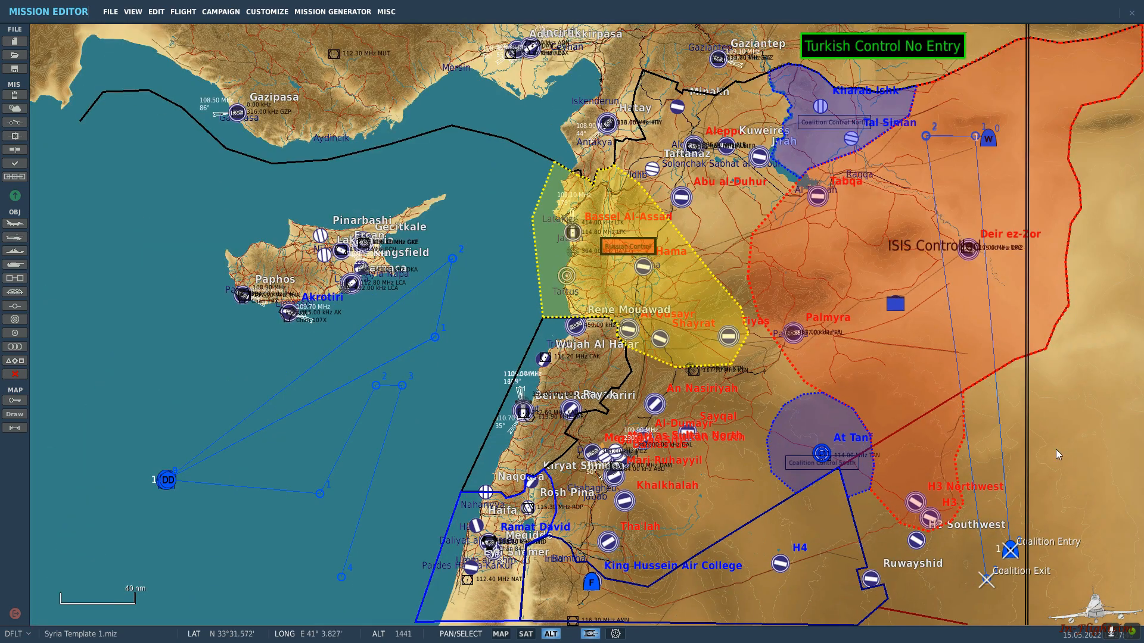
scroll(966, 453, up, 2)
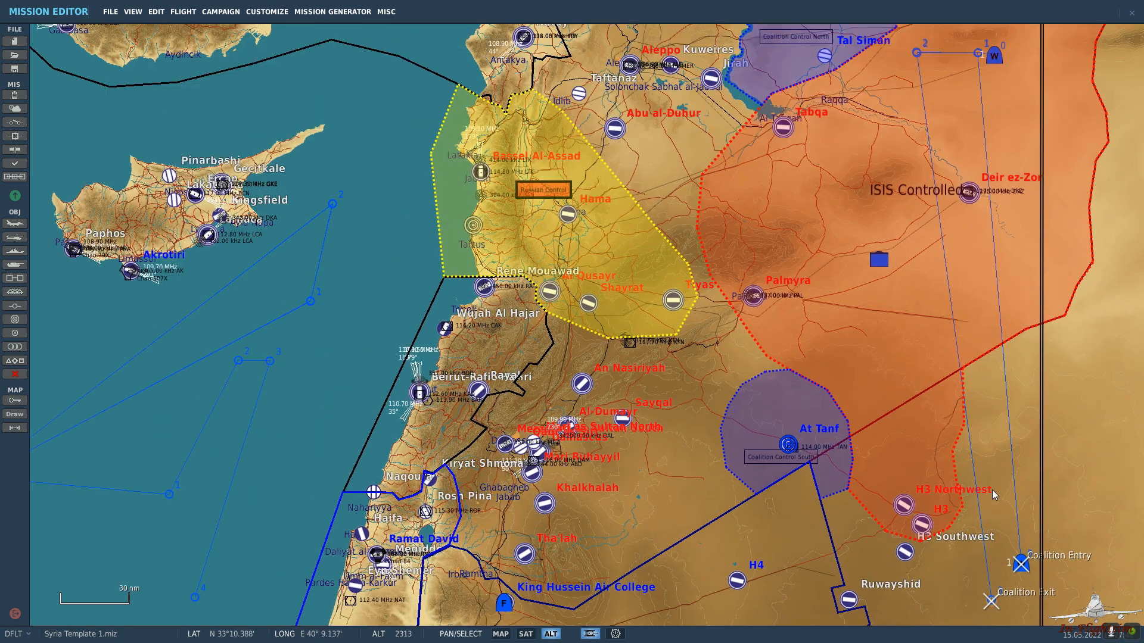
drag(604, 466, 595, 467)
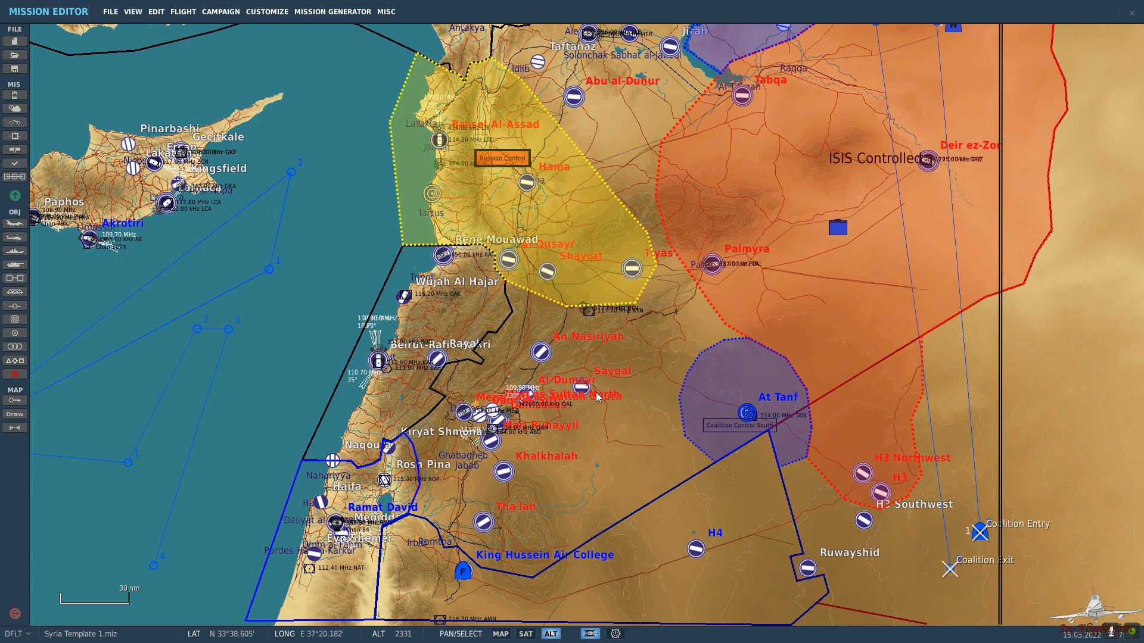
click(628, 424)
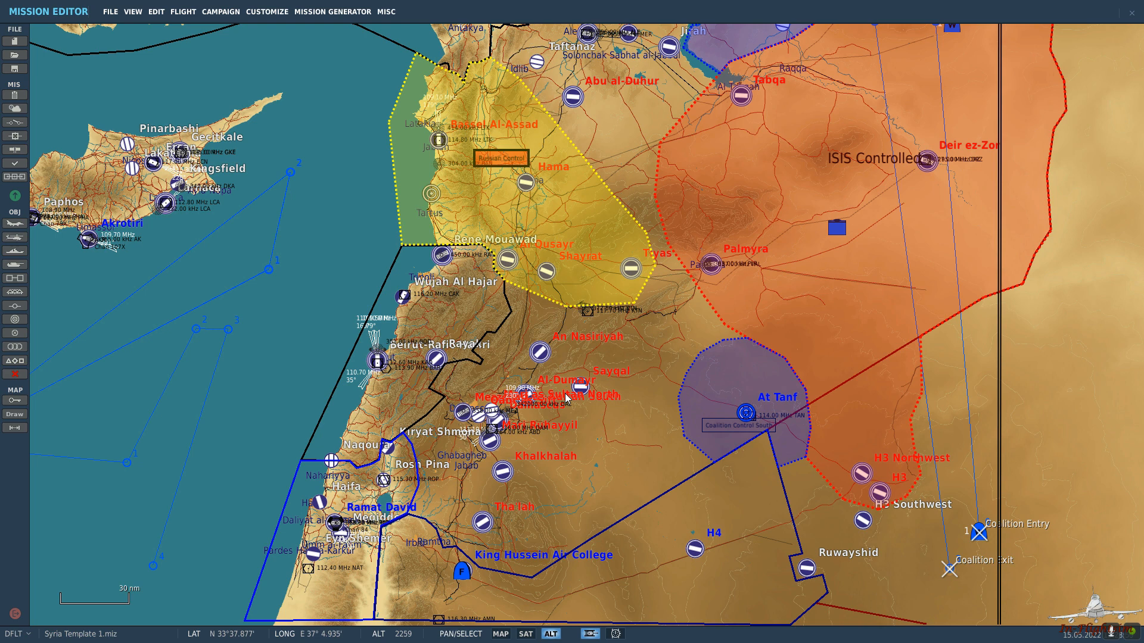
Place a new USA E-3A AWACS airplane group just east of the At Tanf coalition zone.
click(17, 225)
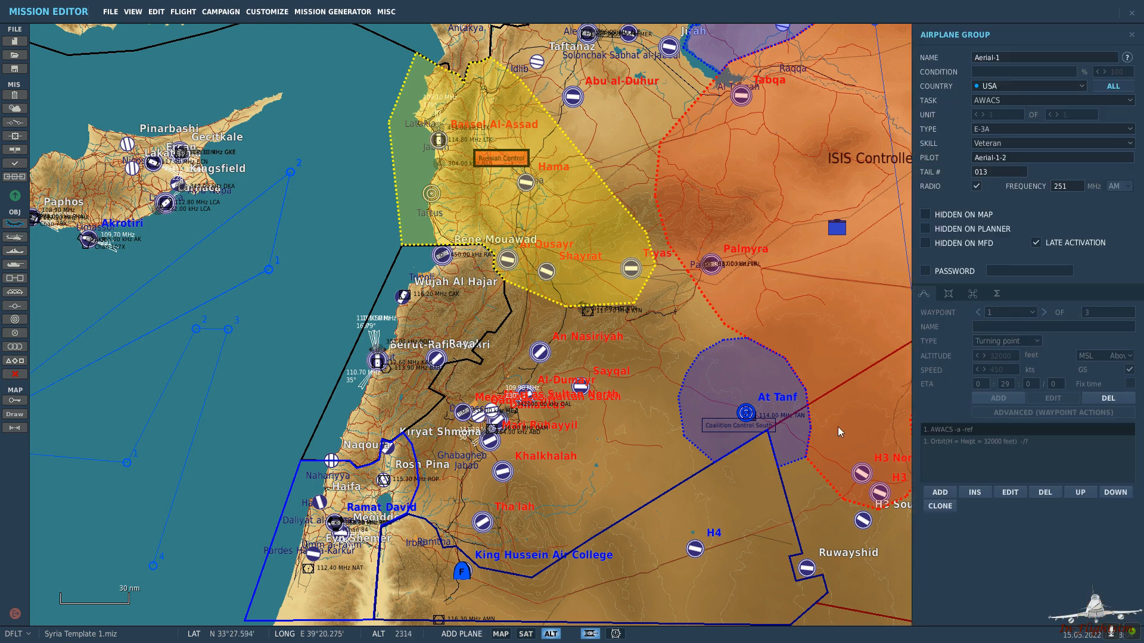
right_drag(840, 406, 728, 359)
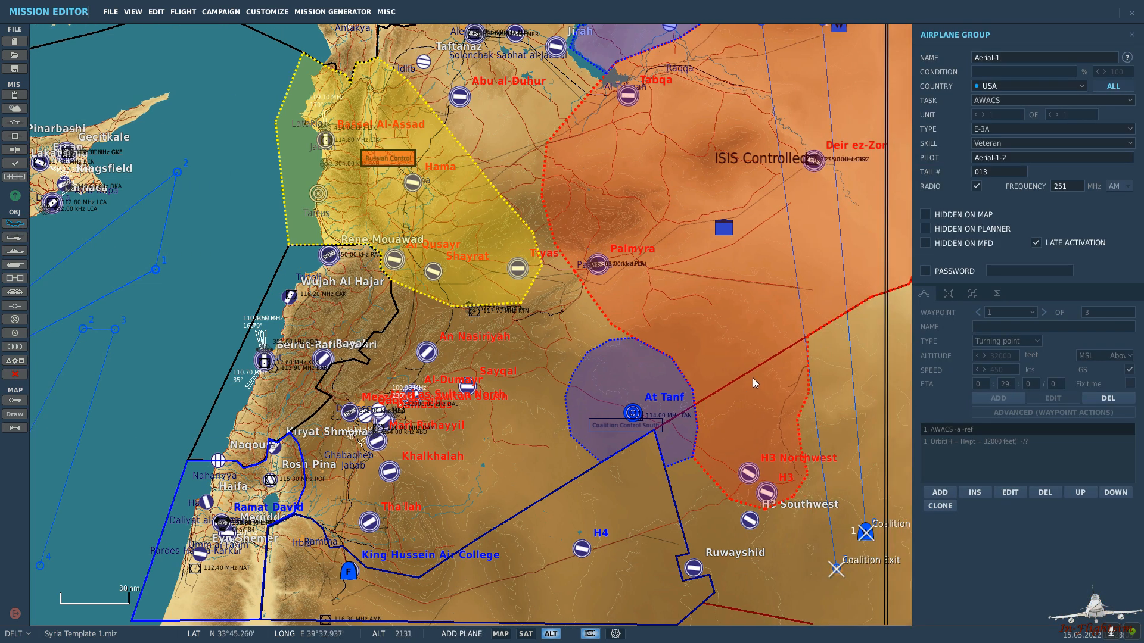
scroll(752, 378, down, 1)
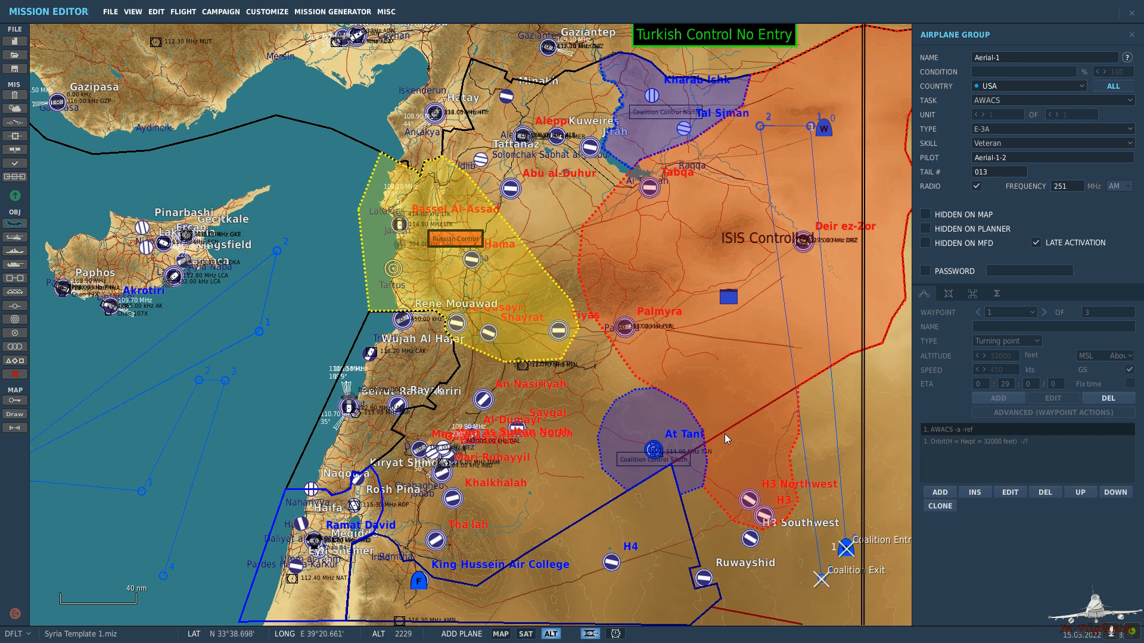
click(721, 433)
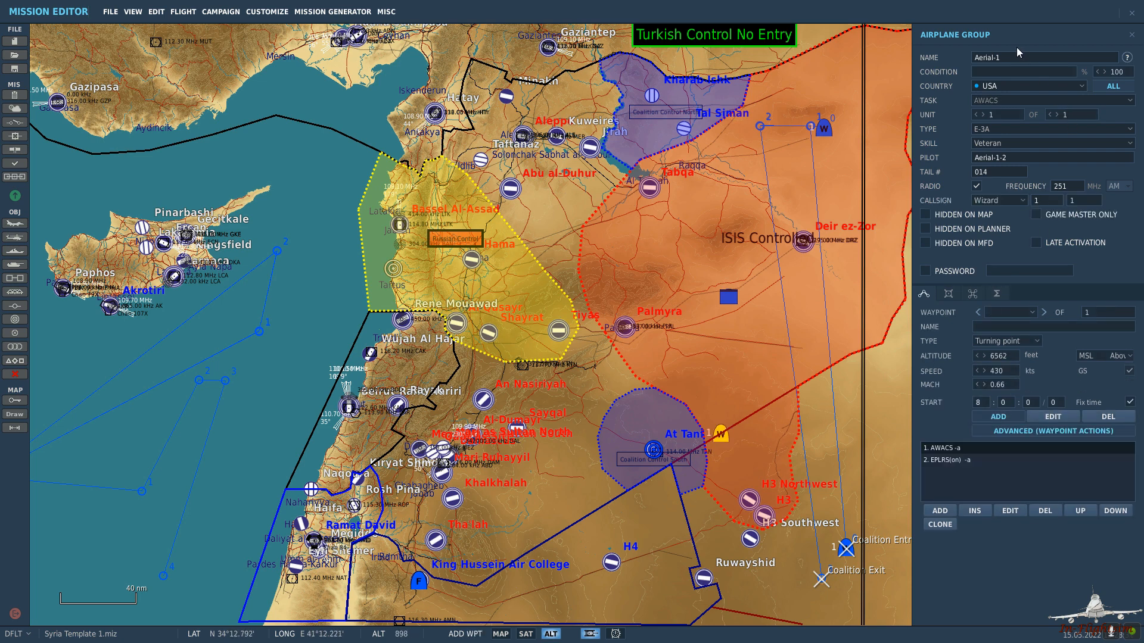
Name both the new E-3A group and its pilot South AWACS Flight 1.
text(South AWACS Flight 1)
drag(1089, 56, 875, 57)
key(ctrl+c)
double_click(992, 157)
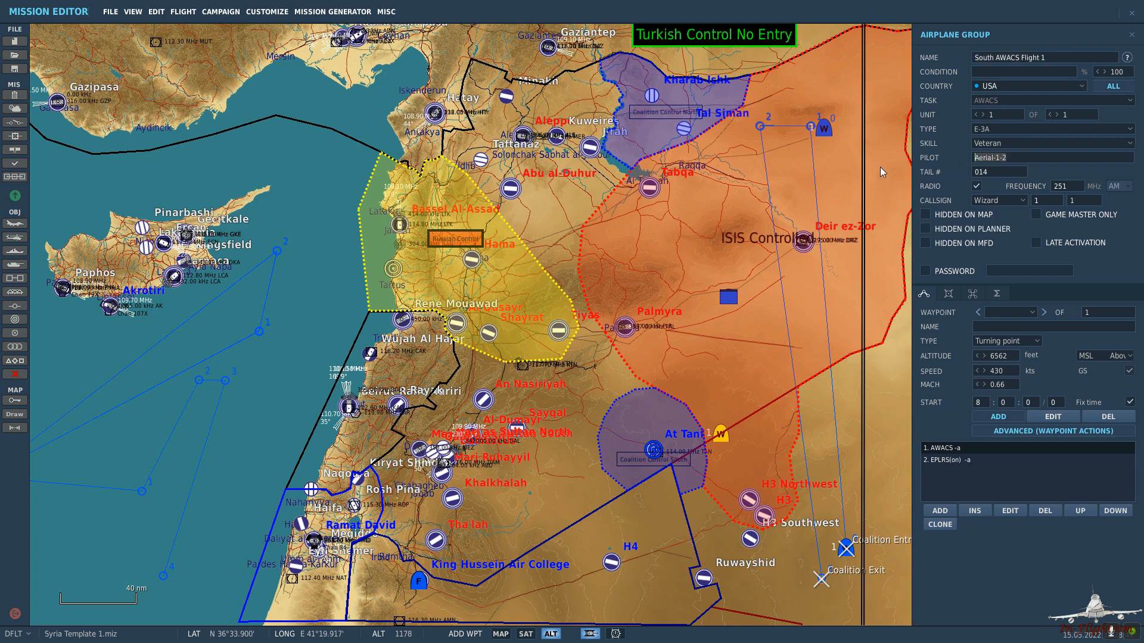
key(ctrl+v)
click(1012, 201)
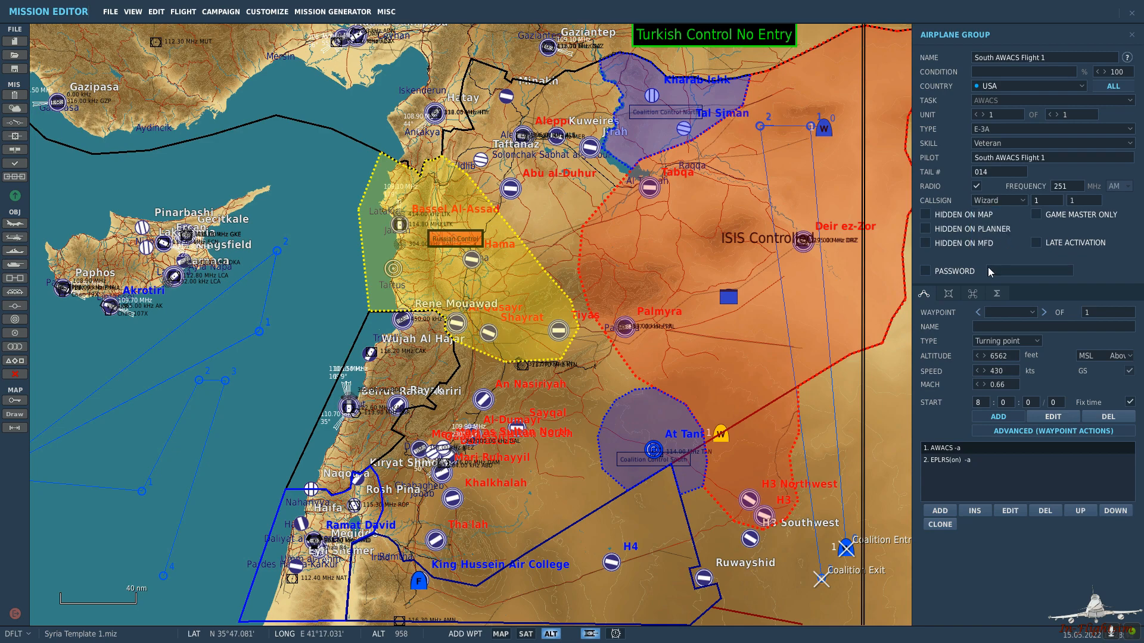
Try the 966th AACS blue-stripe and various NATO paint schemes on the E-3A of South AWACS Flight 1.
click(949, 294)
click(274, 361)
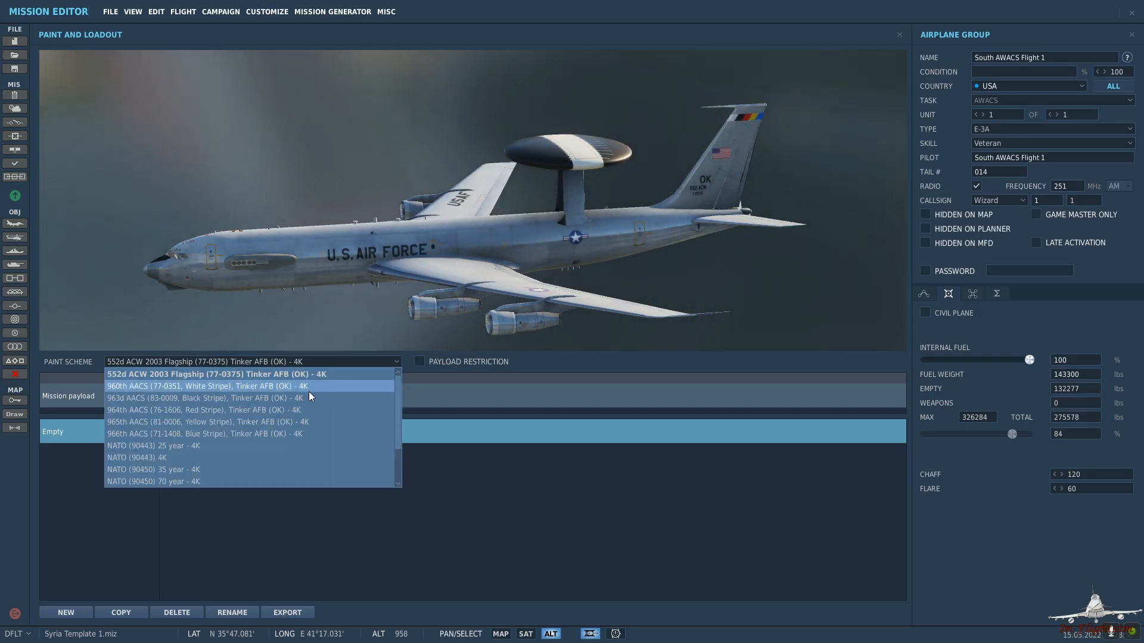
click(275, 434)
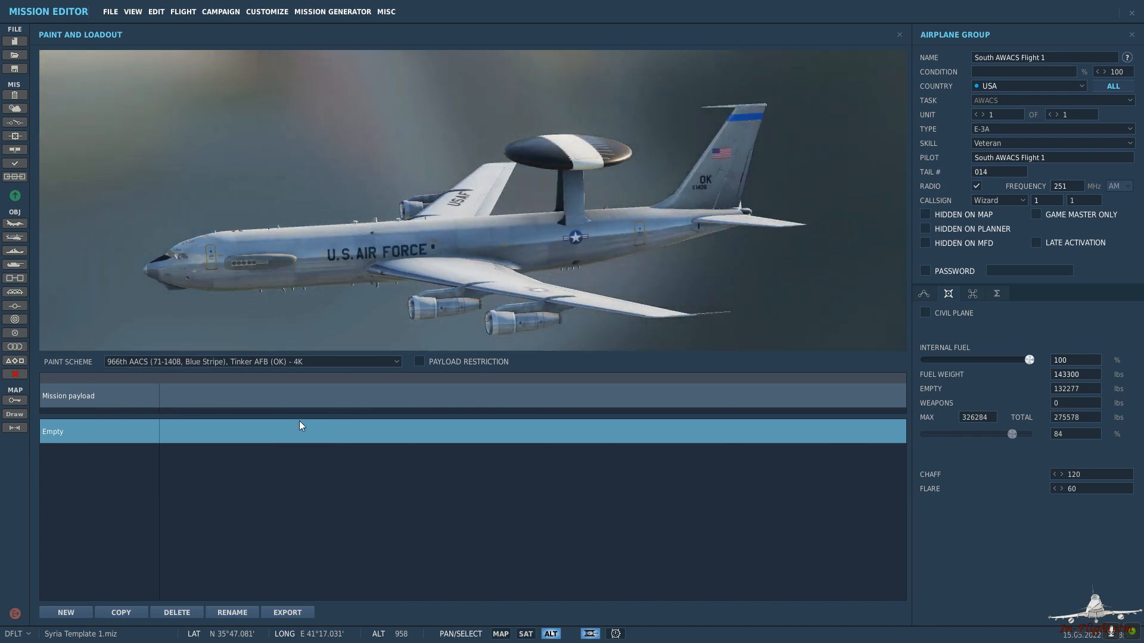
click(316, 362)
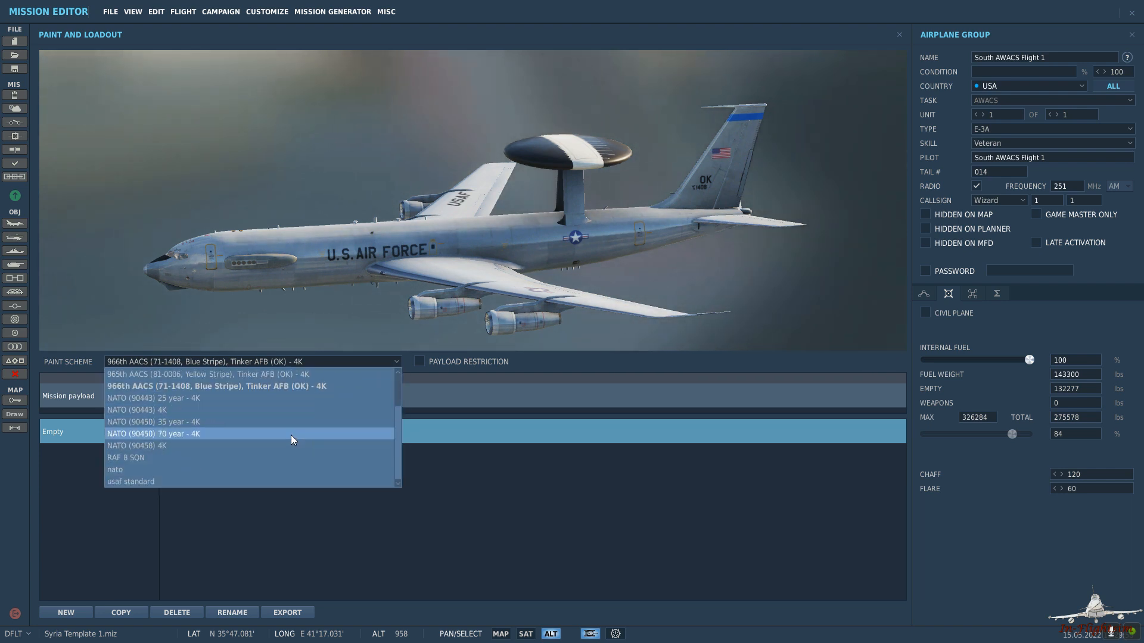
click(260, 398)
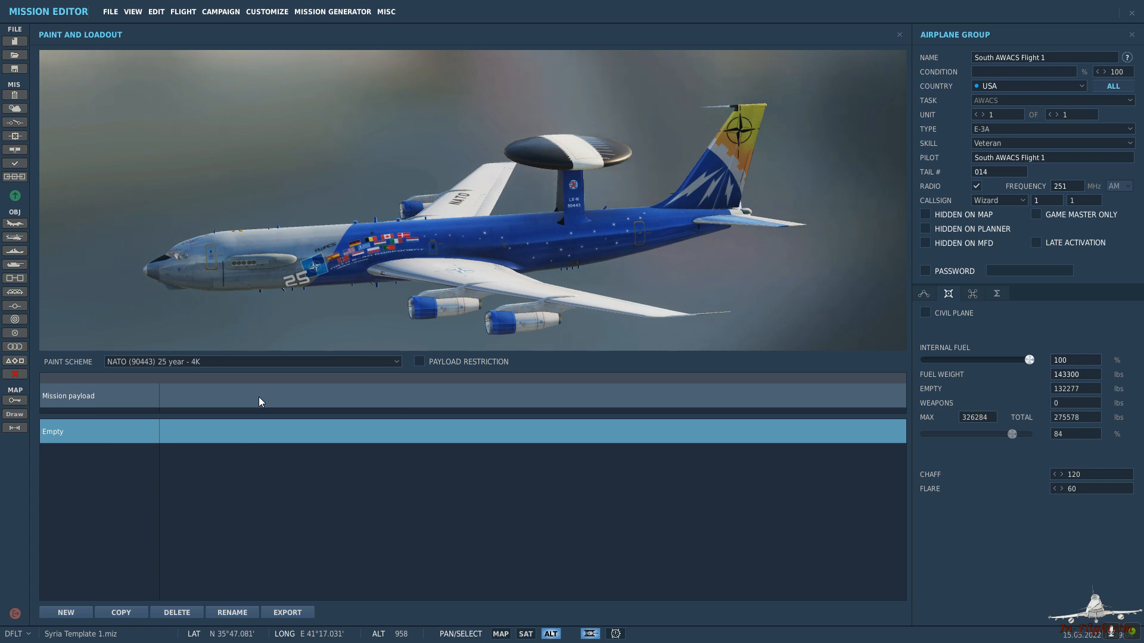
key(Down)
key(Down)
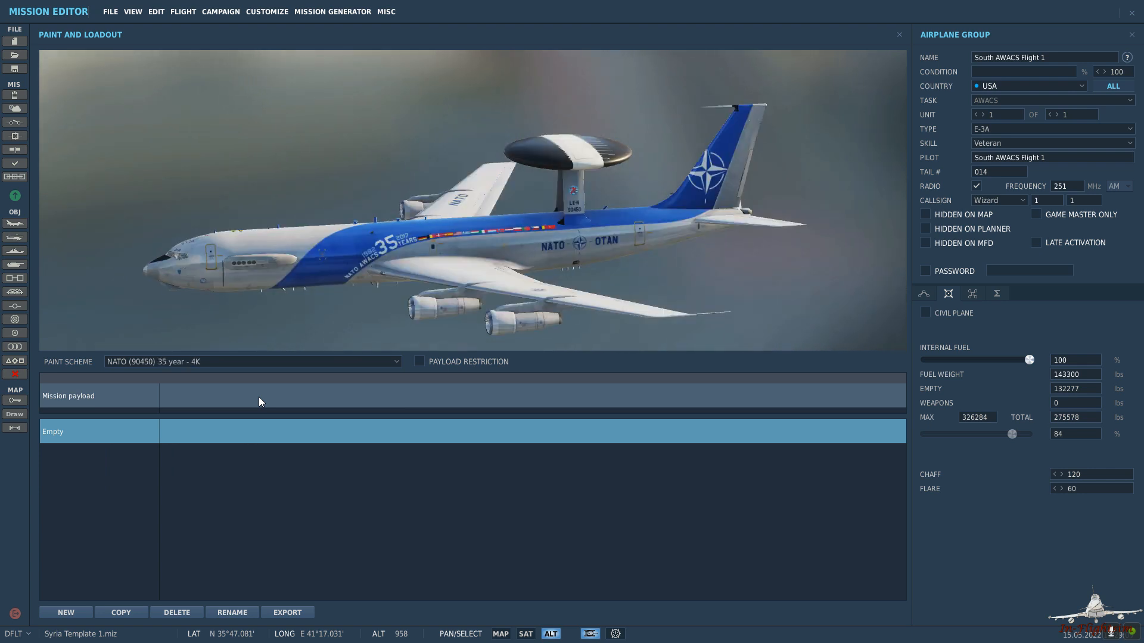
key(Down)
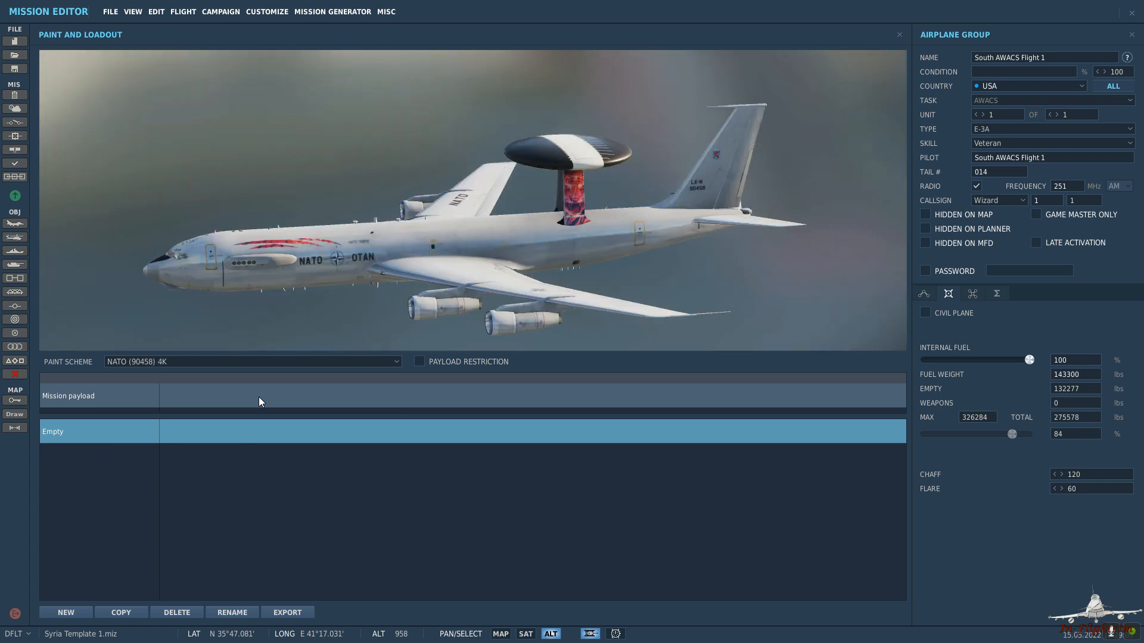
key(Down)
key(Up)
key(Up)
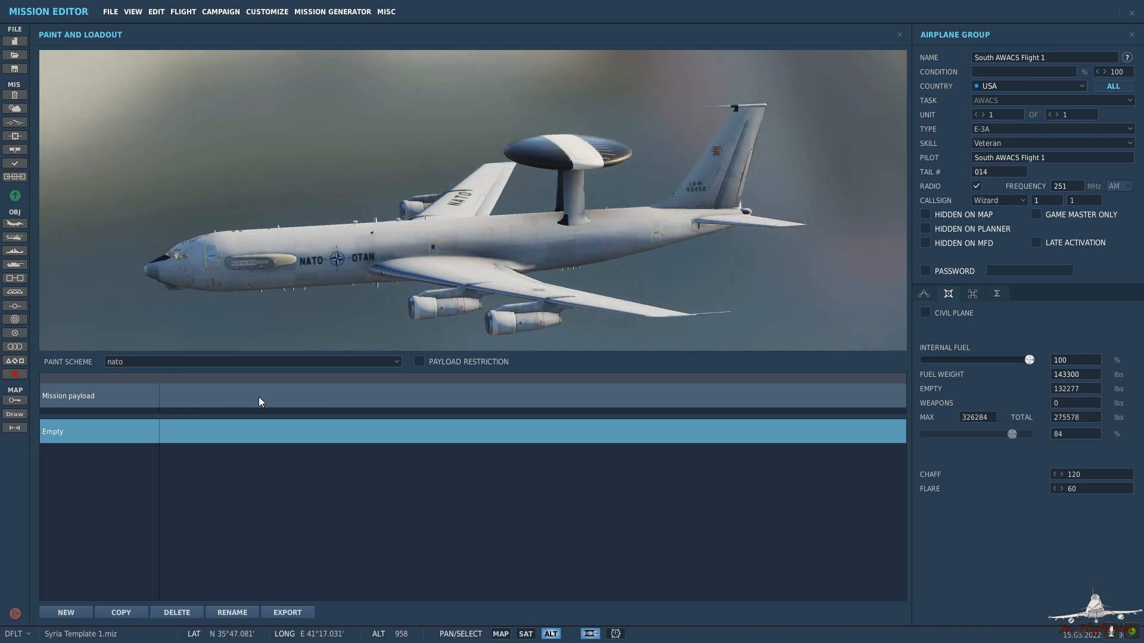
key(Up)
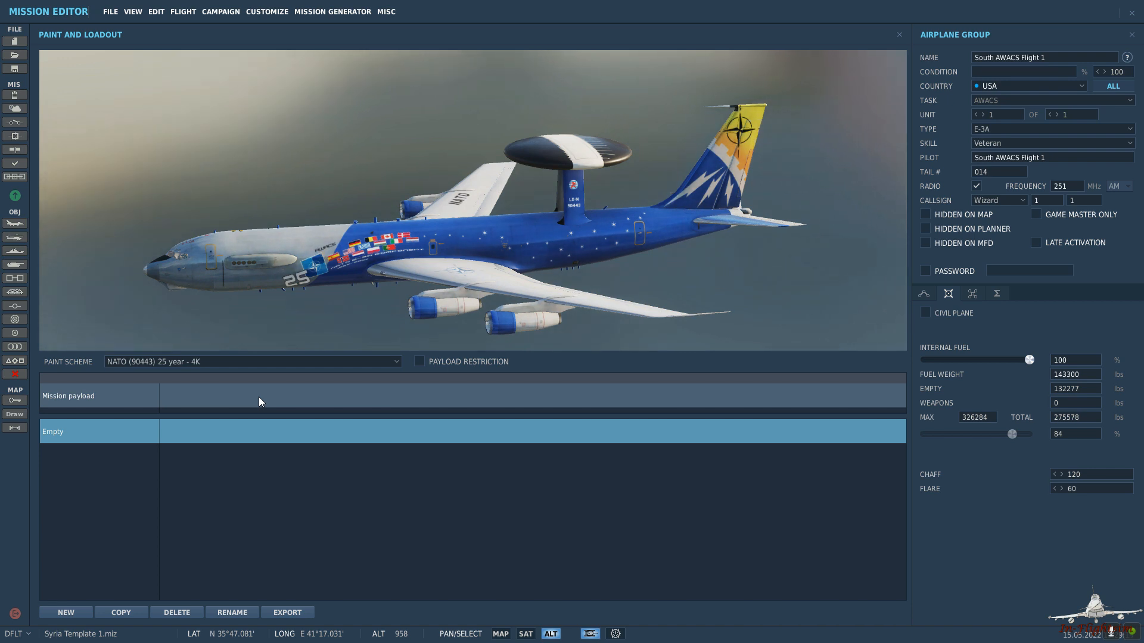
key(Up)
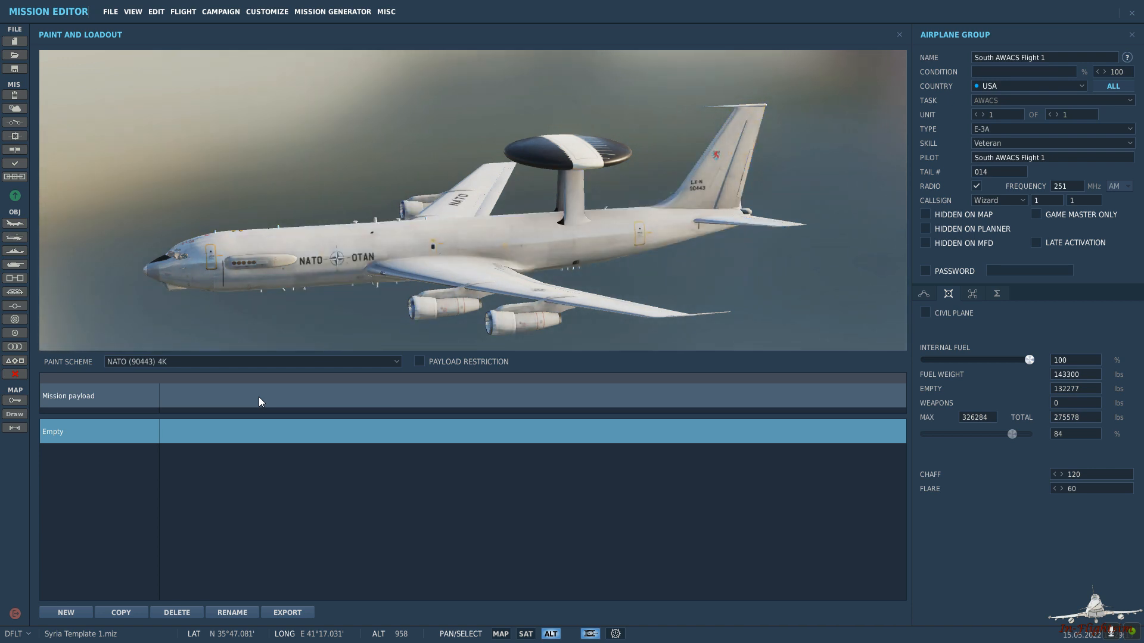
key(Down)
key(Down)
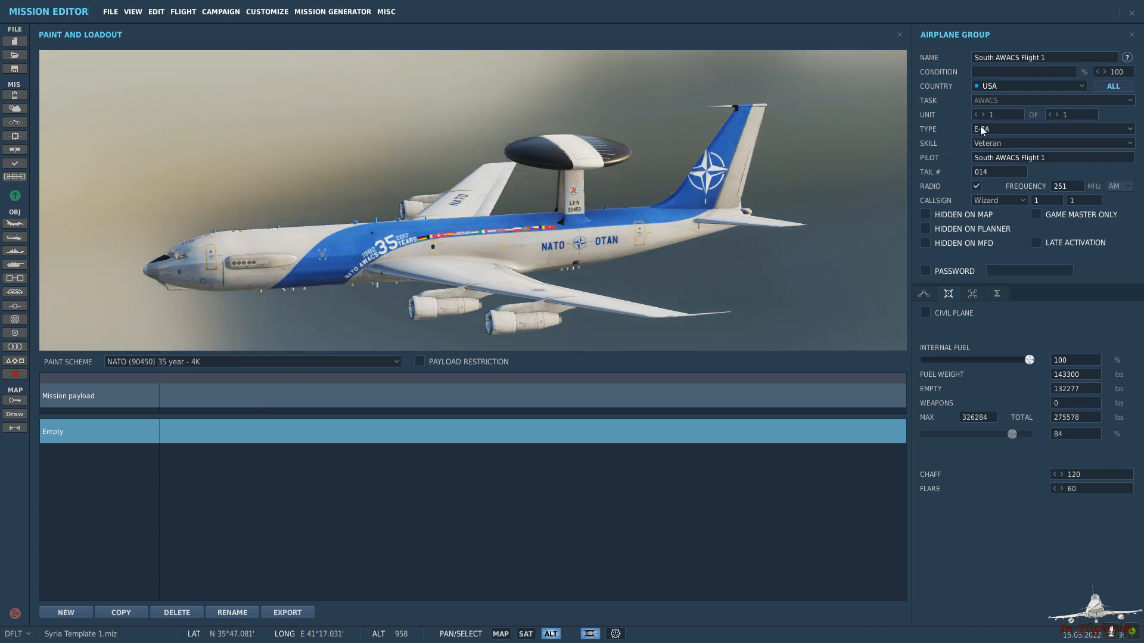
Switch South AWACS Flight 1 to an Australian E-7A Wedgetail with the AUS RAAF A30-006 paint scheme, keeping the Wizard callsign.
click(1001, 87)
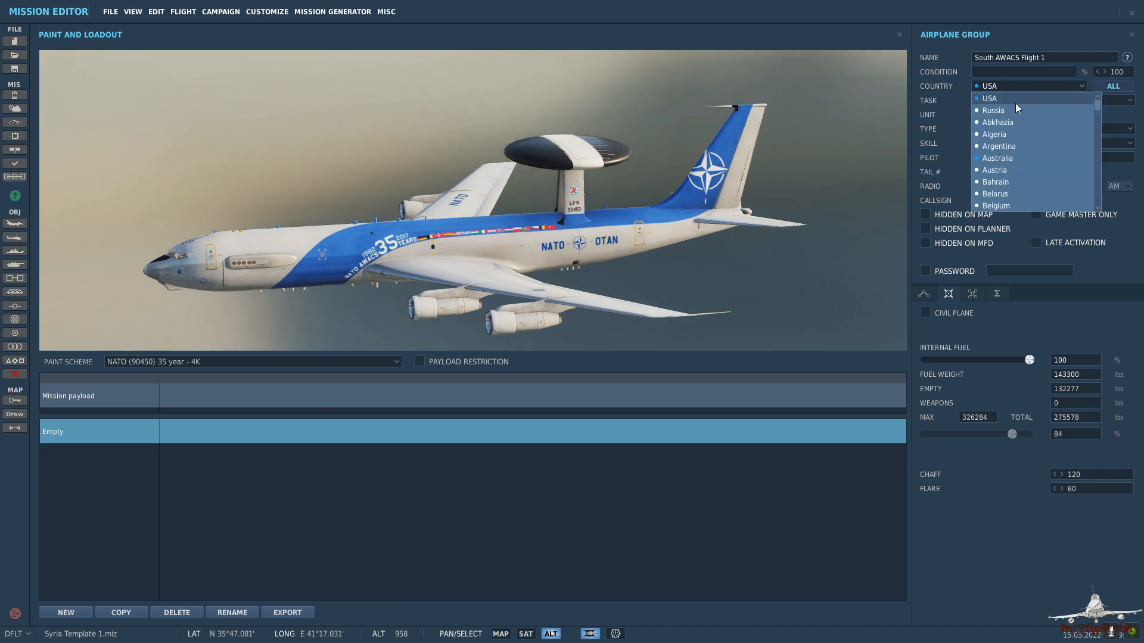
click(1017, 158)
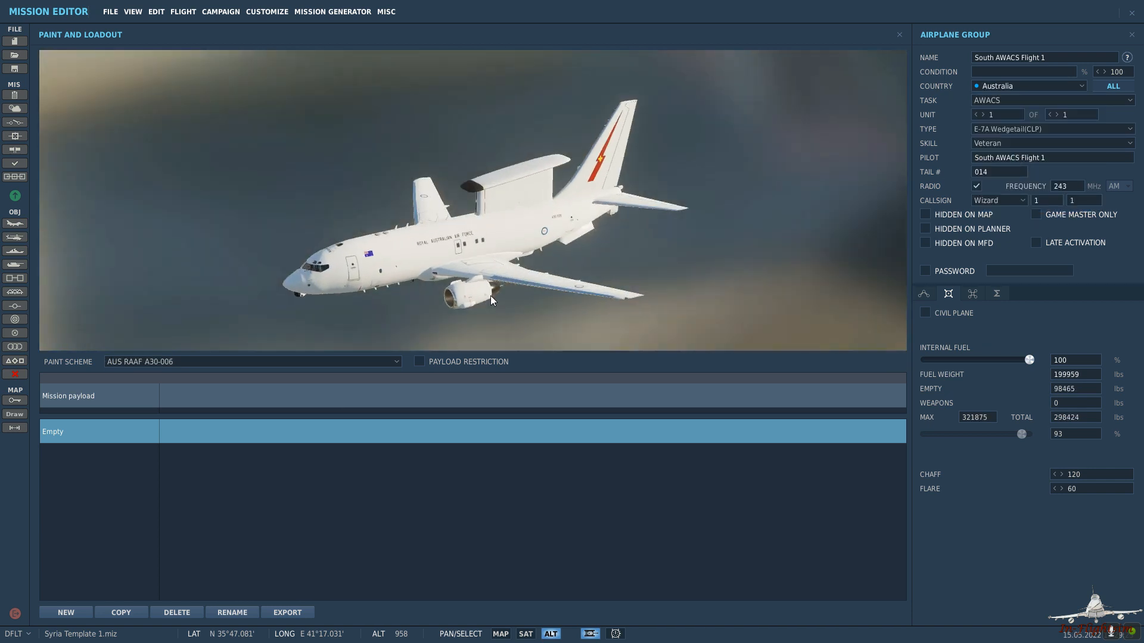
click(337, 362)
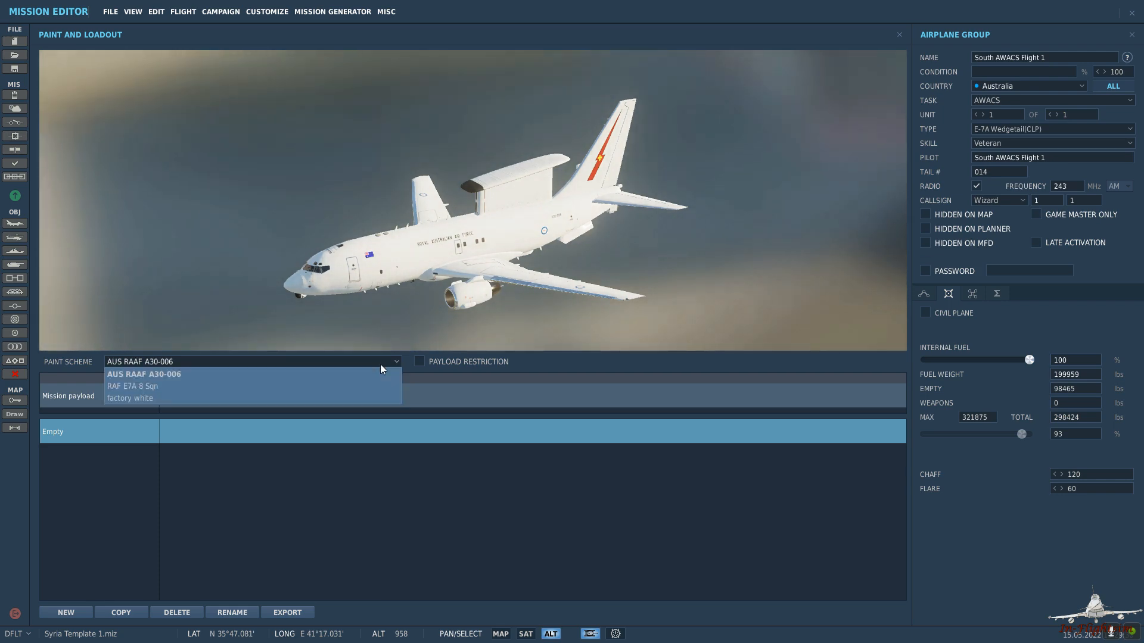
click(337, 374)
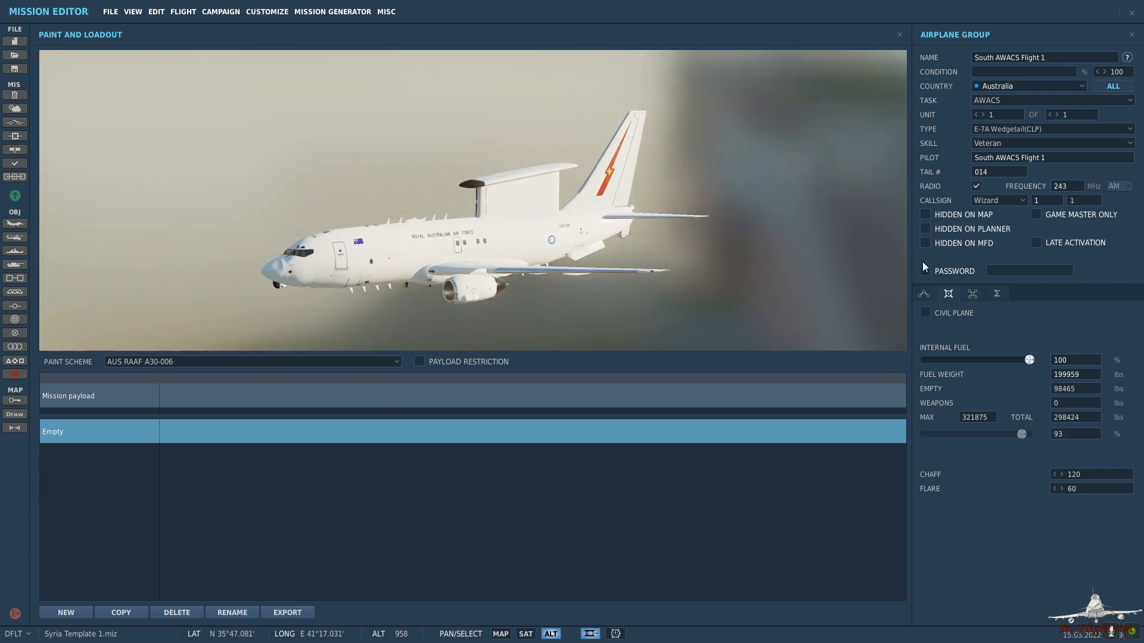
click(1006, 200)
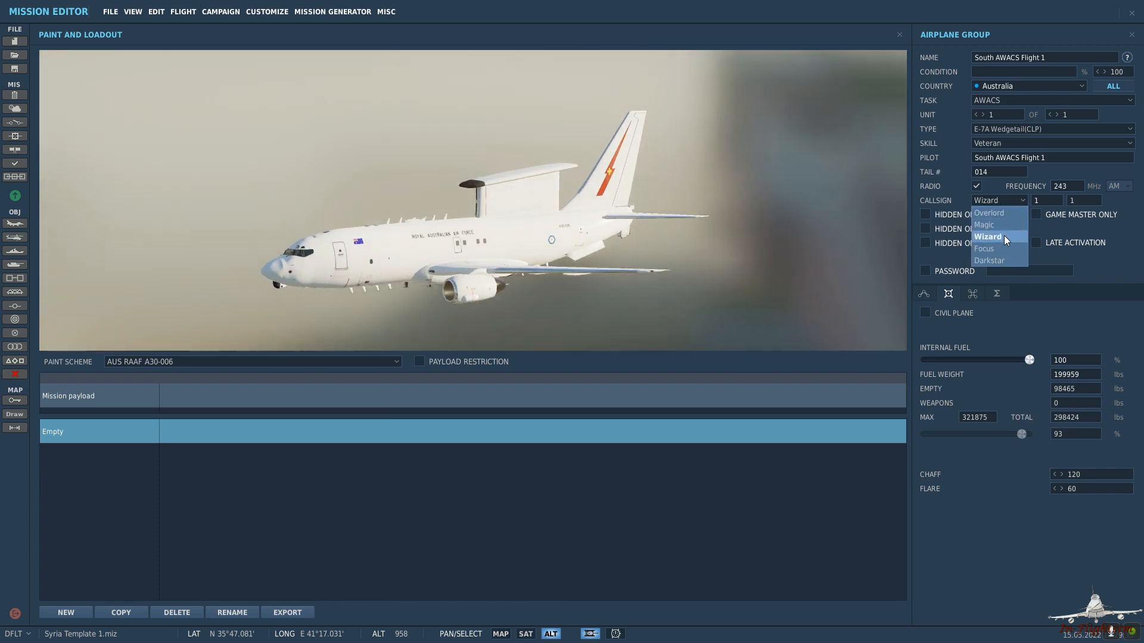
click(1008, 241)
Set the starting waypoint of South AWACS Flight 1 to 31000 feet and 450 knots.
click(930, 290)
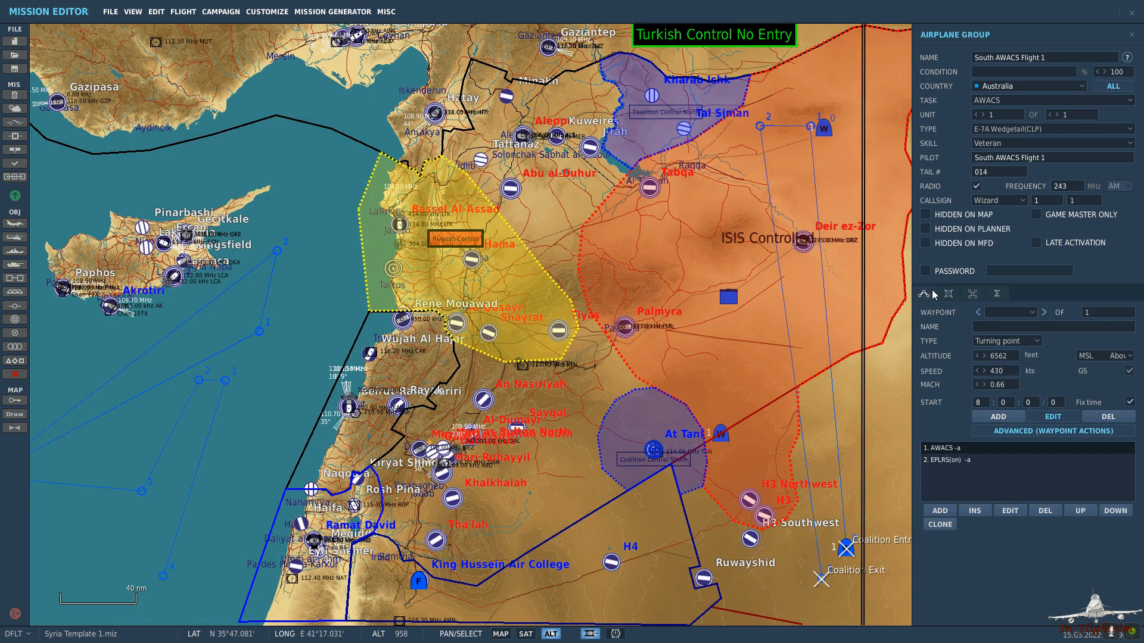
click(1013, 356)
key(ctrl+a)
text(31000)
key(Tab)
key(ctrl+a)
text(450)
Add two waypoints to South AWACS Flight 1, one just ahead of the aircraft and one farther northeast along the border line.
scroll(889, 431, up, 2)
scroll(717, 424, up, 1)
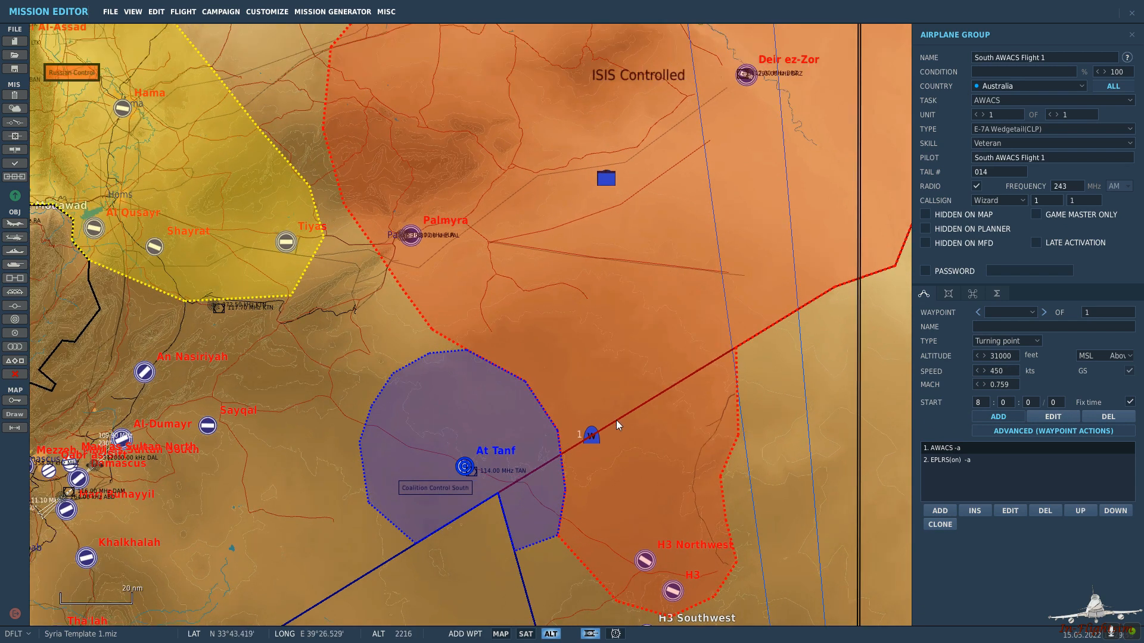
click(606, 427)
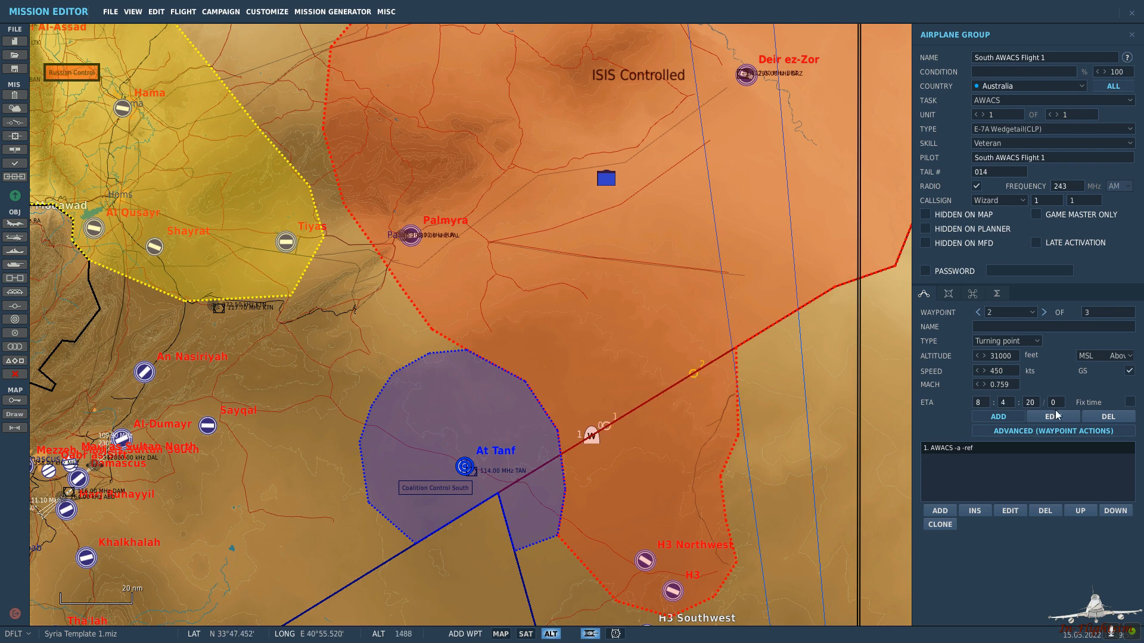
click(1108, 419)
Add a Perform Task Orbit action with a Race-Track pattern at 450 knots to waypoint 1.
click(977, 312)
click(939, 511)
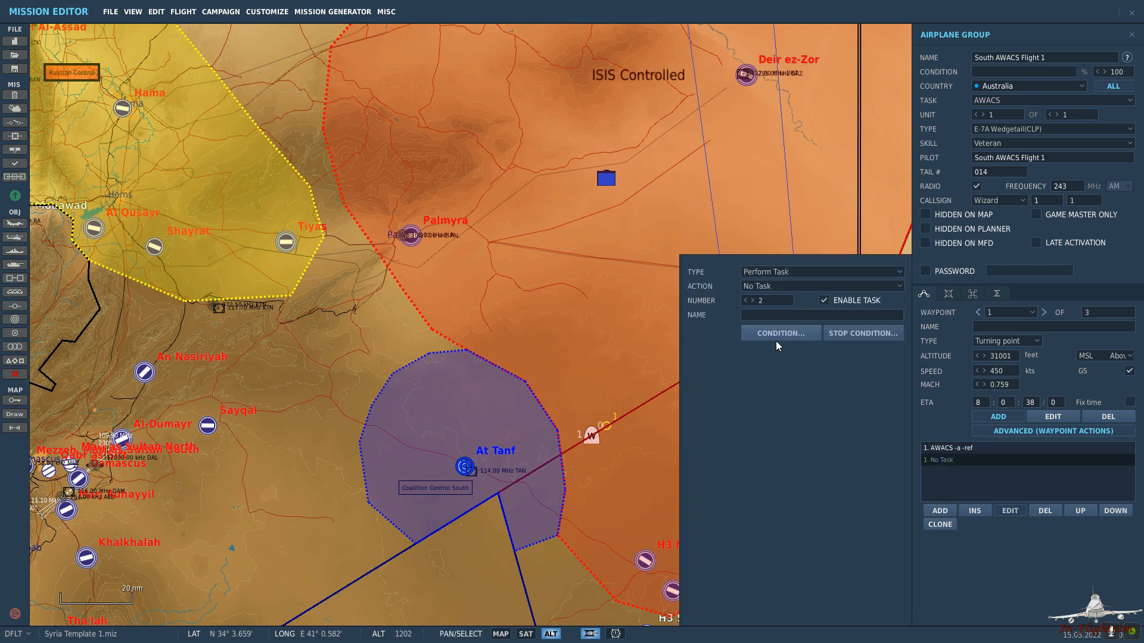
click(807, 287)
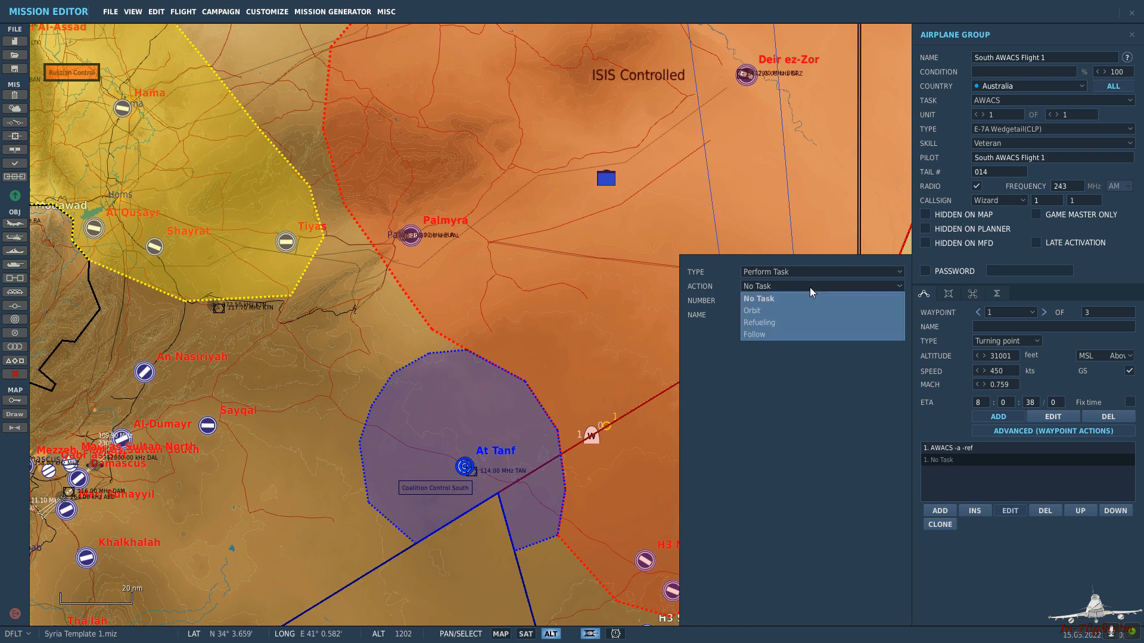
click(781, 310)
click(785, 372)
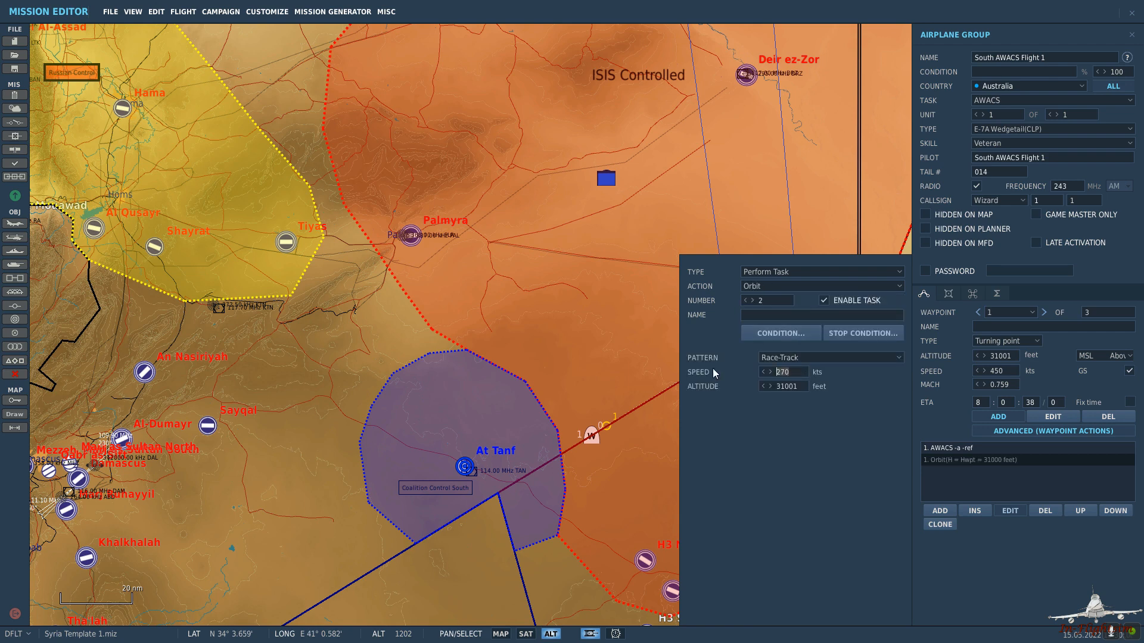
text(450)
Give the orbit action a duration stop condition of 1 hour 45 minutes.
click(834, 337)
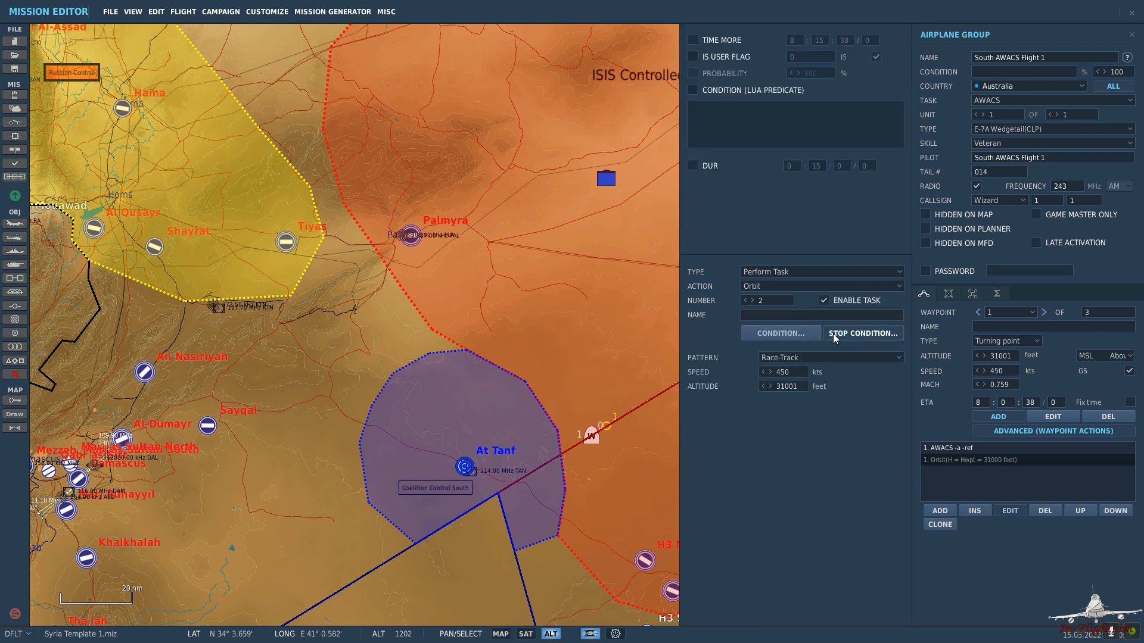
click(709, 165)
right_drag(592, 292, 419, 265)
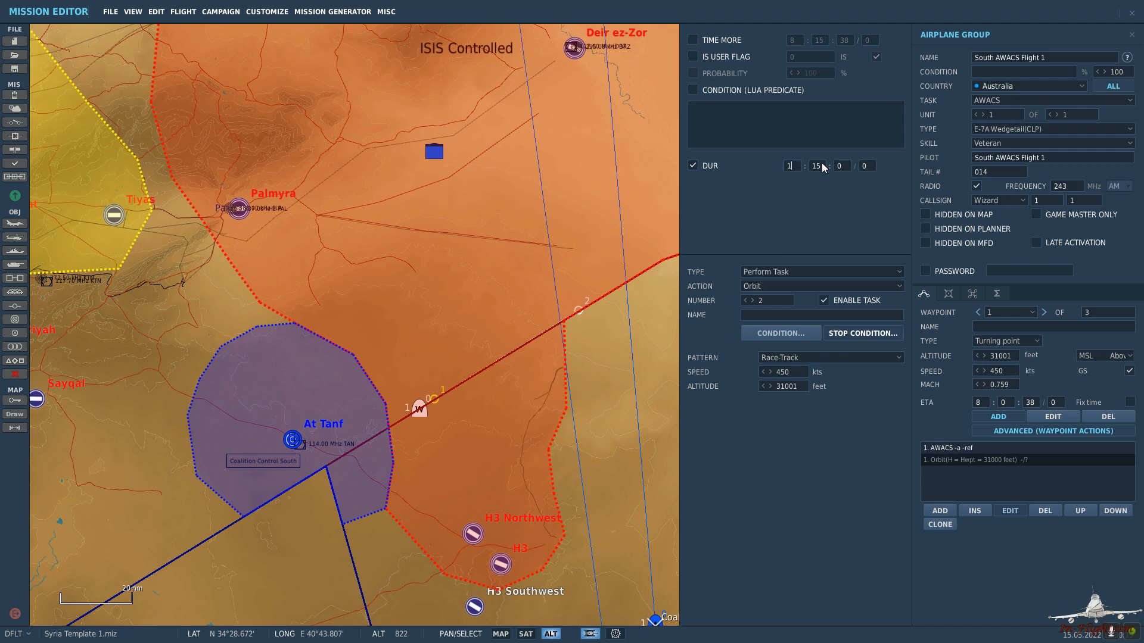
text(45)
click(867, 334)
click(1018, 510)
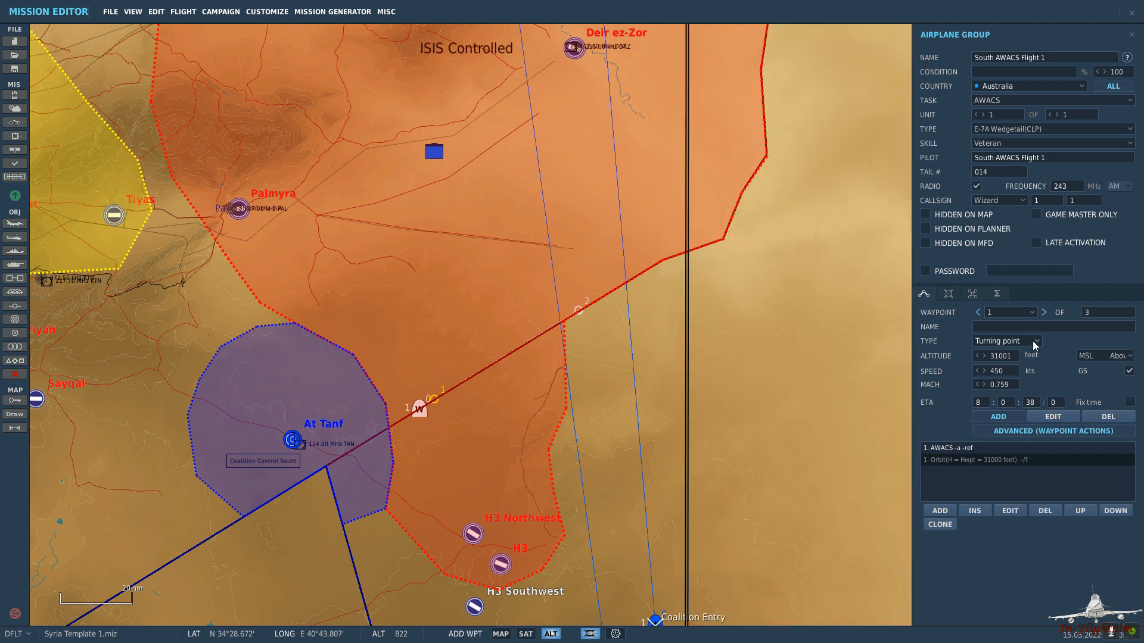
Add a third waypoint after waypoint 2 on the Coalition Exit zone and finish the South AWACS Flight 1 route.
click(1042, 311)
right_drag(620, 413, 602, 288)
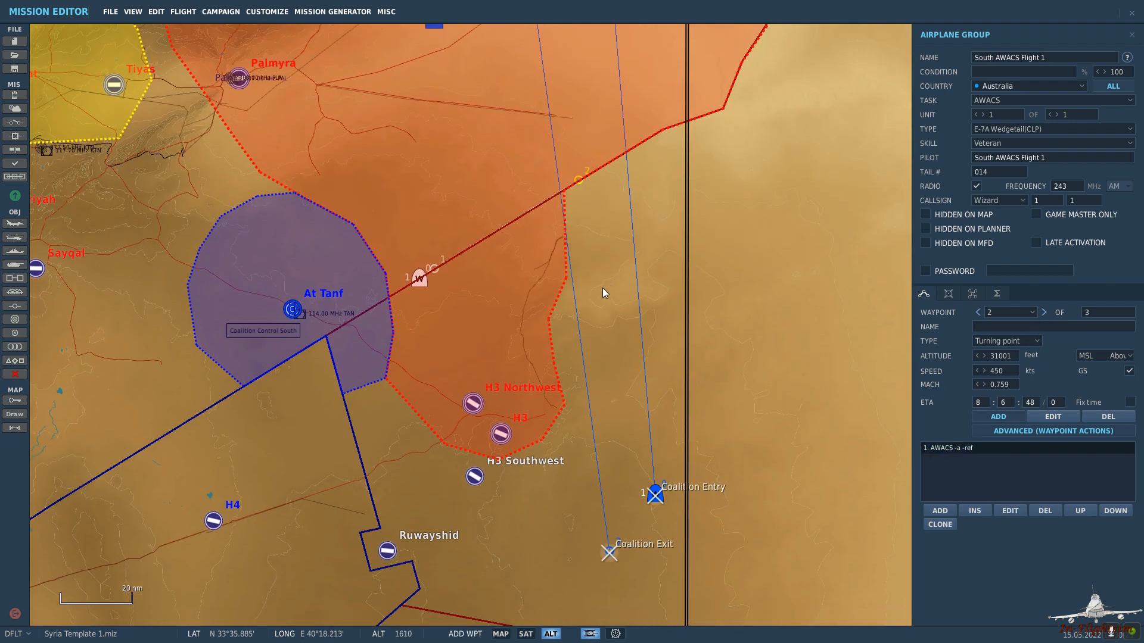
click(610, 553)
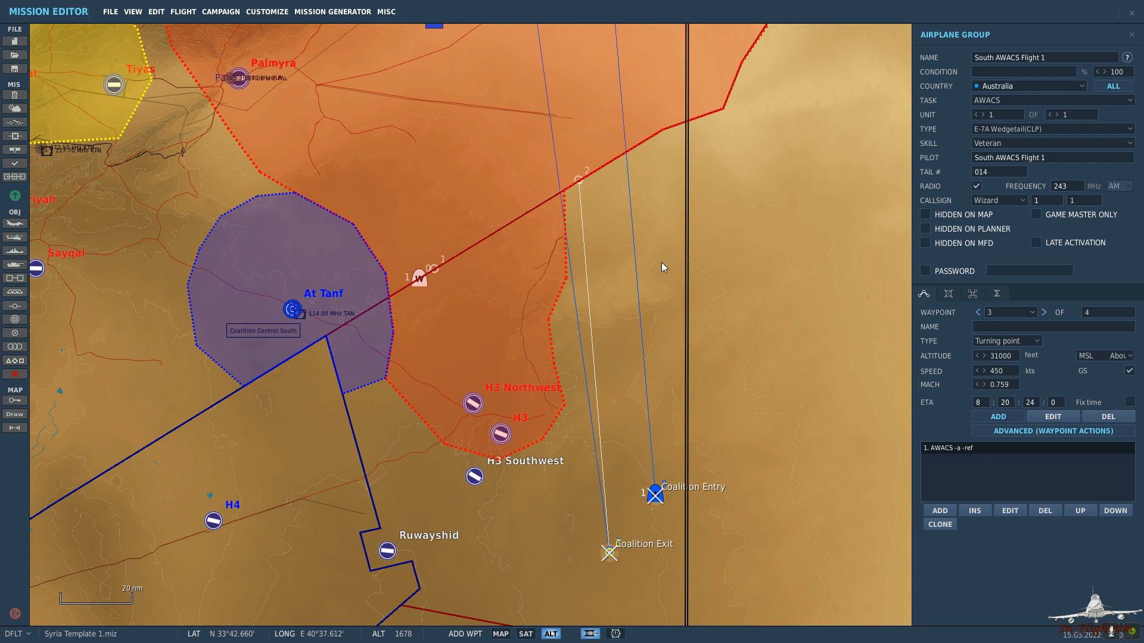
key(Escape)
Start a new airplane group for the Akrotiri airfield parking area and set its country to UK.
drag(276, 335, 505, 319)
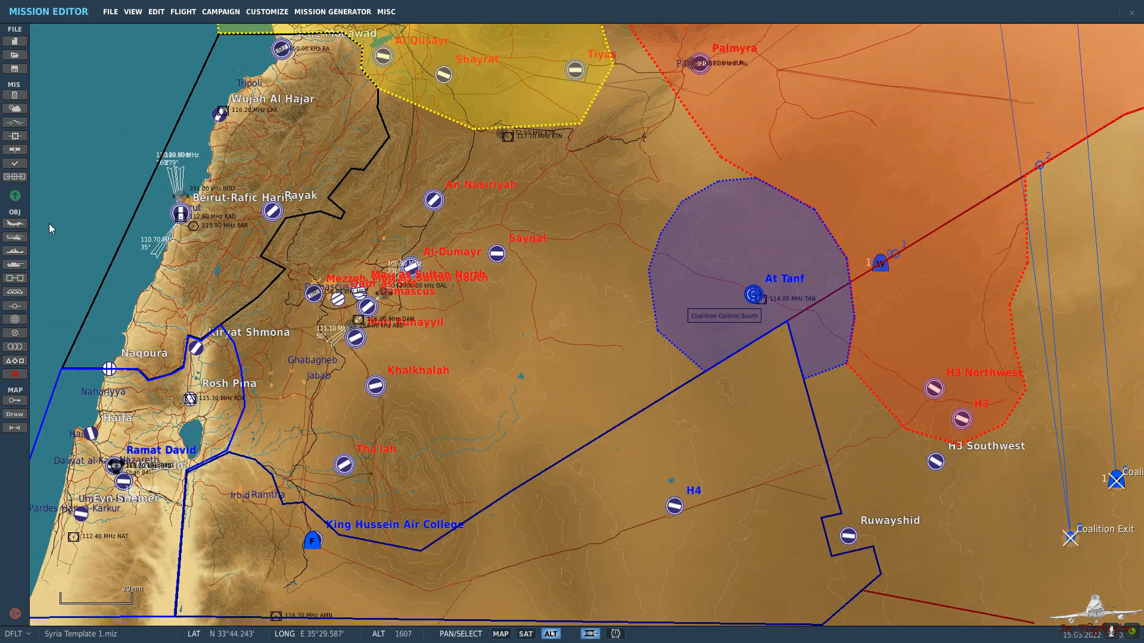
click(16, 222)
scroll(117, 215, down, 3)
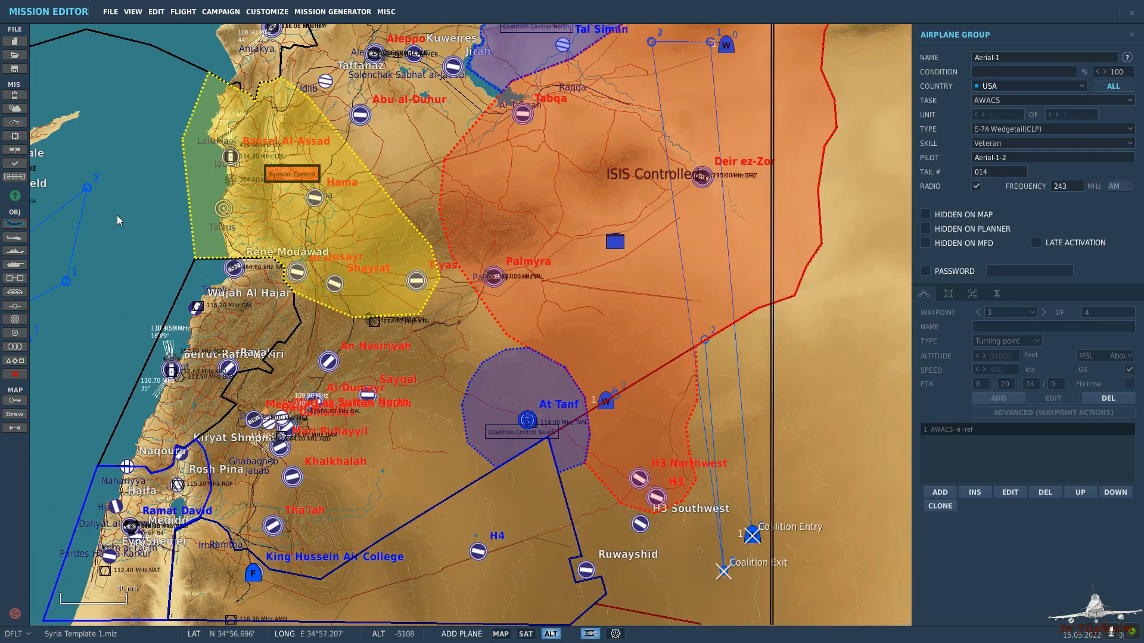
drag(108, 253, 322, 251)
drag(98, 226, 378, 226)
scroll(379, 229, up, 10)
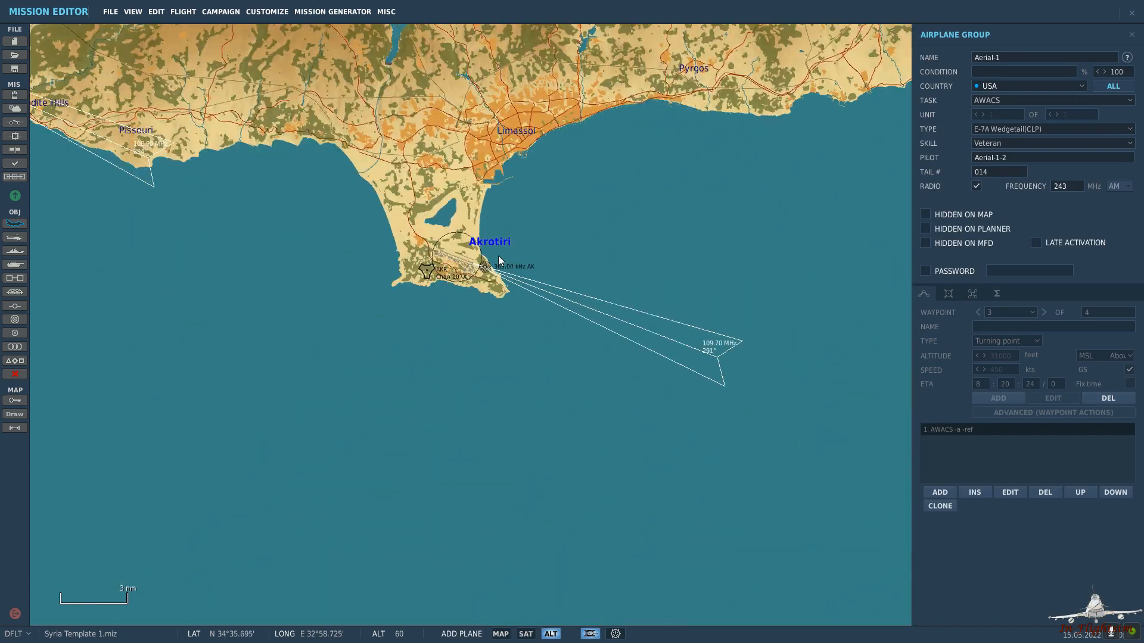
scroll(311, 354, up, 5)
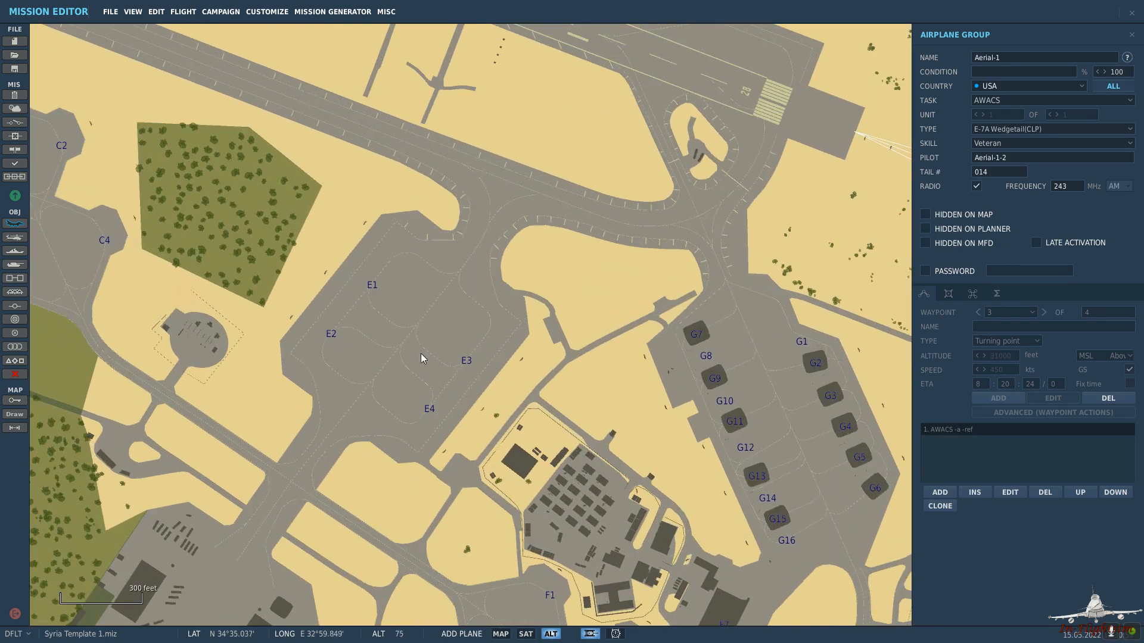
click(1027, 87)
scroll(1017, 175, down, 15)
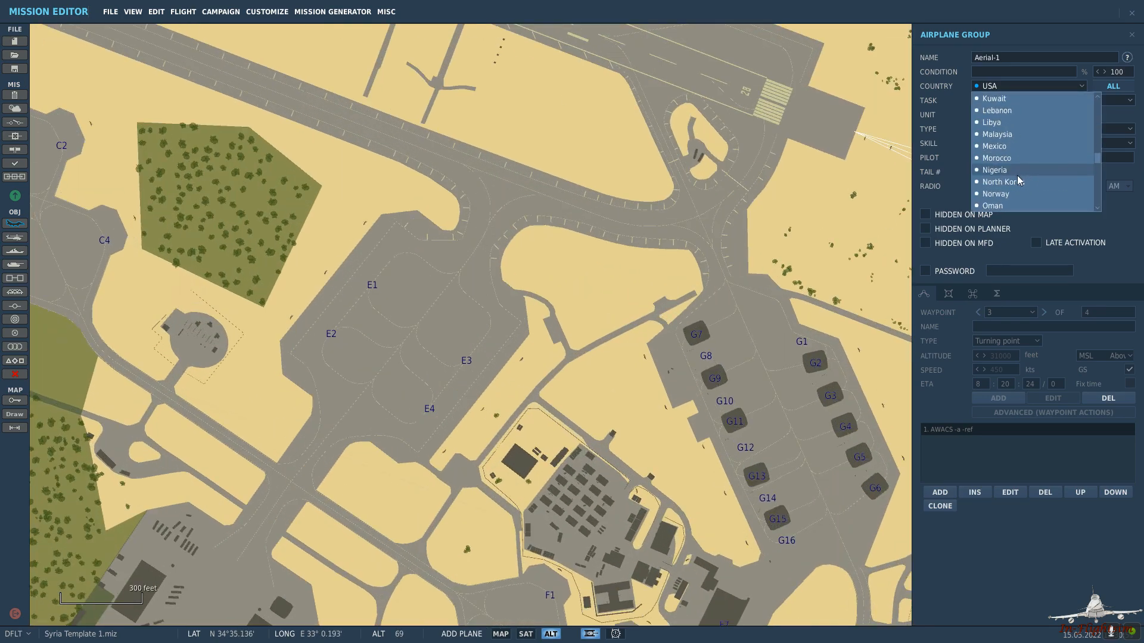
click(1001, 99)
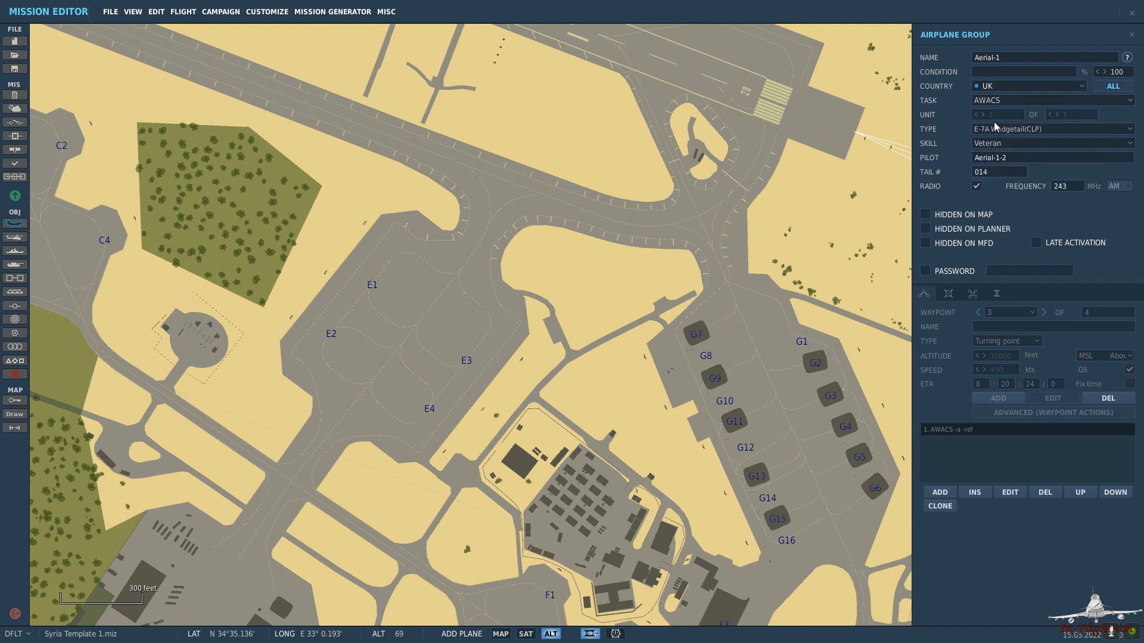
Set the aircraft type of the new UK AWACS group to E-3A.
click(1013, 129)
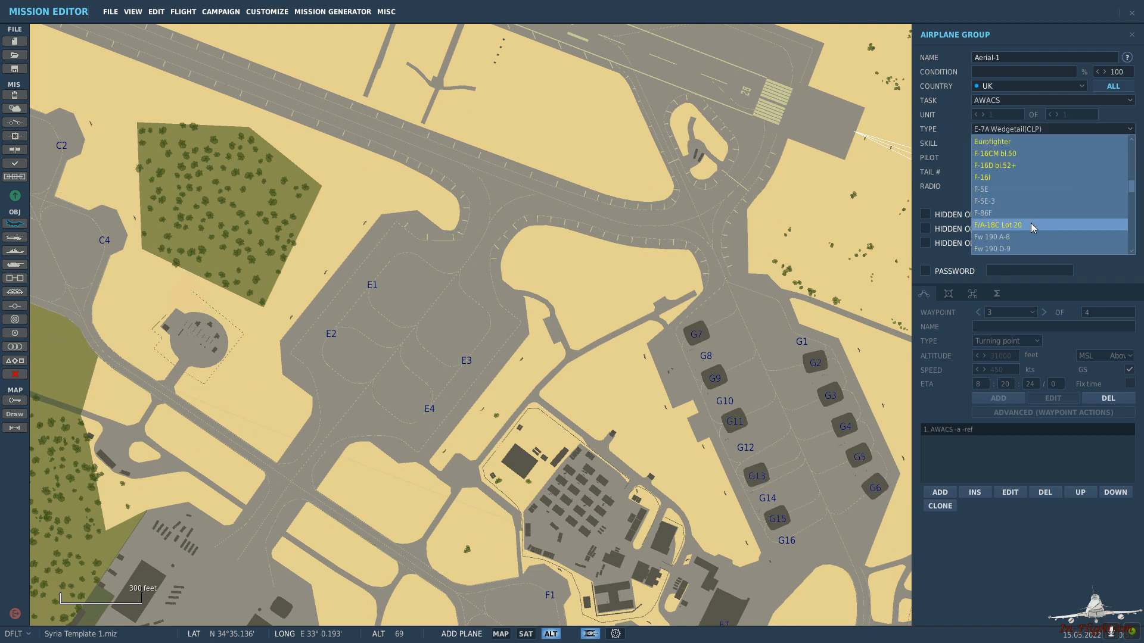
scroll(1019, 196, down, 2)
scroll(1020, 194, up, 2)
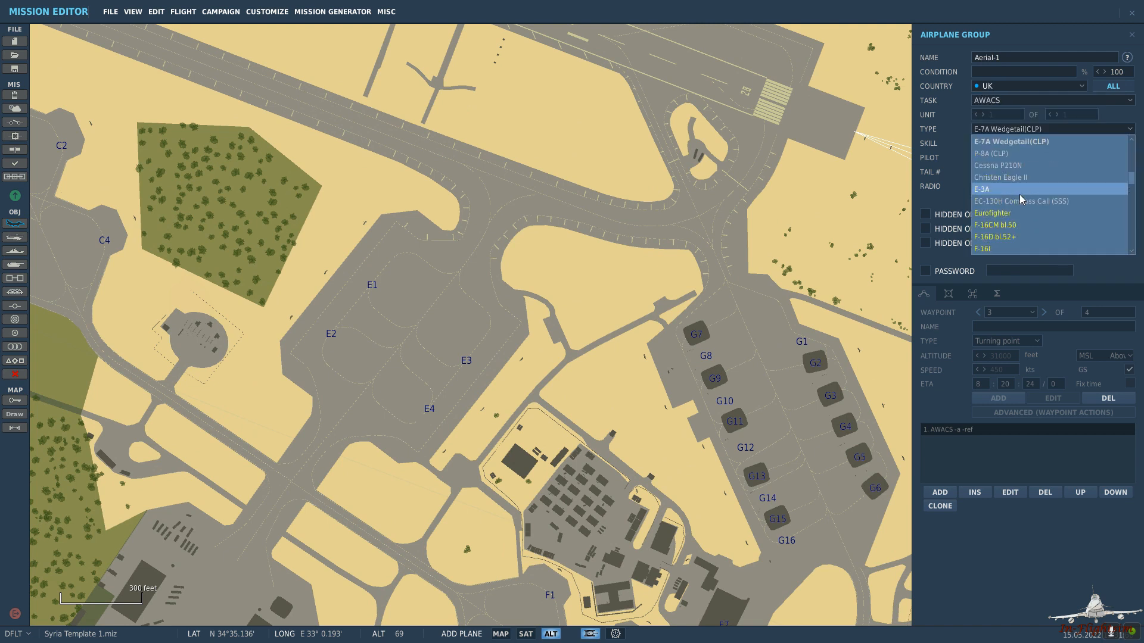
click(1013, 189)
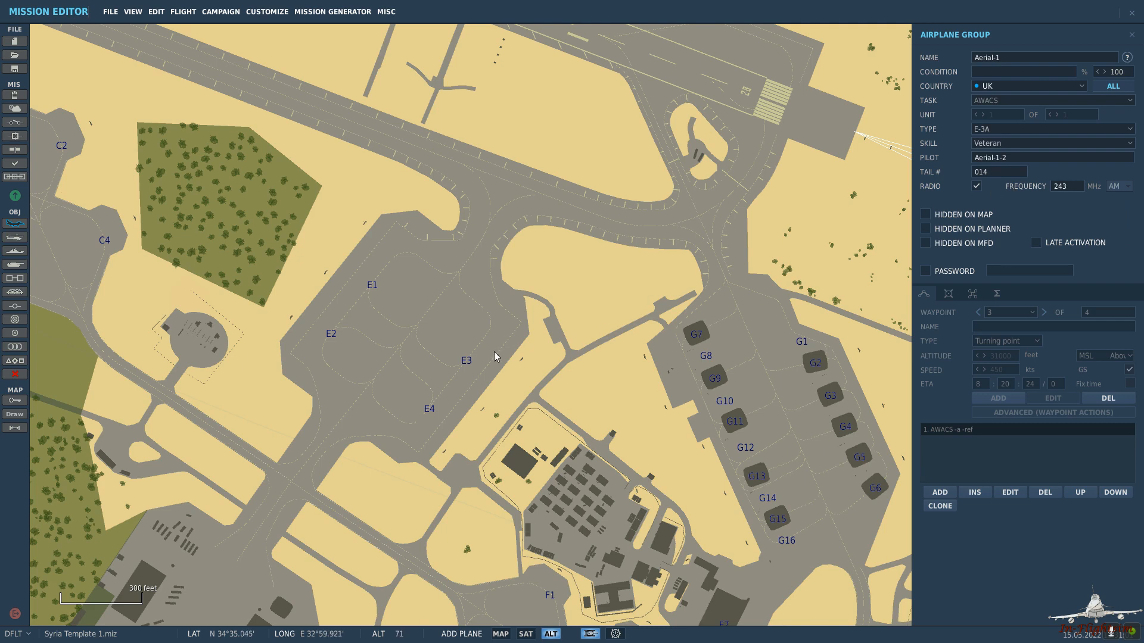
Give the UK E-3A the RAF 8 SQN paint scheme and set its start to an uncontrolled takeoff from ramp.
click(949, 294)
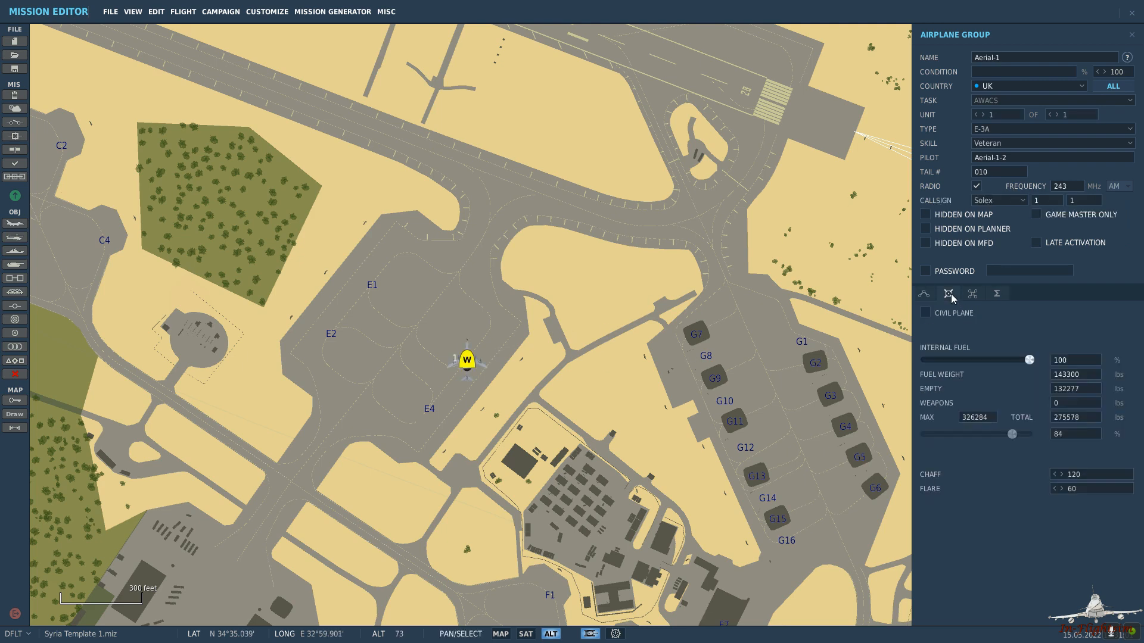
click(378, 362)
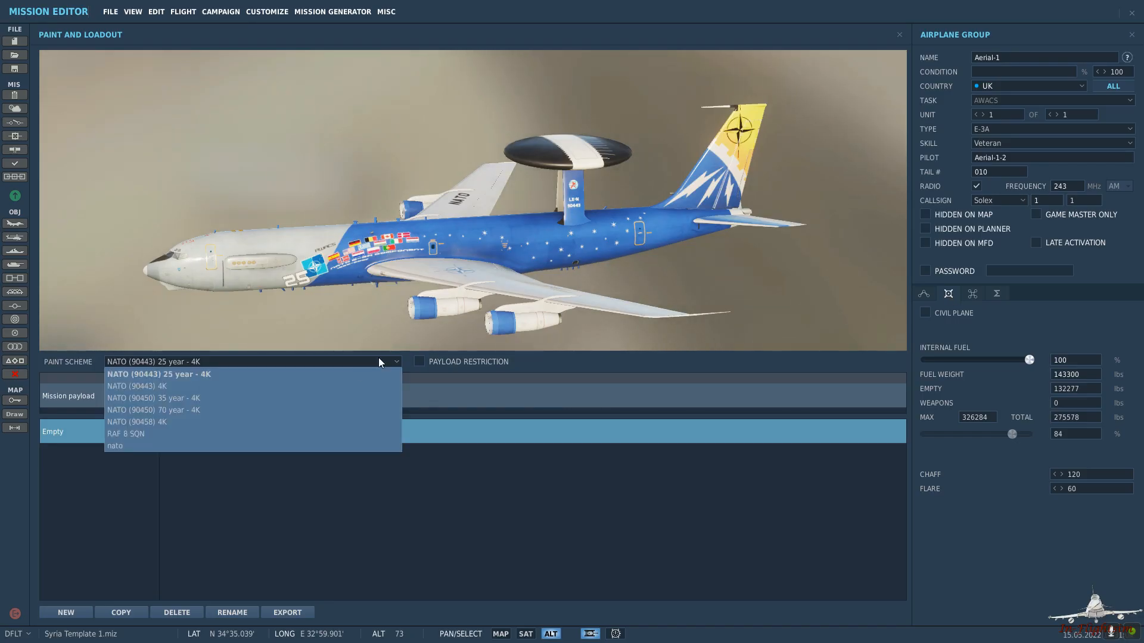
click(178, 434)
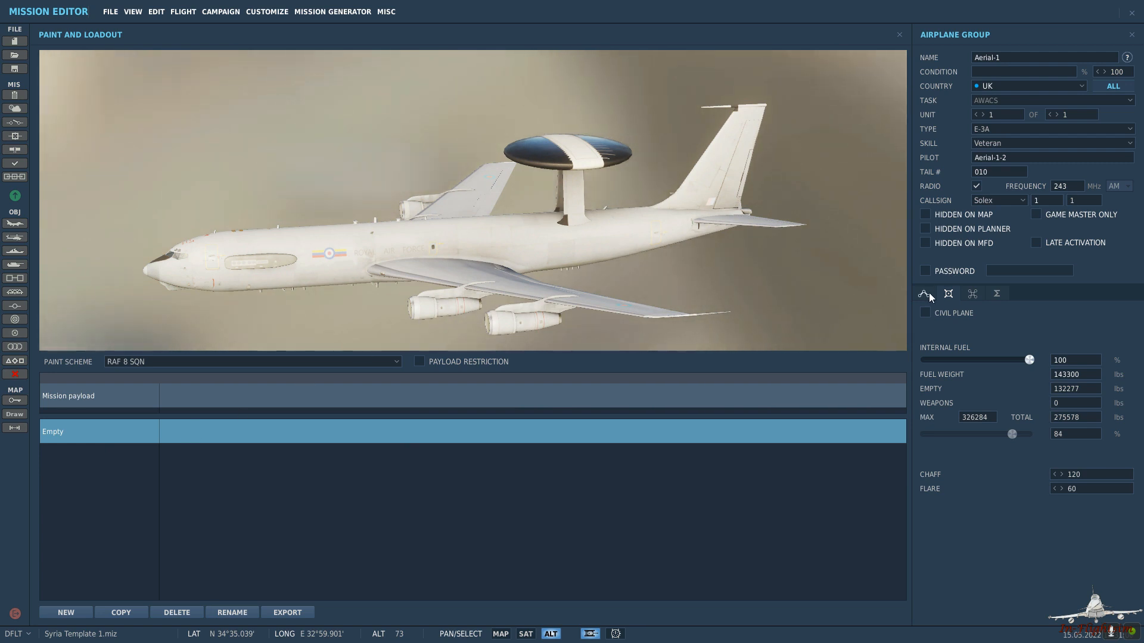
click(925, 294)
click(1018, 341)
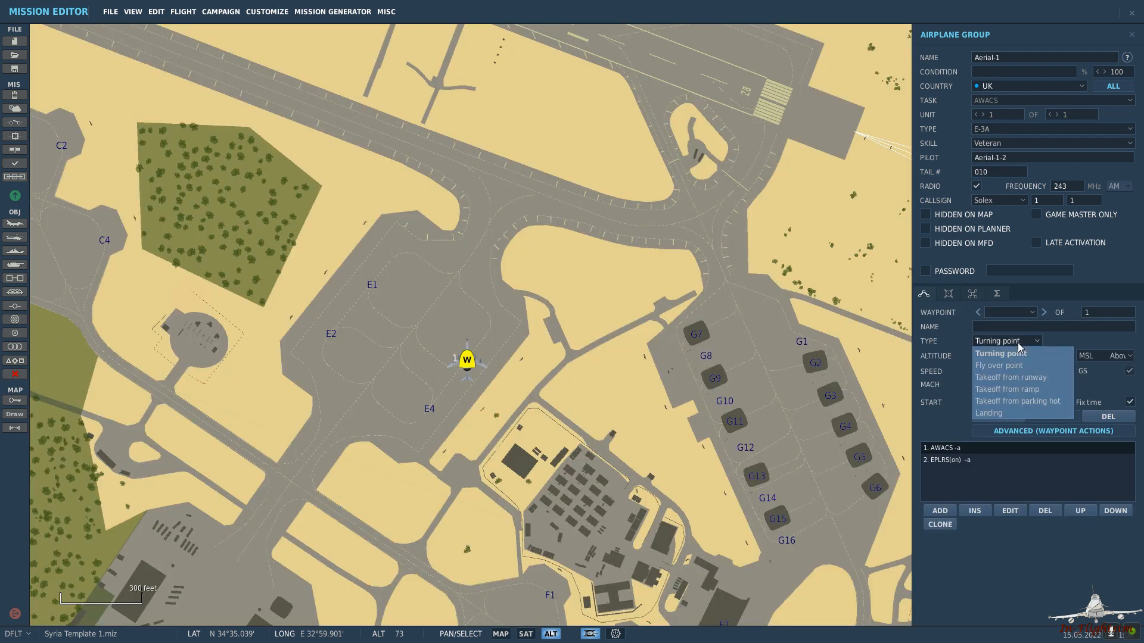
click(1049, 389)
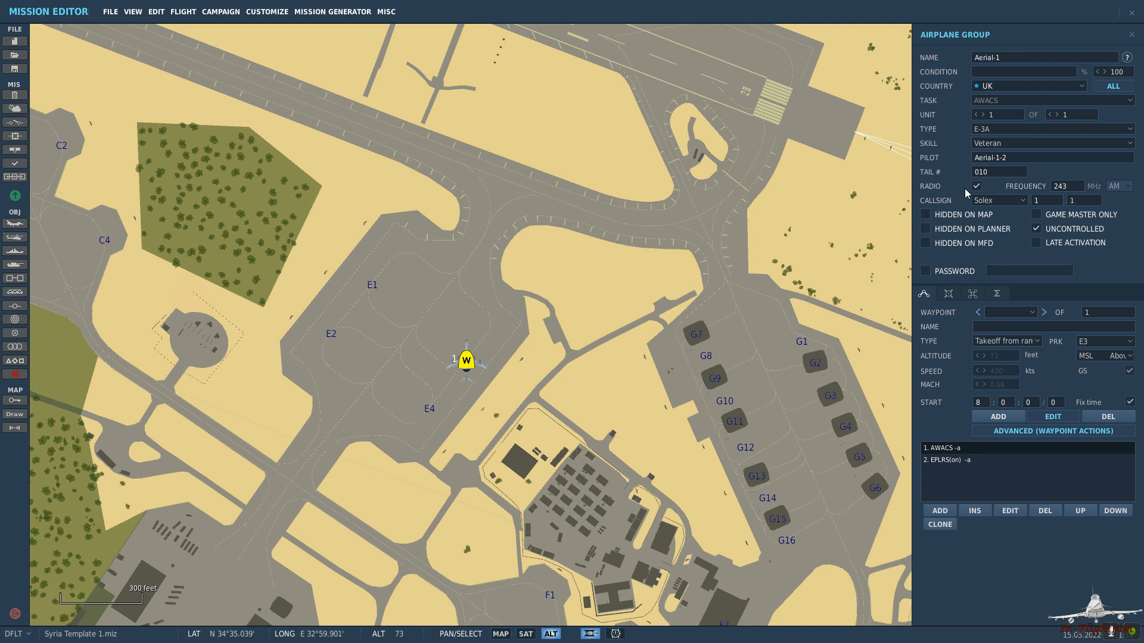
Name both the group and its pilot South AWACS Flight 2.
drag(1004, 58, 881, 63)
text(South AWACS Flight 1)
key(BackSpace)
text(2)
drag(1019, 159, 860, 157)
text(South AWACS Flight)
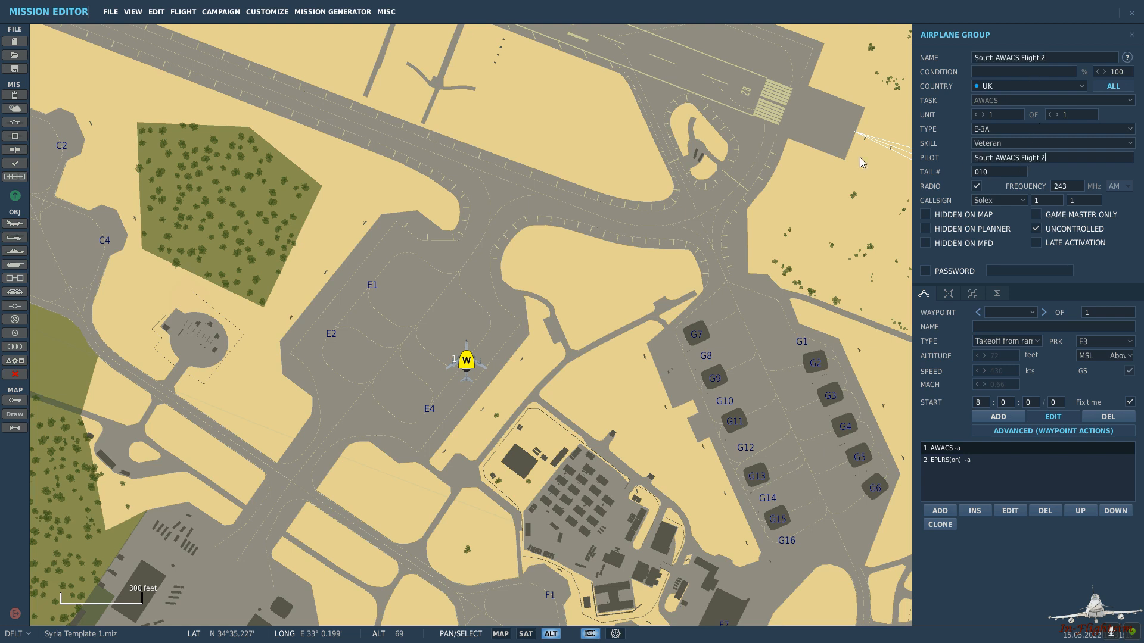
Add a triggered Start command to South AWACS Flight 2.
click(972, 294)
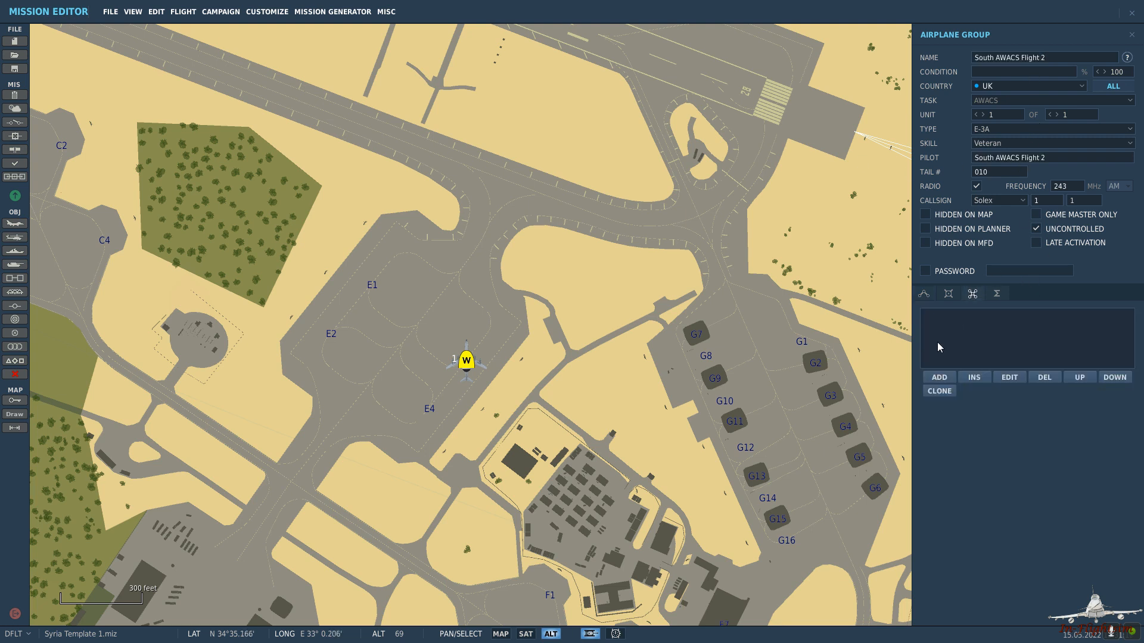
click(939, 377)
click(844, 288)
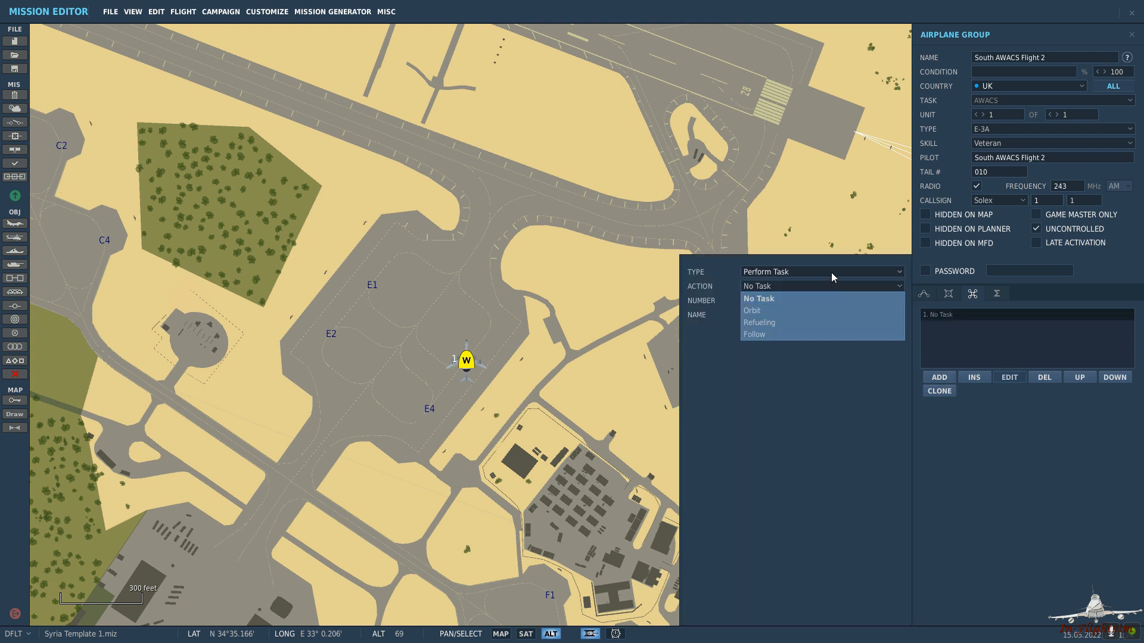
click(831, 273)
click(791, 305)
click(803, 286)
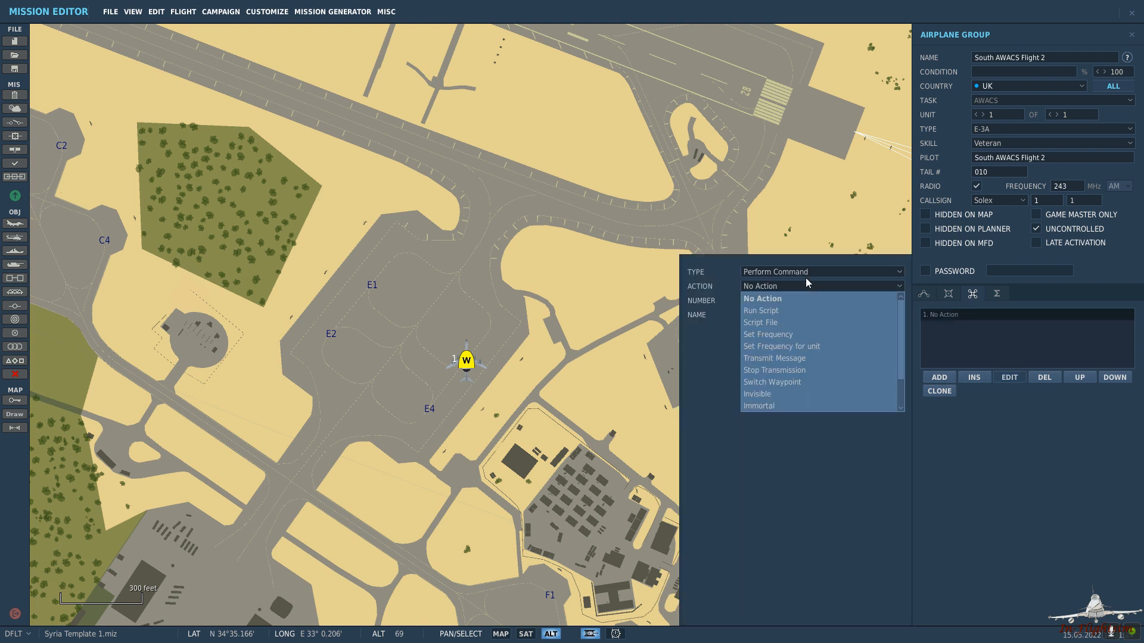
scroll(787, 360, down, 1)
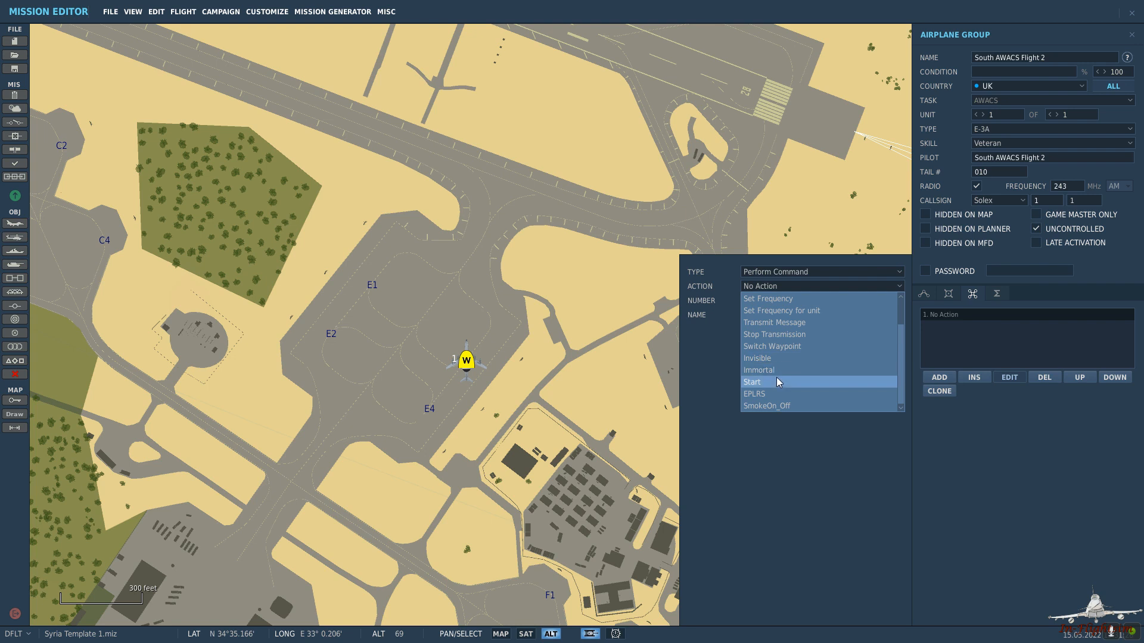
click(776, 382)
click(1008, 377)
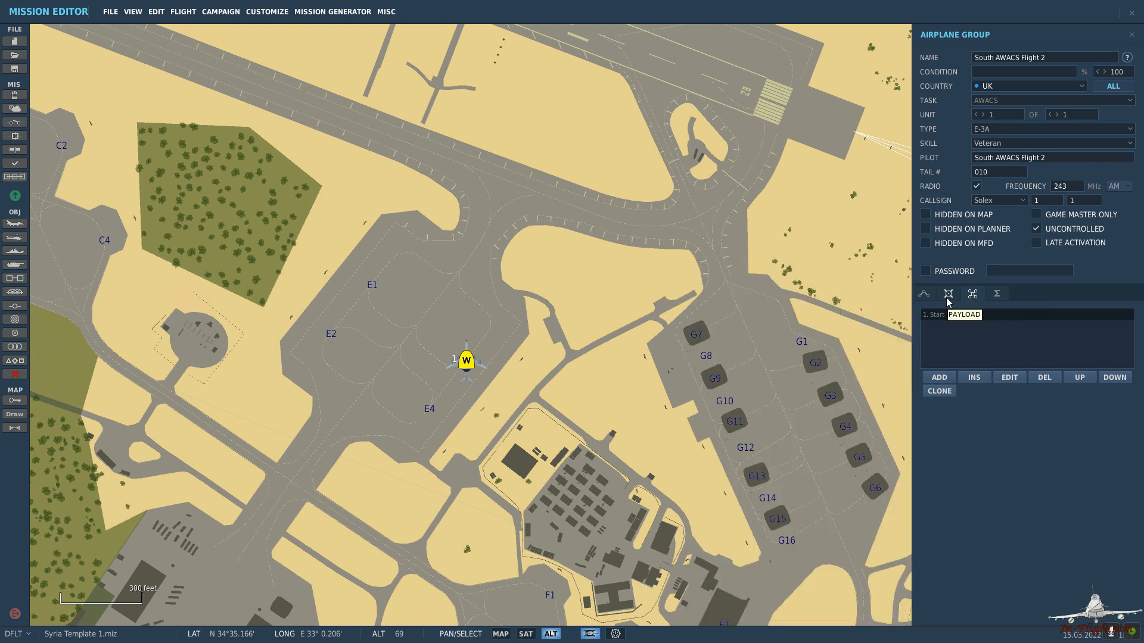
Confirm the uncontrolled takeoff from ramp and set the group's callsign to Solex 2-1.
click(923, 293)
click(1007, 340)
click(1055, 389)
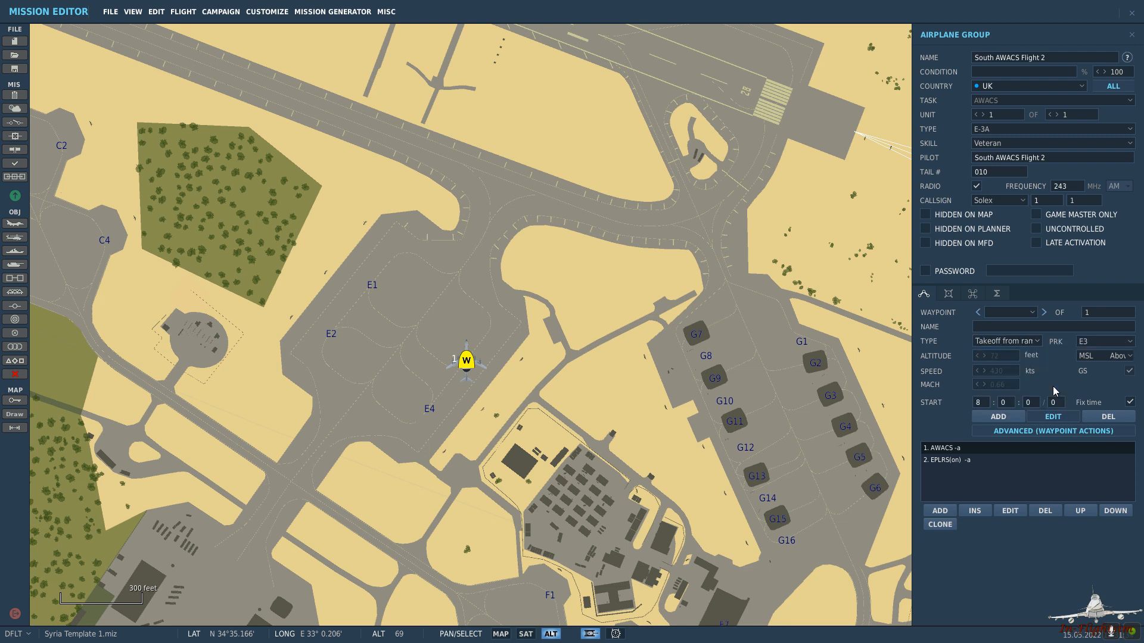
click(1020, 202)
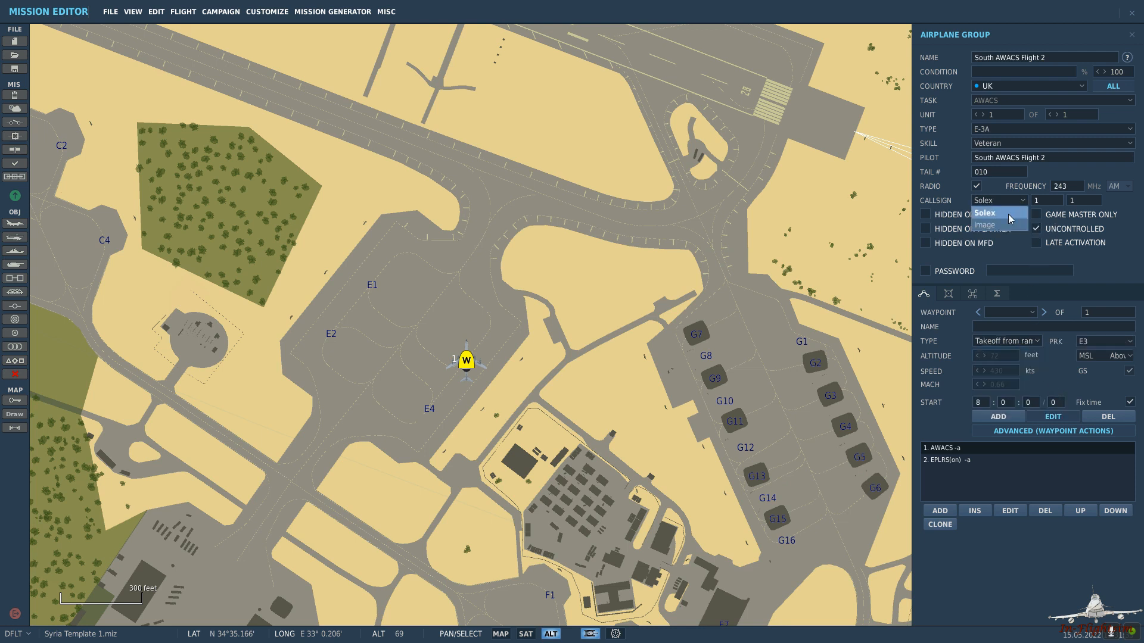
click(1009, 215)
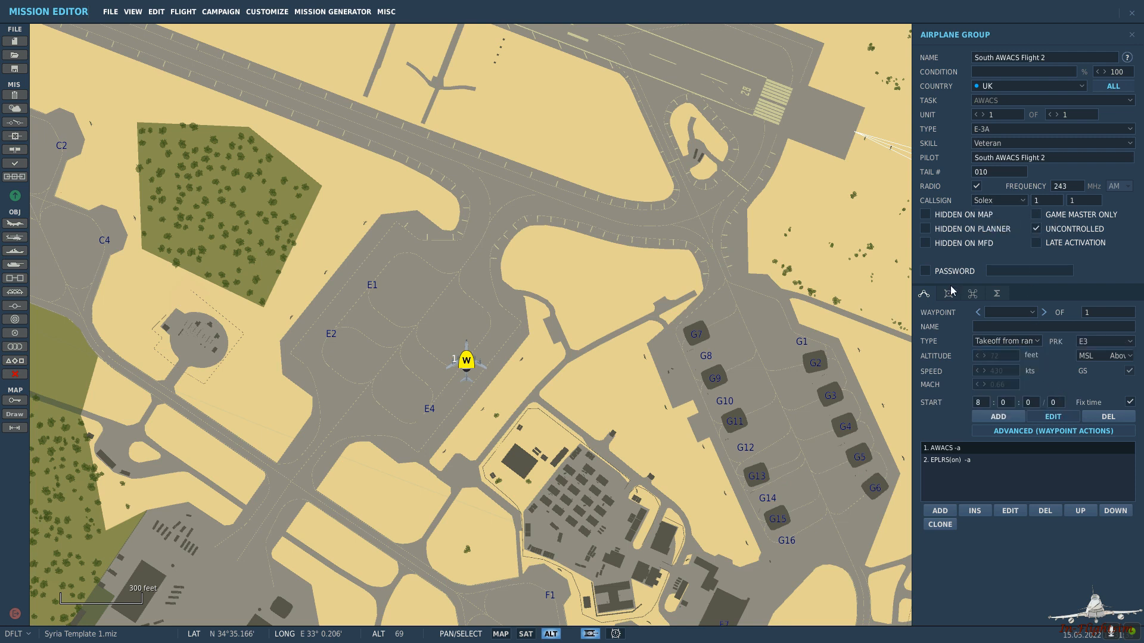
double_click(1039, 201)
text(2)
Add waypoint 1 off the coast west of Ramat David at 32000 feet and 450 knots.
click(1009, 419)
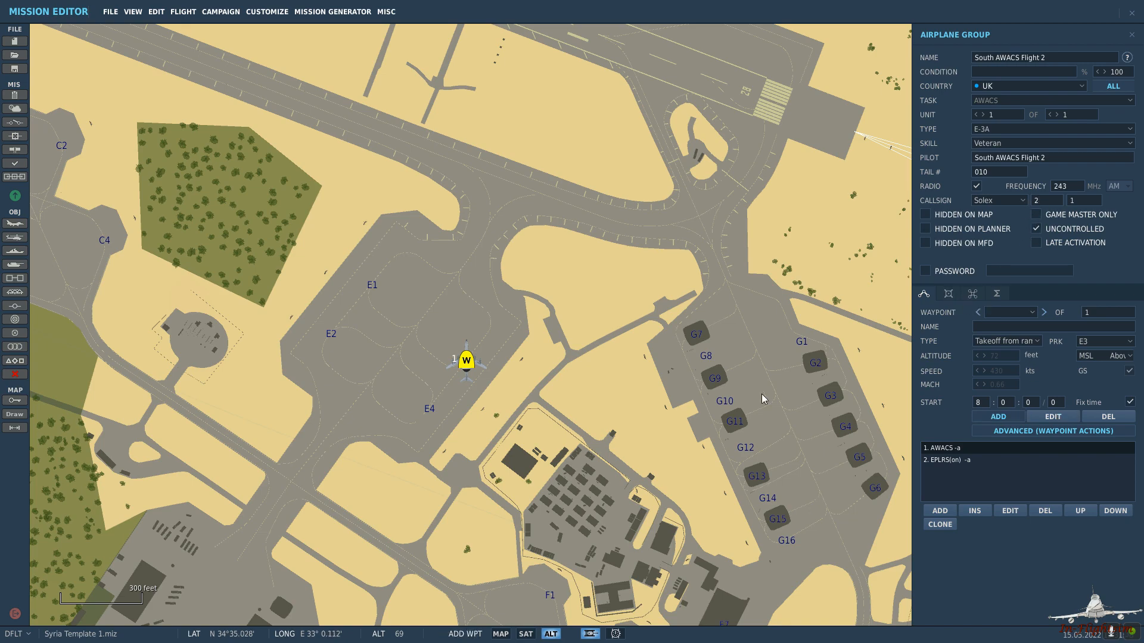
scroll(756, 391, down, 3)
scroll(756, 391, down, 12)
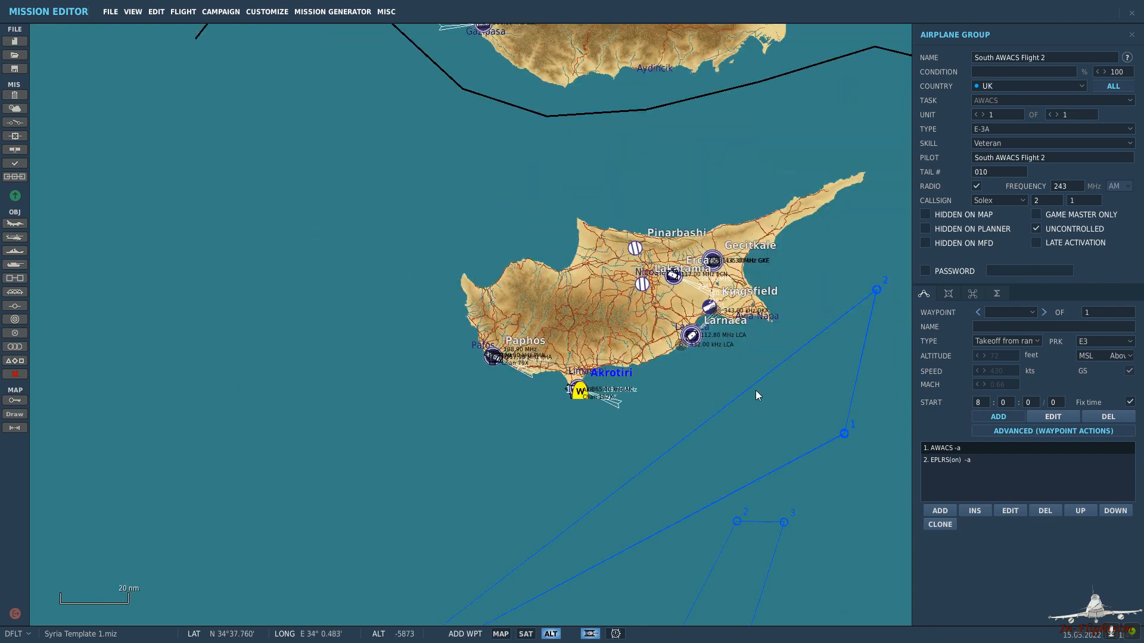
right_drag(726, 523, 502, 358)
scroll(500, 530, down, 2)
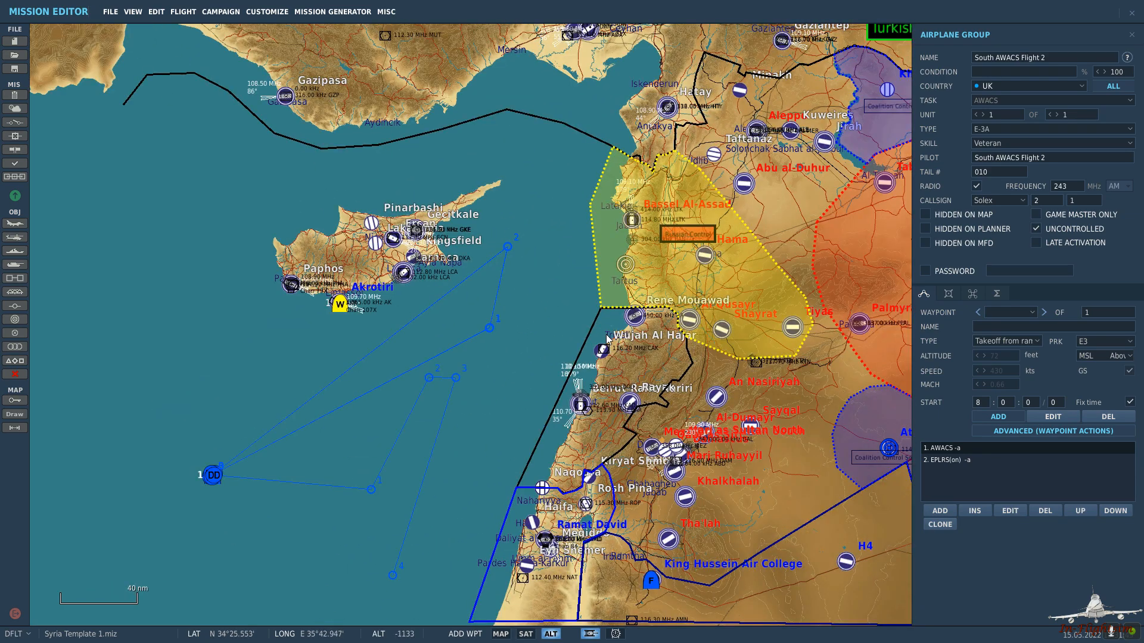
click(495, 535)
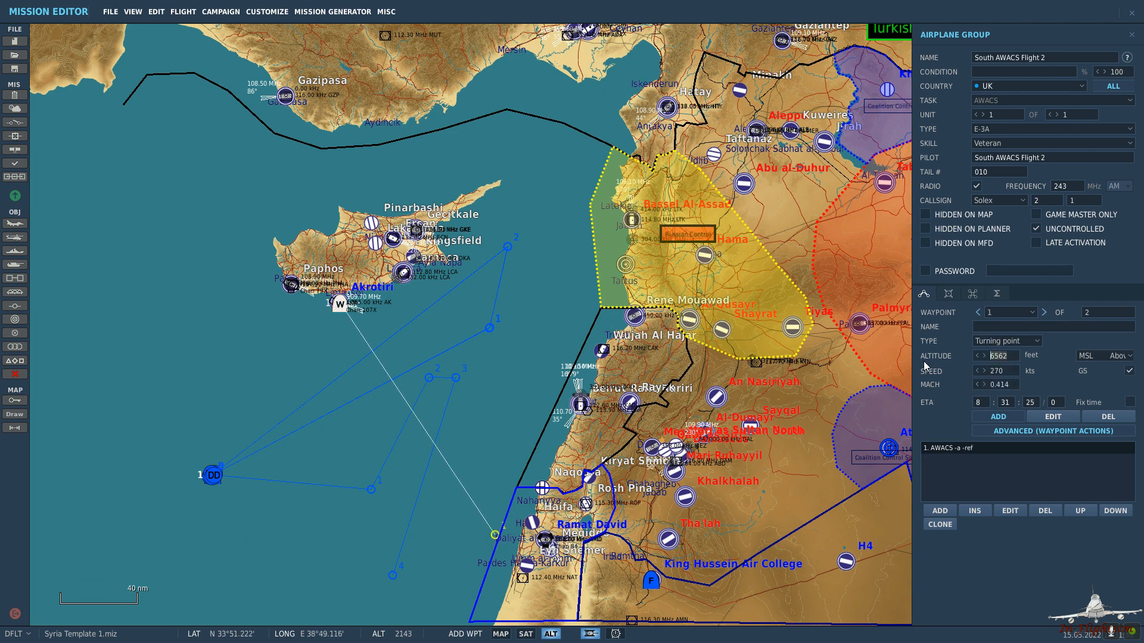
text(32000)
drag(1007, 373, 959, 382)
text(450)
Extend the route past King Hussein Air College and south of At Tanf to both orbit points of South AWACS Flight 1.
right_drag(697, 433, 491, 437)
click(497, 602)
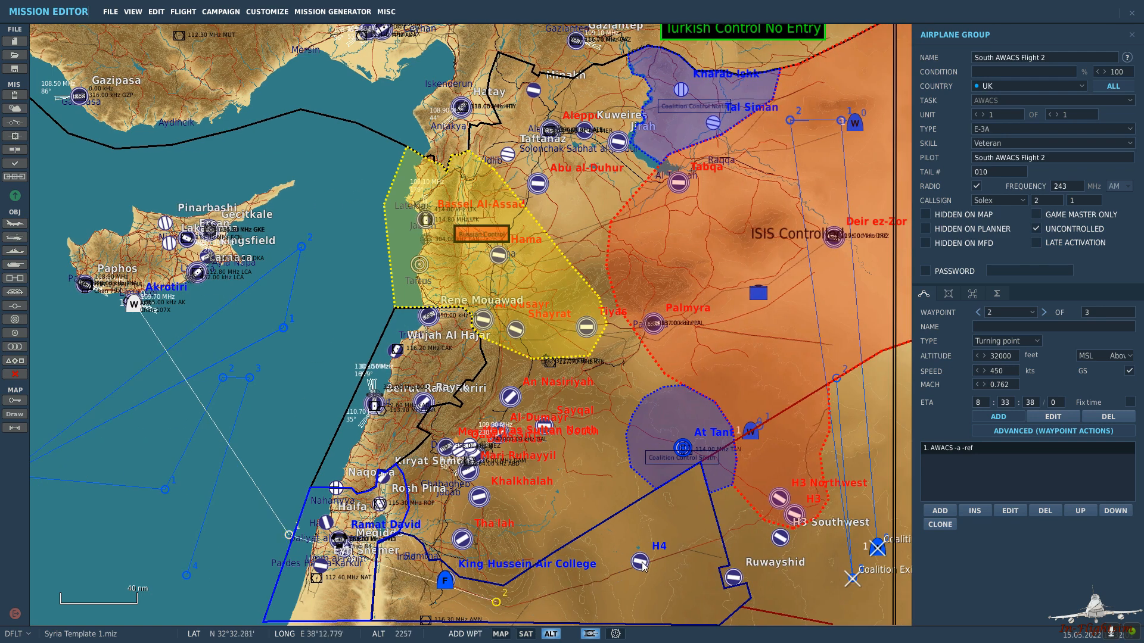
click(683, 491)
right_drag(783, 430, 680, 430)
scroll(731, 449, up, 2)
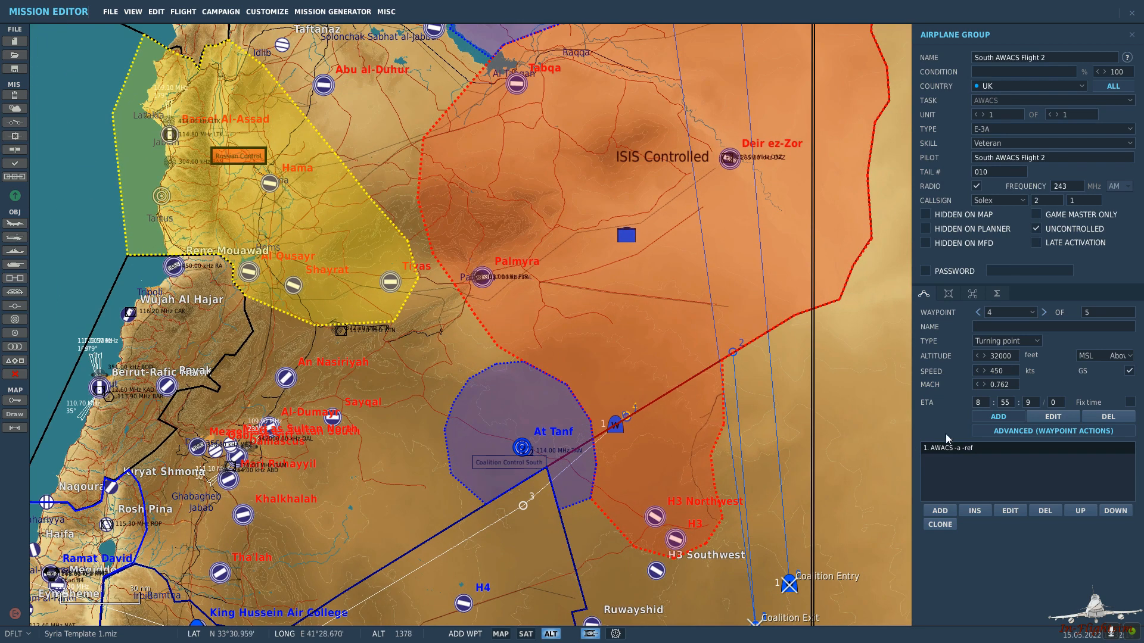
click(734, 353)
Add a Race-Track orbit task at 450 knots to waypoint 4.
click(978, 312)
click(940, 511)
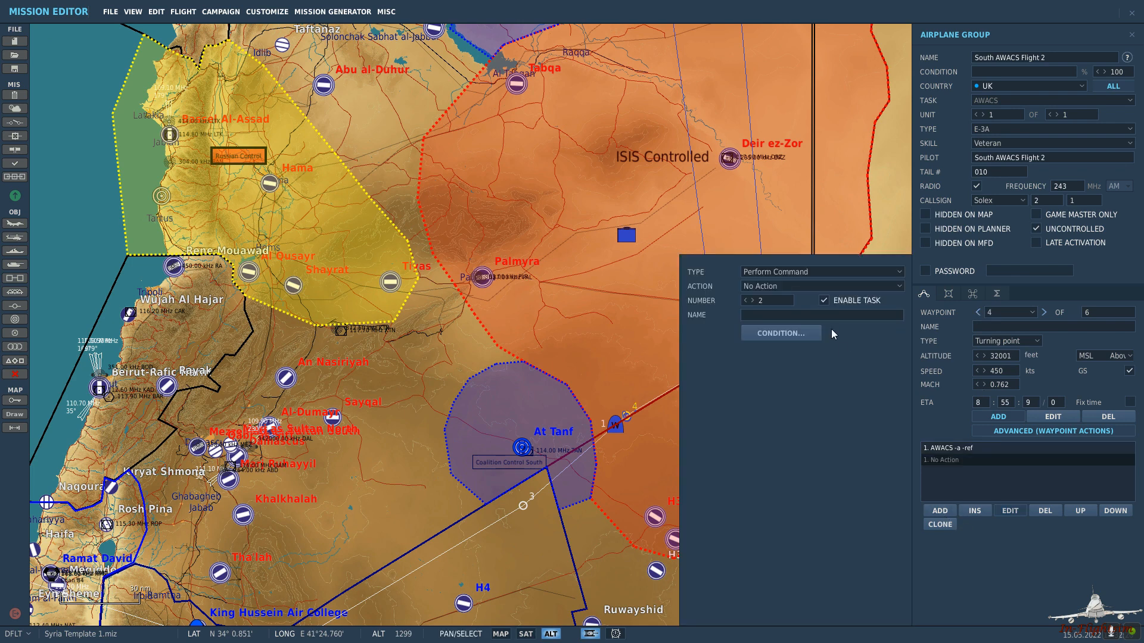
click(825, 287)
click(802, 273)
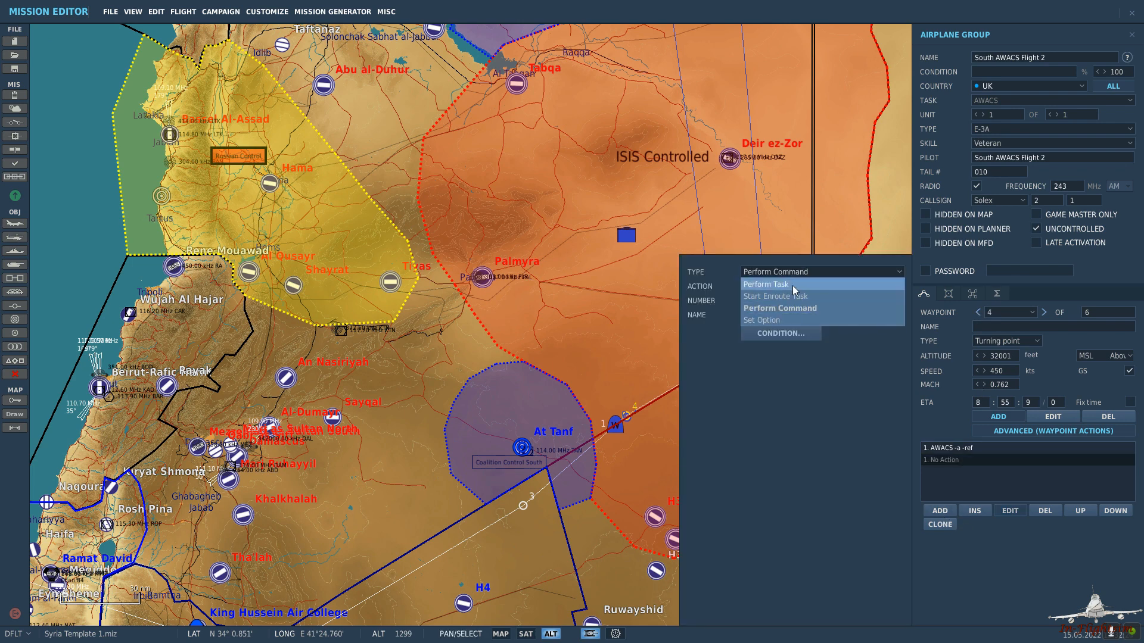
click(792, 285)
click(792, 286)
click(785, 306)
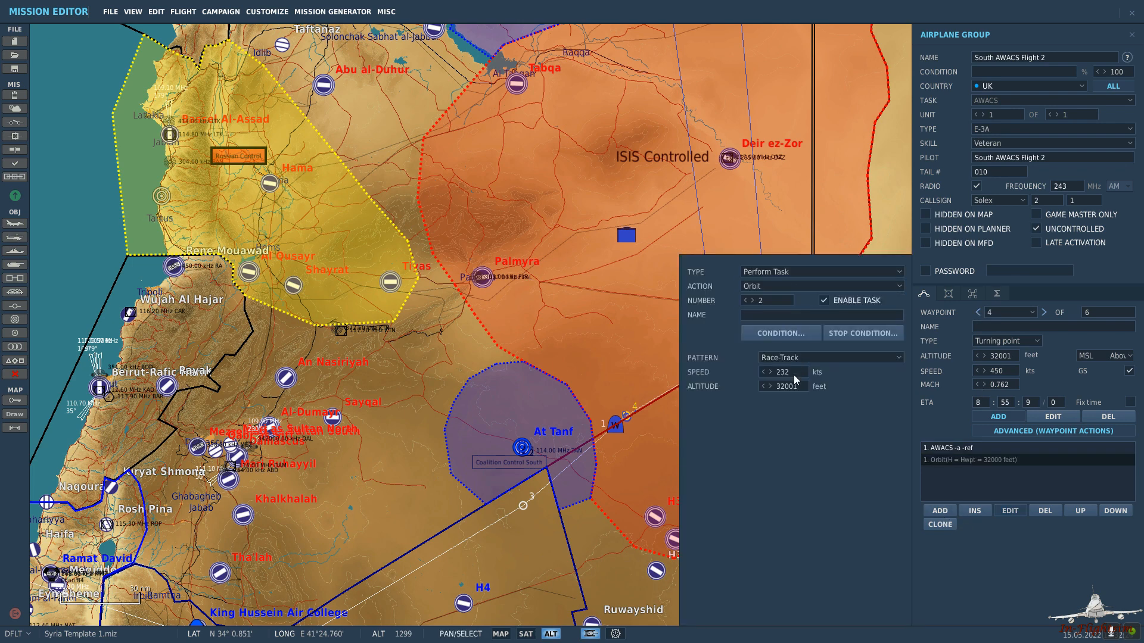
text(450)
Give the orbit task a duration stop condition of 4 hours.
click(836, 337)
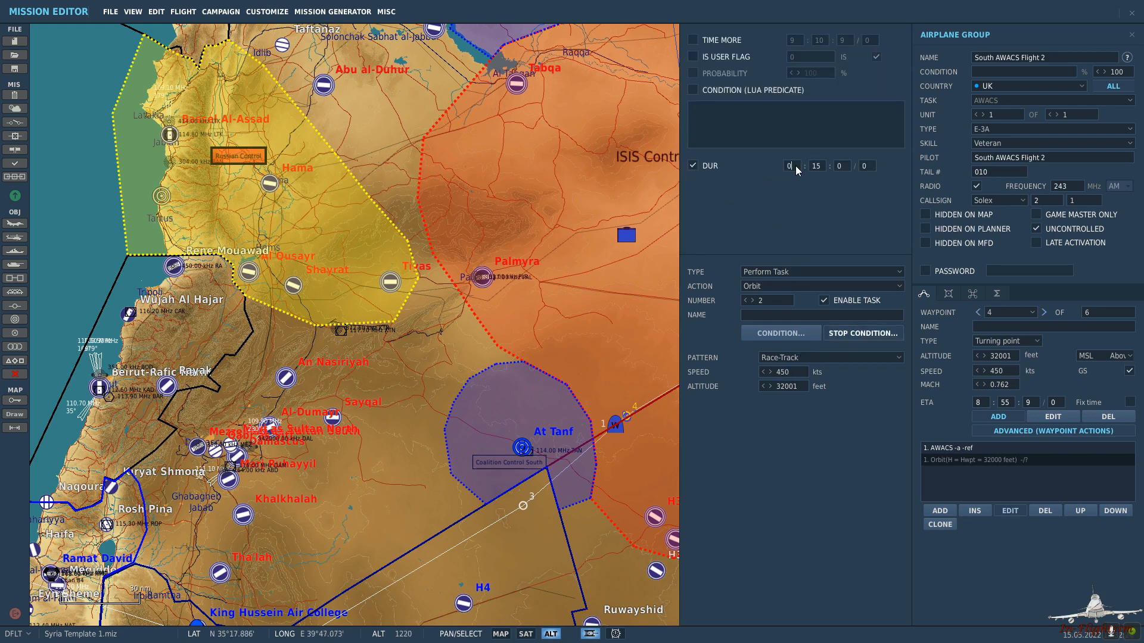
text(4)
key(Tab)
text(0)
click(859, 334)
click(996, 509)
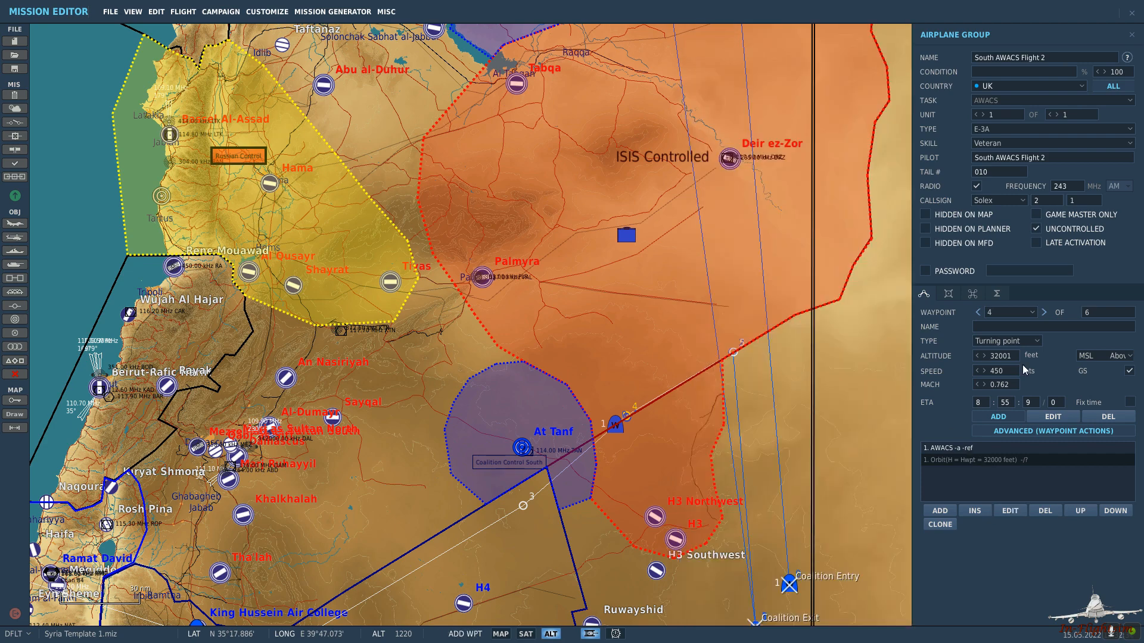
Route the flight from waypoint 5 back over its outbound waypoints to Akrotiri and make the final waypoint a landing.
click(1044, 312)
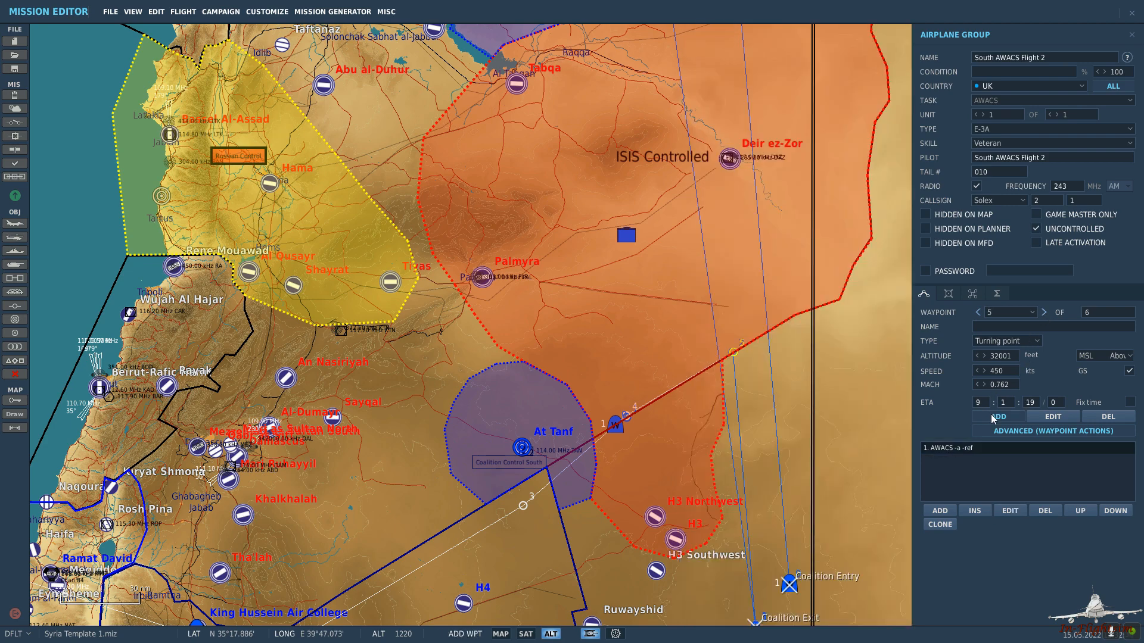
scroll(678, 466, down, 3)
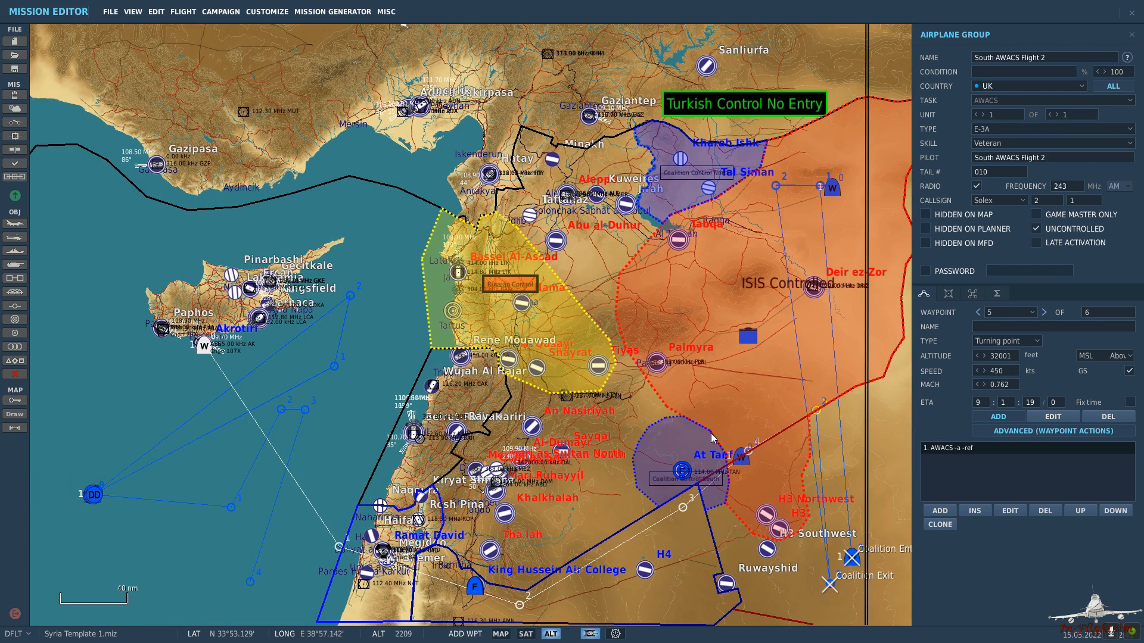
click(683, 507)
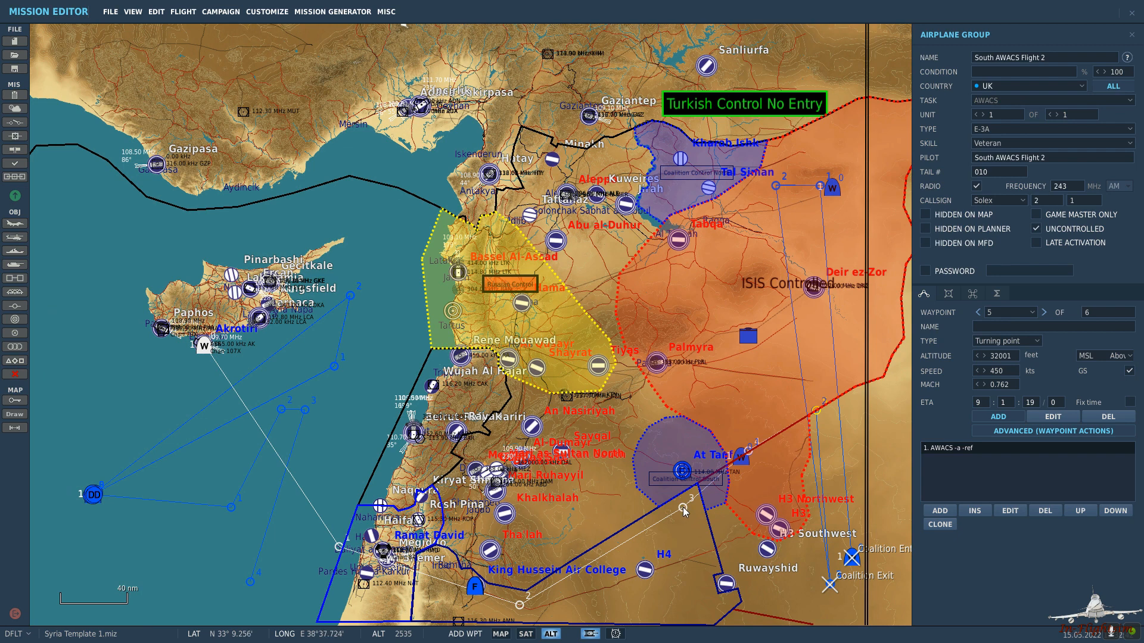
click(519, 605)
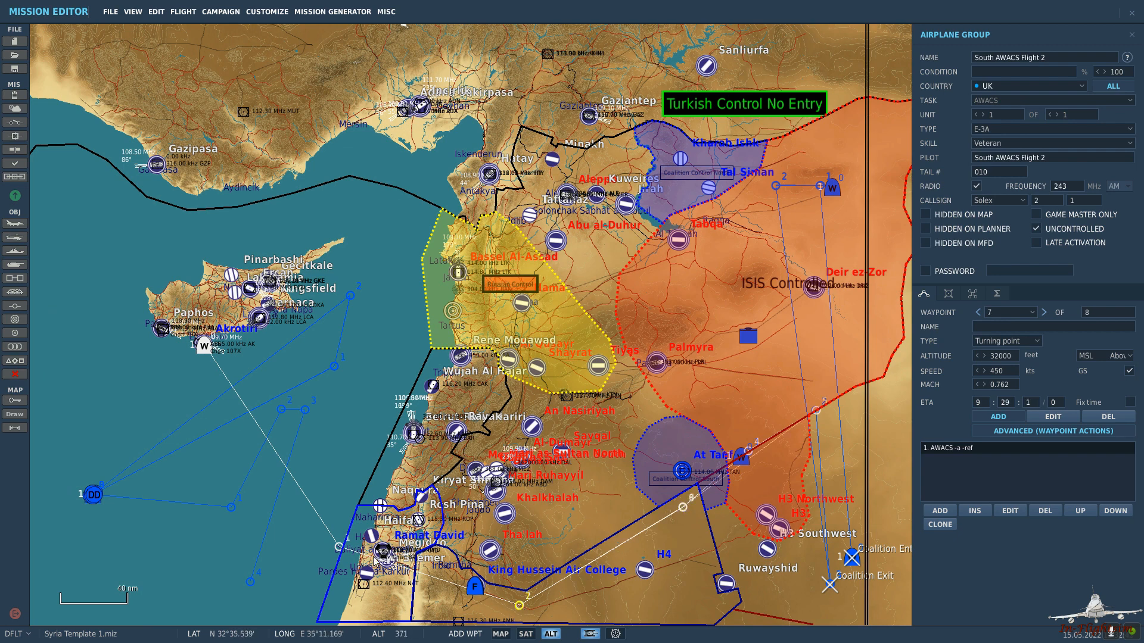
click(339, 547)
click(204, 345)
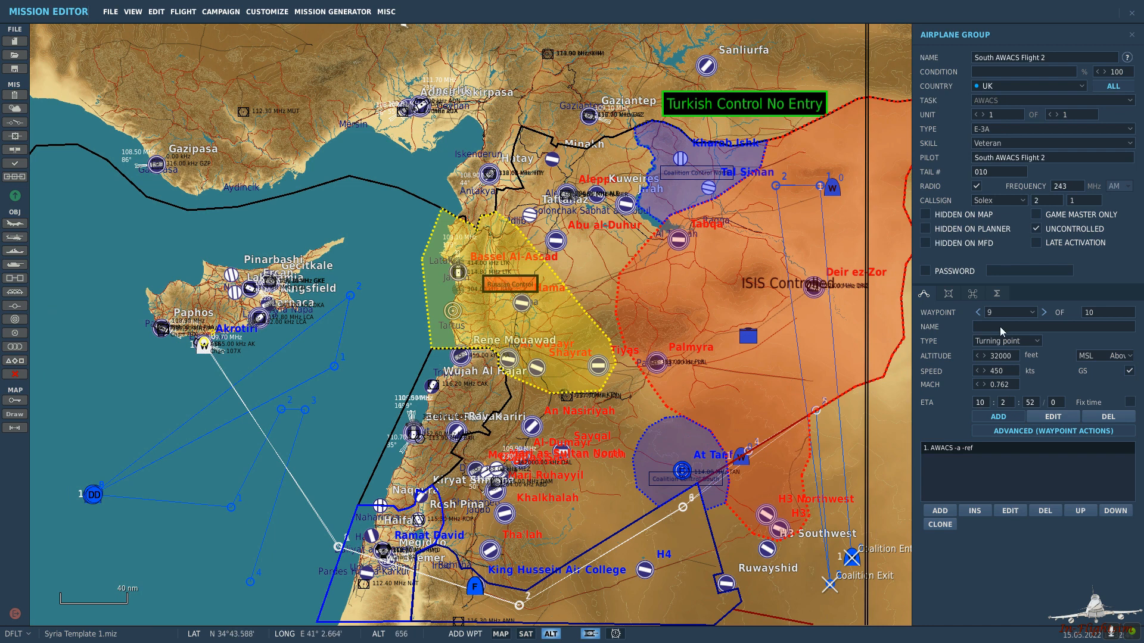
click(1011, 341)
click(1011, 392)
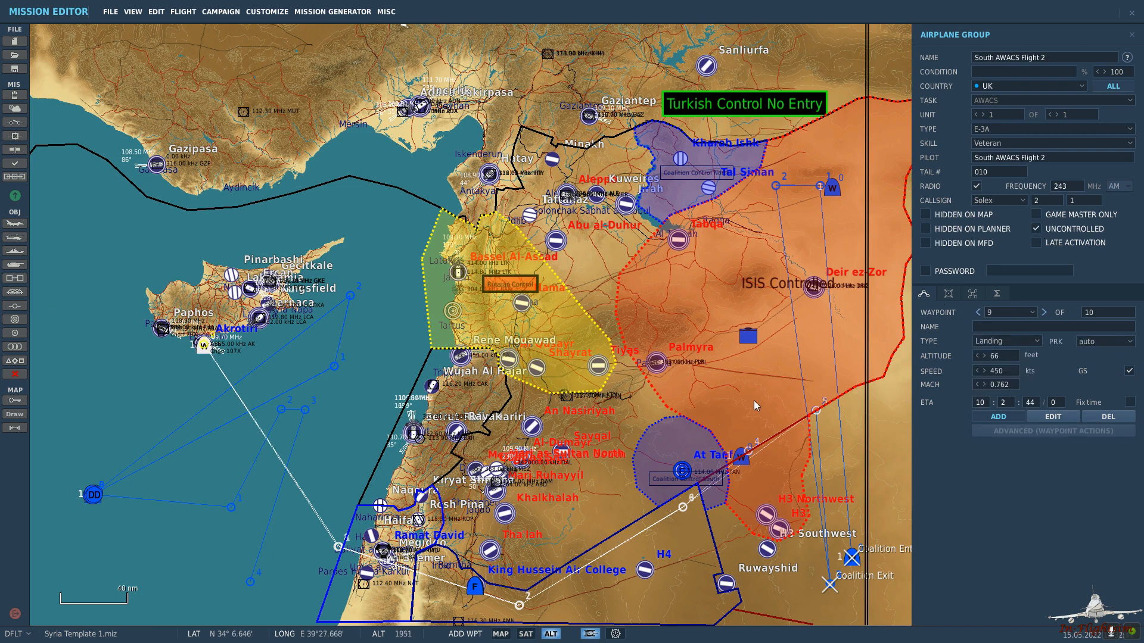
Check the South AWACS Flight 2 waypoints near At Tanf and open the South AWACS Flight 1 group.
right_drag(759, 414, 702, 413)
right_click(703, 414)
scroll(974, 490, up, 2)
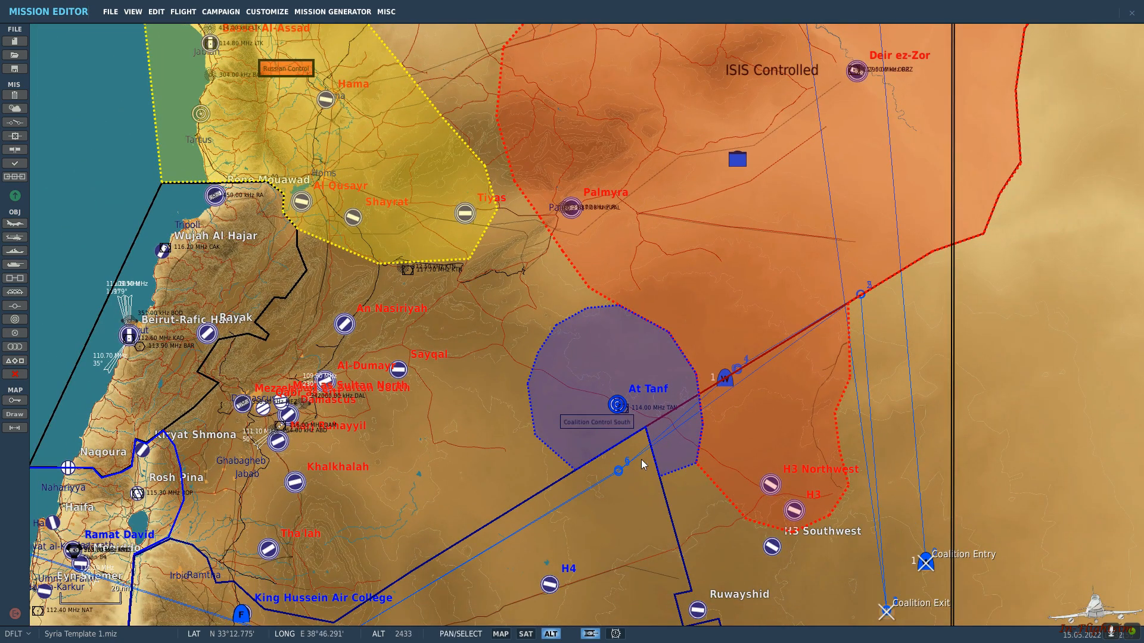
click(619, 471)
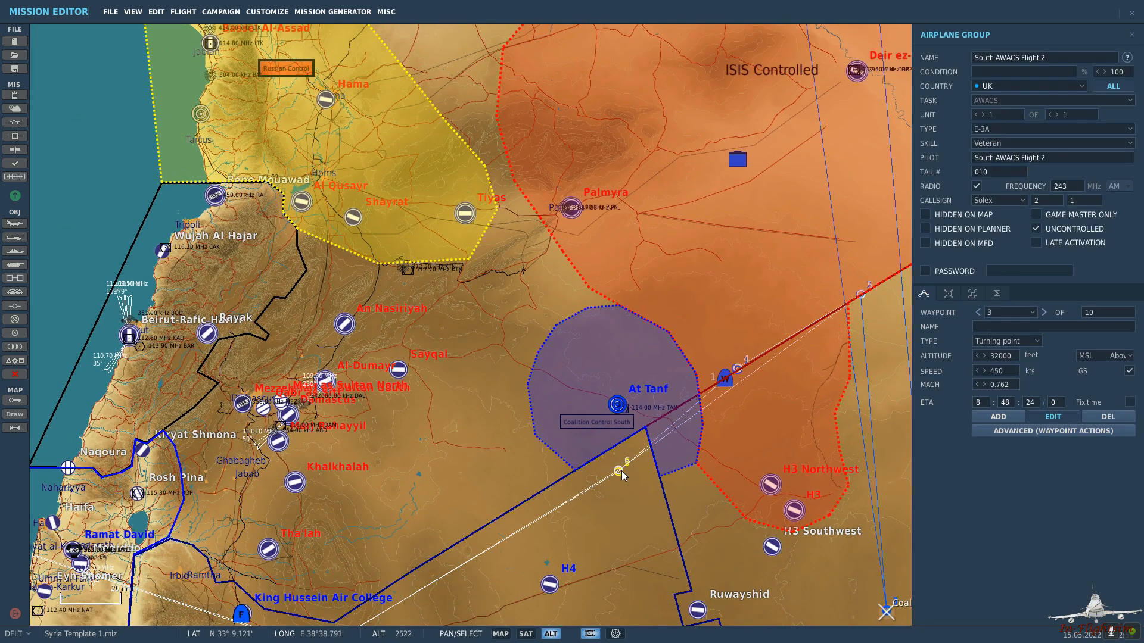
click(1043, 313)
click(762, 325)
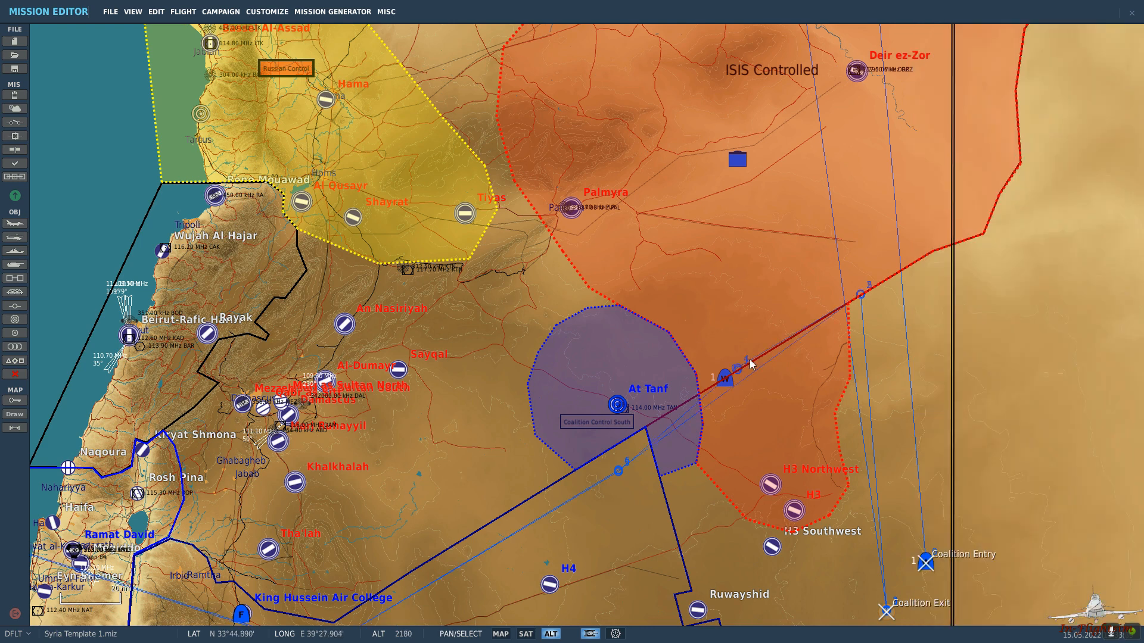
click(727, 378)
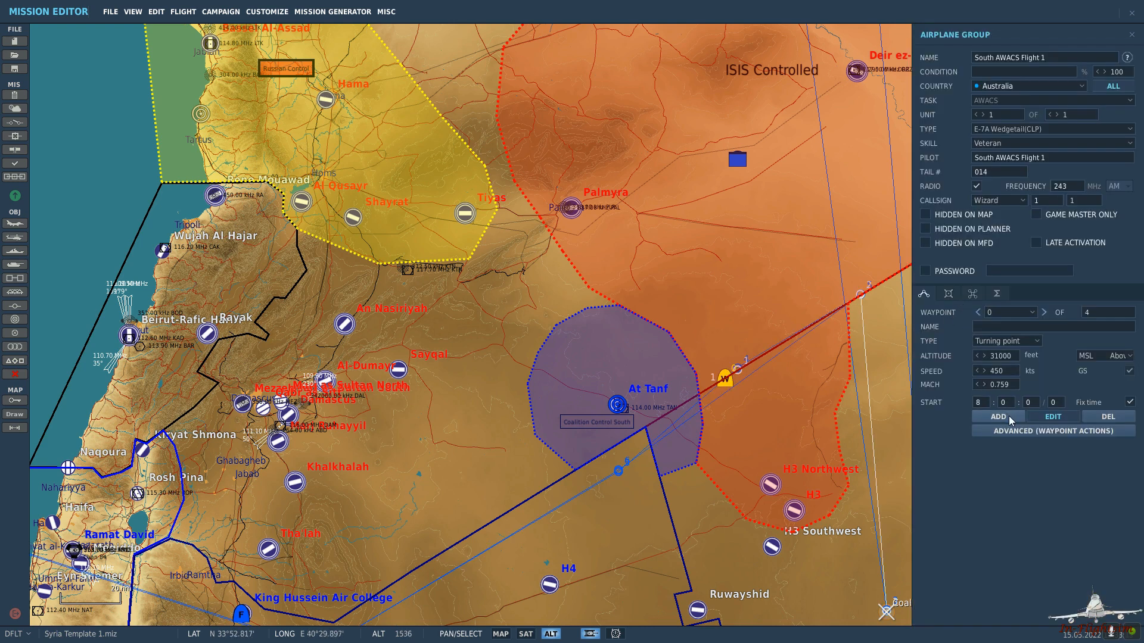
Check the stop condition of the Orbit task at waypoint 1 of South AWACS Flight 1.
click(1045, 313)
click(1053, 430)
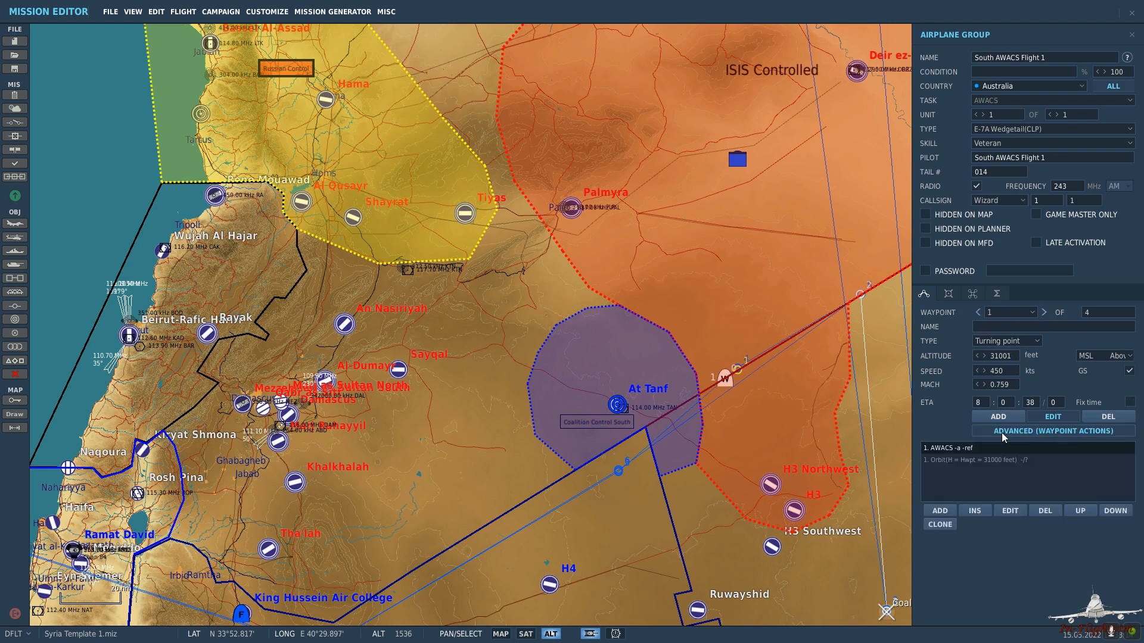
click(977, 461)
click(1012, 510)
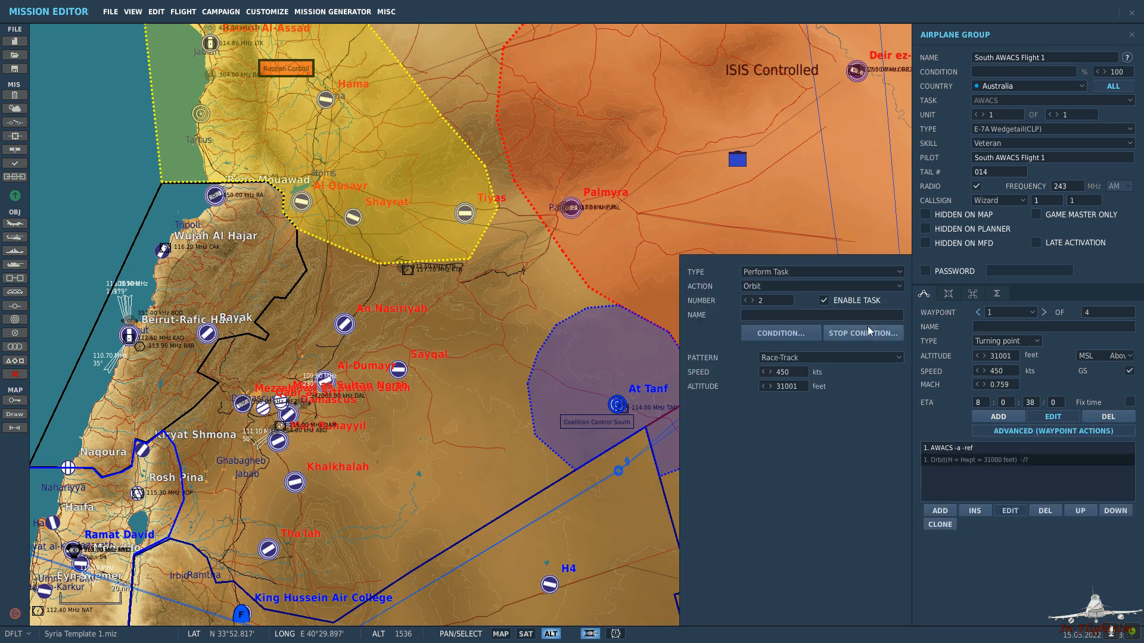
click(869, 333)
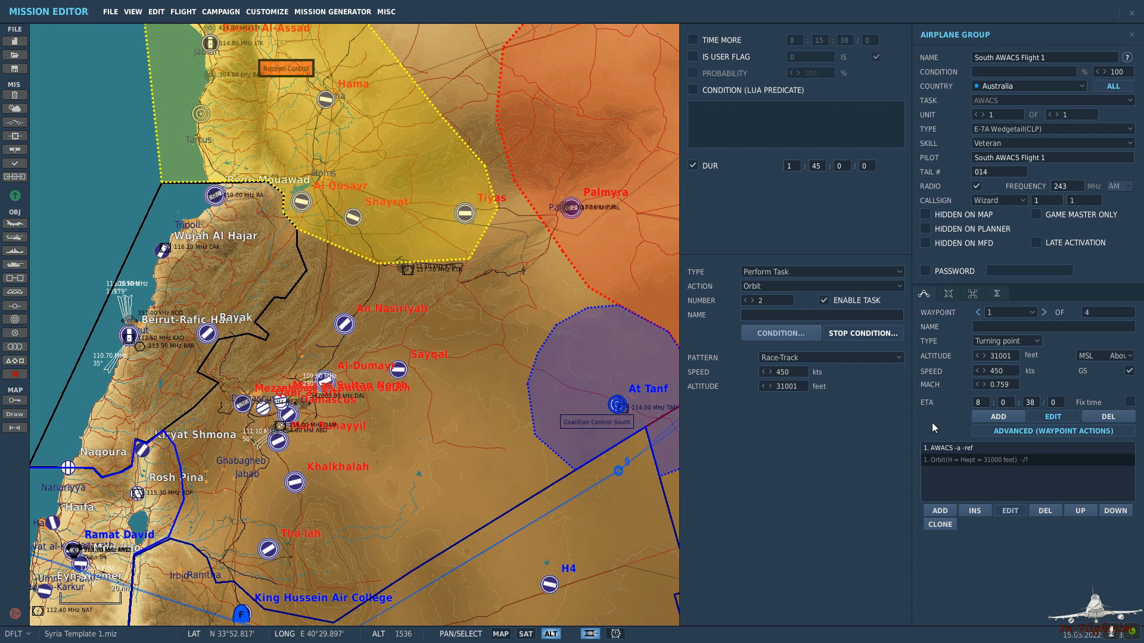
click(484, 407)
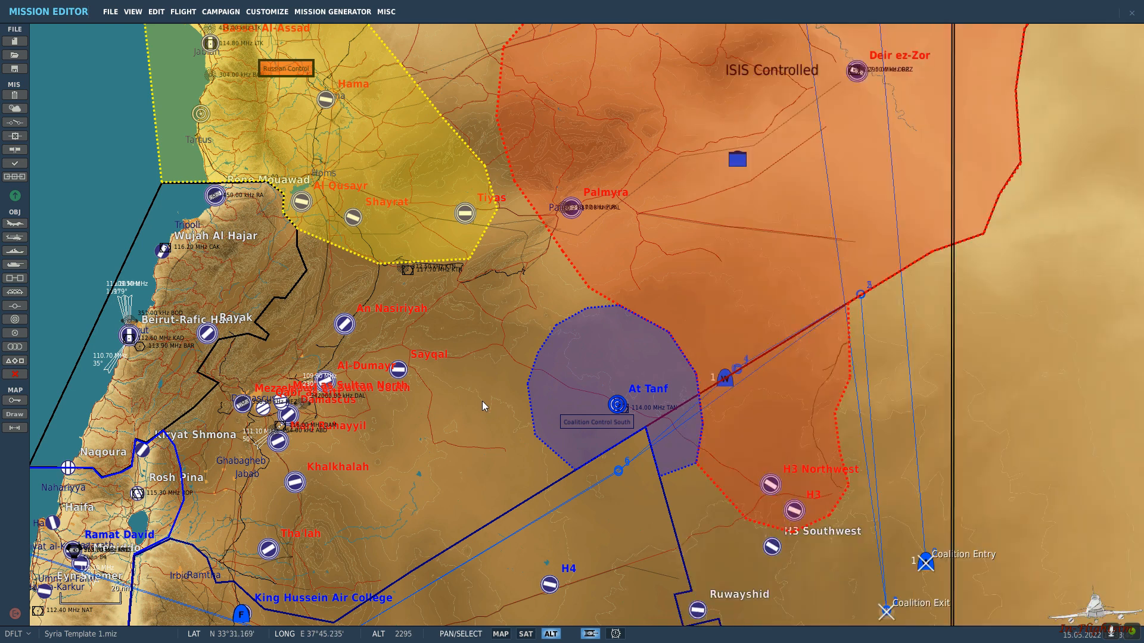
Create a new 1 ONCE mission trigger named "South AWACS Flight 2".
click(23, 124)
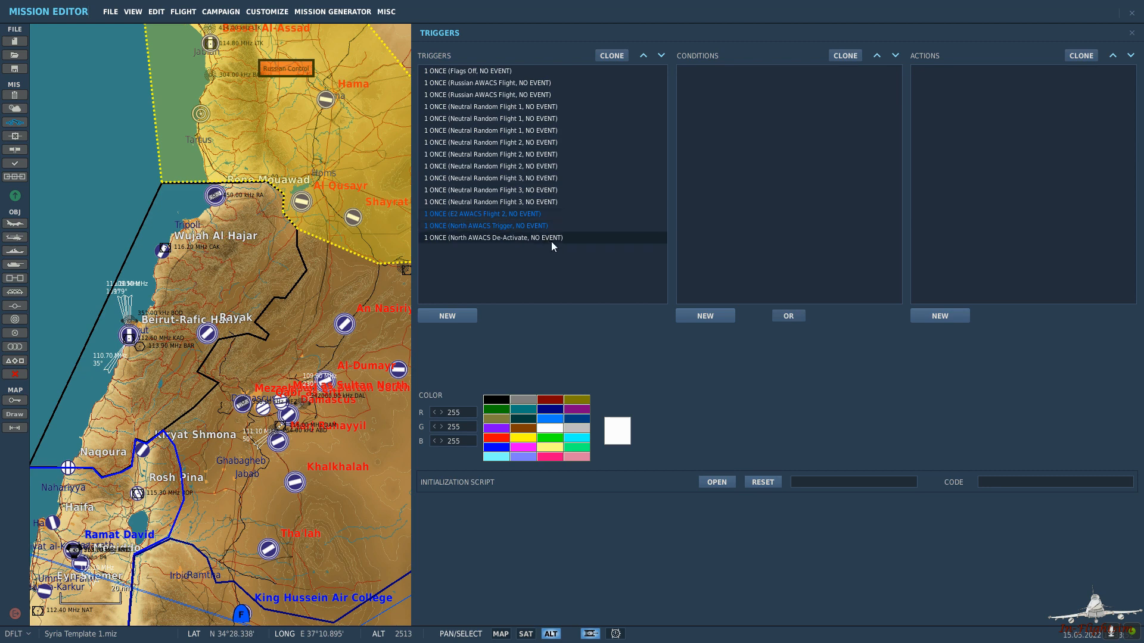
click(468, 316)
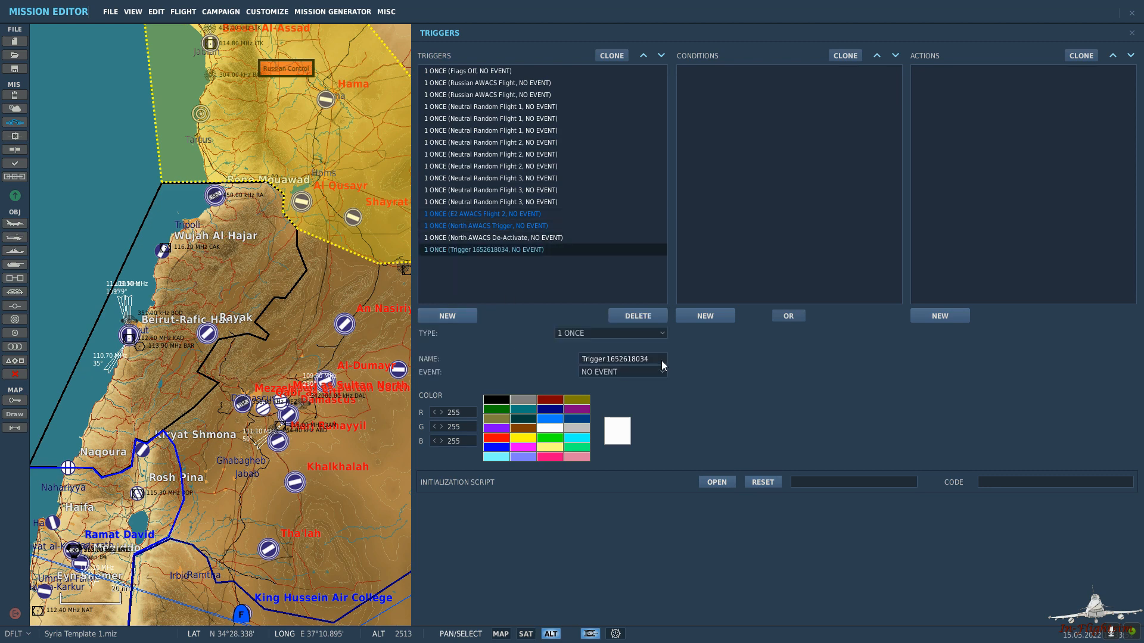
text(South AWACS Flight 1)
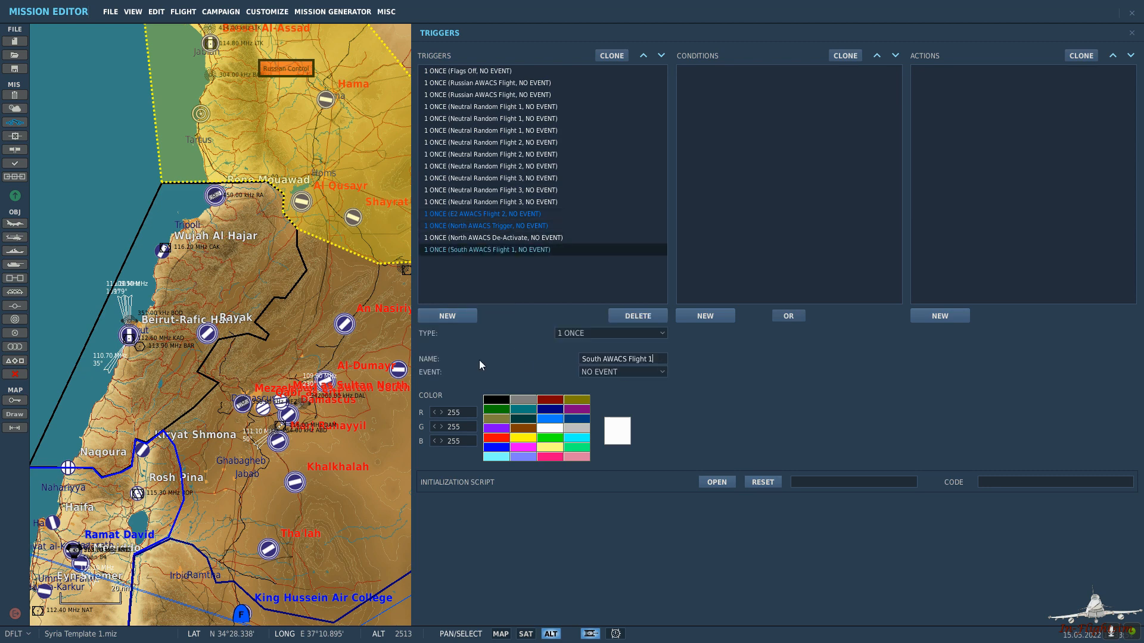
key(BackSpace)
text(2)
Give the South AWACS Flight 2 trigger a TIME MORE condition of 3000 seconds.
click(693, 314)
click(802, 333)
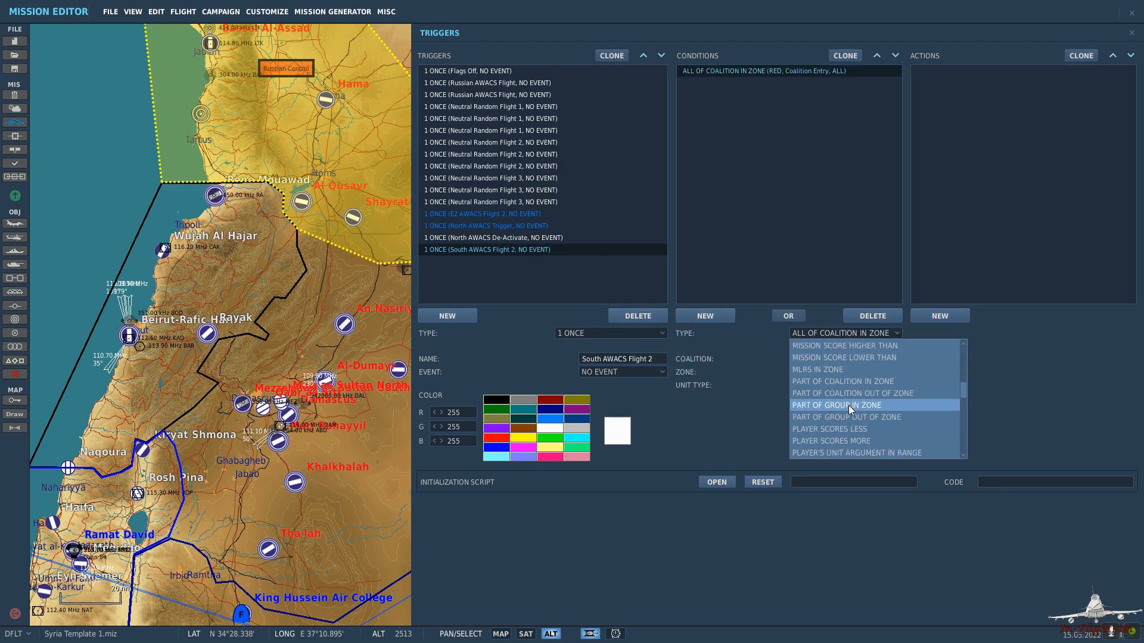
click(845, 393)
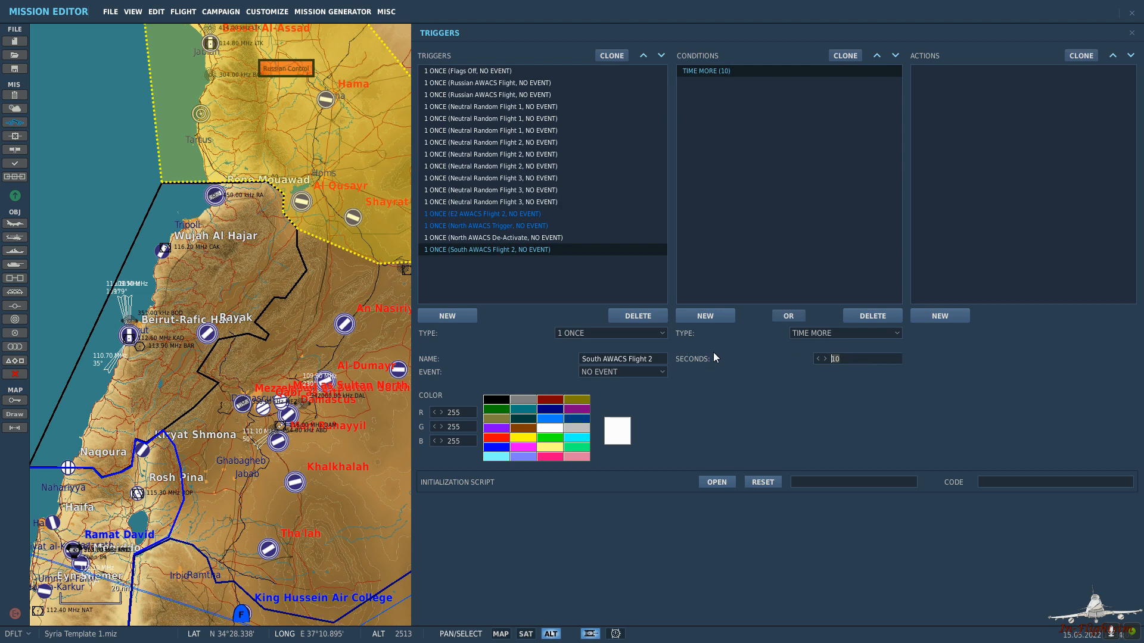
text(3000)
Add an AI TASK PUSH action that runs "South AWACS Flight 2 / 1. Start" to the trigger.
click(939, 316)
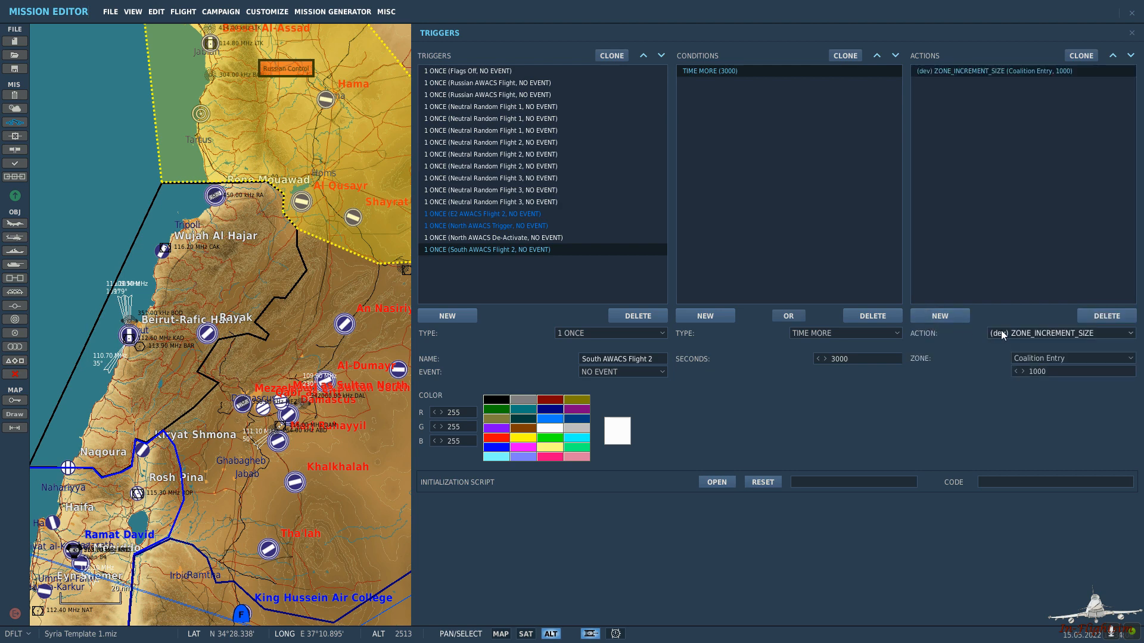
click(1007, 333)
scroll(1029, 381, up, 3)
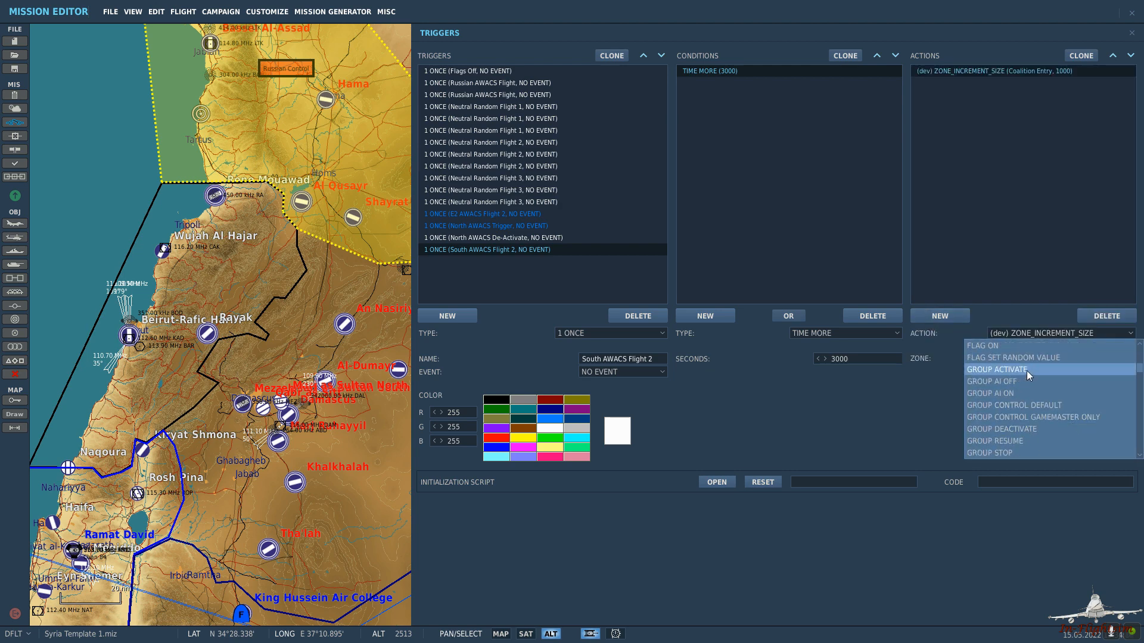
scroll(1031, 370, up, 3)
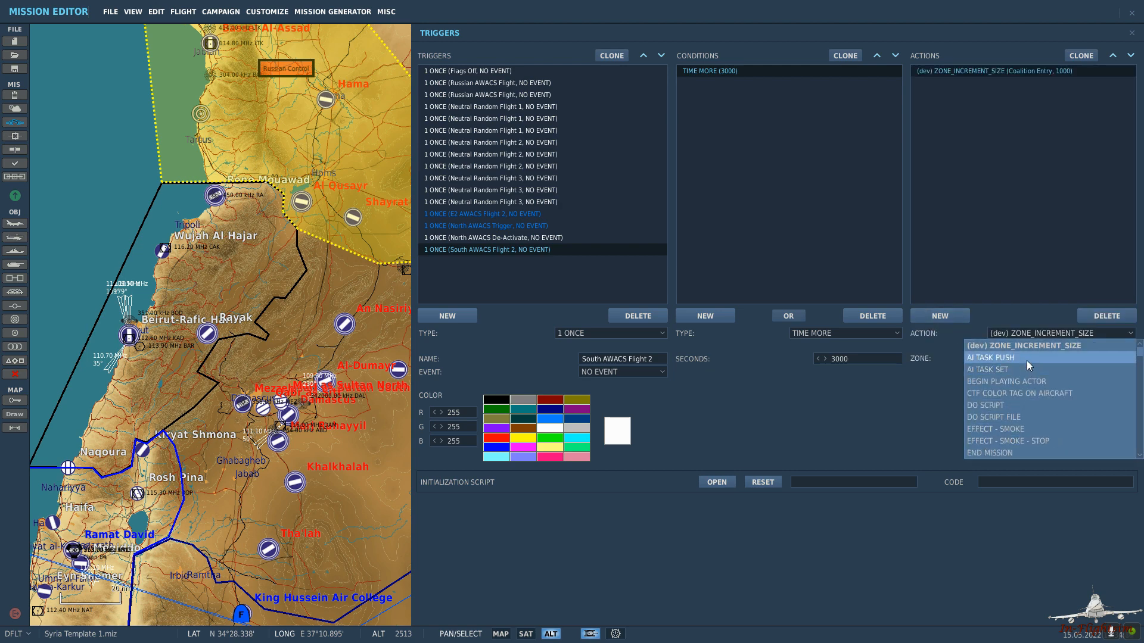
click(1027, 360)
click(1025, 359)
click(1041, 374)
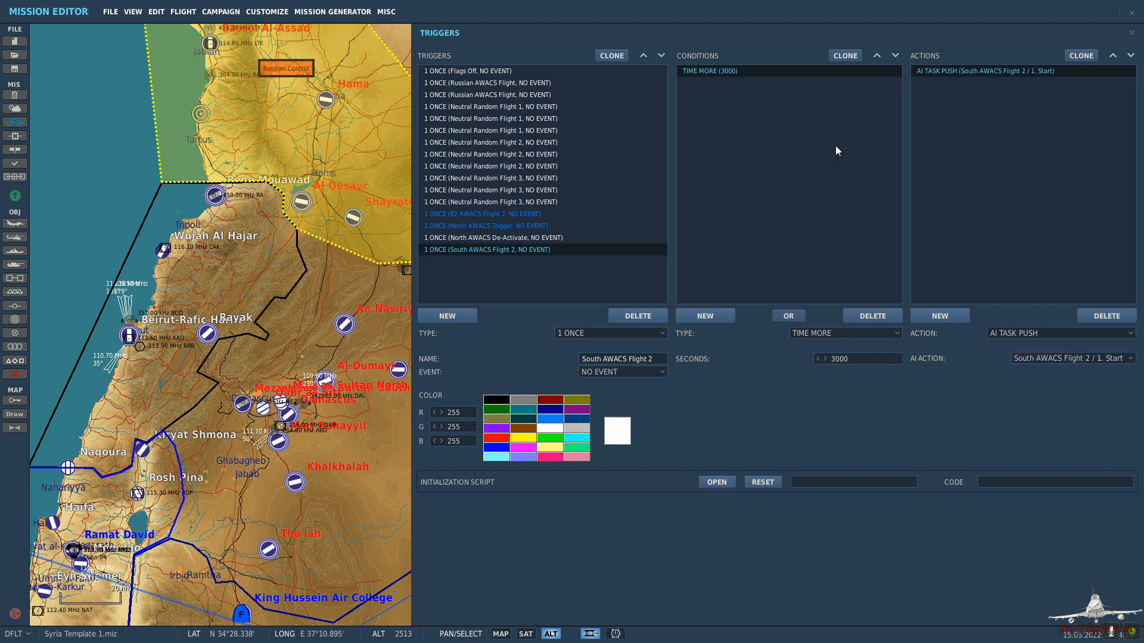
Colour the South AWACS Flight 2 and North AWACS De-Activate triggers blue (0, 128, 255).
click(550, 418)
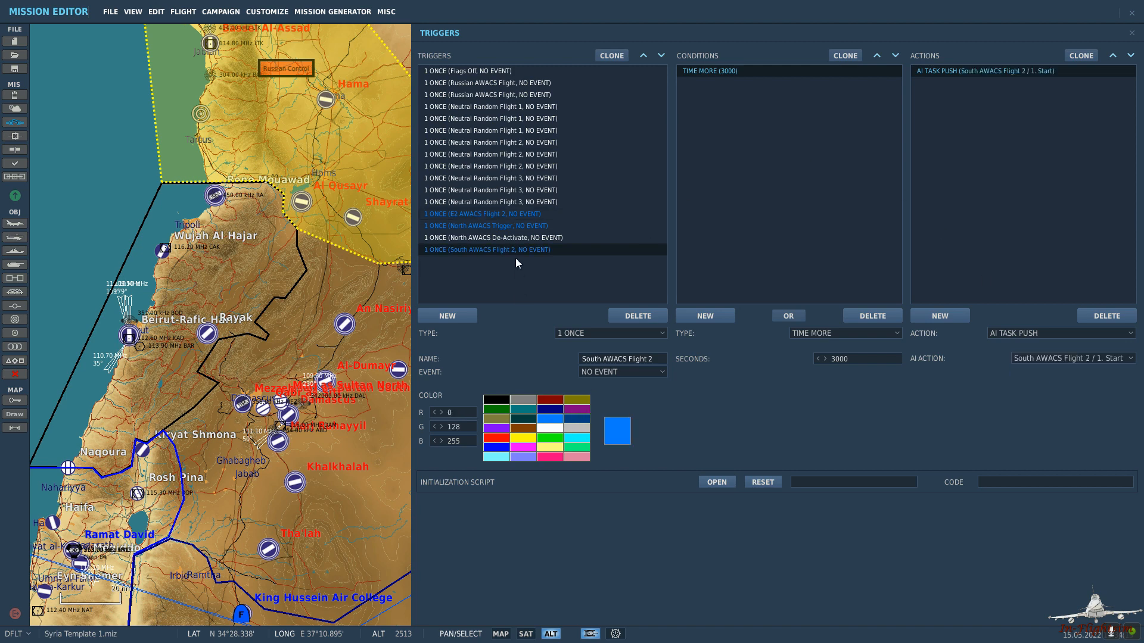
click(511, 240)
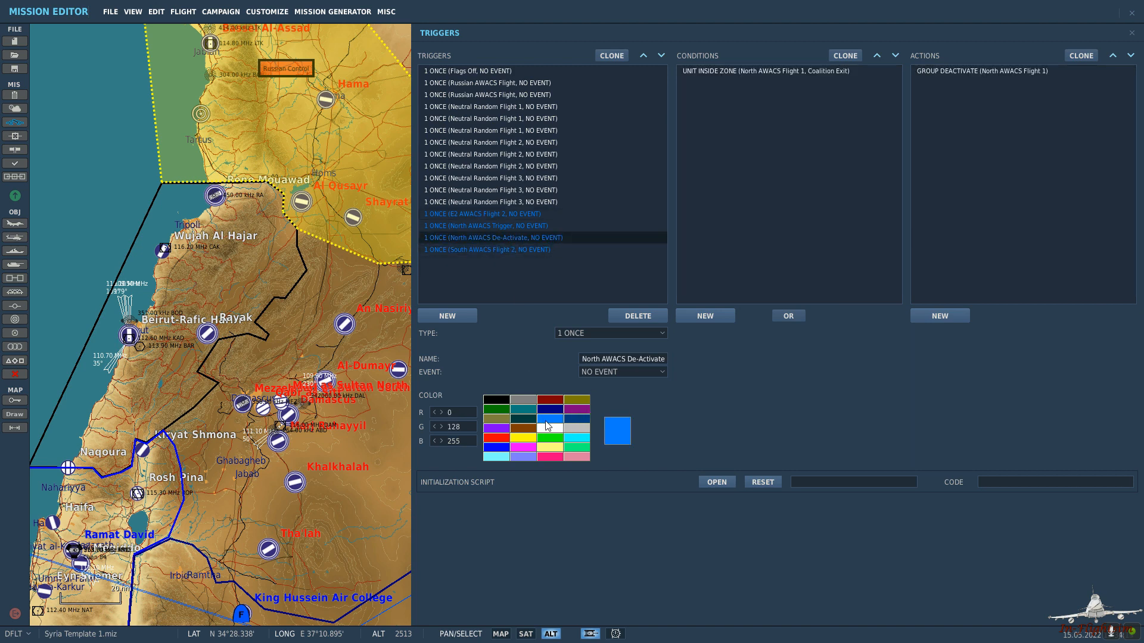
click(503, 273)
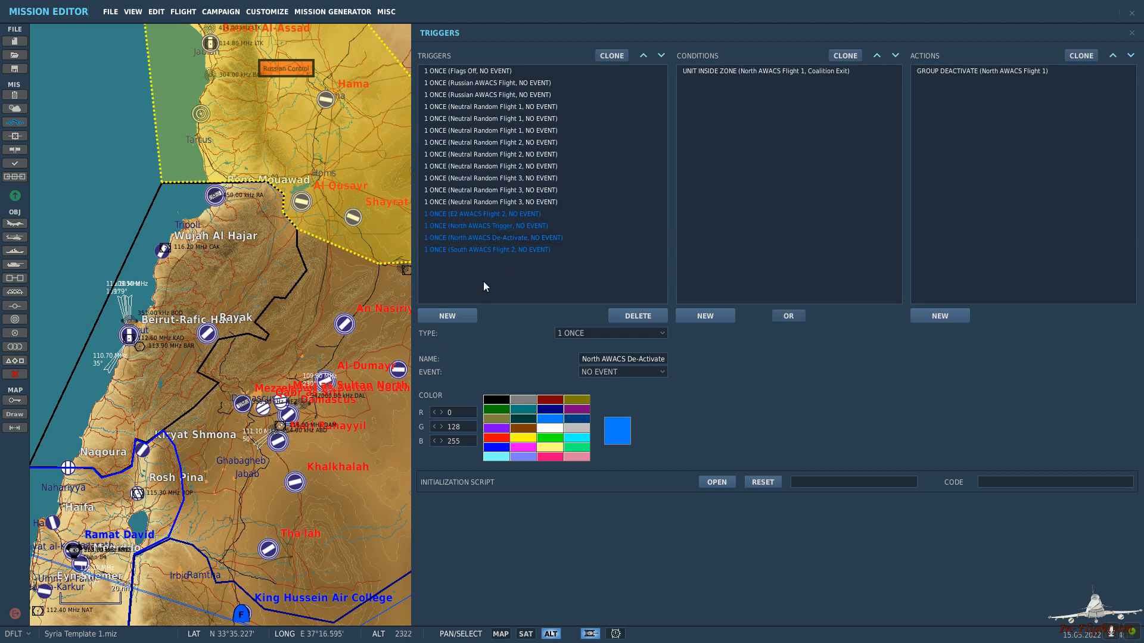
Create another 1 ONCE trigger named "South AWACS De-Activate".
click(469, 316)
double_click(659, 357)
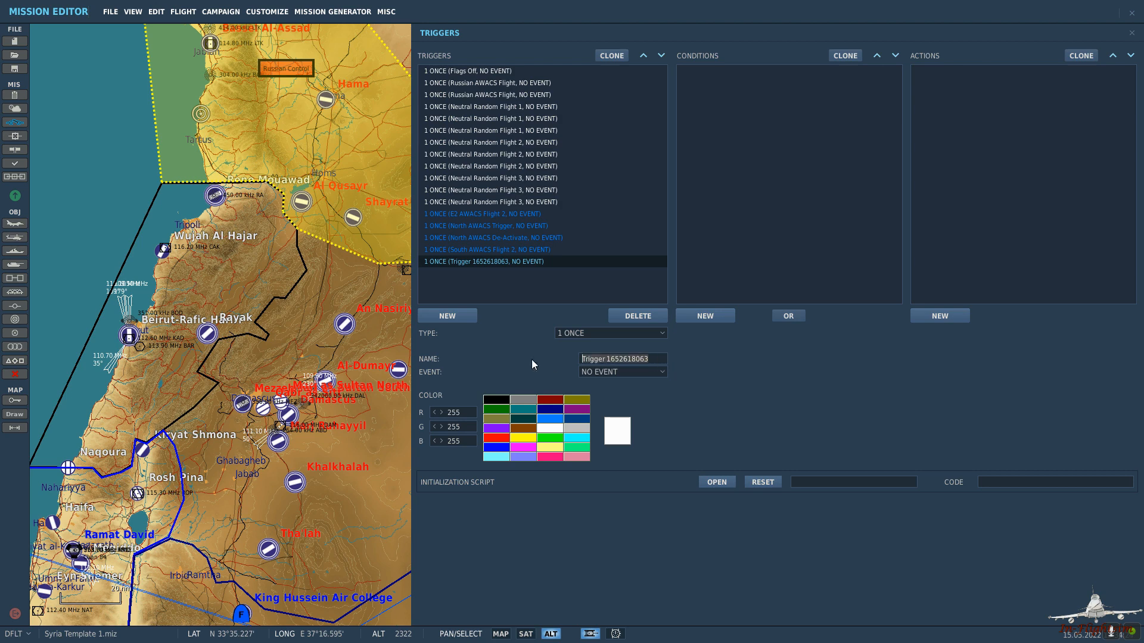
text(South A)
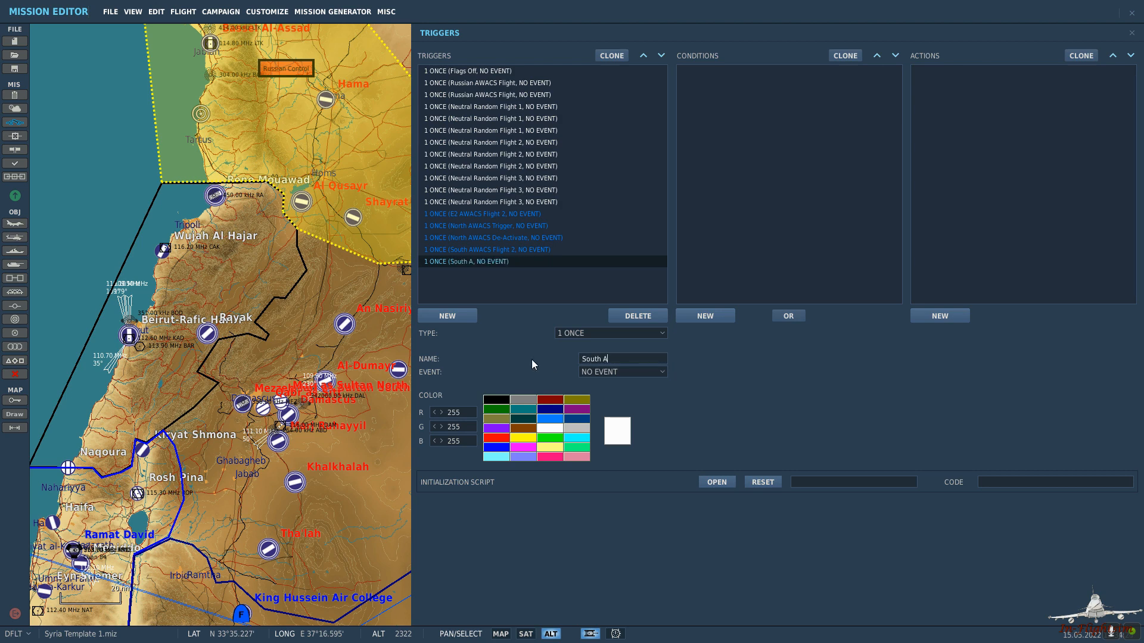
text(WACS De-Activate)
Give the South AWACS De-Activate trigger a UNIT INSIDE ZONE condition for unit South AWACS Flight 1 in zone Coalition Exit.
click(727, 315)
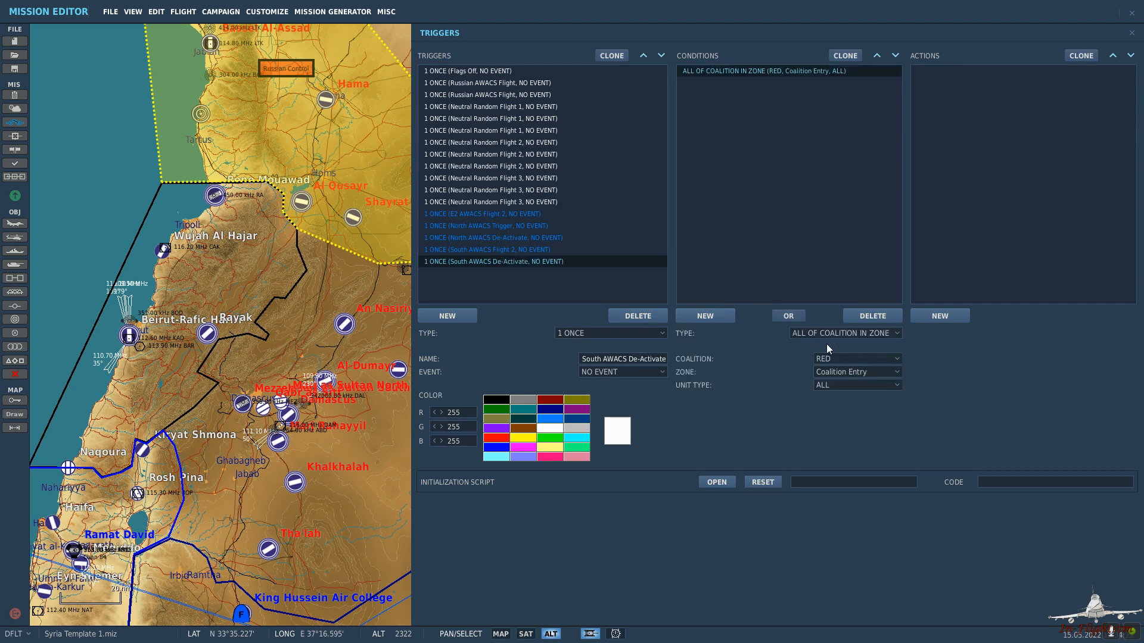
click(838, 333)
scroll(861, 394, down, 5)
scroll(860, 394, down, 5)
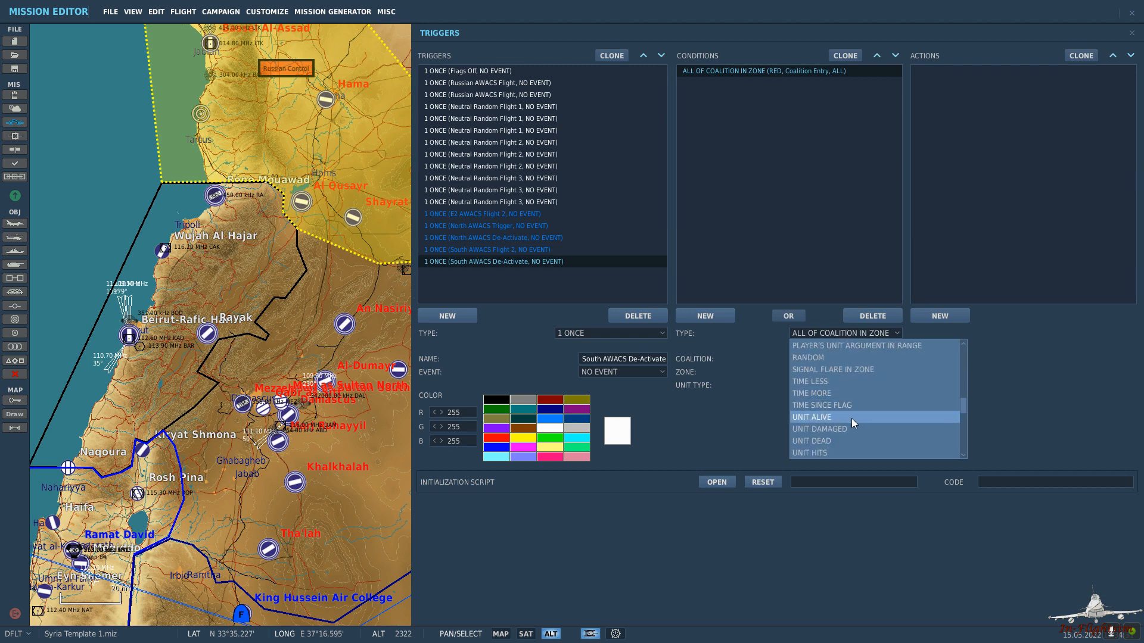
click(872, 440)
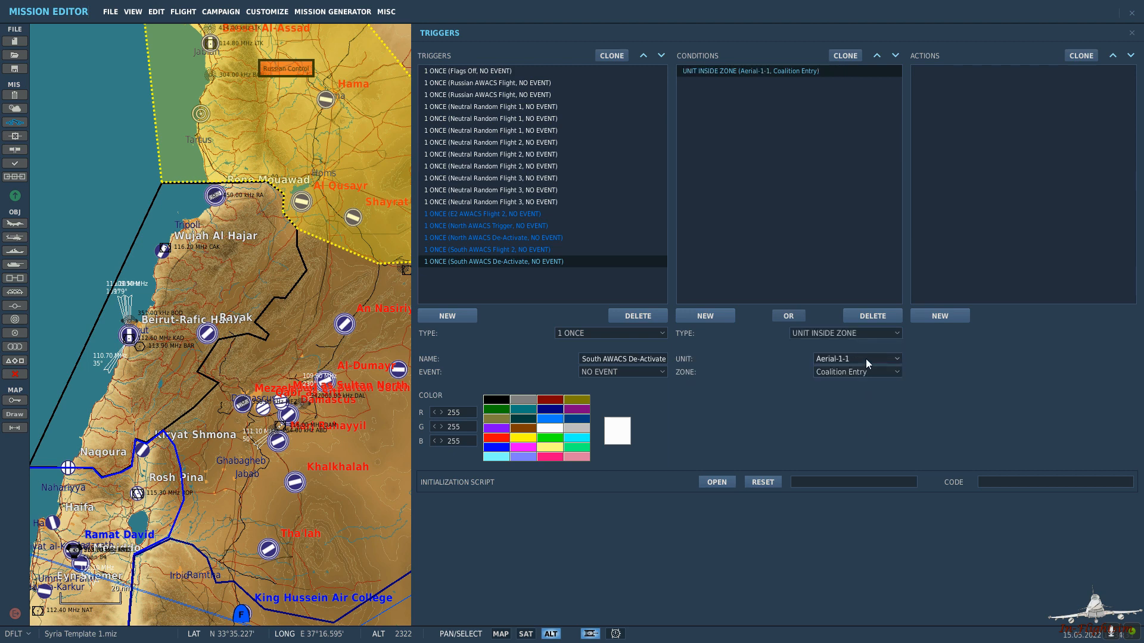
click(866, 359)
drag(992, 374, 989, 444)
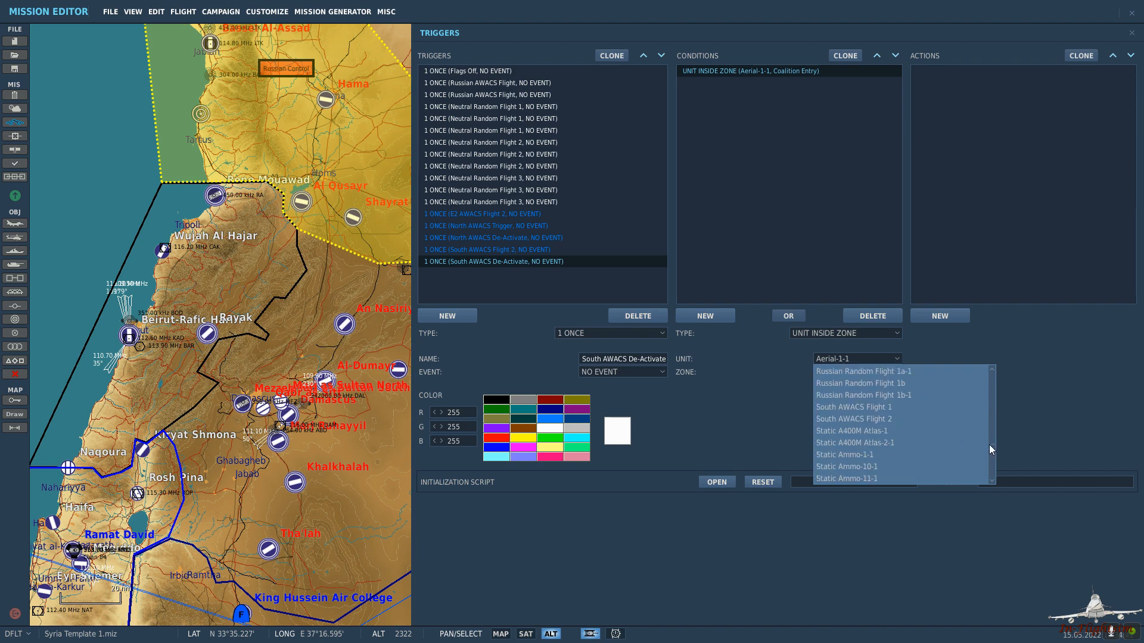
click(898, 405)
click(888, 376)
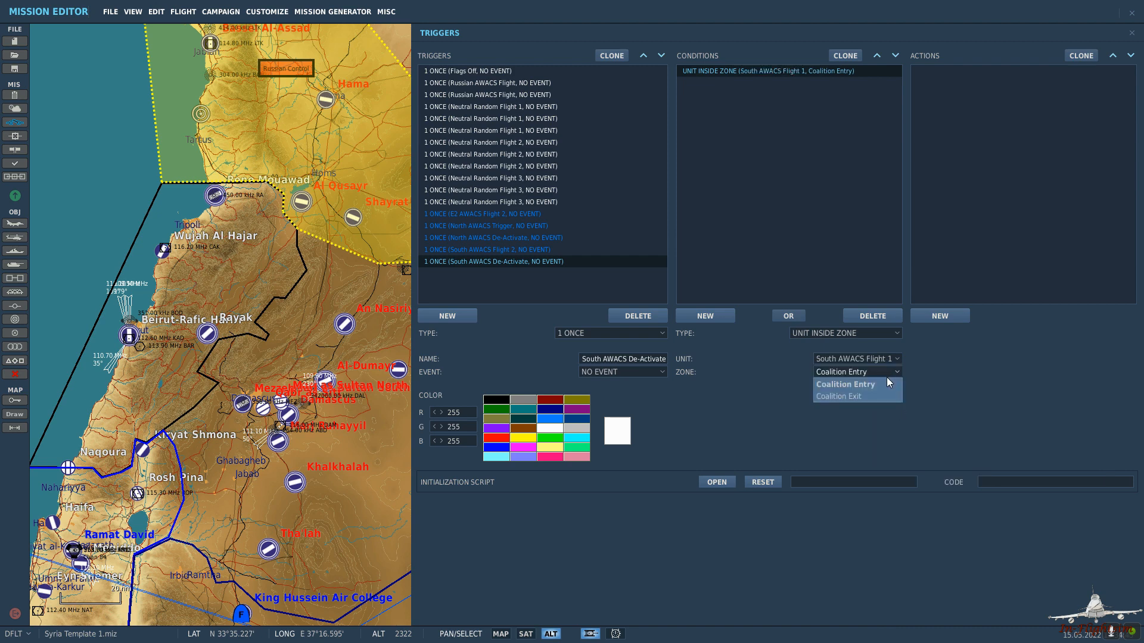
click(871, 395)
Add a GROUP DEACTIVATE action for South AWACS Flight 1, colour the trigger blue and return to the map.
click(944, 317)
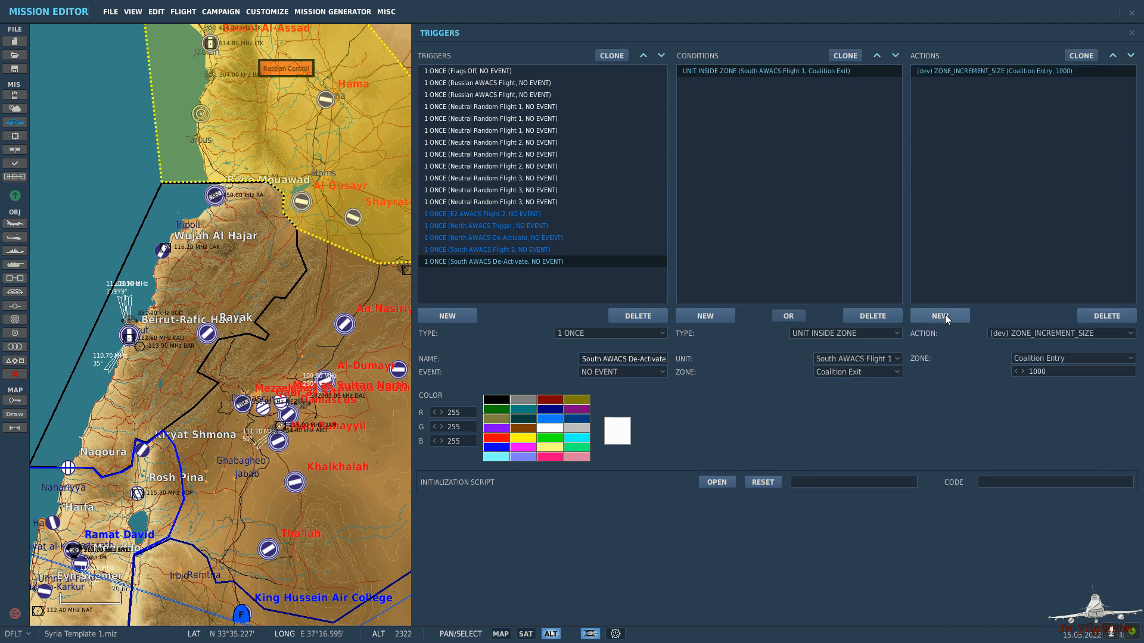
click(1013, 332)
scroll(1046, 386, down, 3)
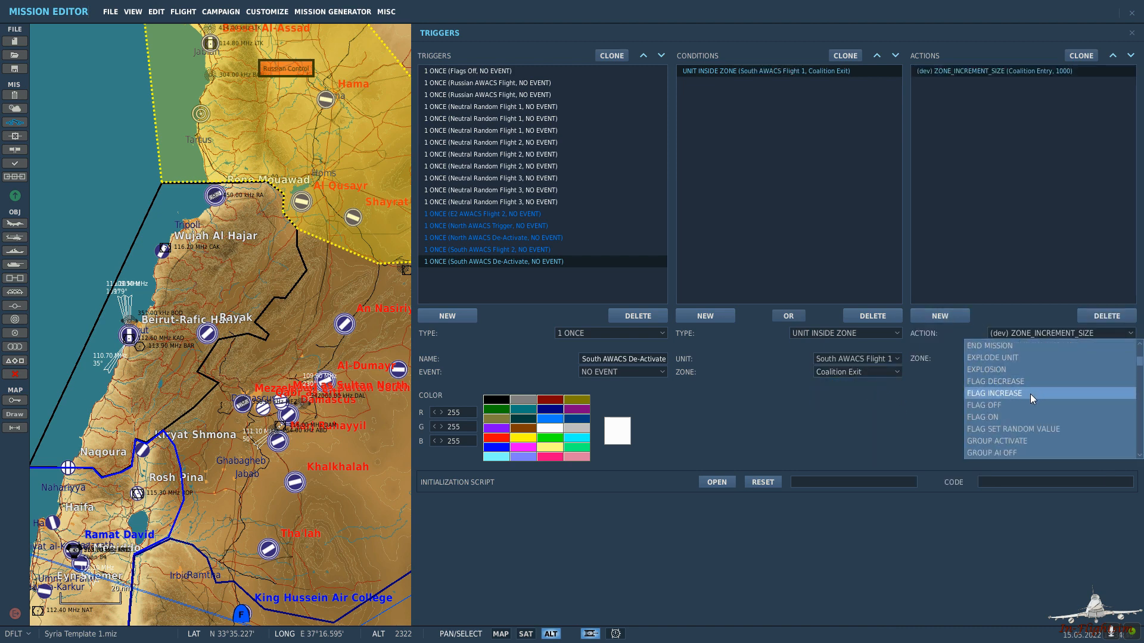
scroll(1031, 430, down, 2)
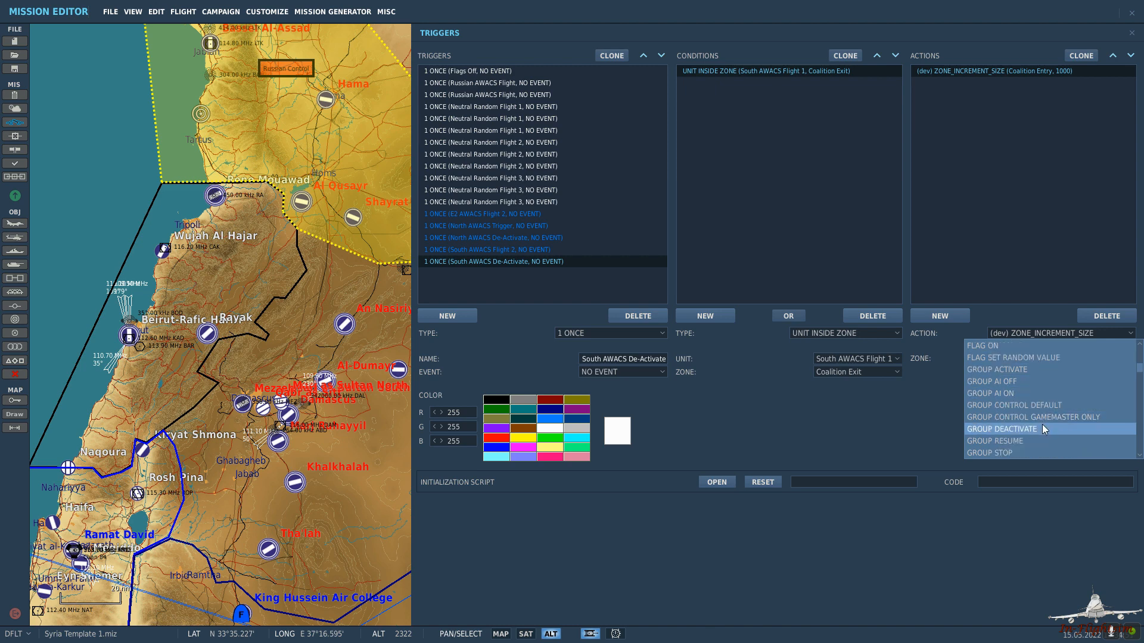
click(1042, 428)
click(1061, 357)
drag(1134, 396, 1134, 470)
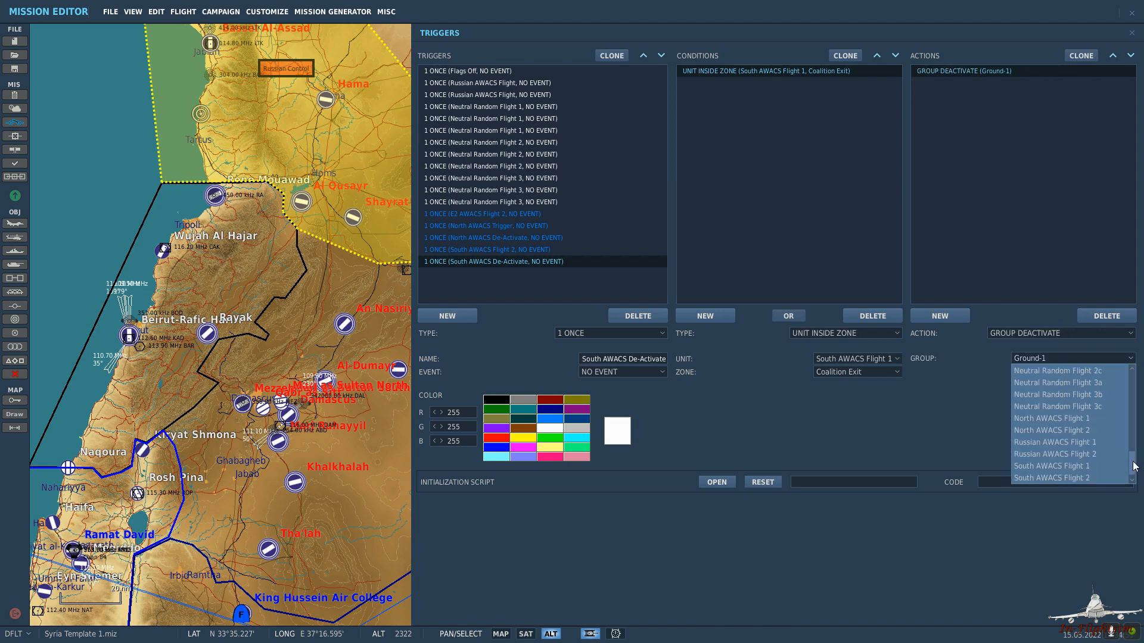
click(1087, 467)
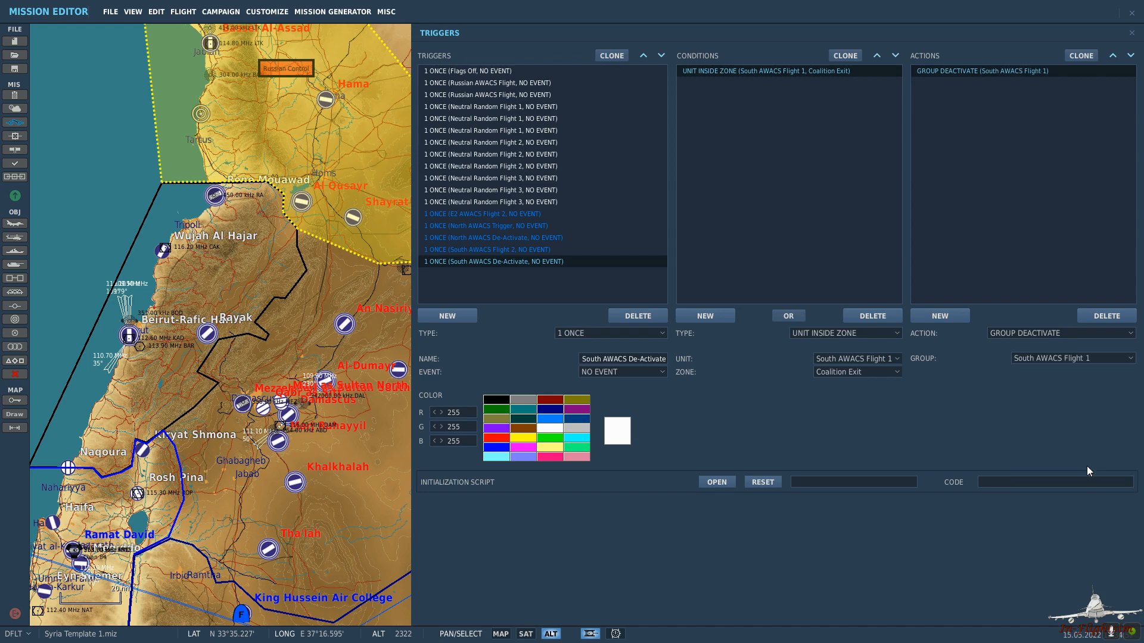
click(548, 420)
click(388, 345)
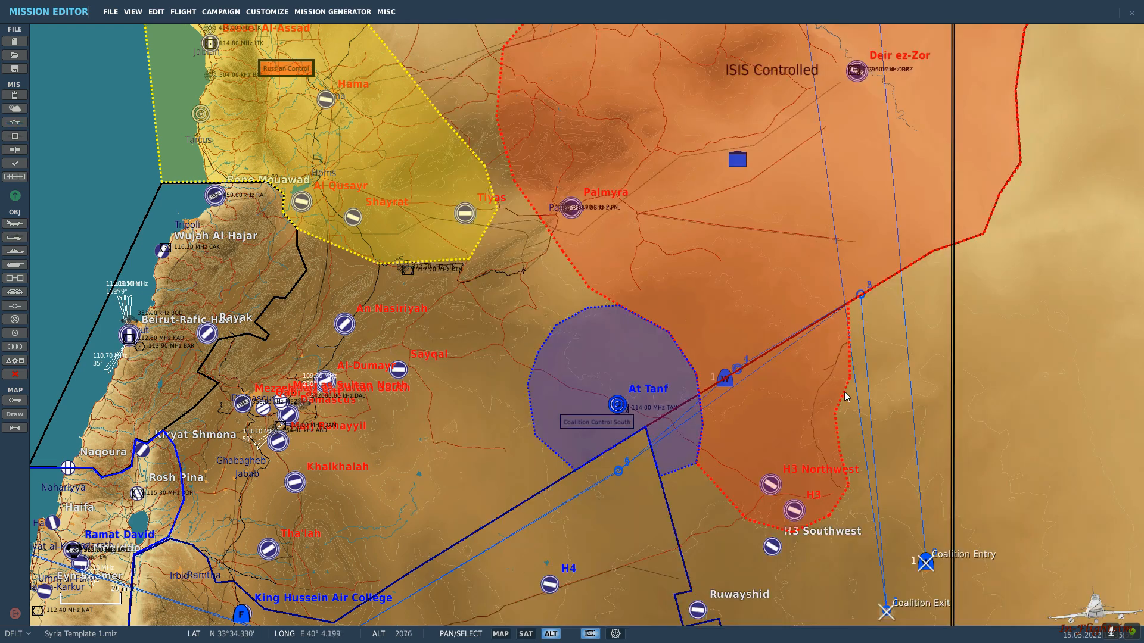
Review the AWACS routes across the whole map and save the mission under its existing name.
scroll(846, 396, down, 3)
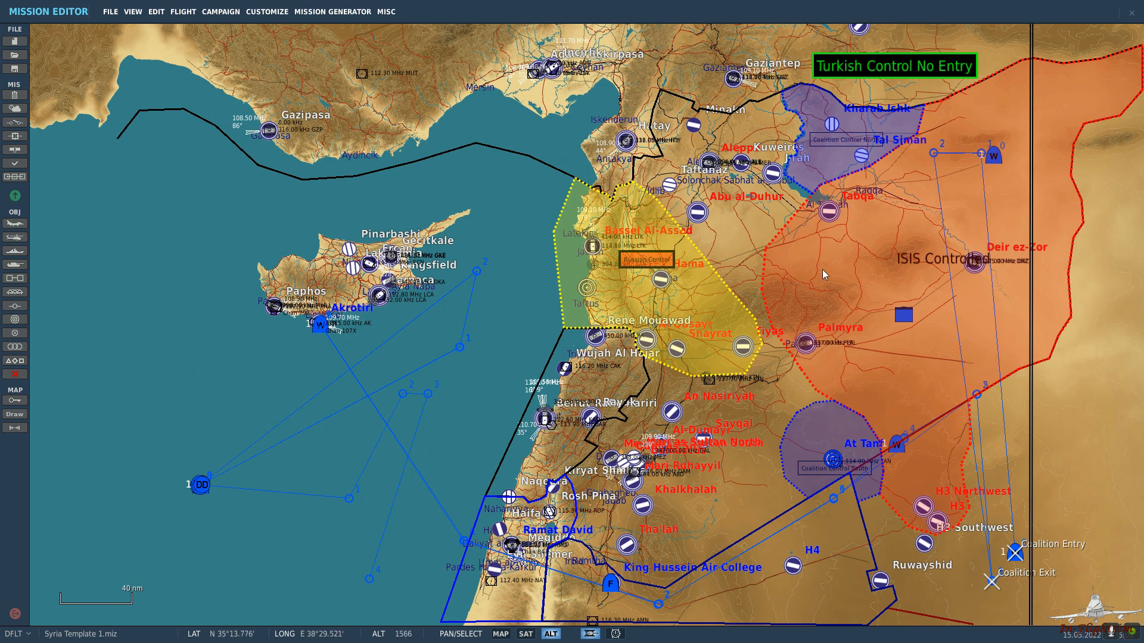
scroll(800, 363, up, 2)
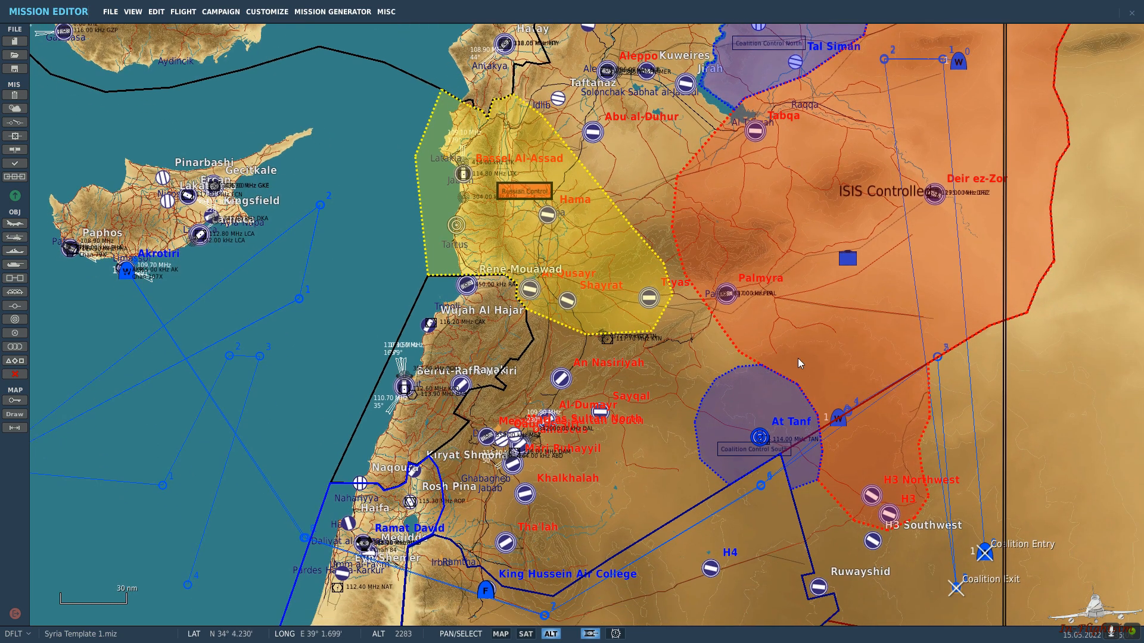
click(111, 11)
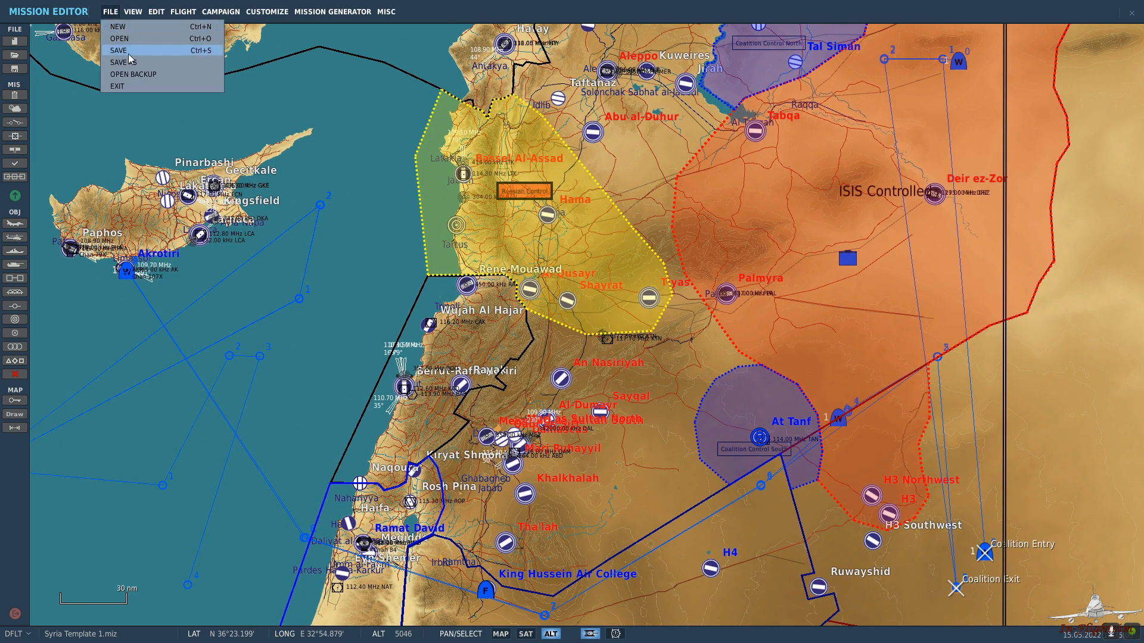
click(130, 51)
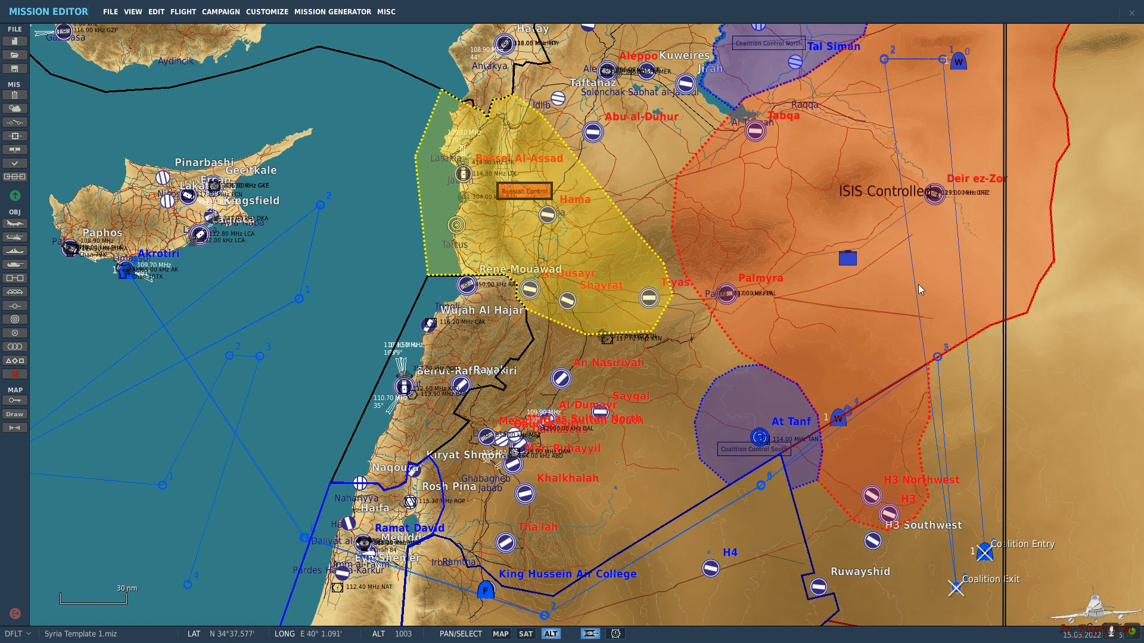
drag(998, 266, 928, 313)
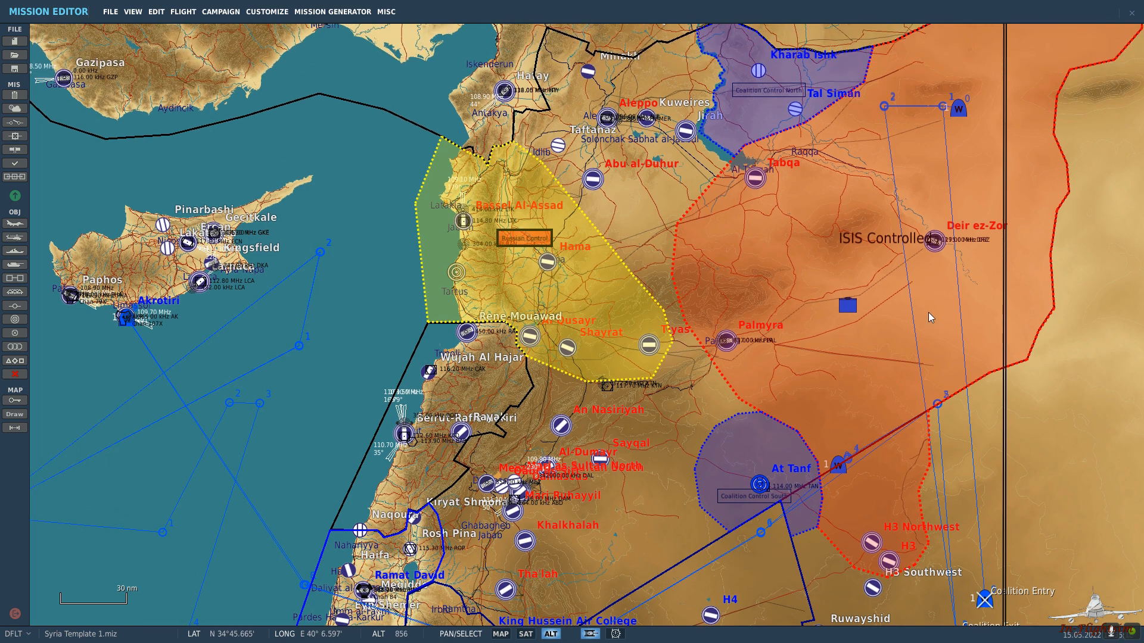
drag(834, 359, 814, 317)
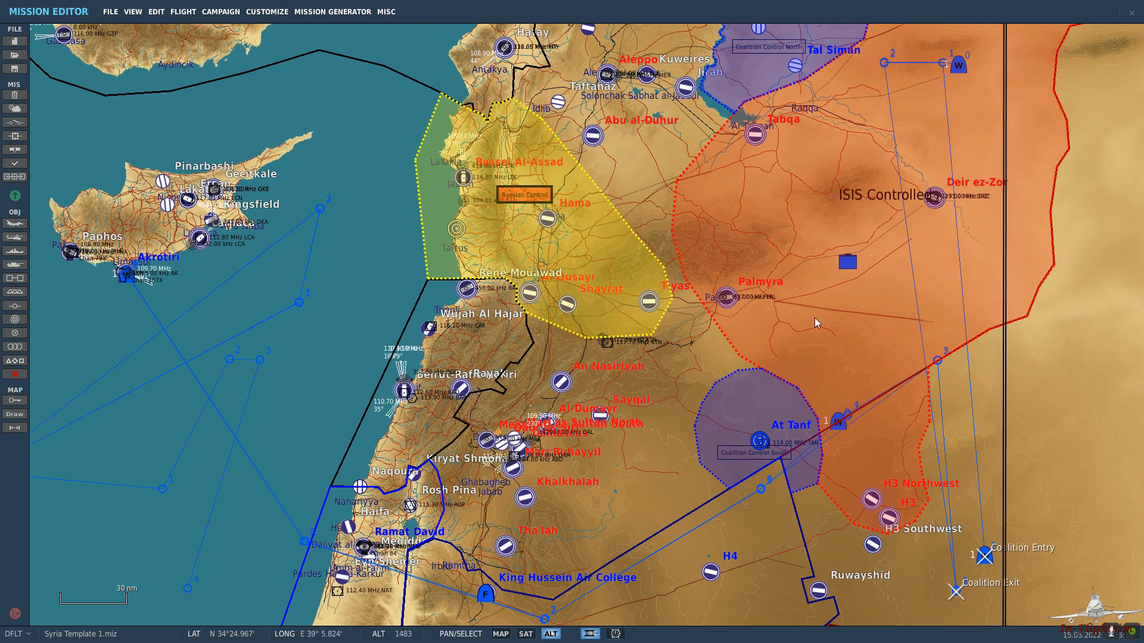
Place a new USA airplane group of type RC-135 Rivet Joint (SSS) at the Coalition Entry zone.
click(15, 224)
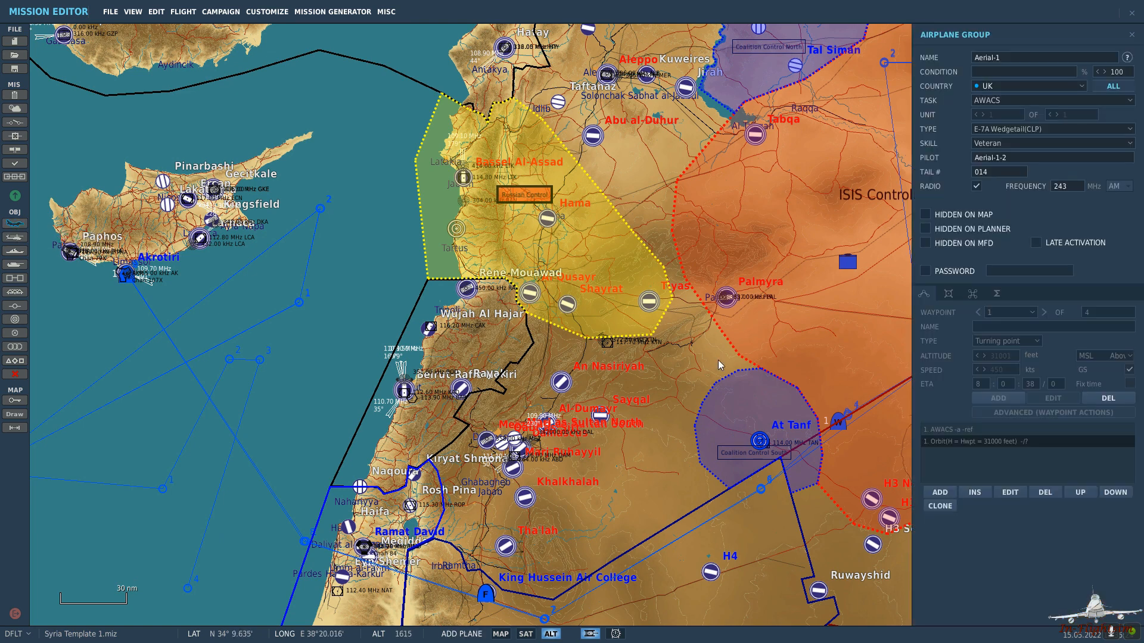
drag(719, 365, 657, 345)
click(1019, 86)
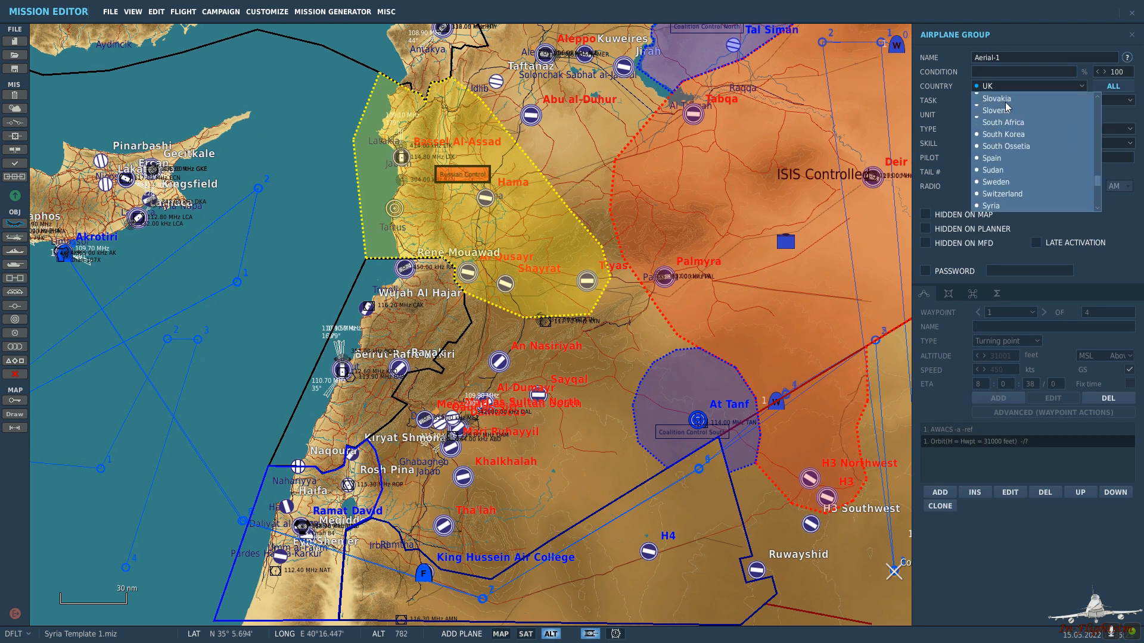
scroll(1006, 107, up, 20)
click(1005, 100)
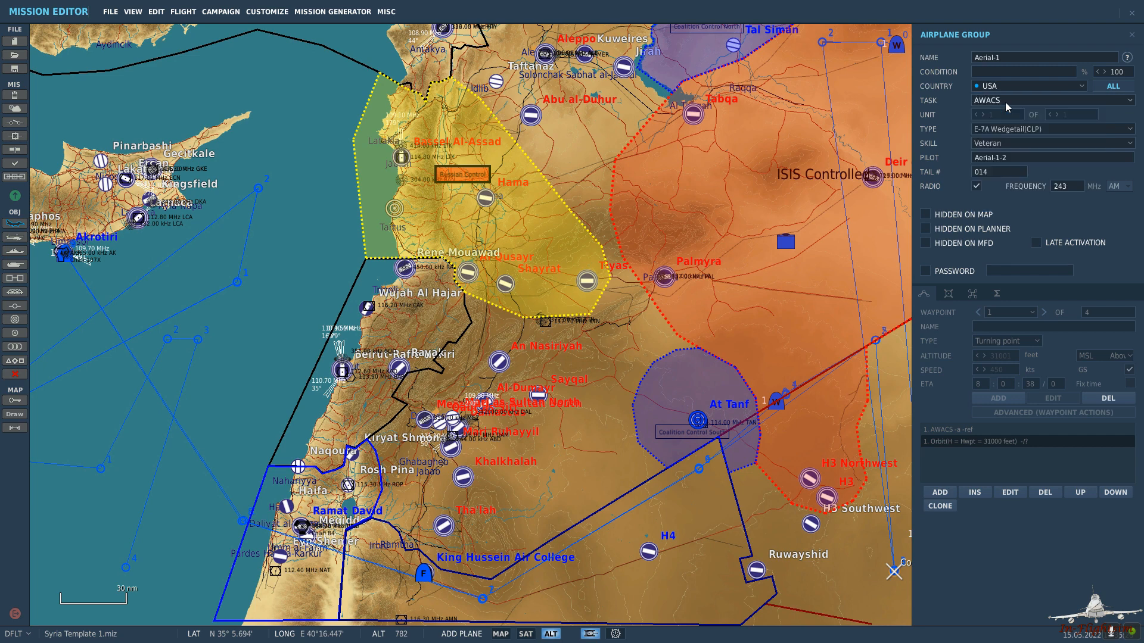
click(1016, 129)
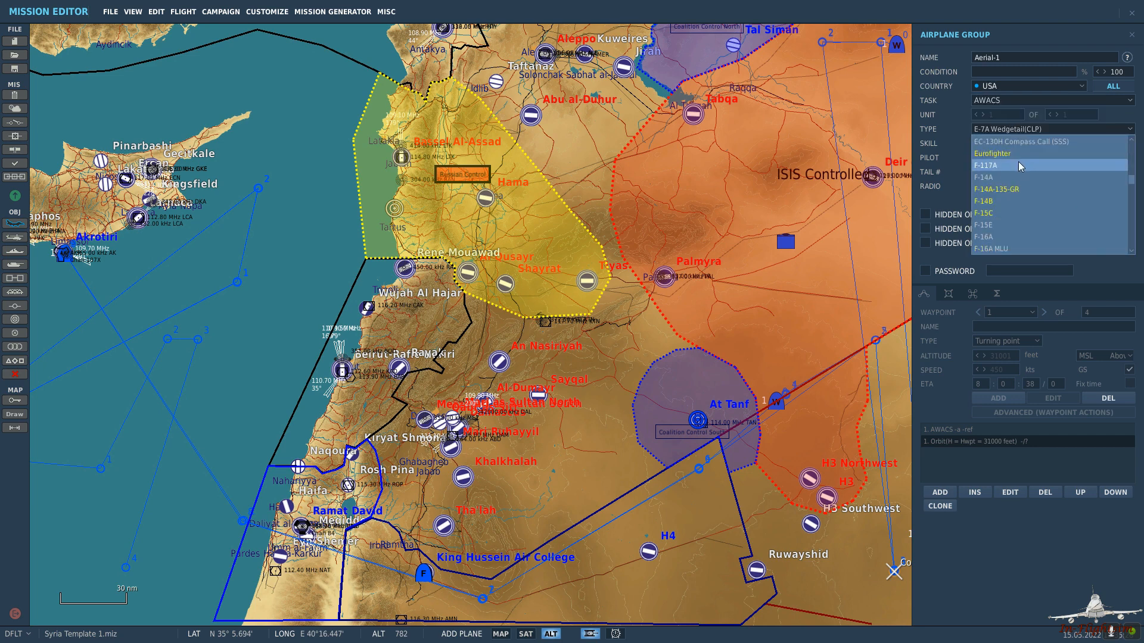
scroll(1026, 184, down, 8)
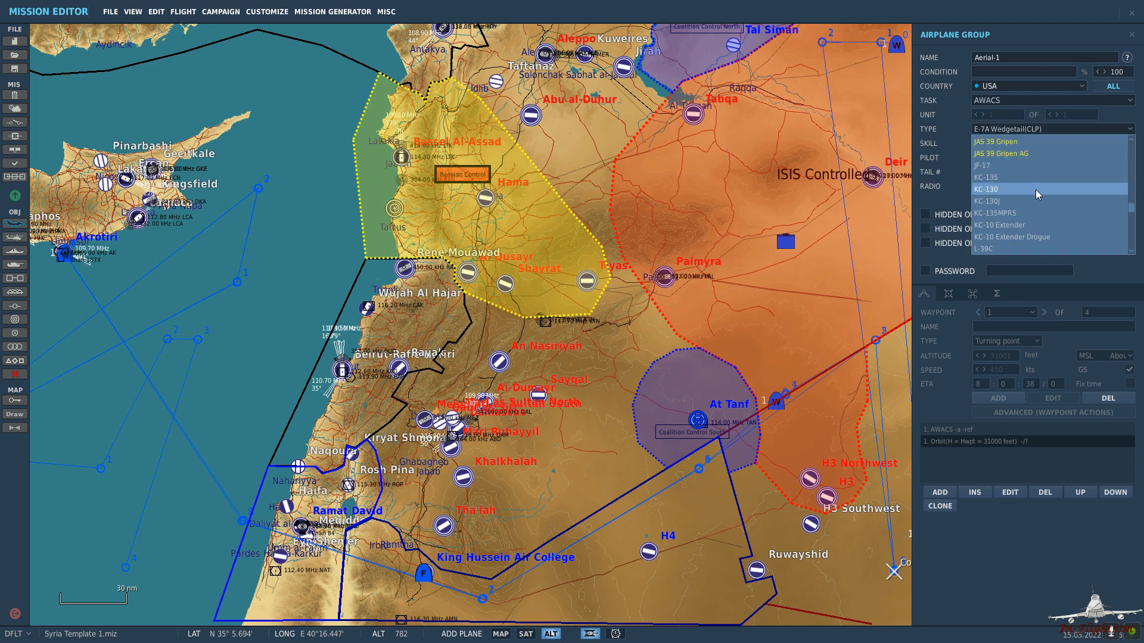
scroll(1033, 193, down, 10)
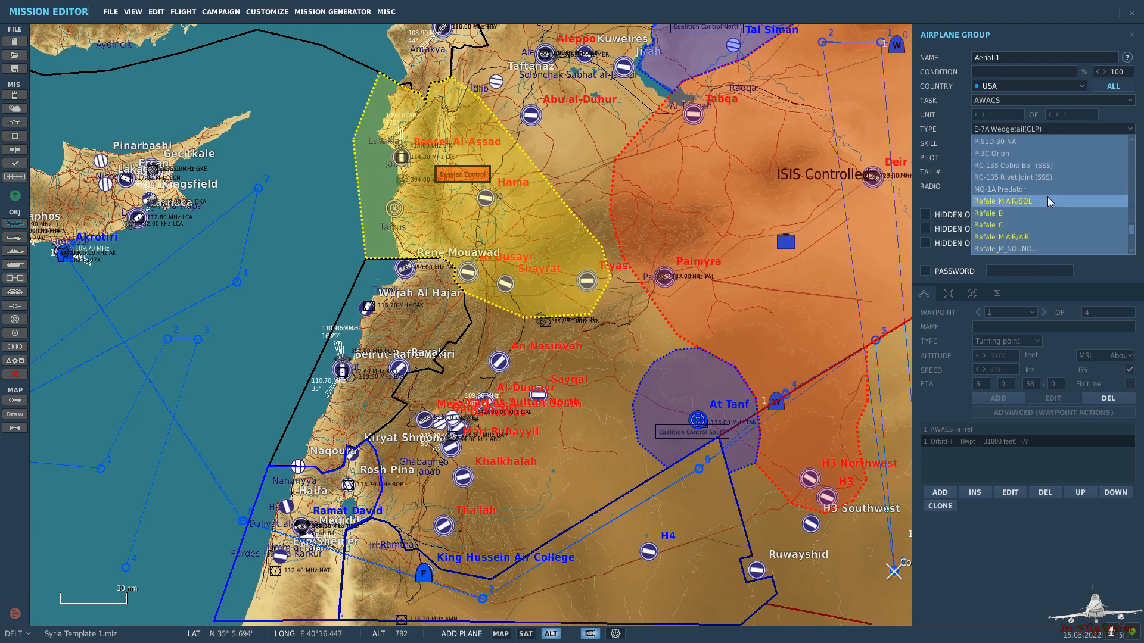
click(1052, 179)
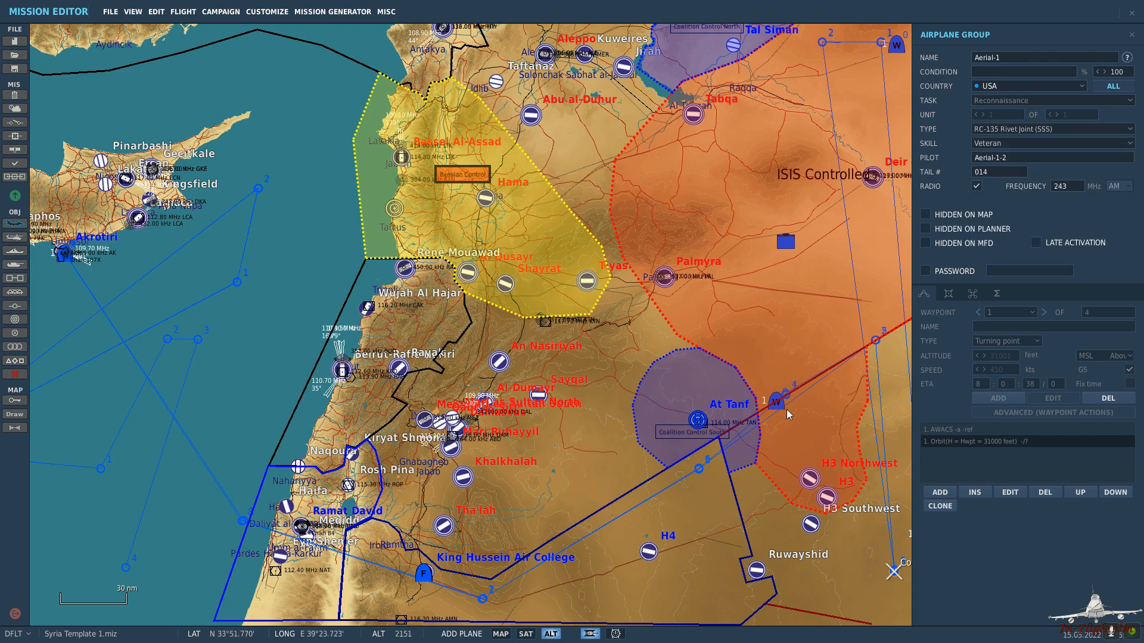
right_drag(787, 325, 616, 323)
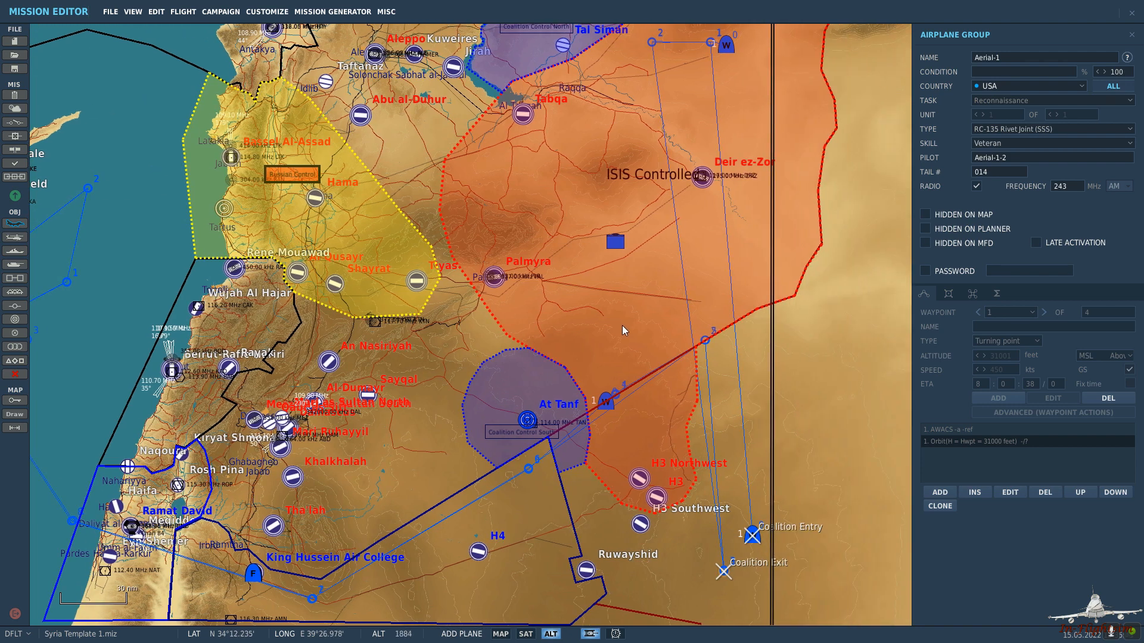
click(751, 536)
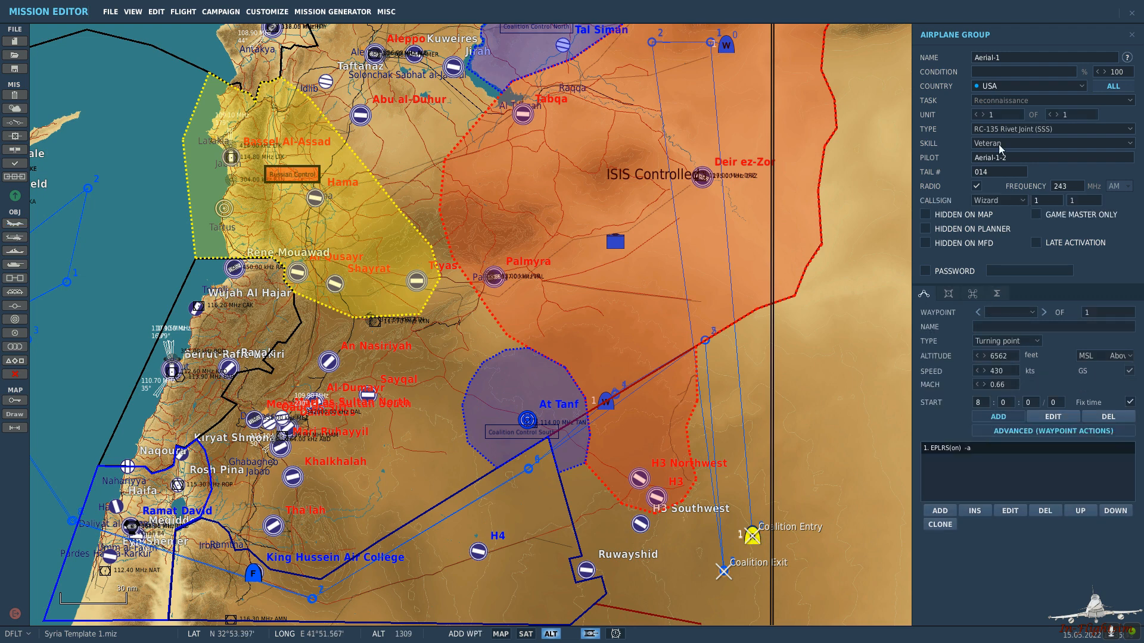
Name both the new airplane group and its pilot "Rivet Joint Flight 1".
double_click(1018, 58)
text(Rivet Joint Flight)
drag(1052, 57, 872, 66)
key(ctrl+c)
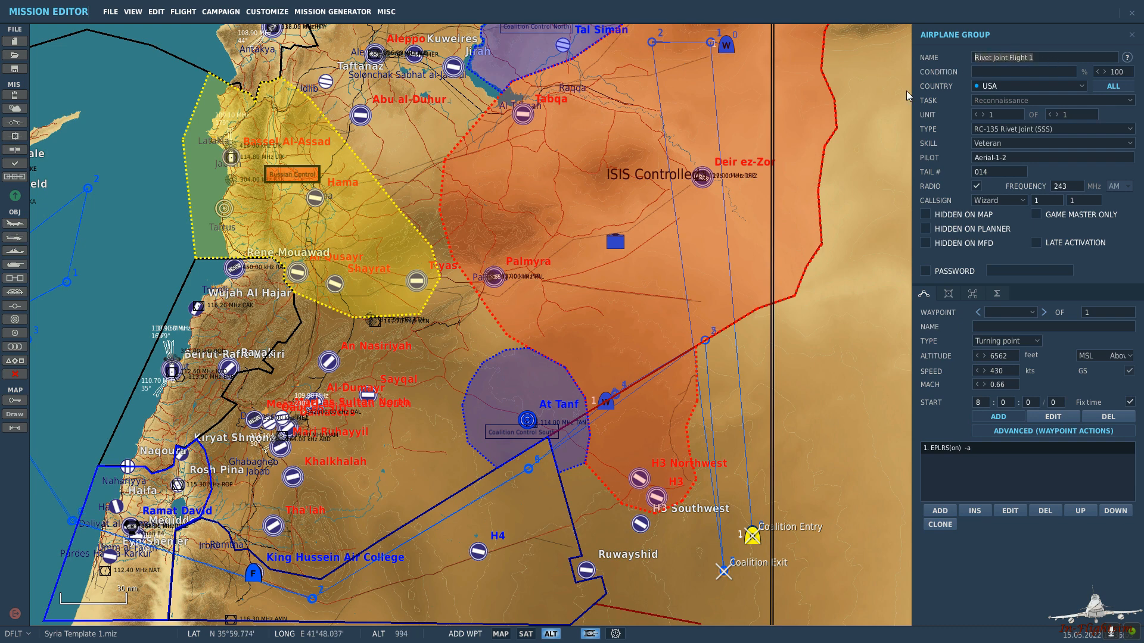
click(1028, 158)
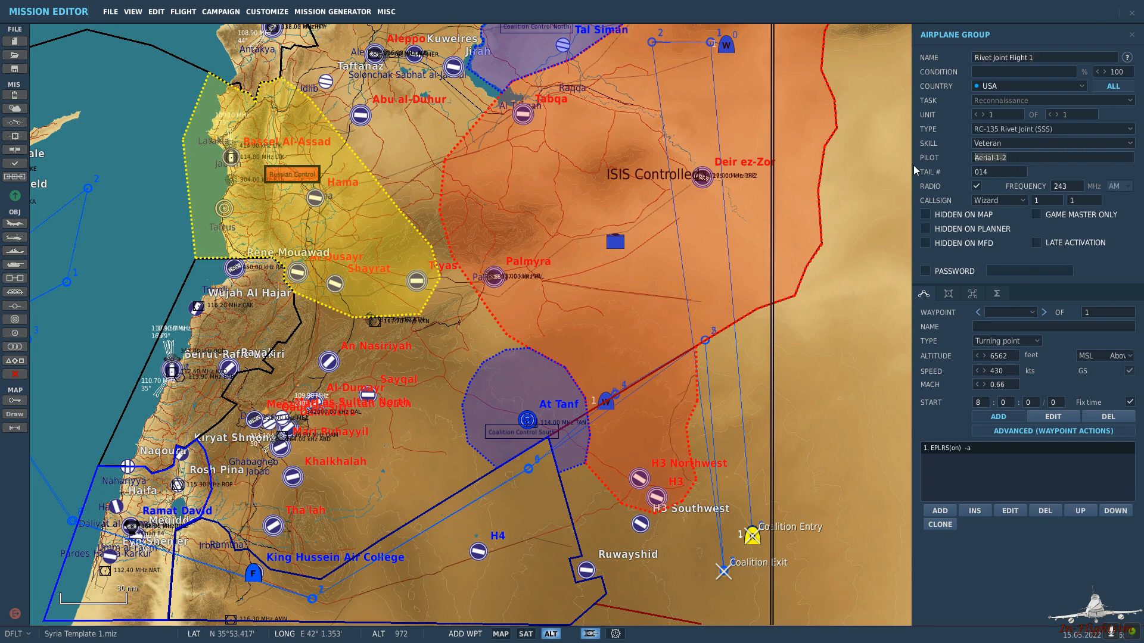
key(ctrl+v)
Give the Rivet Joint the paint scheme "55th RW, 343rd RS RC-135W Rivet Joint 64-4846".
click(947, 295)
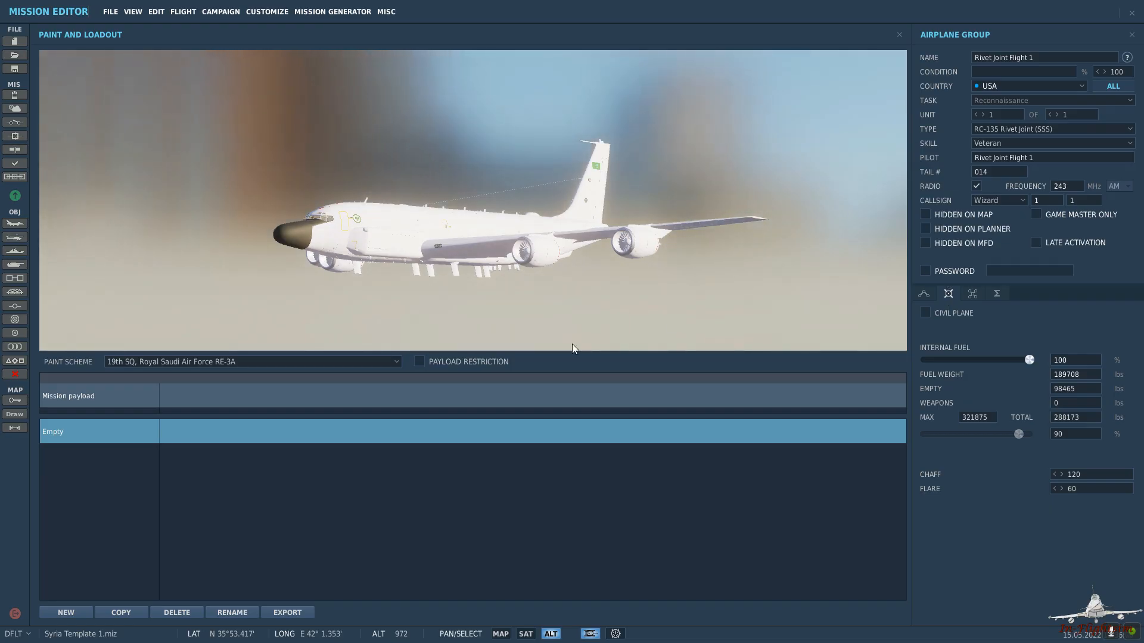
click(343, 365)
click(295, 388)
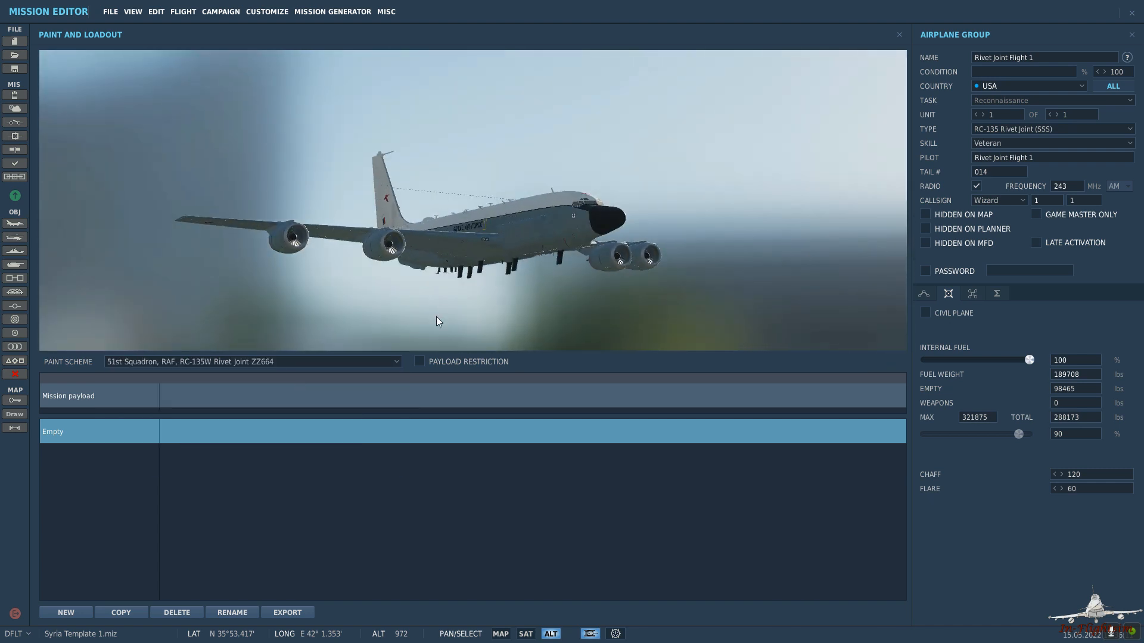
click(351, 362)
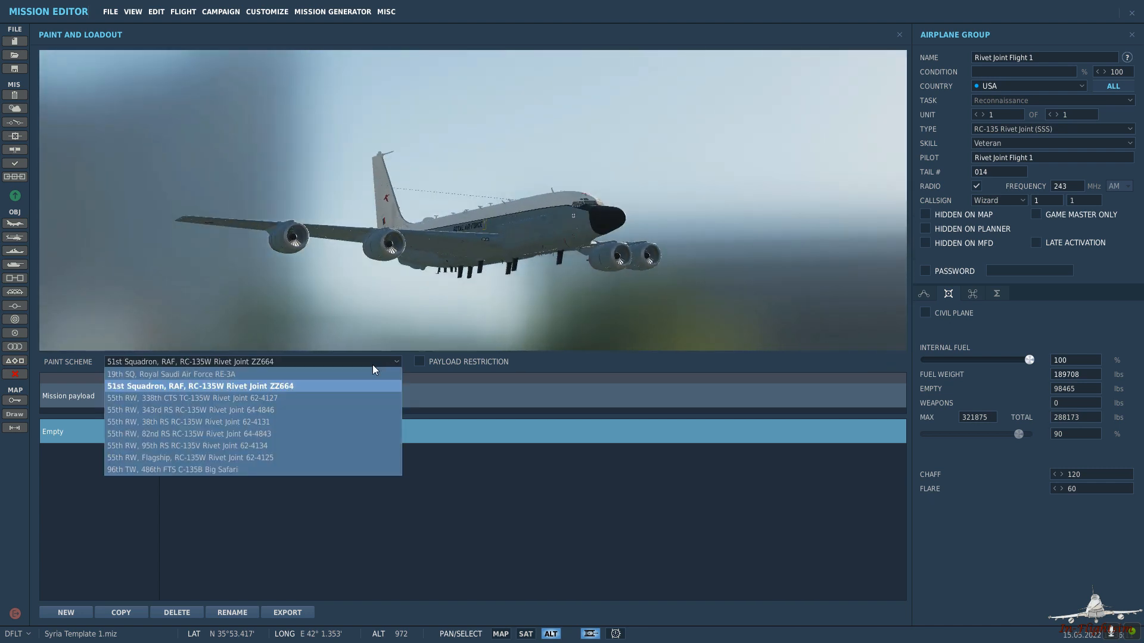
click(226, 414)
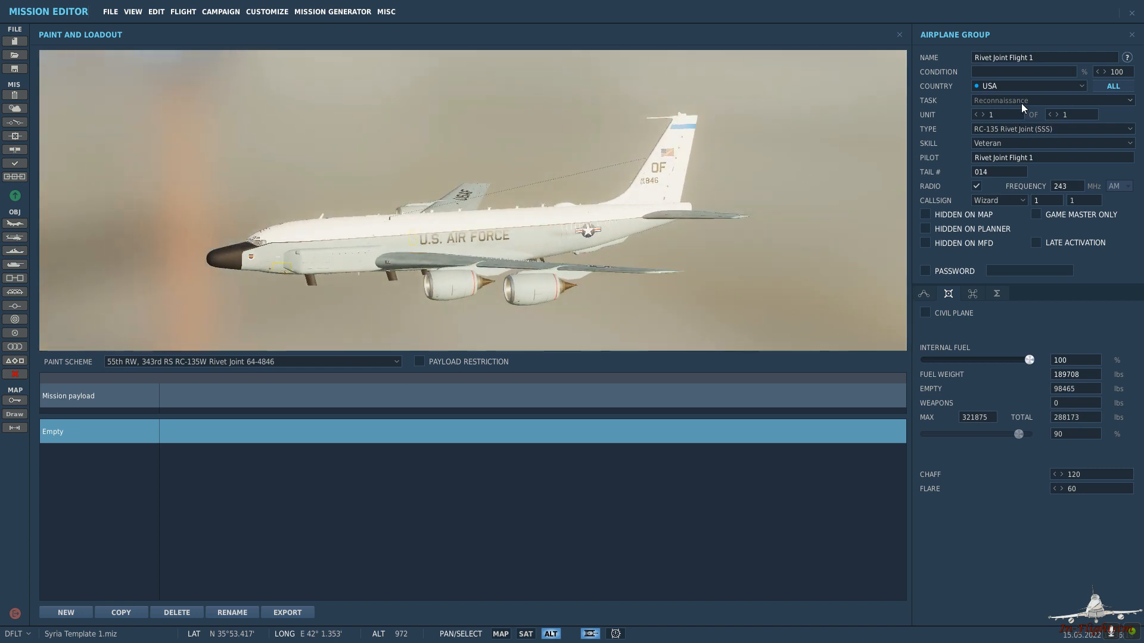
Set the Rivet Joint flight's task to Nothing and its callsign to Focus 9 1.
click(1011, 200)
click(1012, 203)
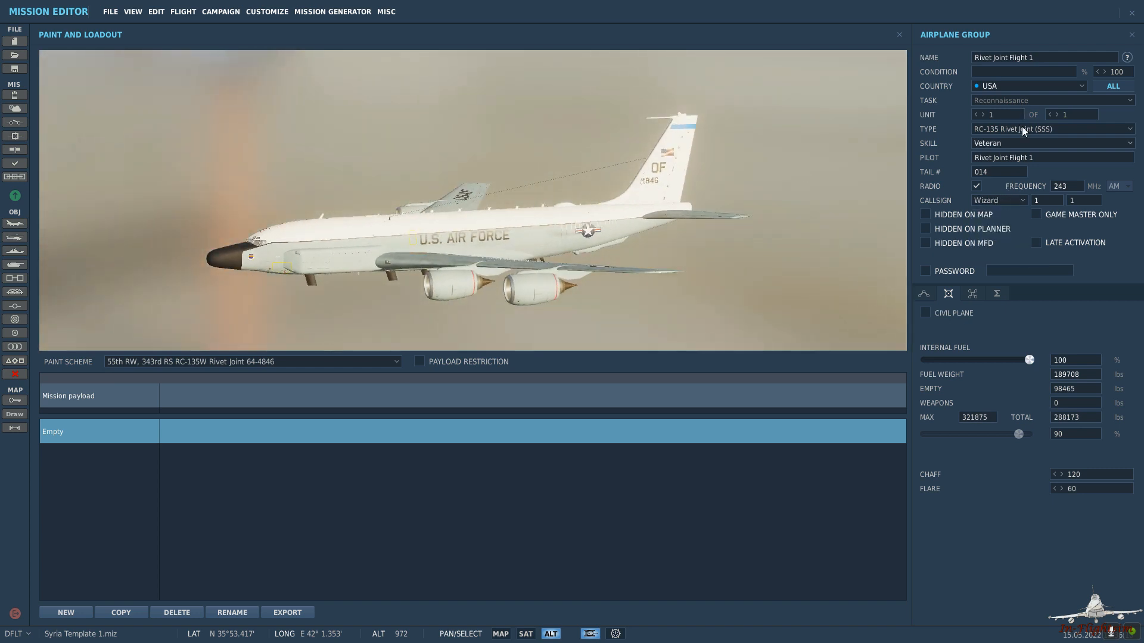
click(1018, 102)
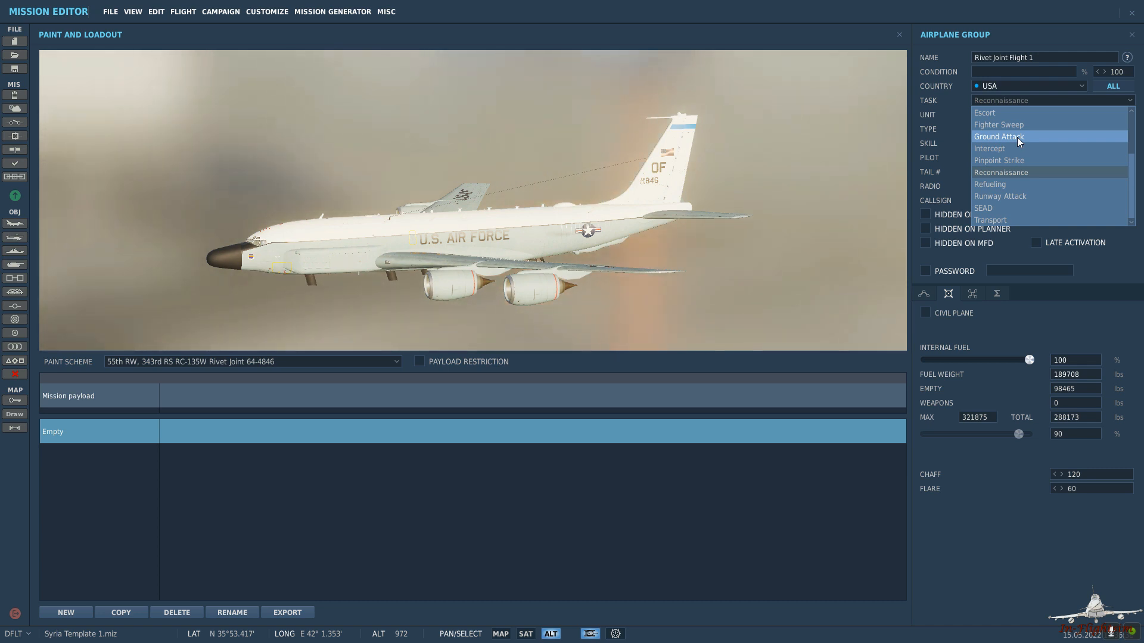
scroll(1007, 128, up, 3)
click(999, 119)
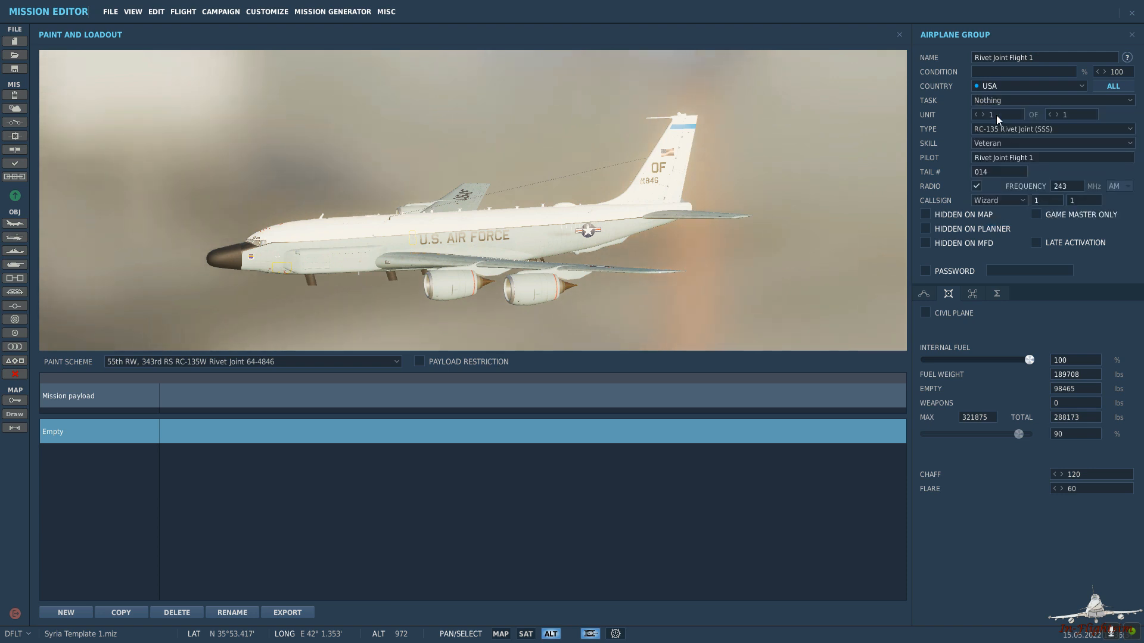
click(1012, 200)
click(1006, 249)
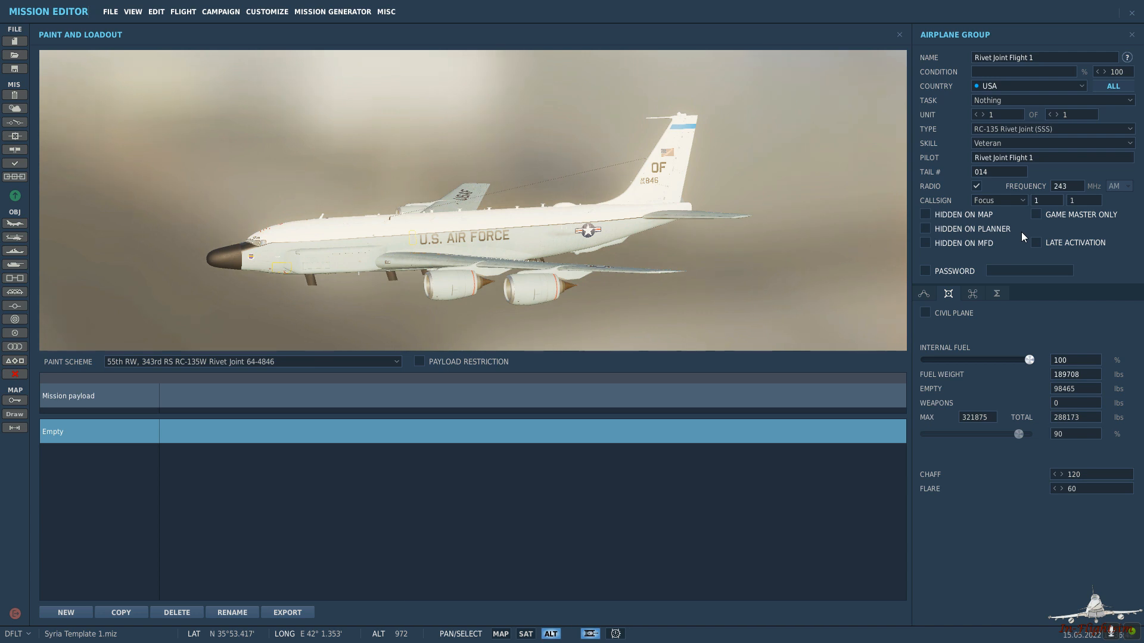
click(1046, 201)
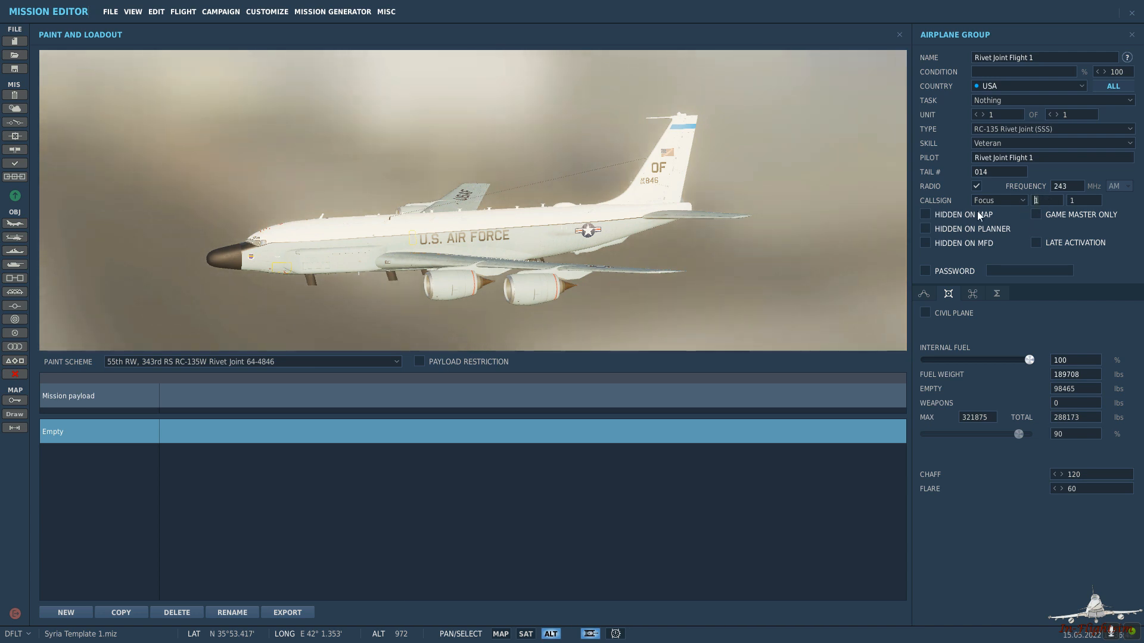
text(9)
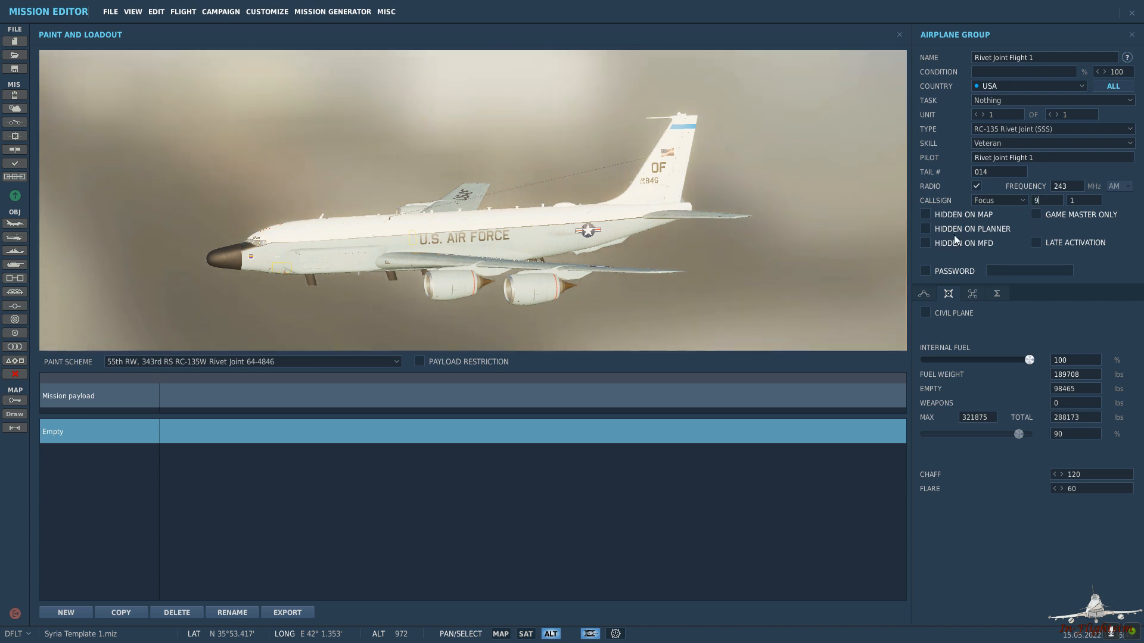
Make Rivet Joint Flight 1 late activated, with its first waypoint at 30000 feet and 450 kts.
click(925, 294)
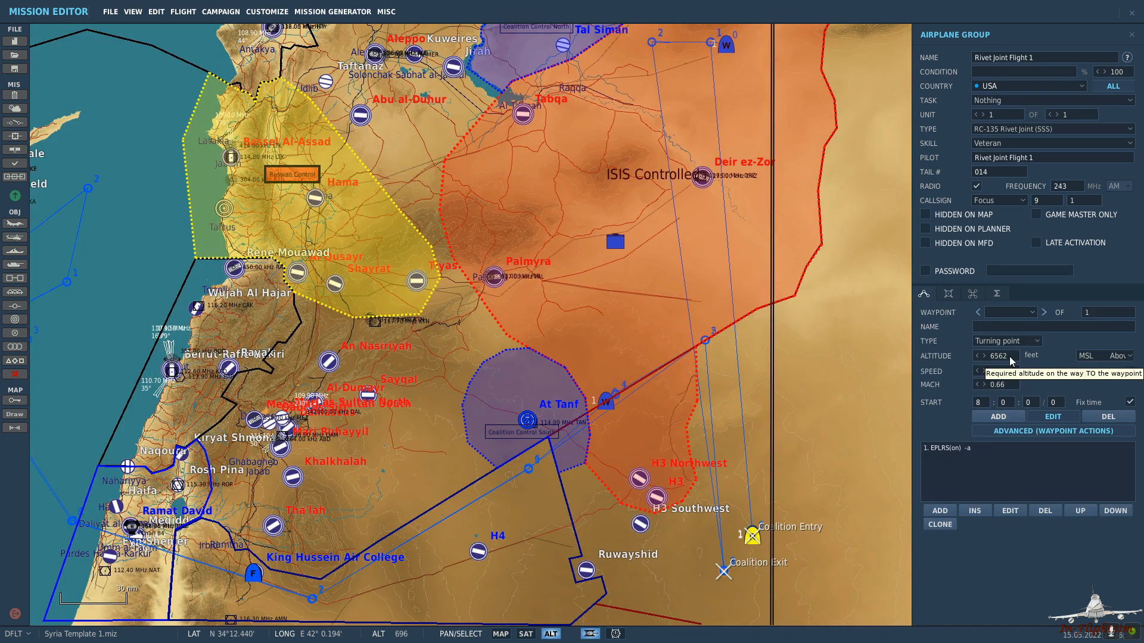
click(1036, 242)
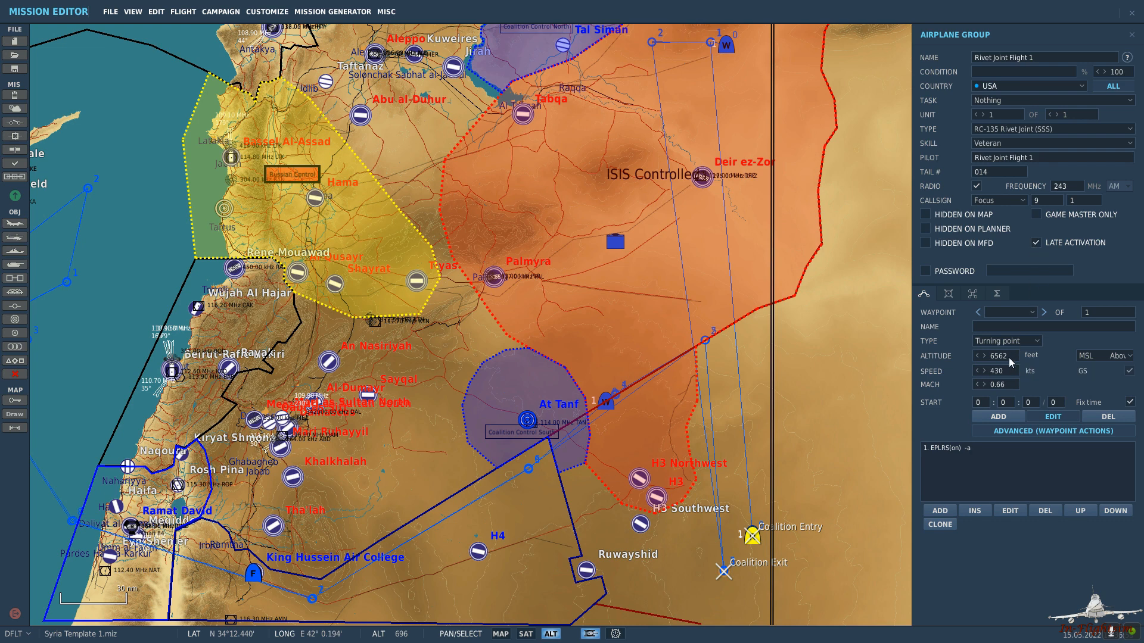
drag(1009, 358, 978, 363)
text(30000)
double_click(995, 370)
text(450)
Add waypoints 1 to 4, running from east of At Tanf north past Deir ez-Zor to a point east of Tal Siman.
click(998, 416)
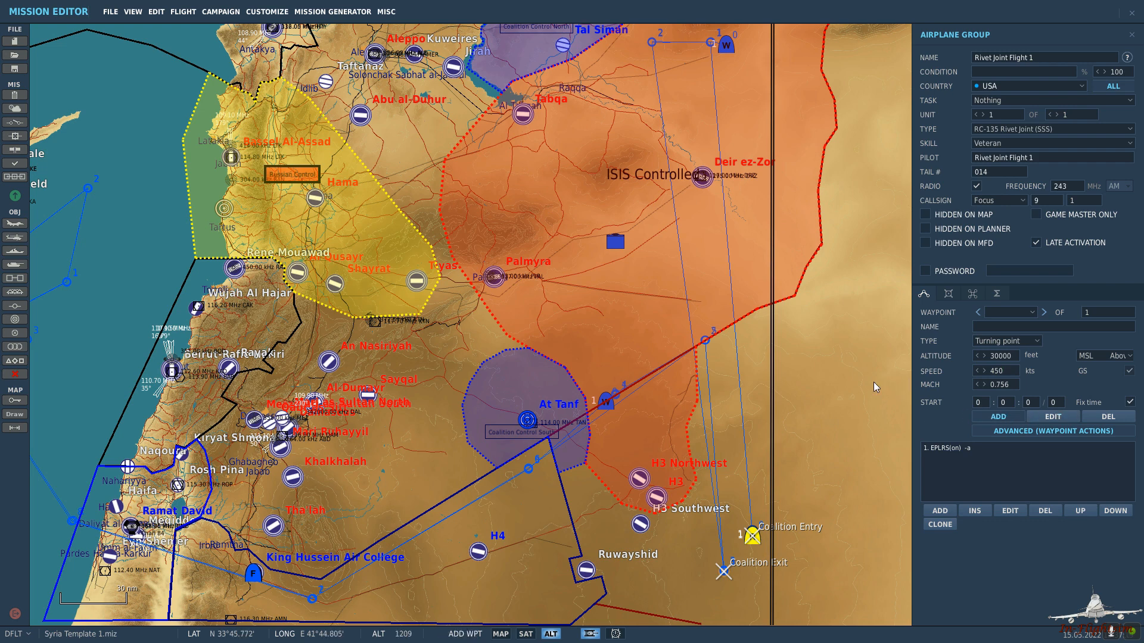
click(642, 355)
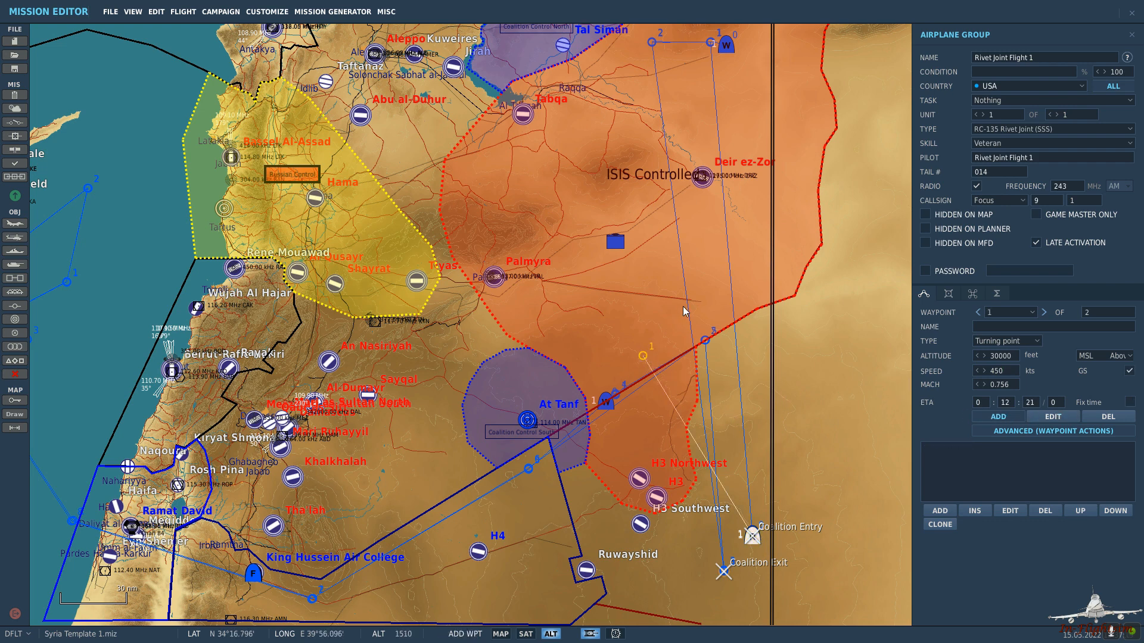
right_drag(684, 307, 684, 400)
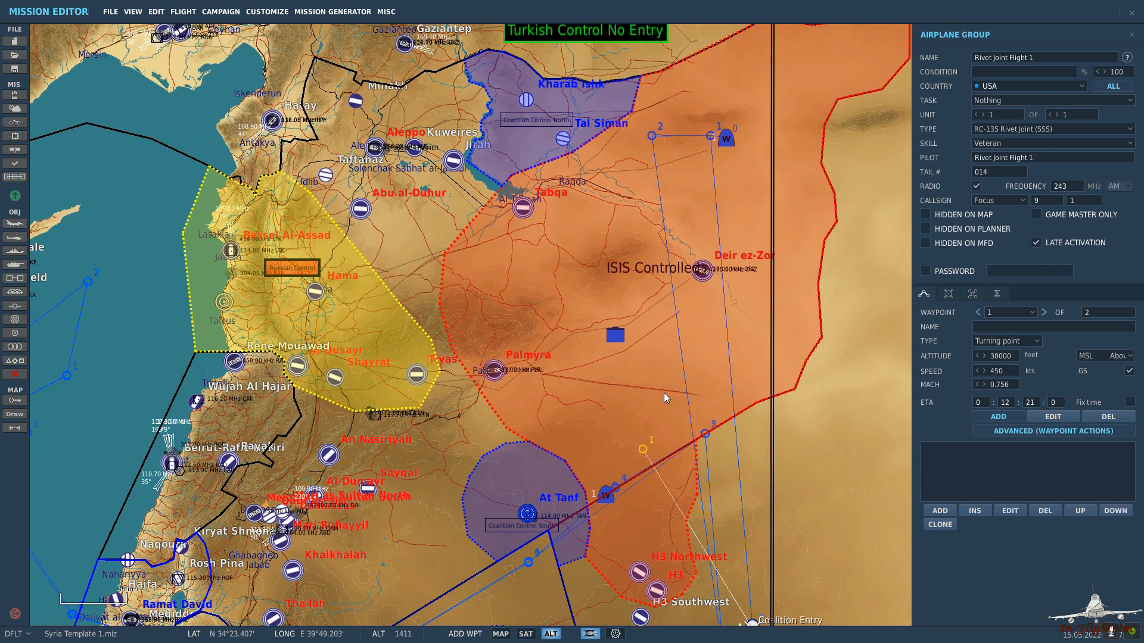
click(706, 365)
click(703, 229)
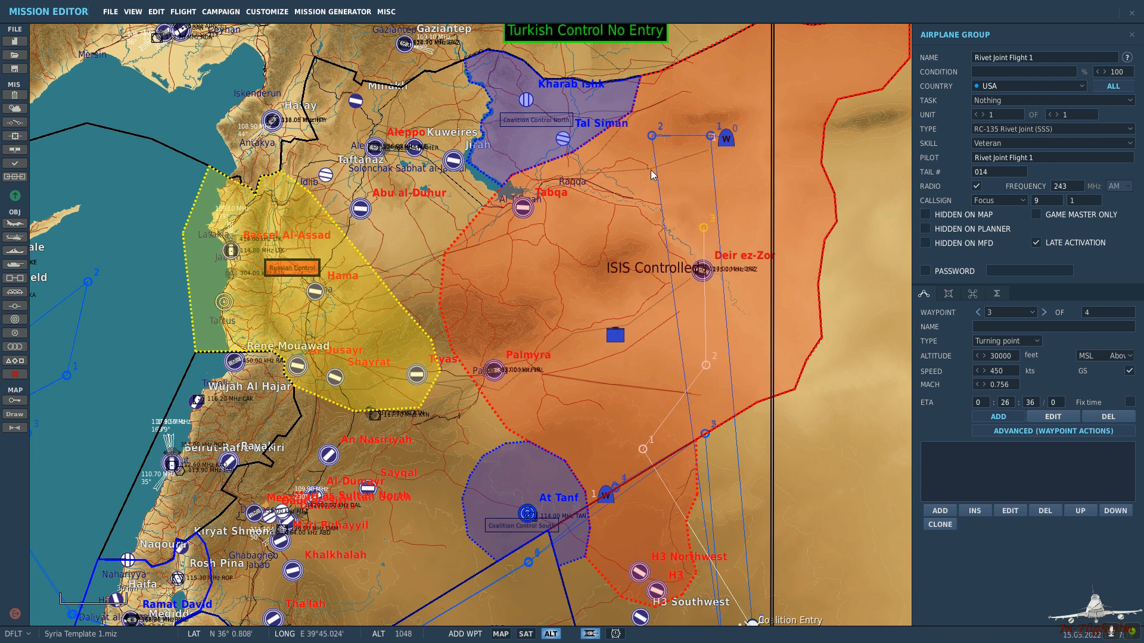
click(631, 163)
Add waypoints 5 to 10 over the existing points, flying the track south to waypoint 1 and back to its north end.
click(707, 369)
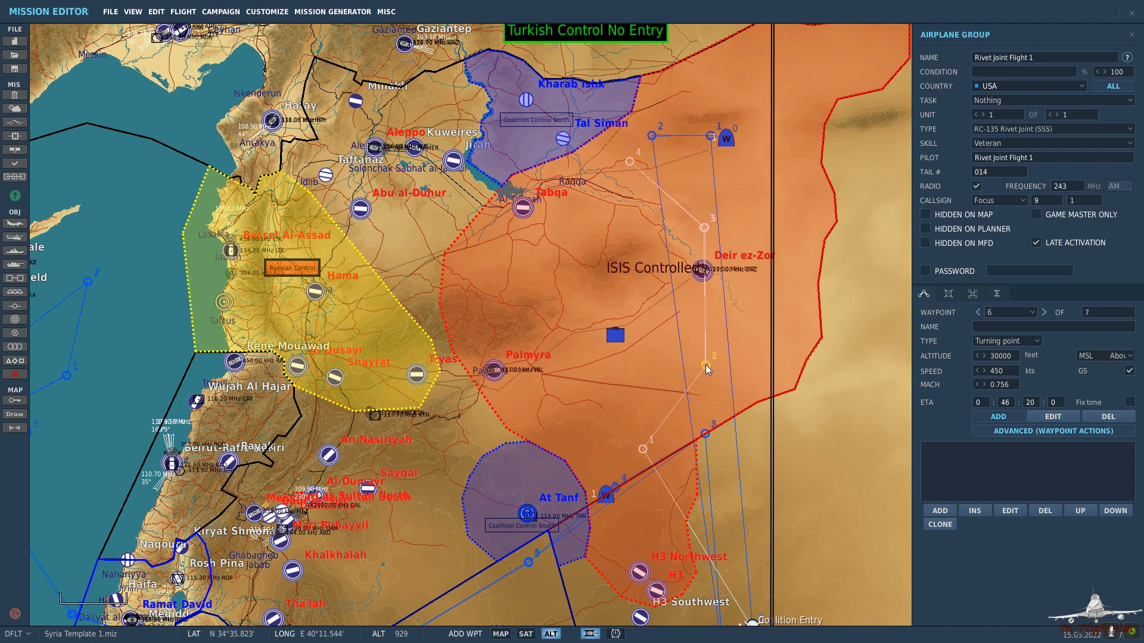
click(643, 453)
click(706, 367)
click(705, 229)
click(630, 161)
Repeat the south-and-north lap over the same track with waypoints 11 to 16.
click(704, 228)
click(705, 364)
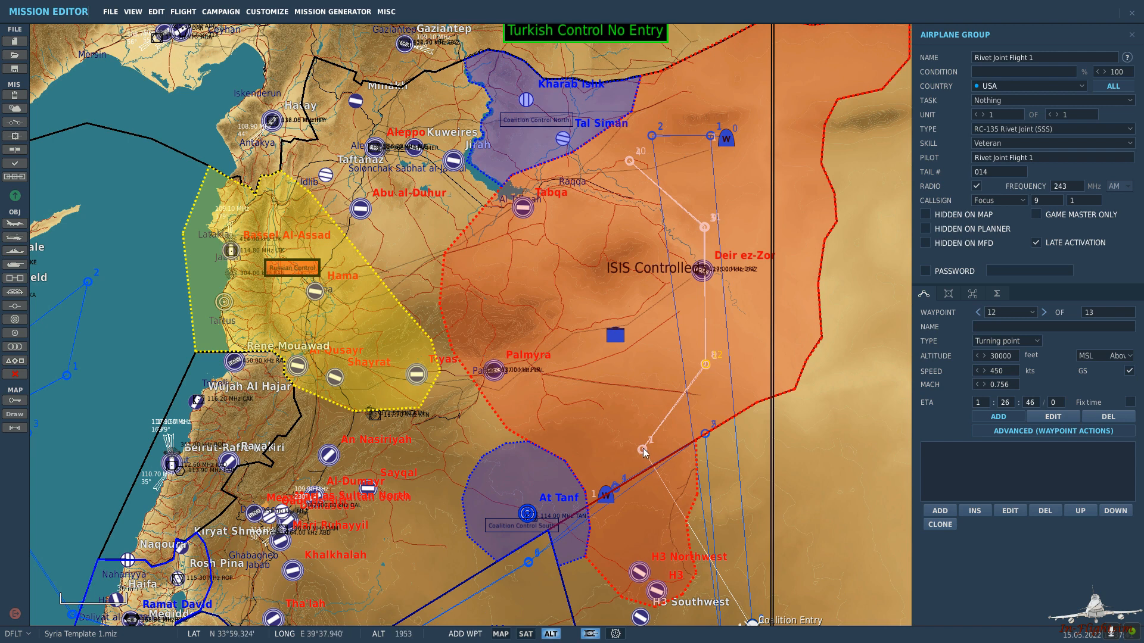
click(705, 364)
click(705, 228)
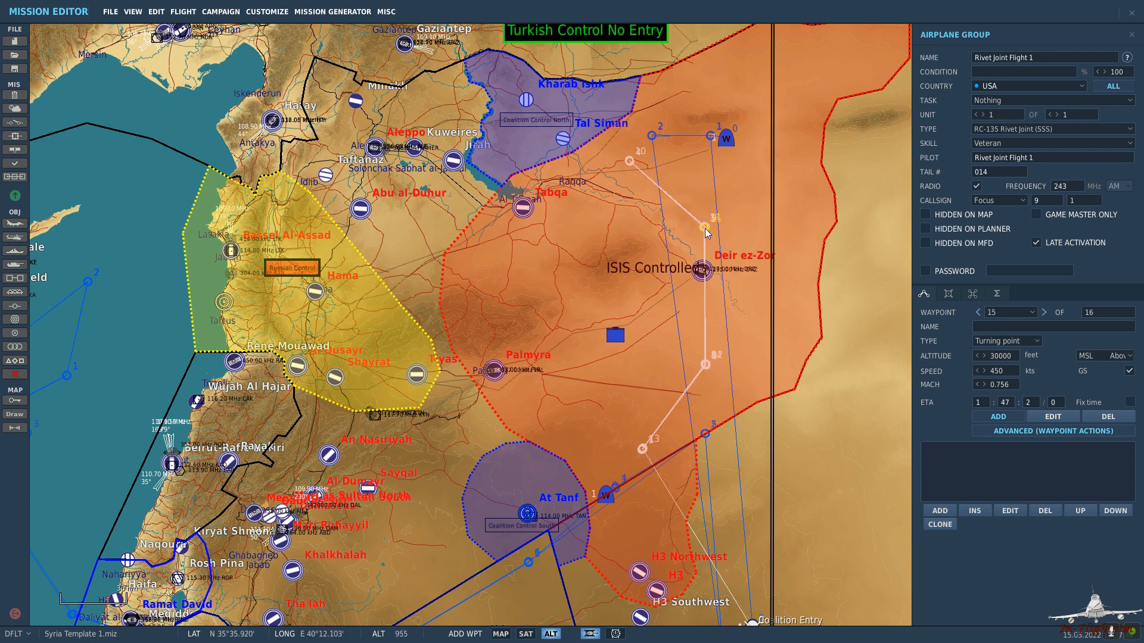
click(630, 161)
Add another full lap of the track with waypoints 17 to 22, ending at the north end east of Tal Siman.
click(705, 230)
click(705, 364)
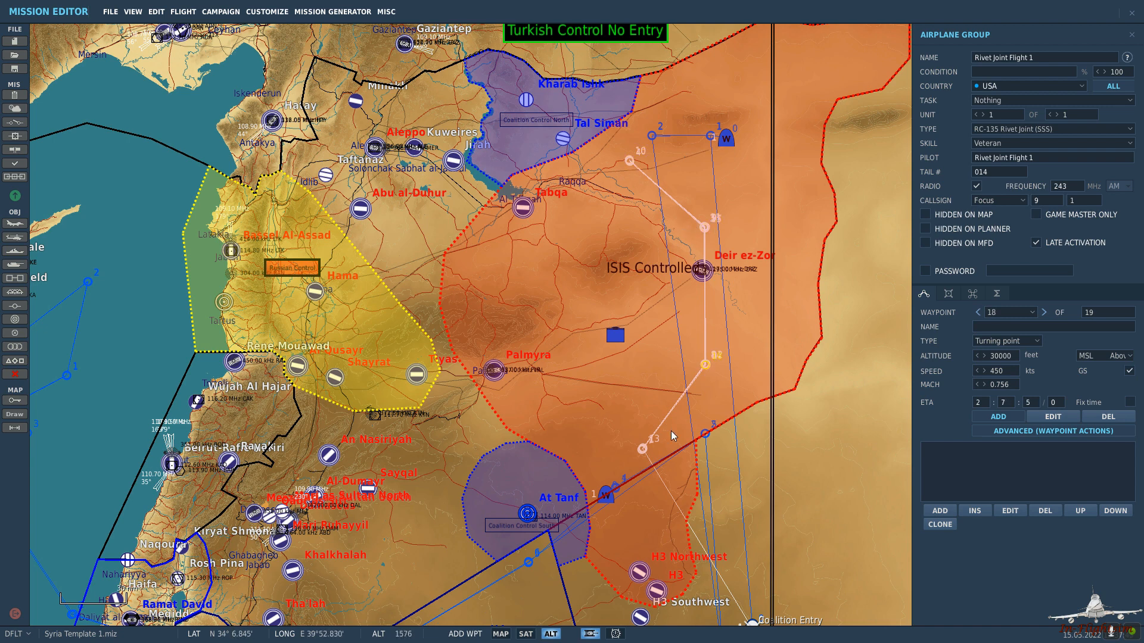
click(642, 450)
click(706, 364)
click(705, 228)
click(629, 161)
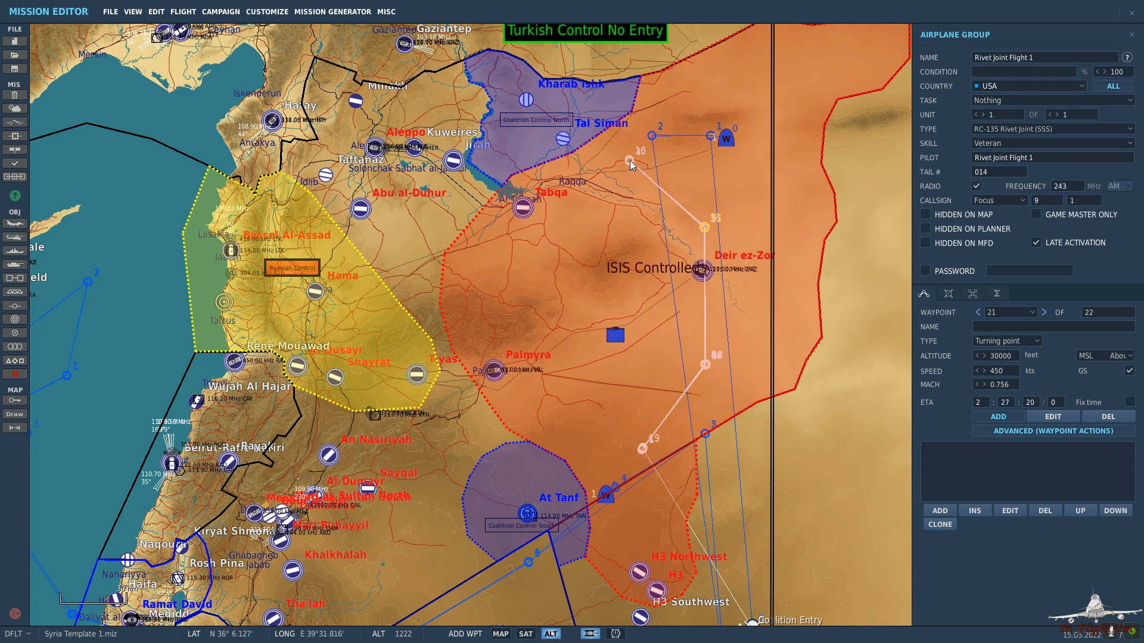
Extend the Rivet Joint route with more laps over the existing track, then finish it with a waypoint at Coalition Exit.
click(704, 228)
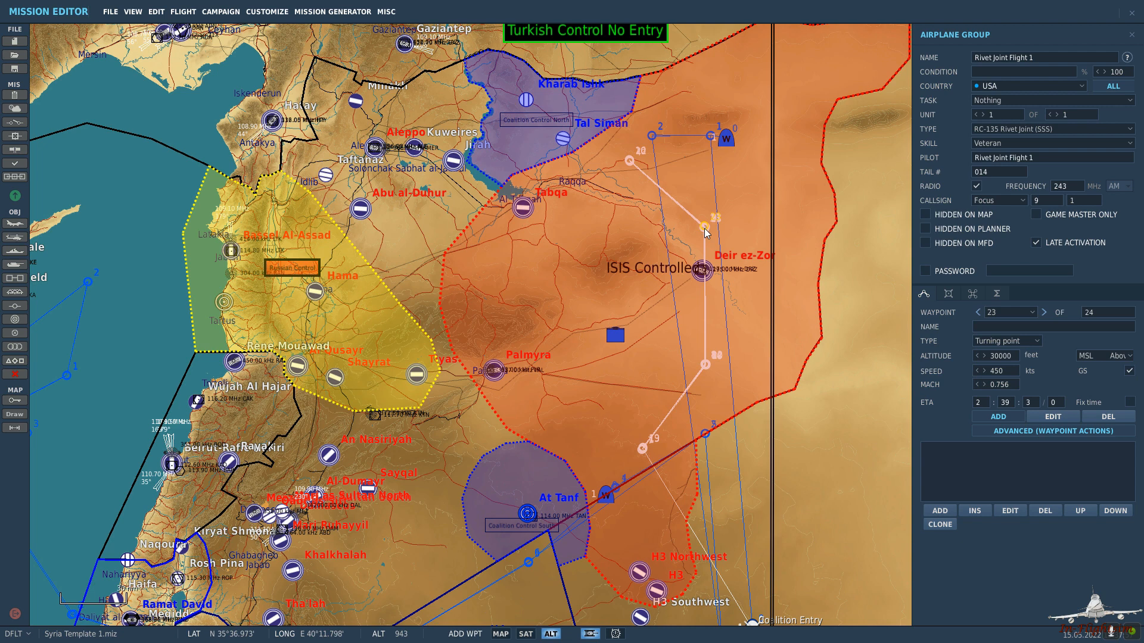
click(706, 365)
click(643, 449)
click(705, 228)
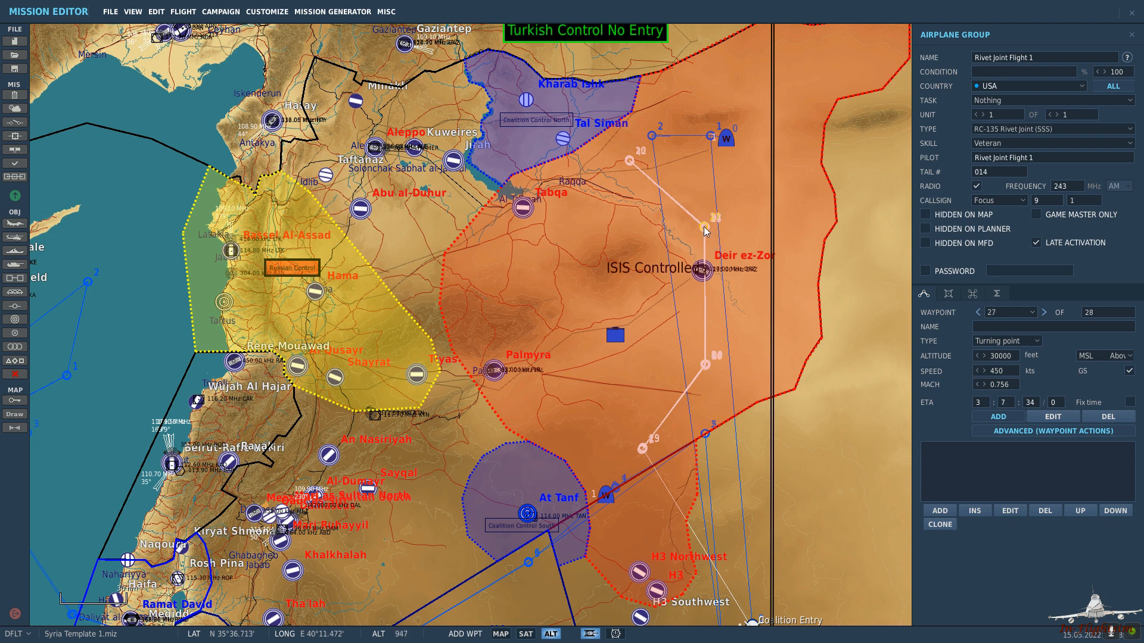
click(629, 161)
click(706, 366)
right_drag(725, 422, 720, 328)
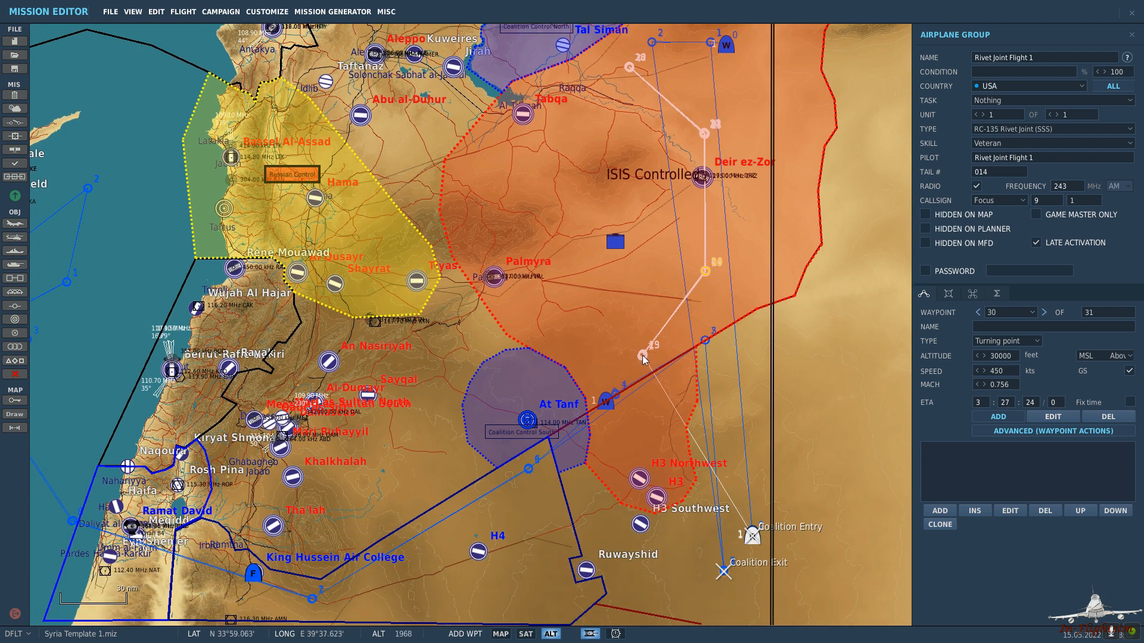
click(724, 574)
key(Escape)
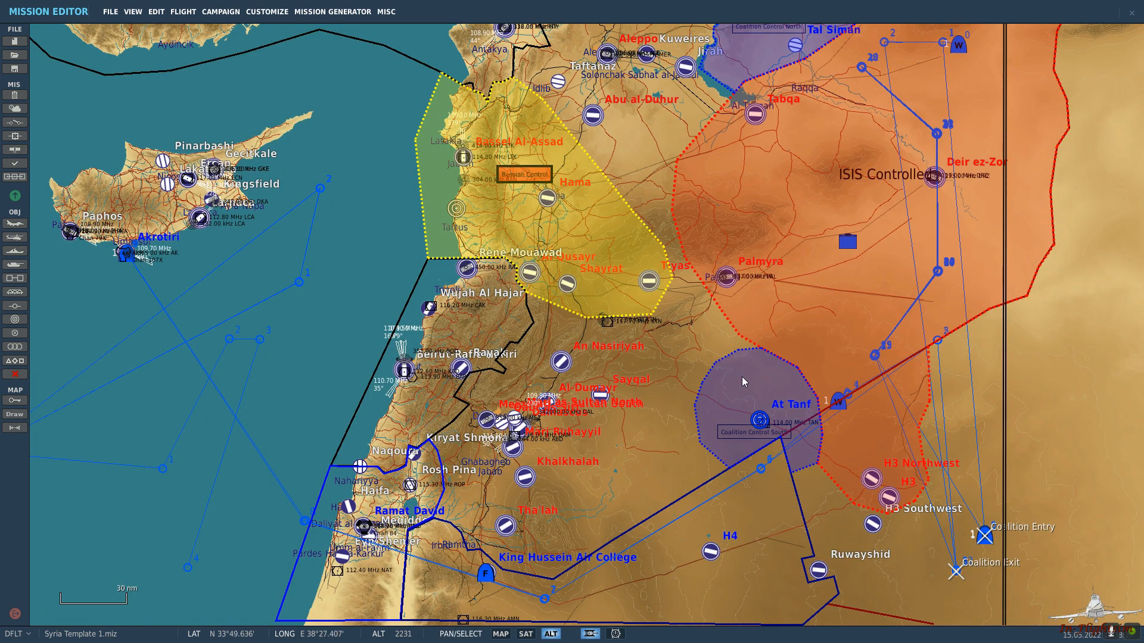
Create a 1 ONCE trigger named Rivet Joint Spawn.
click(14, 124)
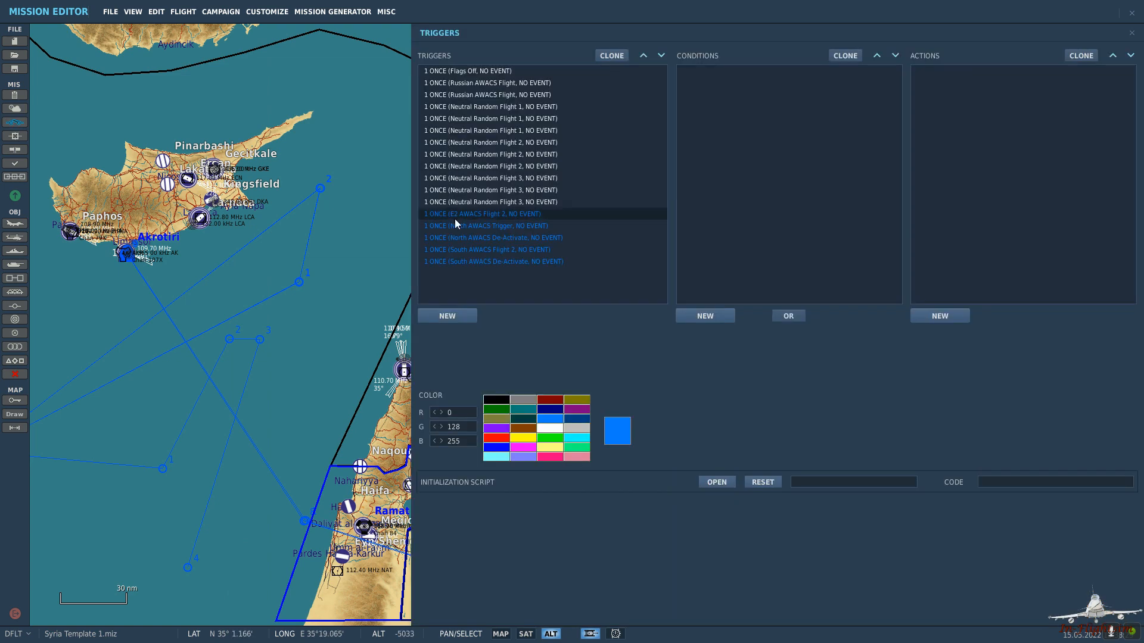
click(447, 316)
click(556, 418)
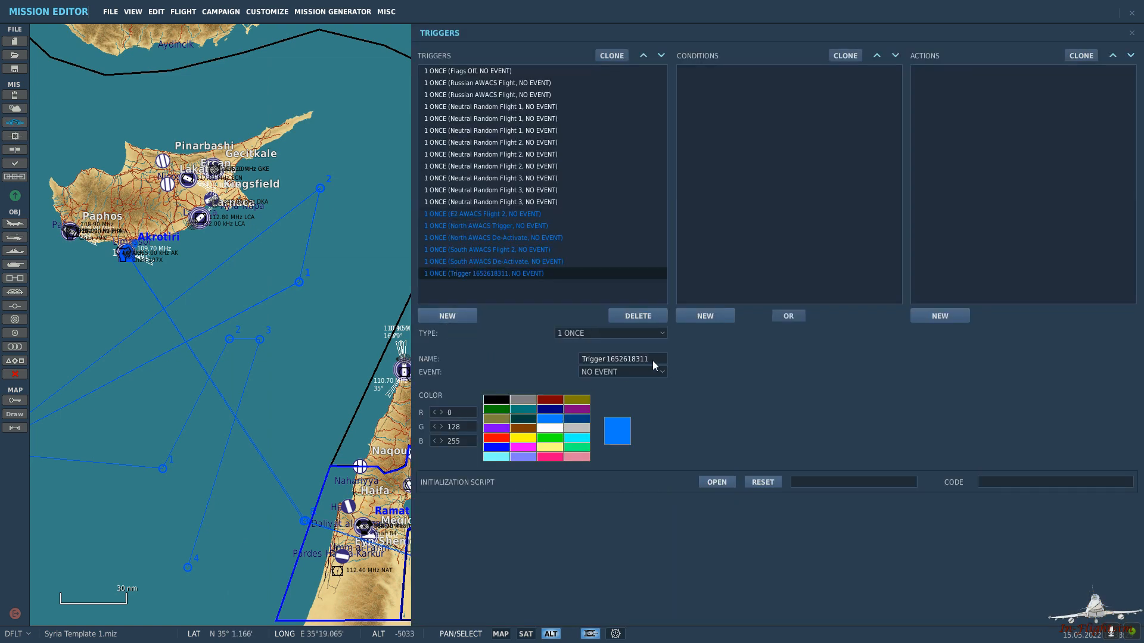
drag(653, 360, 353, 361)
text(Ri)
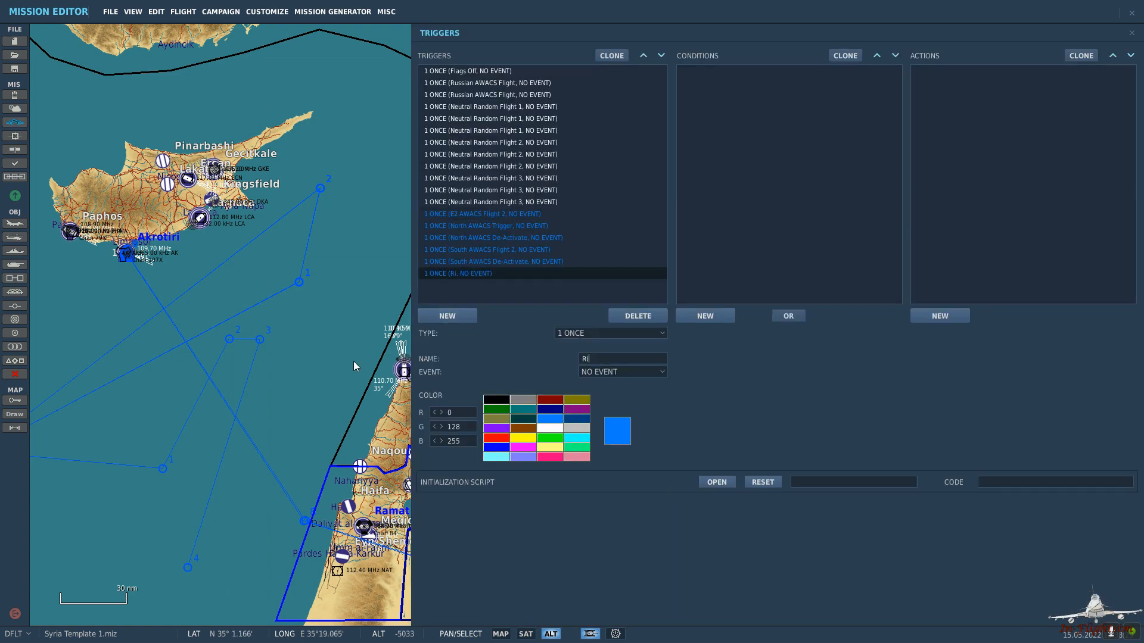
text(vet Joint Spawn)
Add a TIME MORE condition of 1500 seconds to the Rivet Joint Spawn trigger.
click(709, 315)
click(817, 331)
scroll(863, 416, down, 5)
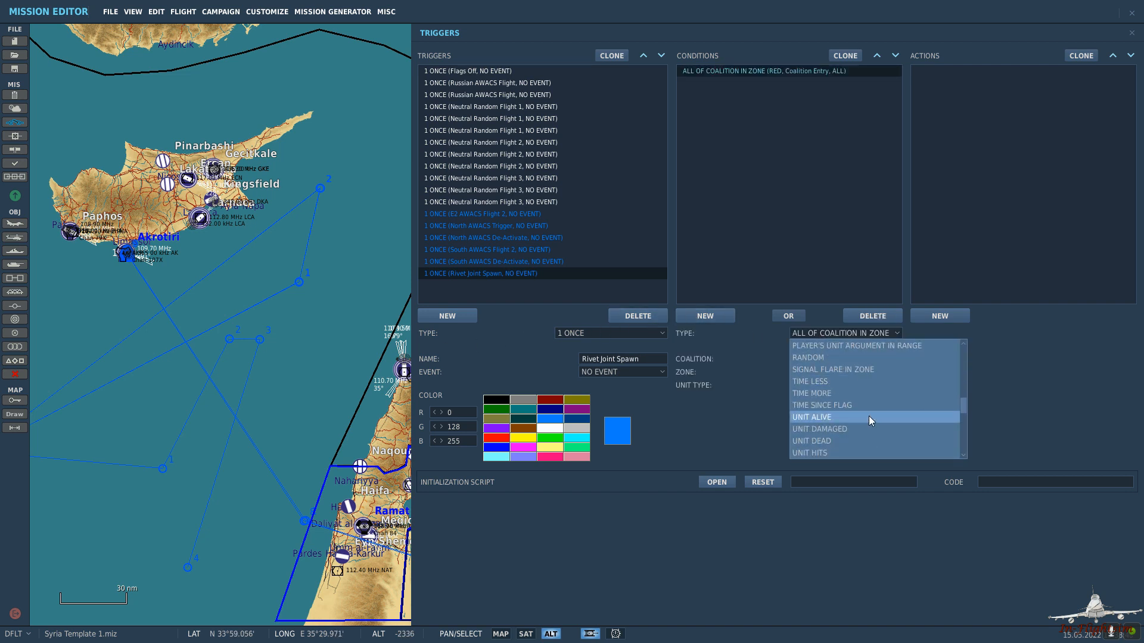
click(845, 396)
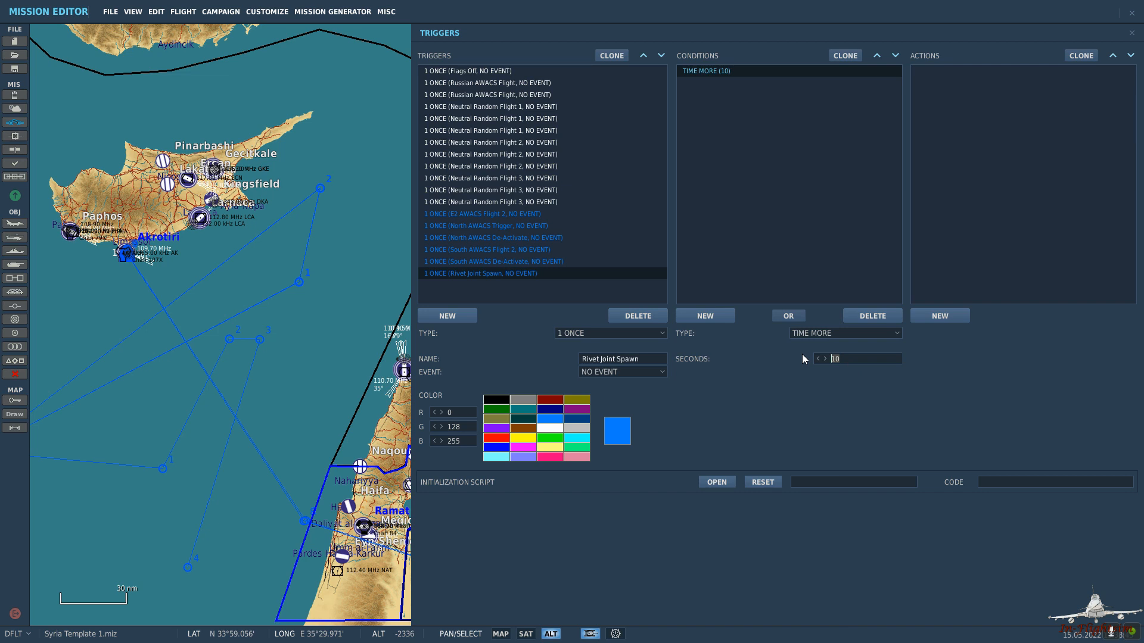
text(1500)
Add a GROUP ACTIVATE action for Rivet Joint Flight 1 to the spawn trigger.
click(941, 315)
click(1024, 333)
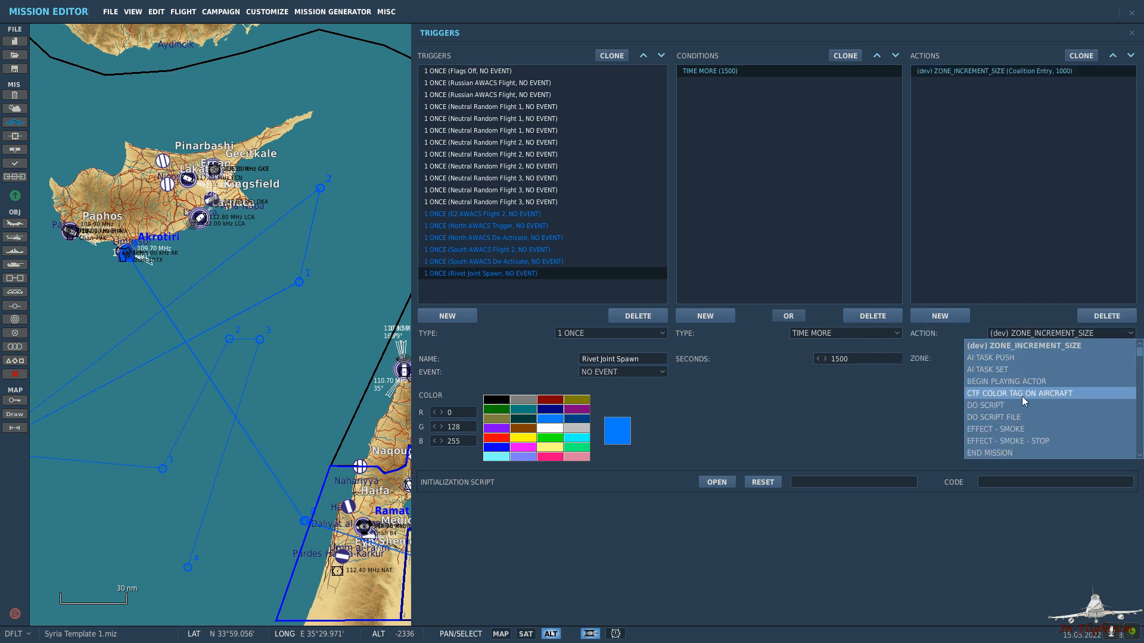
scroll(1021, 396, down, 5)
click(1038, 359)
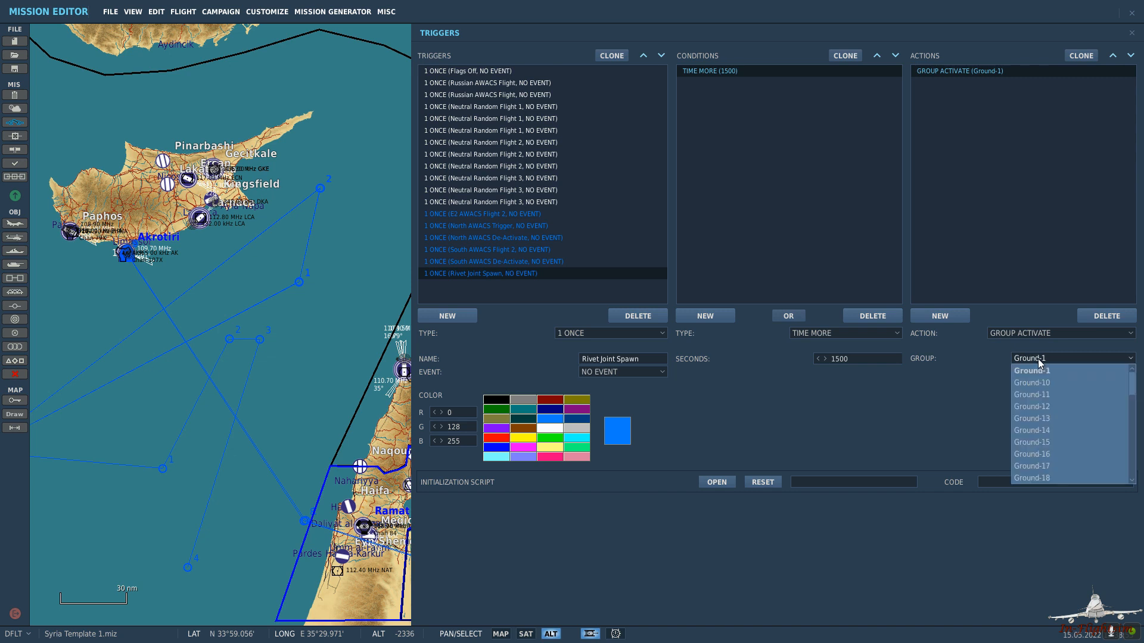
scroll(1070, 391, down, 5)
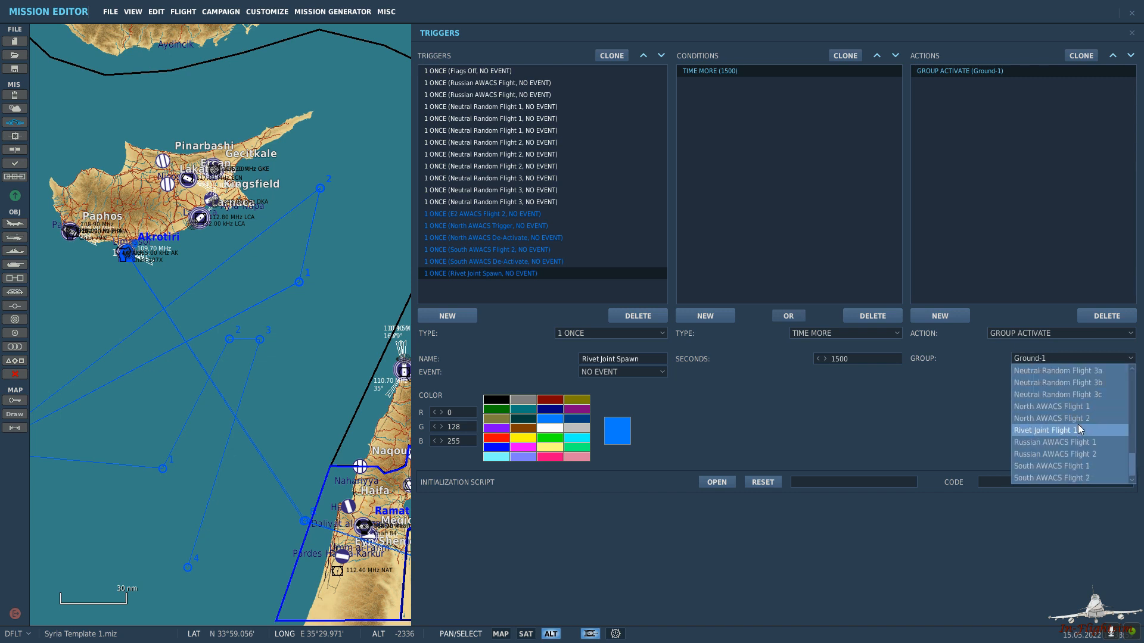
click(1078, 426)
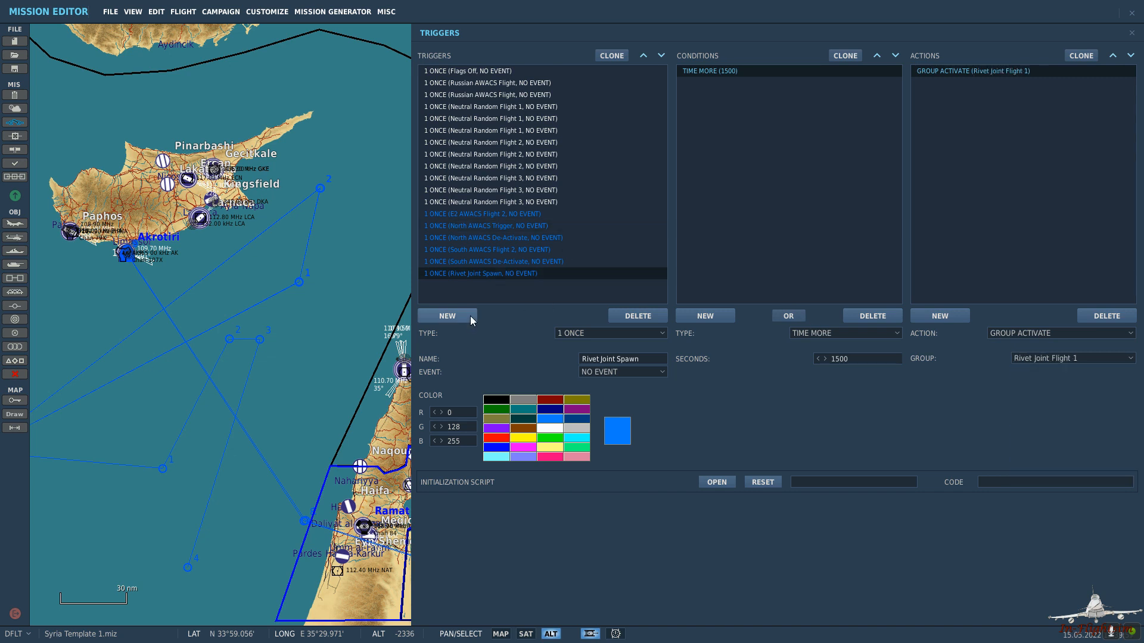
Clone the spawn trigger as Rivet Joint De-Activate and change its condition type to UNIT INSIDE ZONE.
click(620, 56)
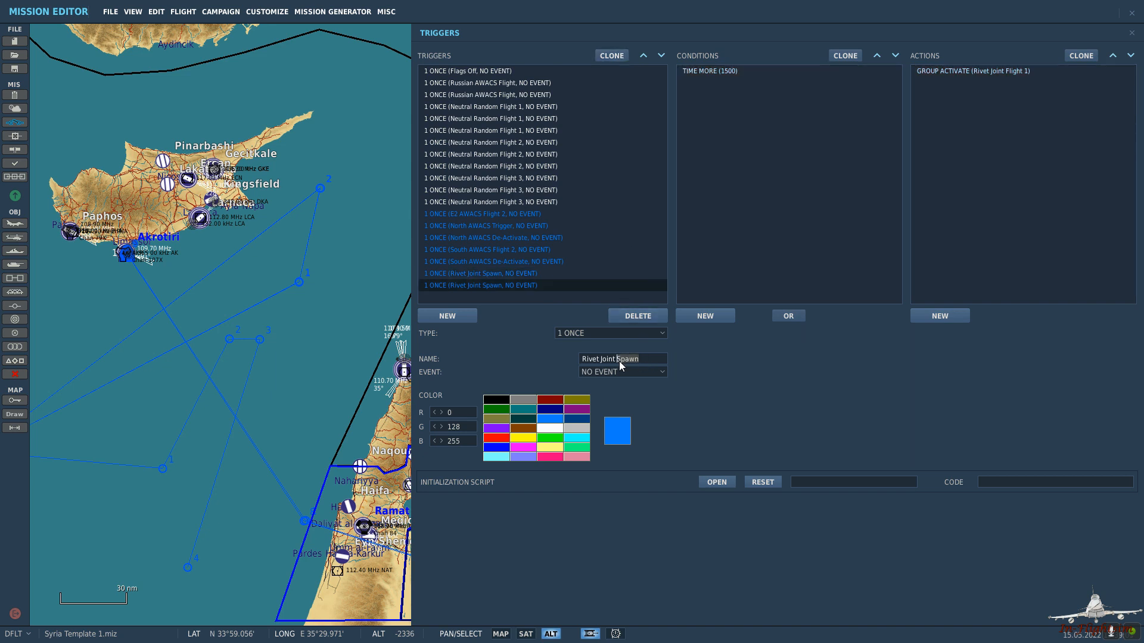
text(De-Activate)
click(732, 70)
click(867, 332)
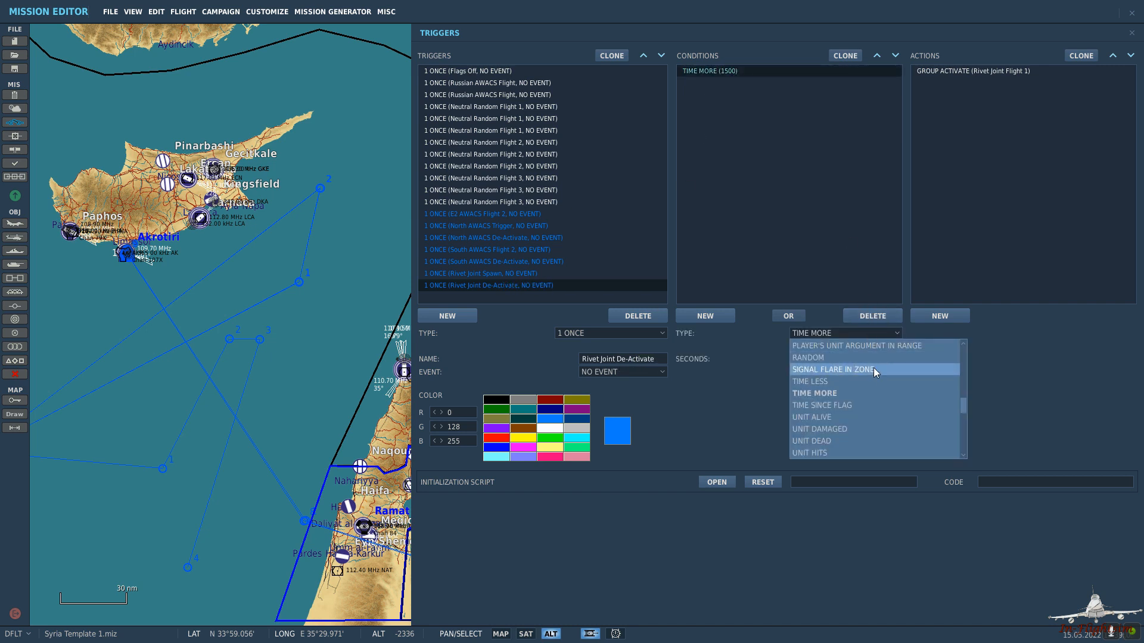
scroll(874, 368, down, 2)
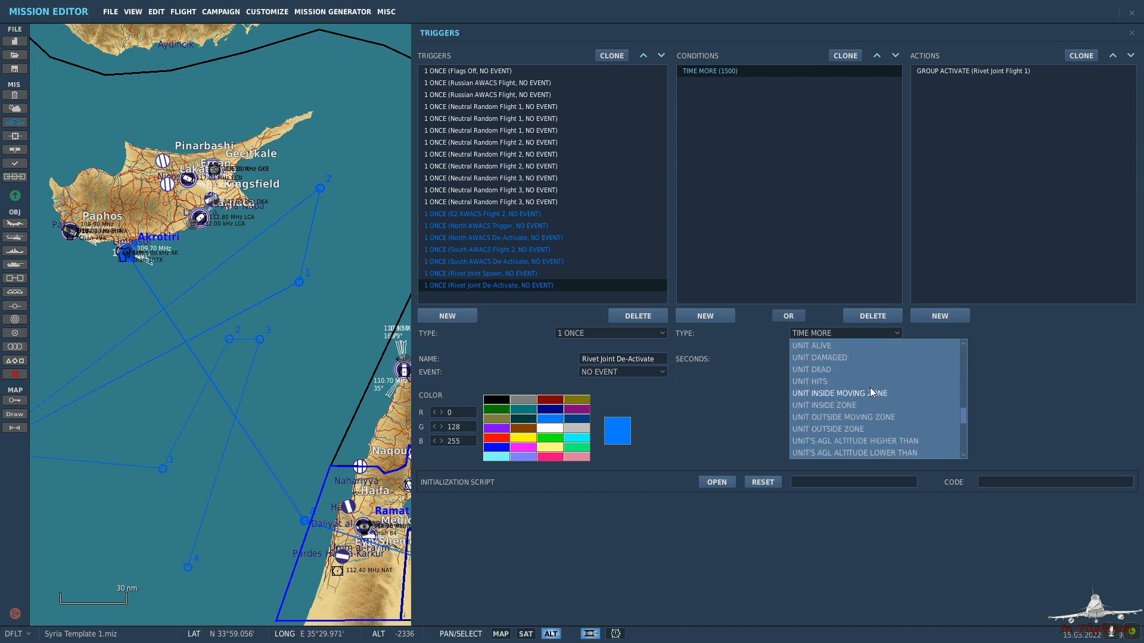
scroll(869, 387, down, 2)
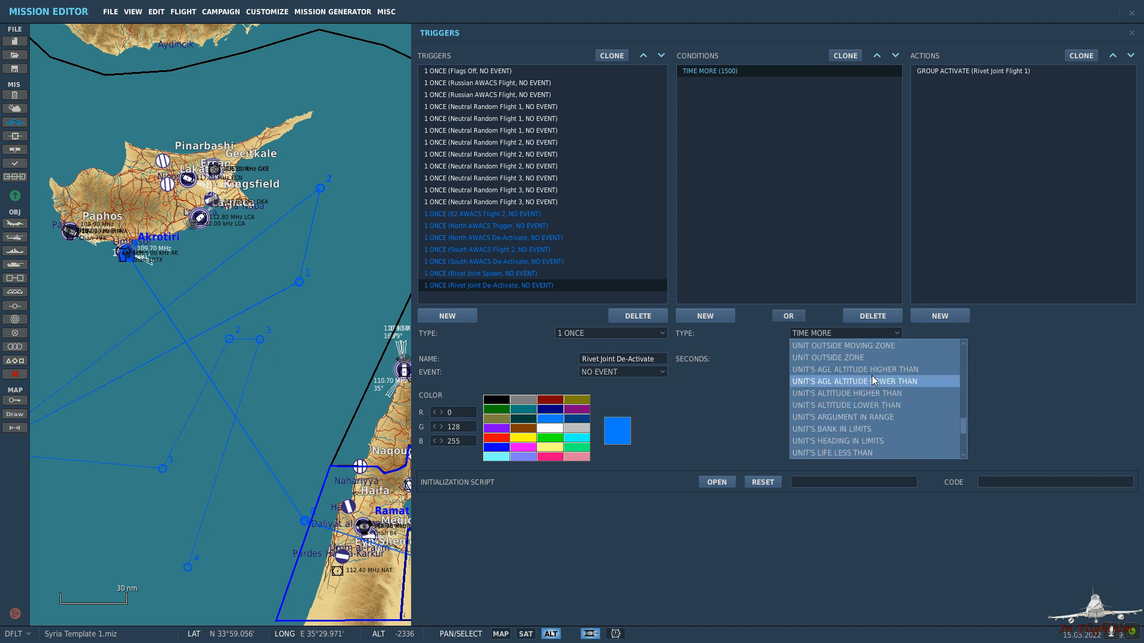
scroll(871, 373, up, 2)
click(867, 367)
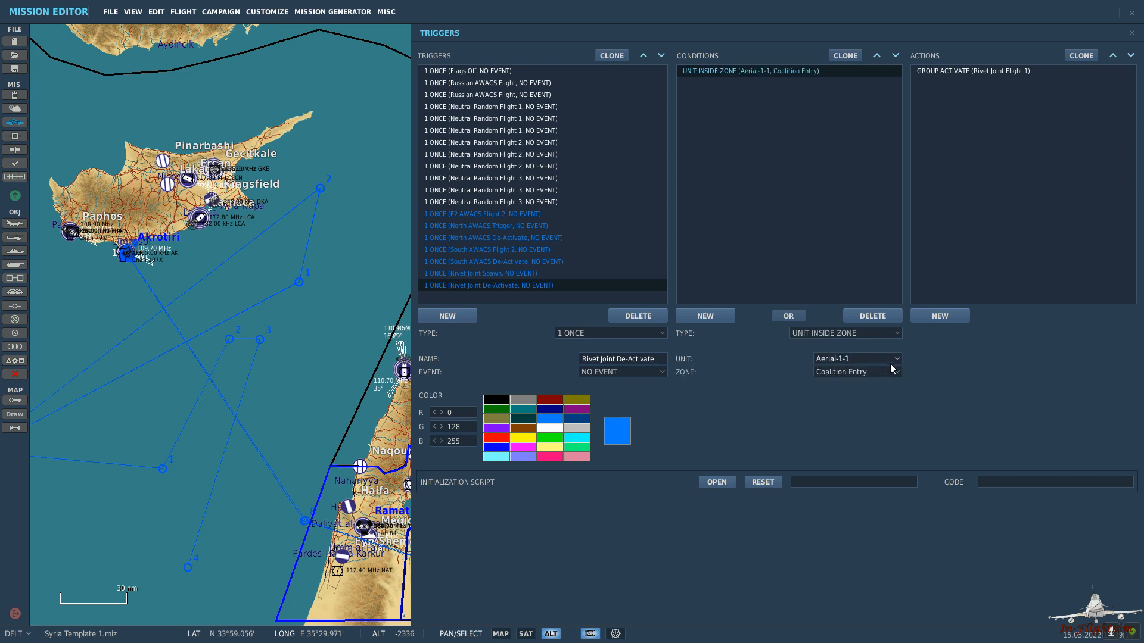
Set the de-activate condition's unit to Rivet Joint Flight 1 and its zone to Coalition Exit.
click(892, 361)
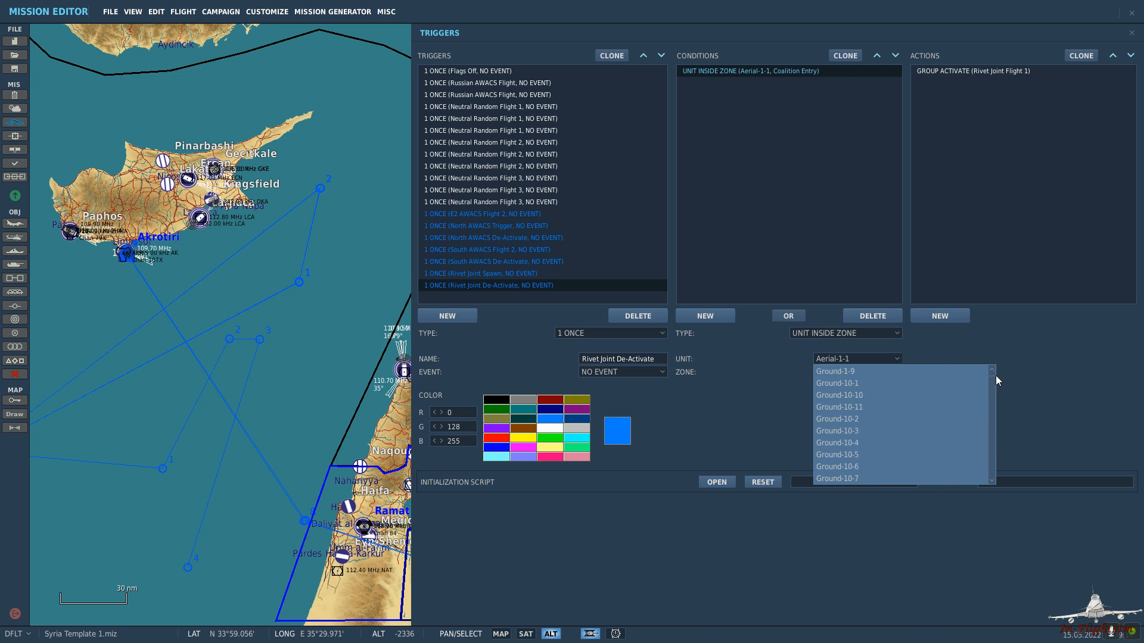
drag(992, 375, 991, 478)
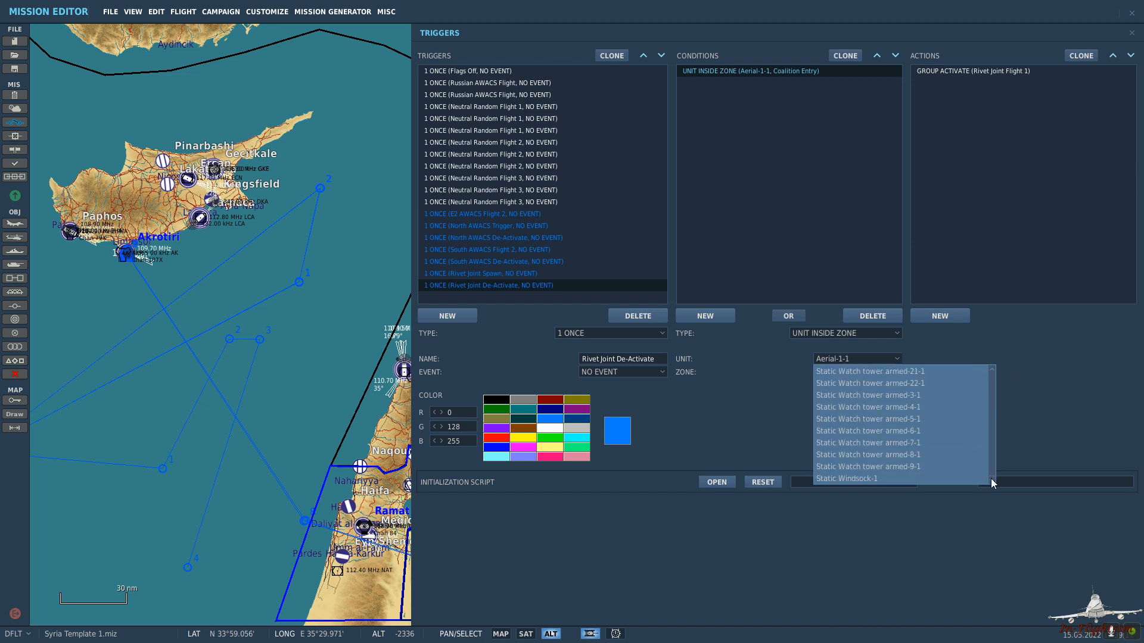
scroll(926, 442, up, 10)
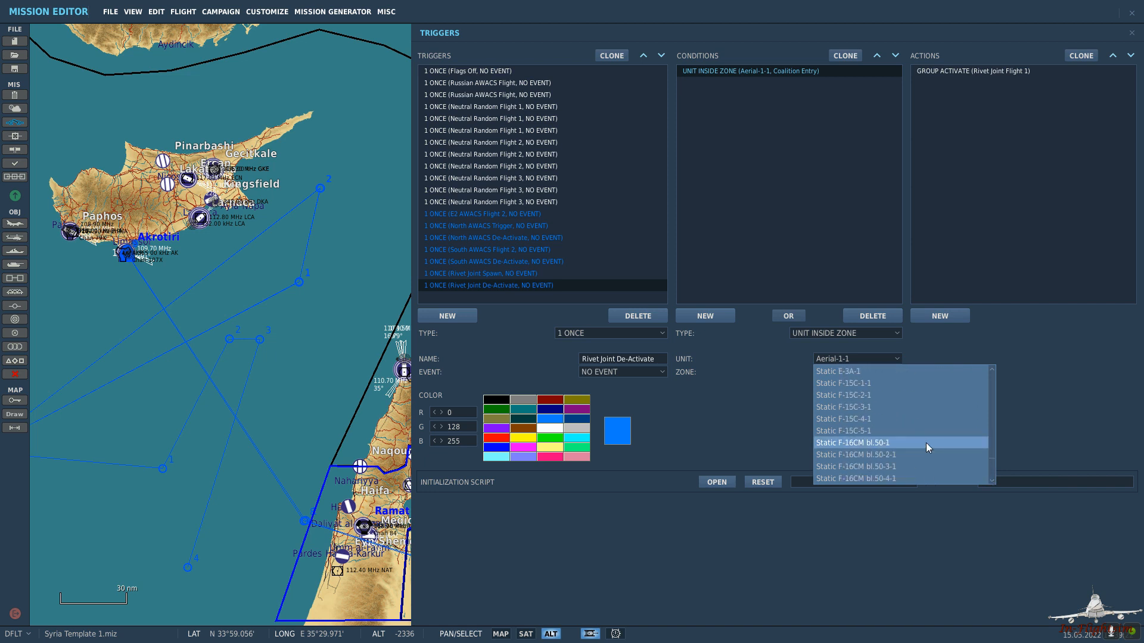
scroll(925, 442, up, 10)
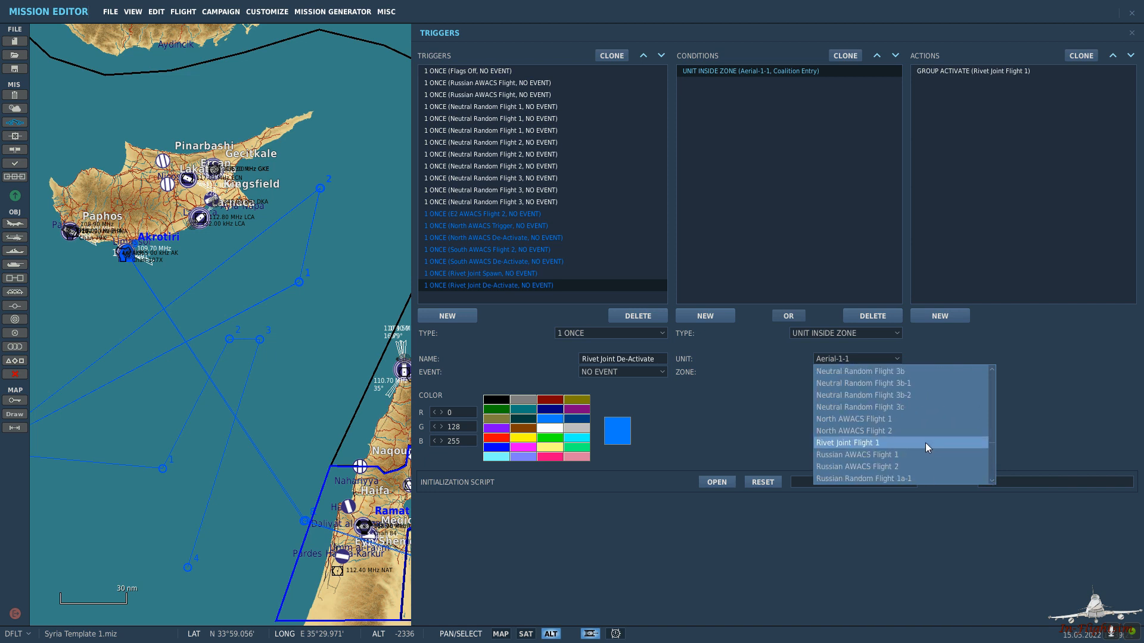
click(892, 406)
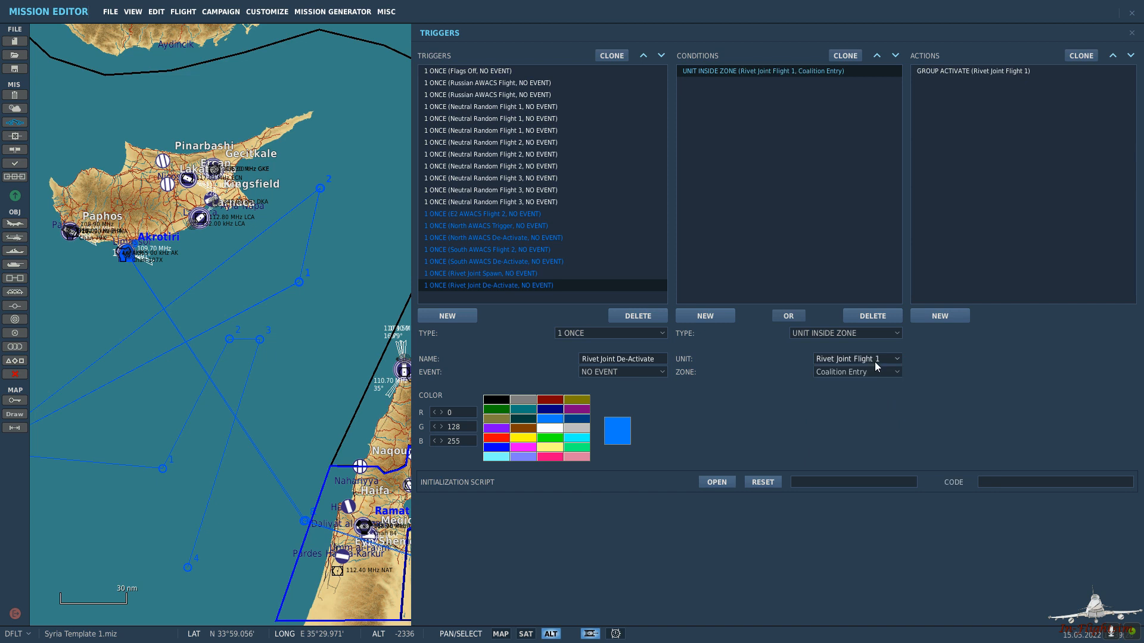
click(875, 372)
click(881, 392)
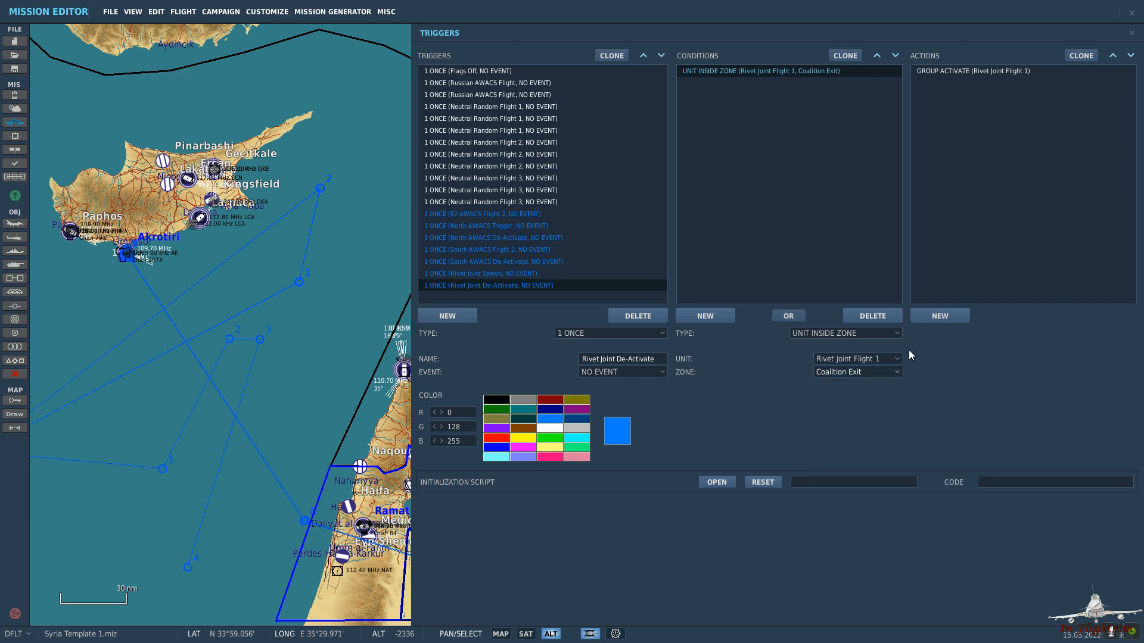
Change the cloned trigger's action to GROUP DEACTIVATE for Rivet Joint Flight 1 and close the trigger editor.
click(989, 70)
click(1101, 334)
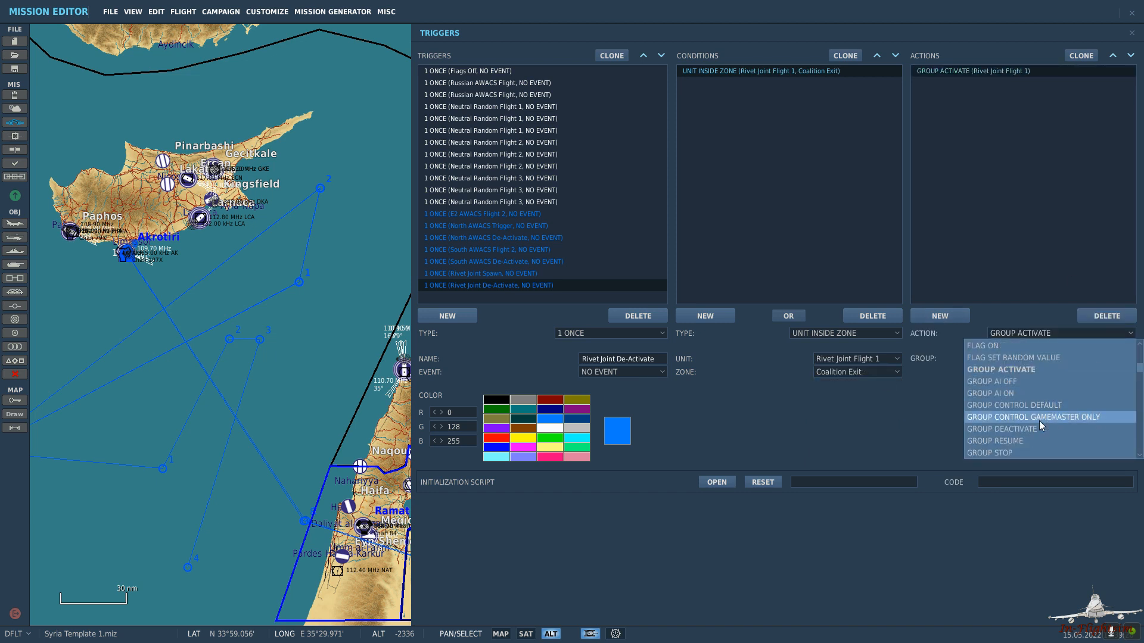
click(1039, 428)
click(1068, 359)
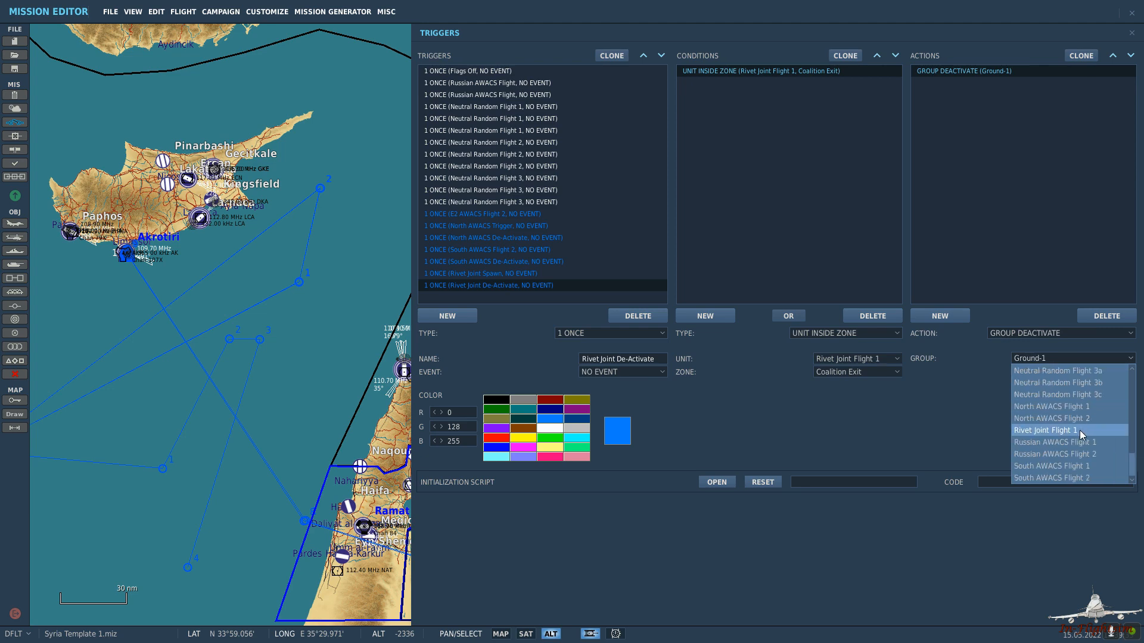
click(1089, 431)
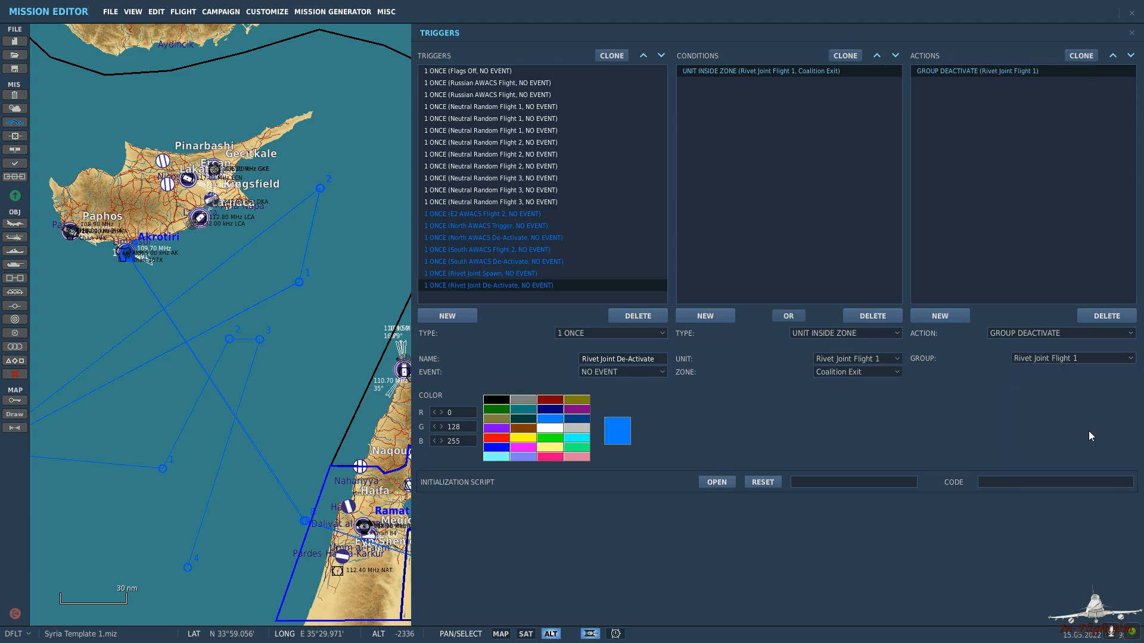
click(327, 348)
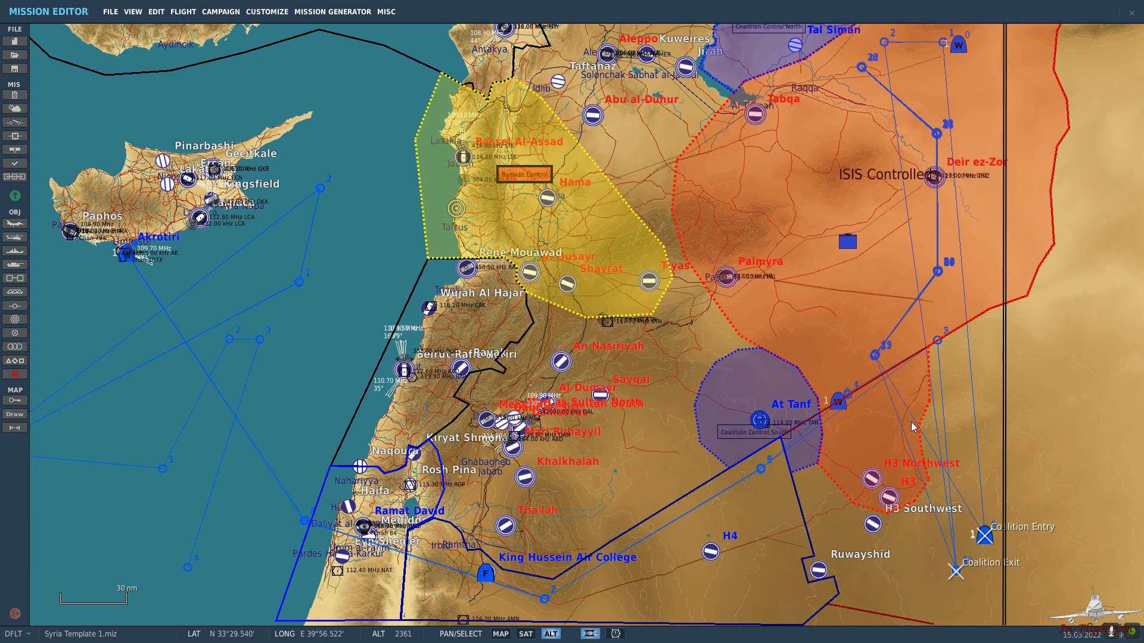
Set the Rivet Joint Flight 1 group to be hidden on the map, then deselect it.
click(942, 277)
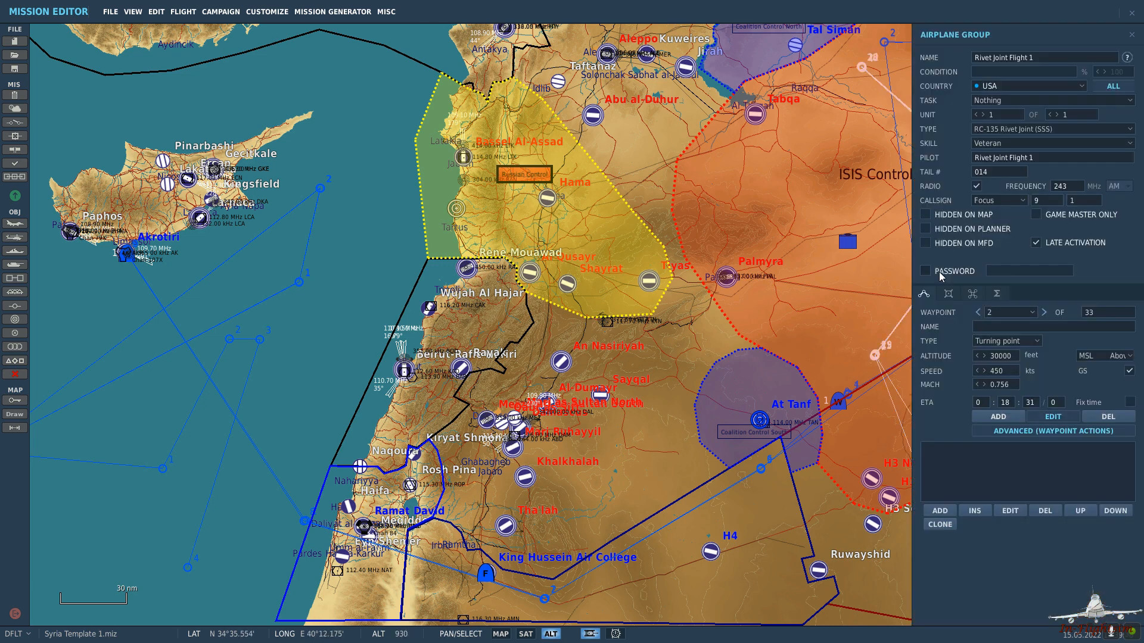
click(925, 215)
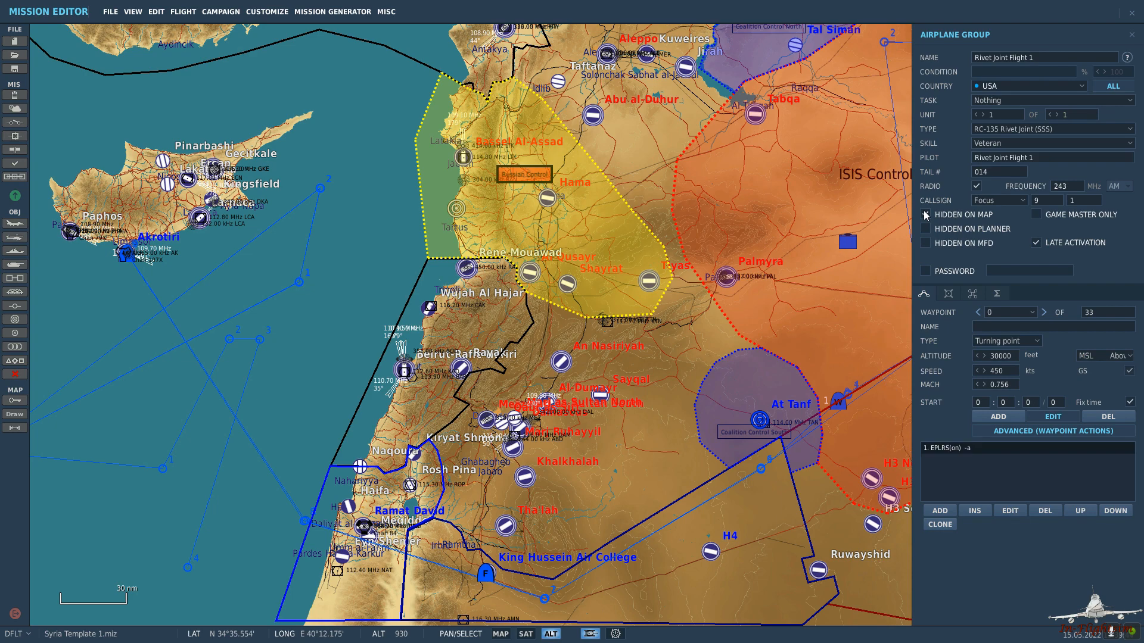
drag(867, 258, 635, 291)
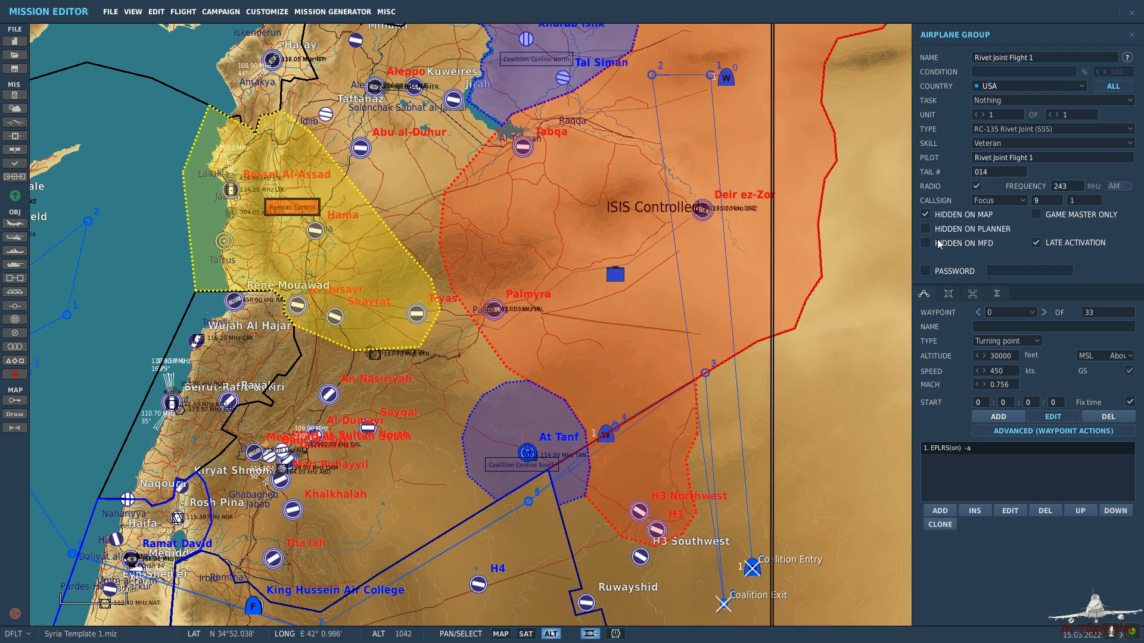
click(820, 242)
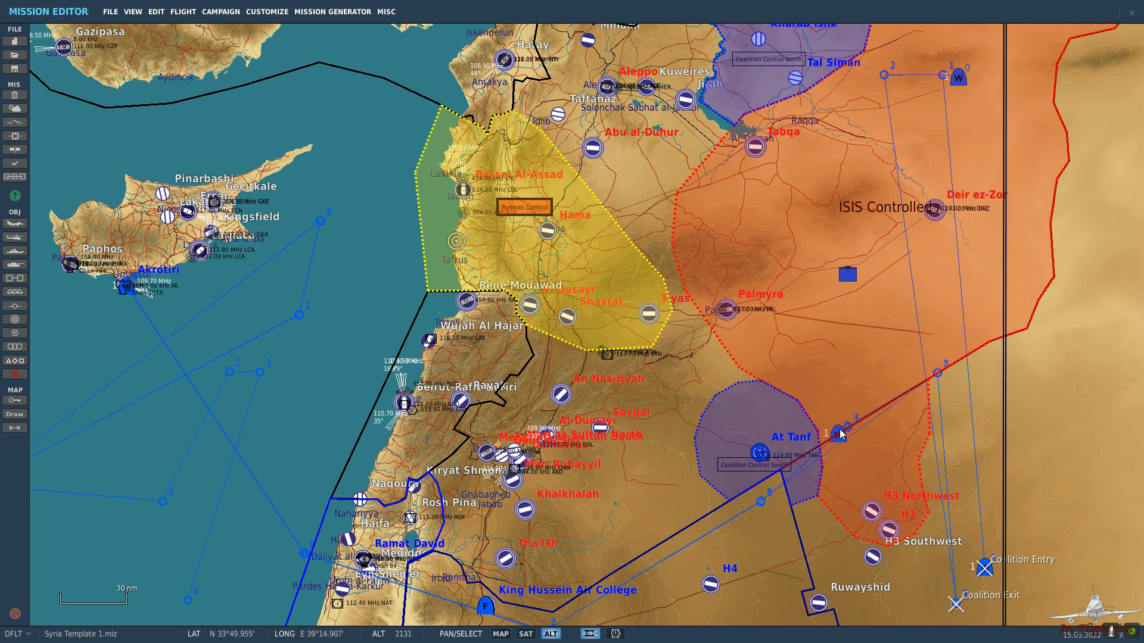
drag(875, 443, 805, 382)
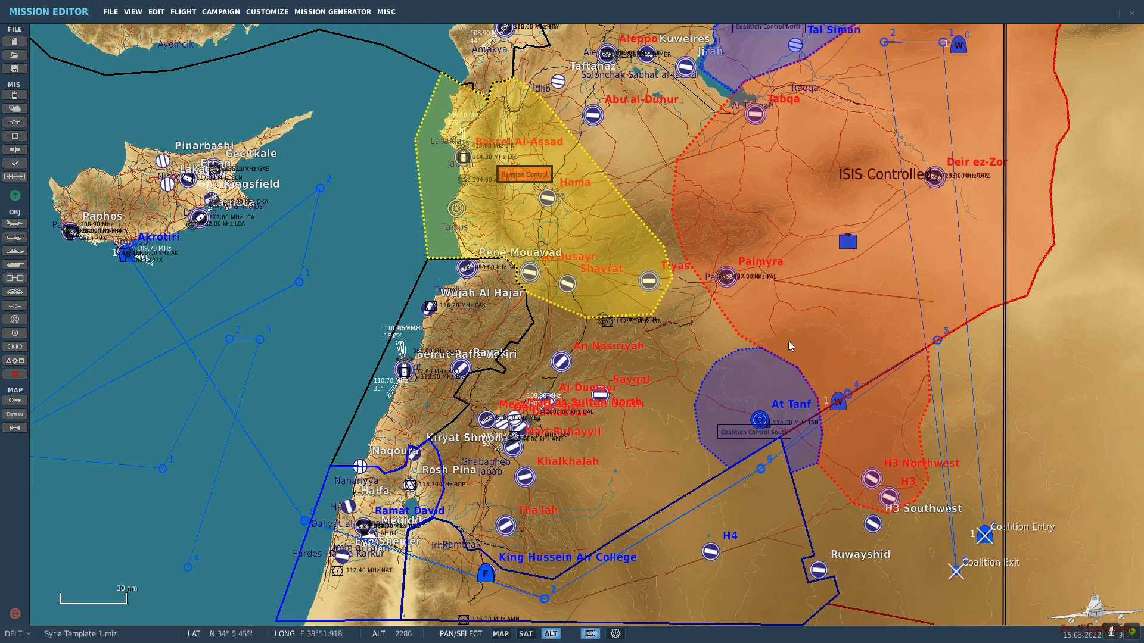
drag(767, 259, 712, 336)
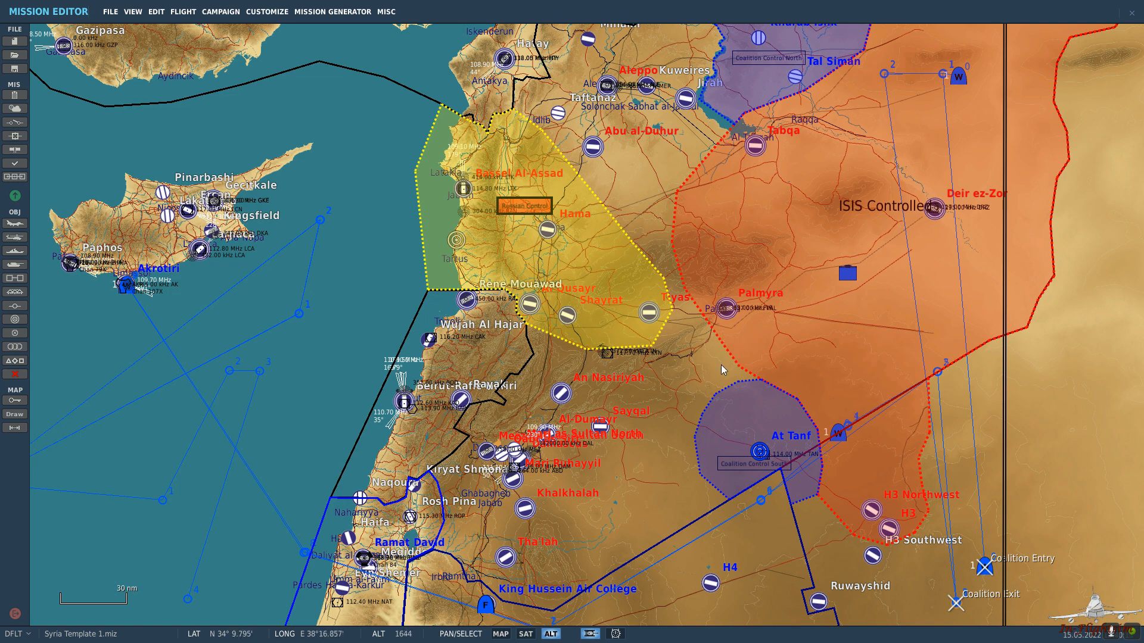
drag(696, 350, 709, 320)
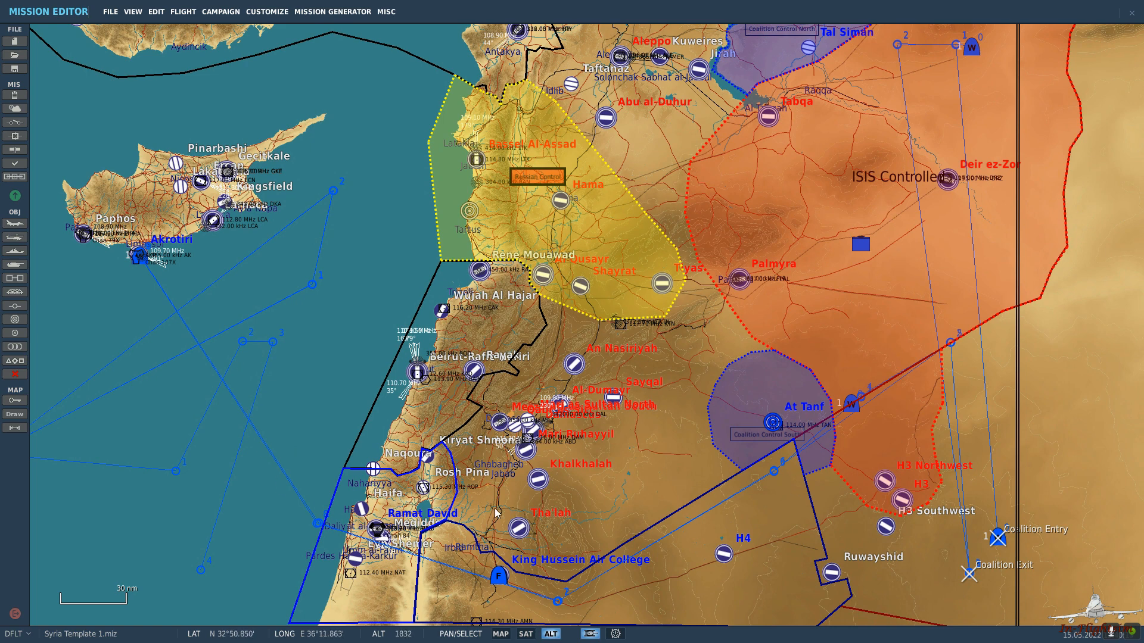
drag(493, 507, 593, 506)
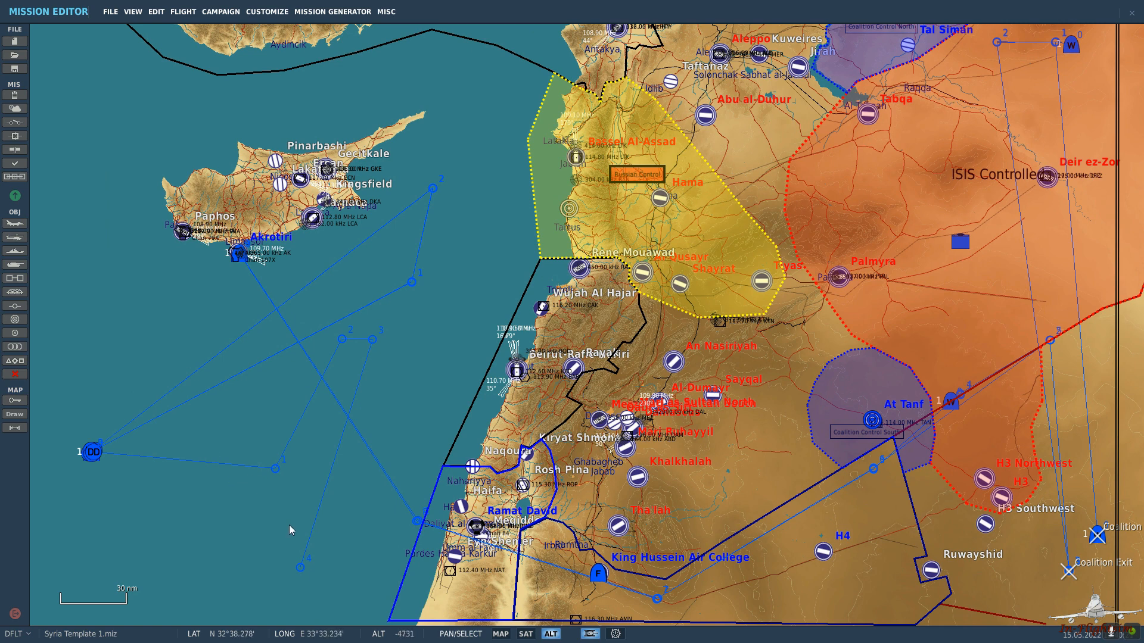
drag(853, 491, 741, 521)
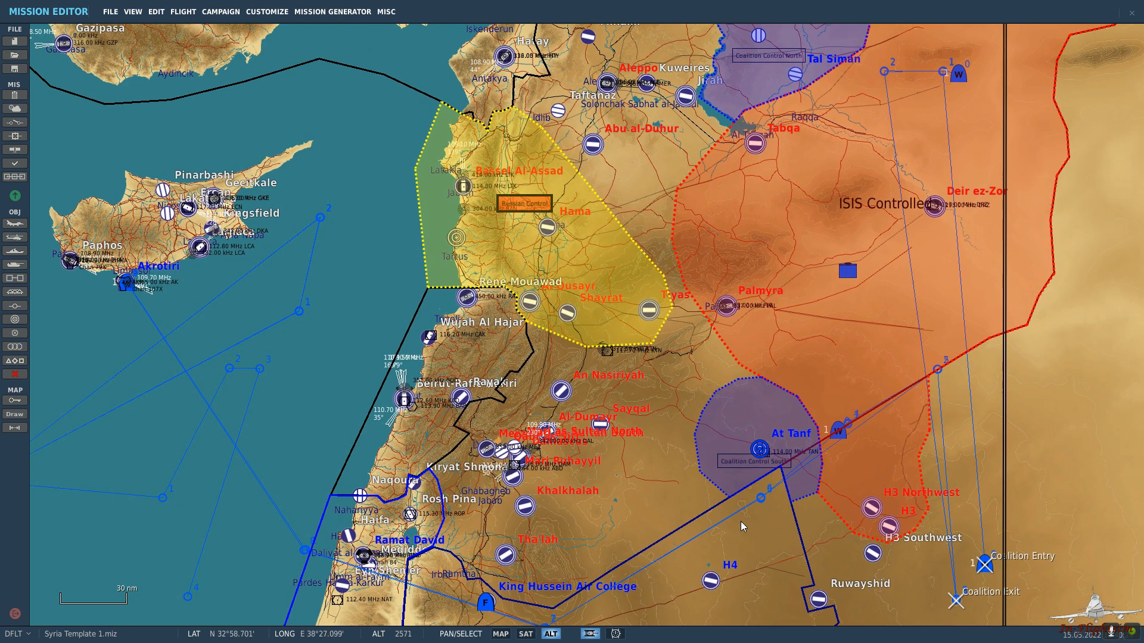
drag(799, 466, 805, 437)
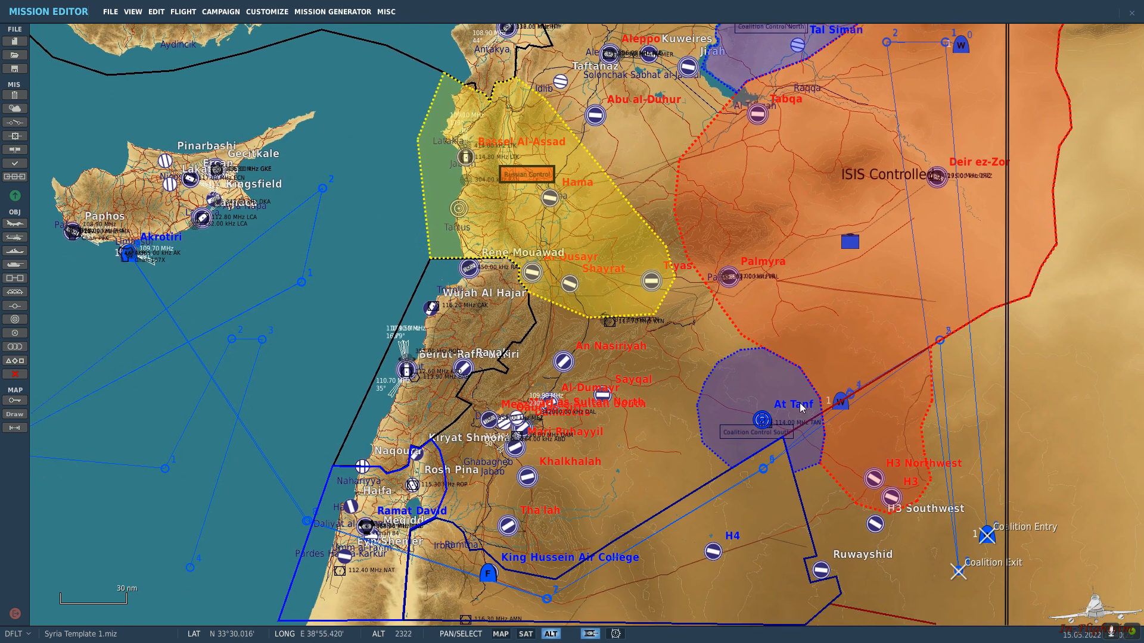